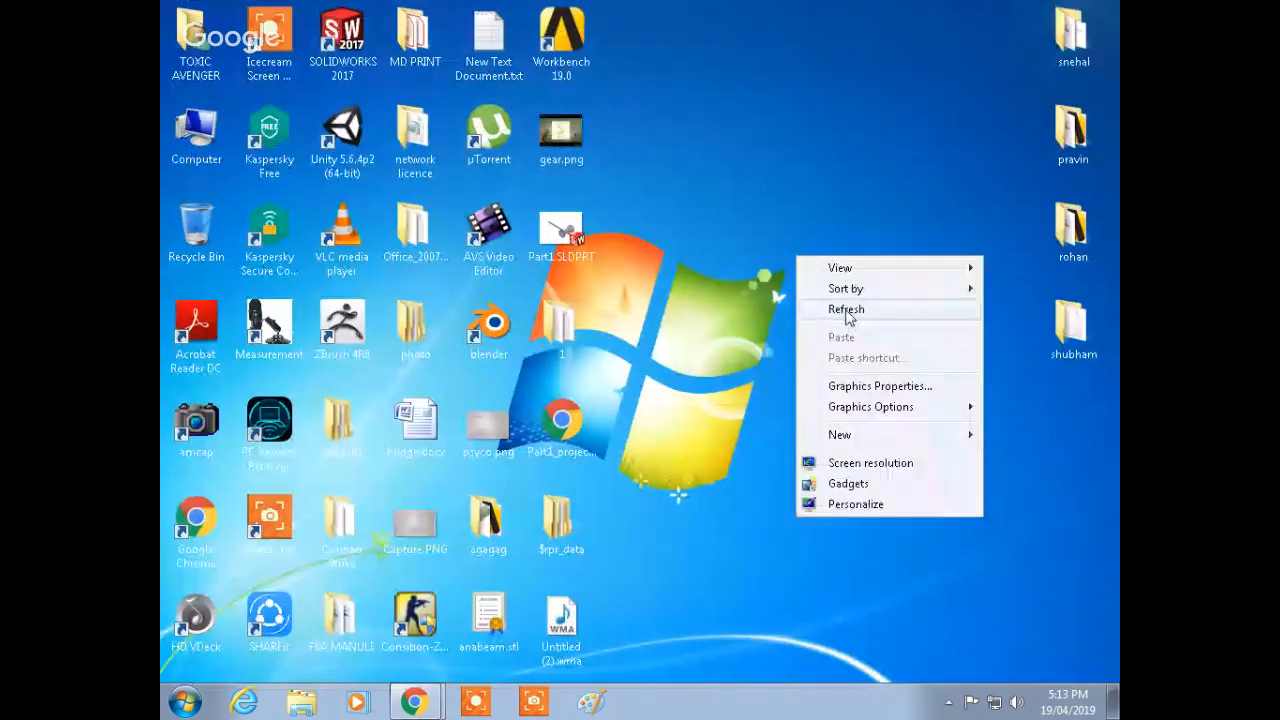
# Step: Launch ANSYS Workbench 19.0 and add a Static Structural analysis system named asdasas to the project schematic
pyautogui.click(846, 310)
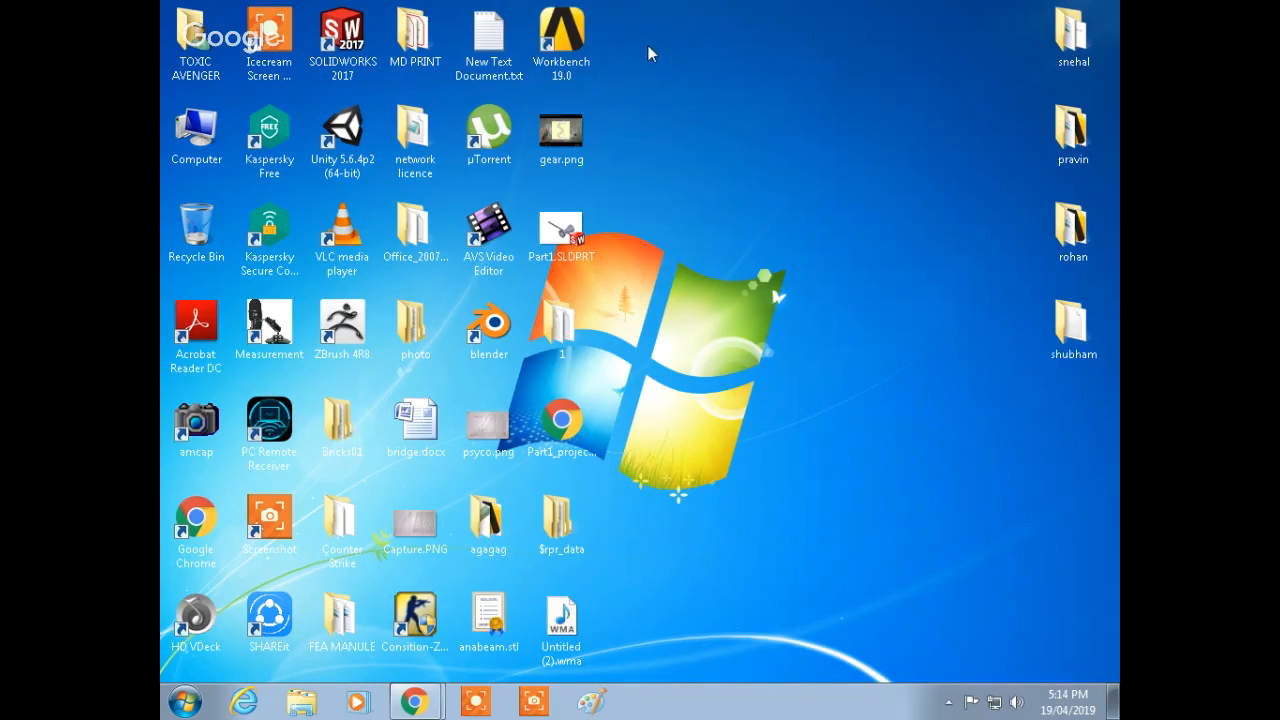
pyautogui.doubleClick(577, 49)
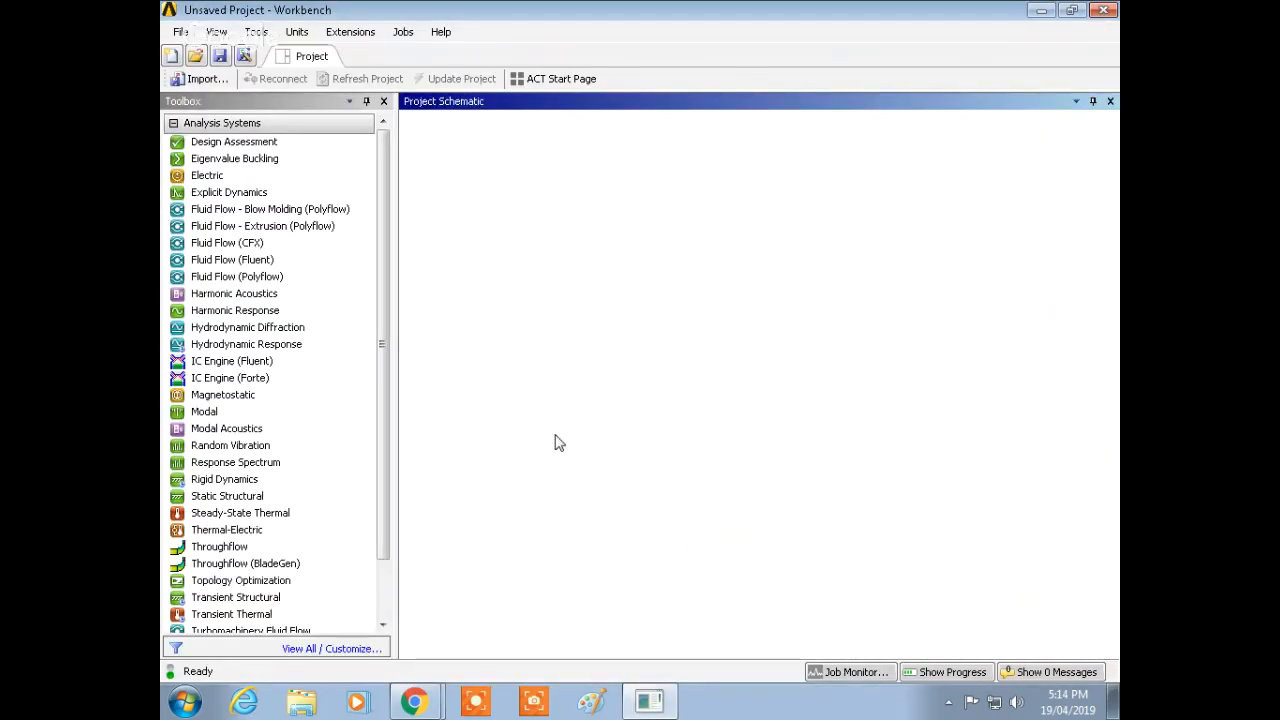
pyautogui.moveTo(245, 500); pyautogui.dragTo(503, 204)
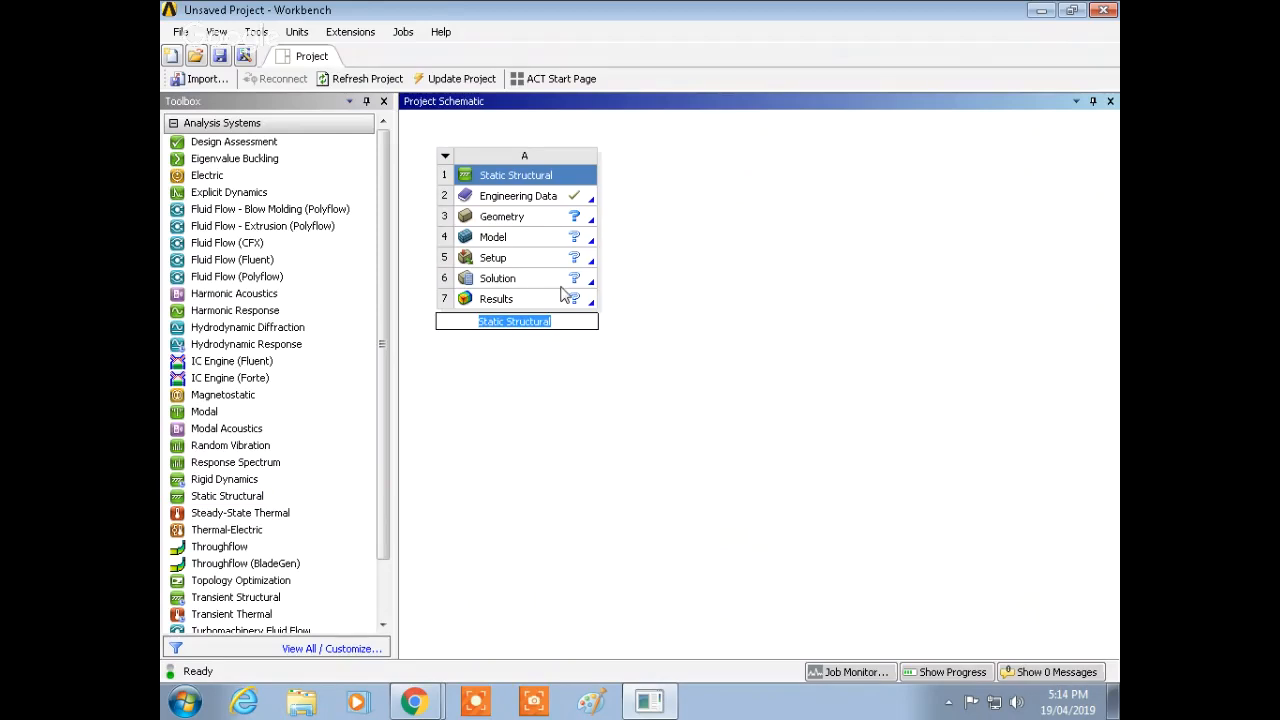
pyautogui.write('asdasas')
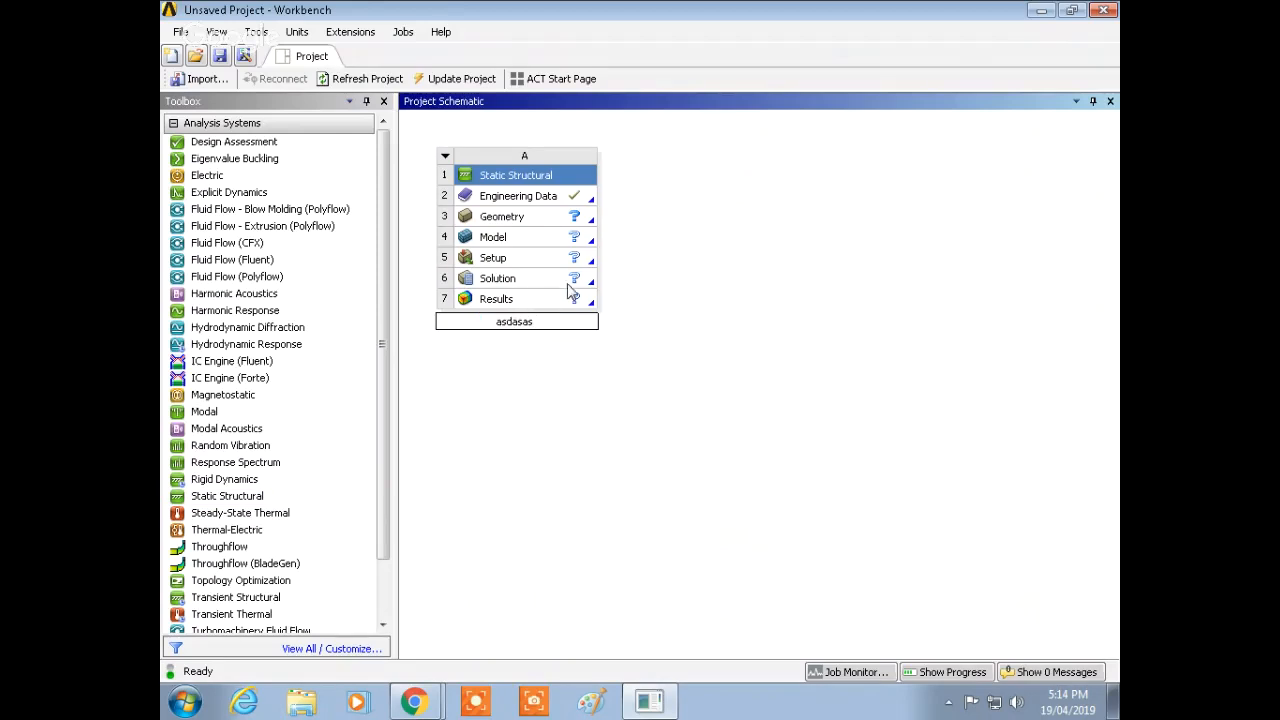
# Step: Start saving the project and create a new folder EXP #3 TRUSSES under Local Disk (D:) > ANSYS
pyautogui.click(577, 215)
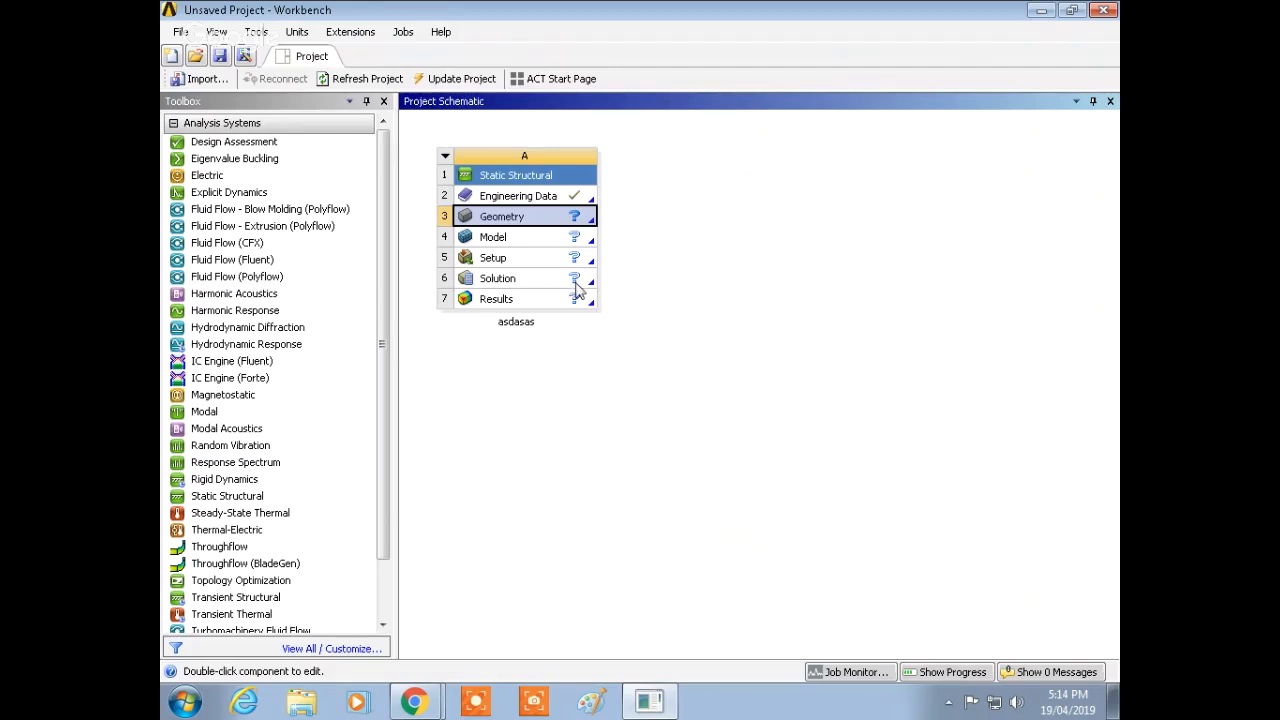
pyautogui.click(176, 33)
pyautogui.click(233, 91)
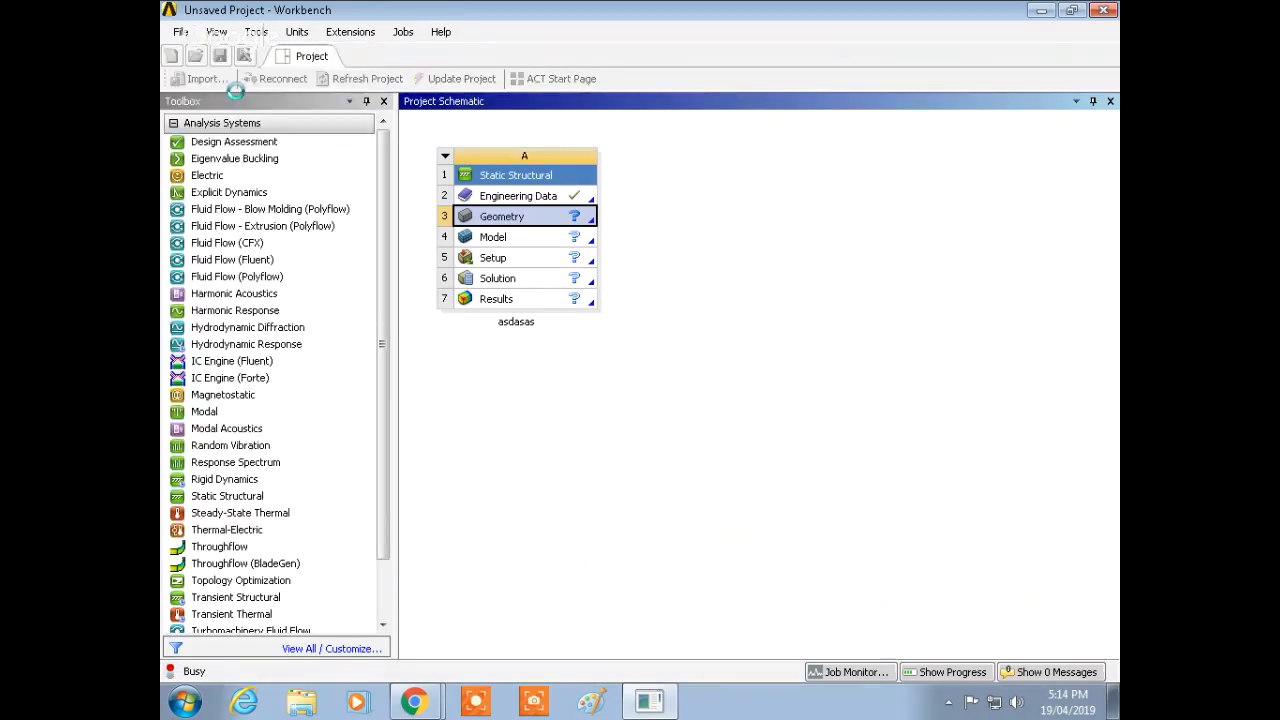
pyautogui.moveTo(348, 42); pyautogui.dragTo(570, 96)
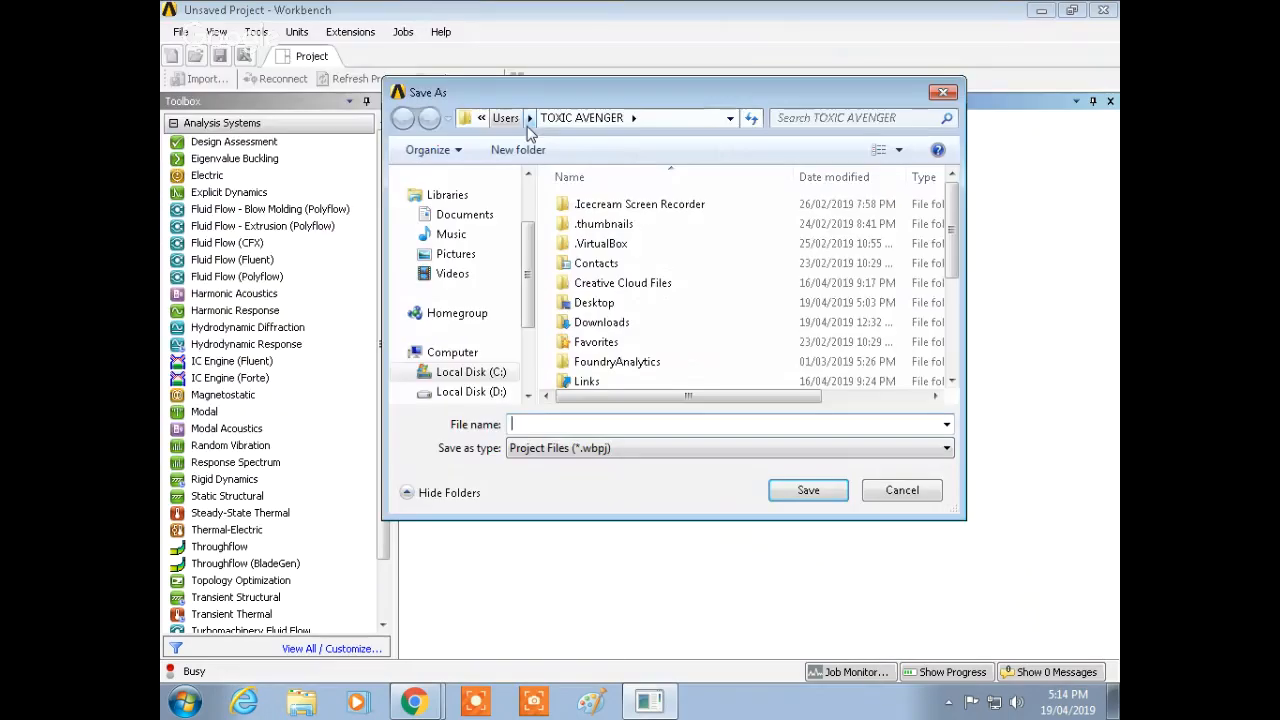
pyautogui.click(490, 394)
pyautogui.doubleClick(600, 206)
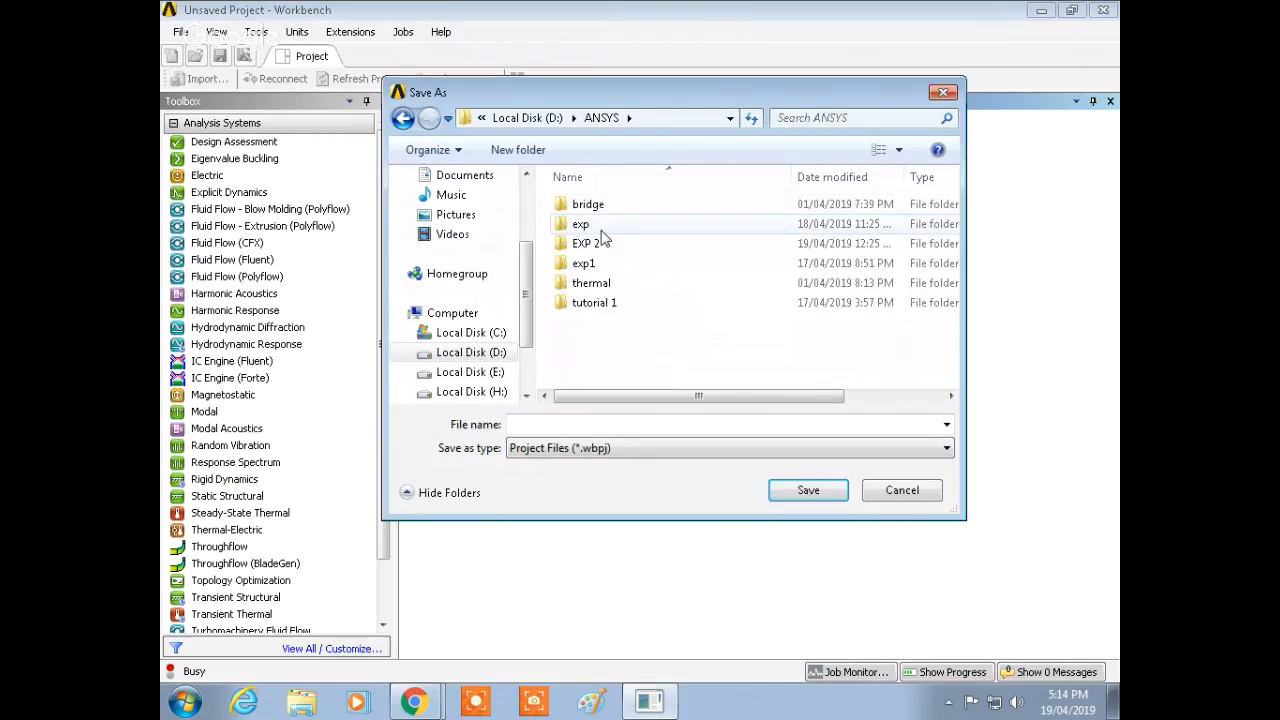
pyautogui.click(517, 149)
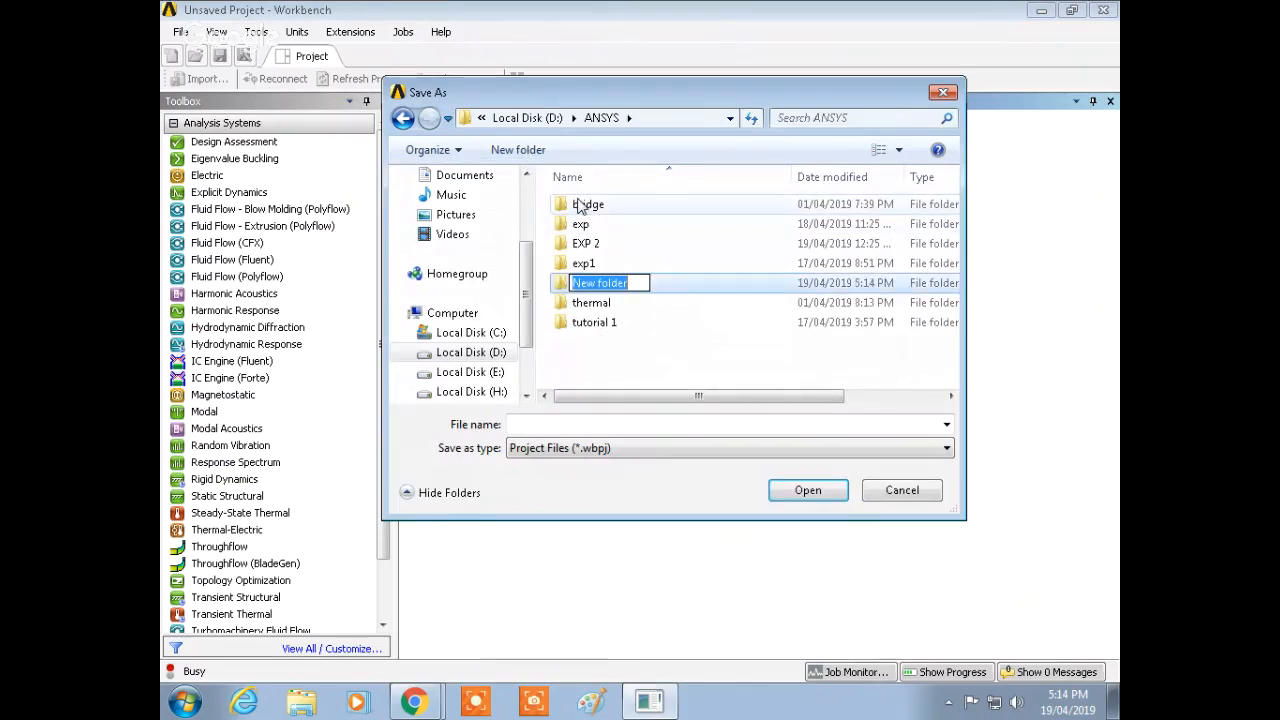
pyautogui.write('EX')
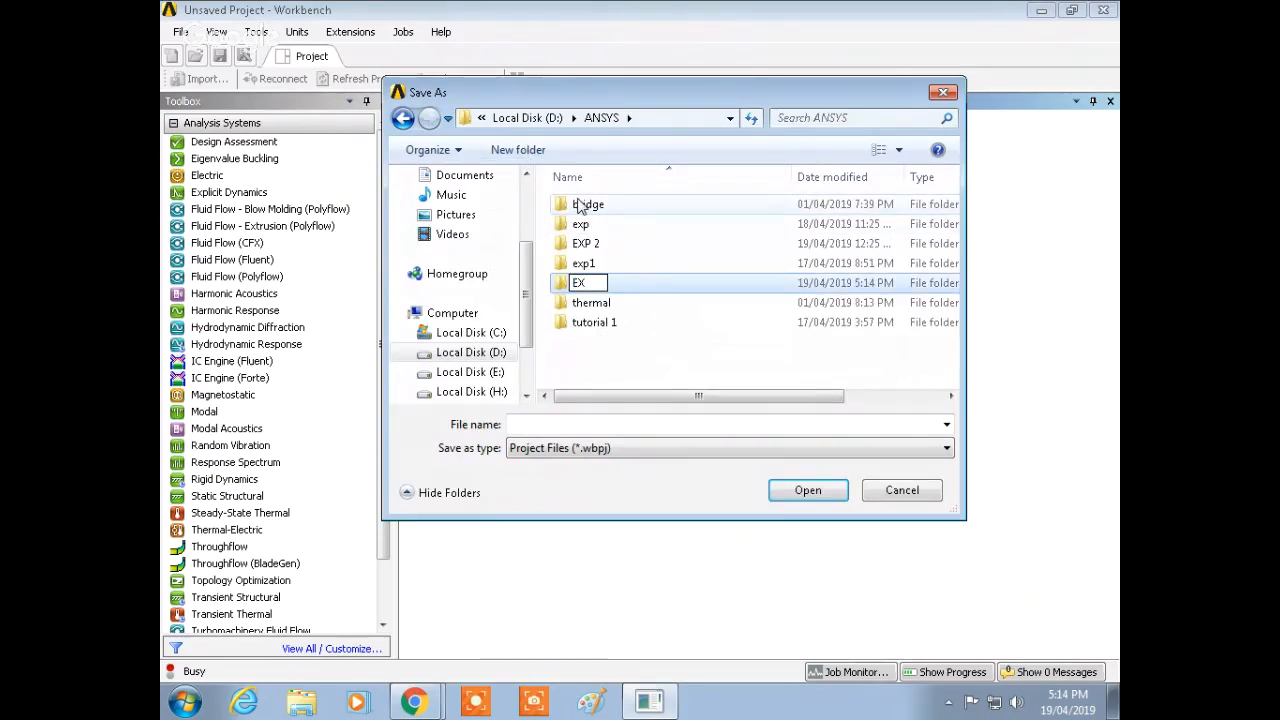
pyautogui.write('P')
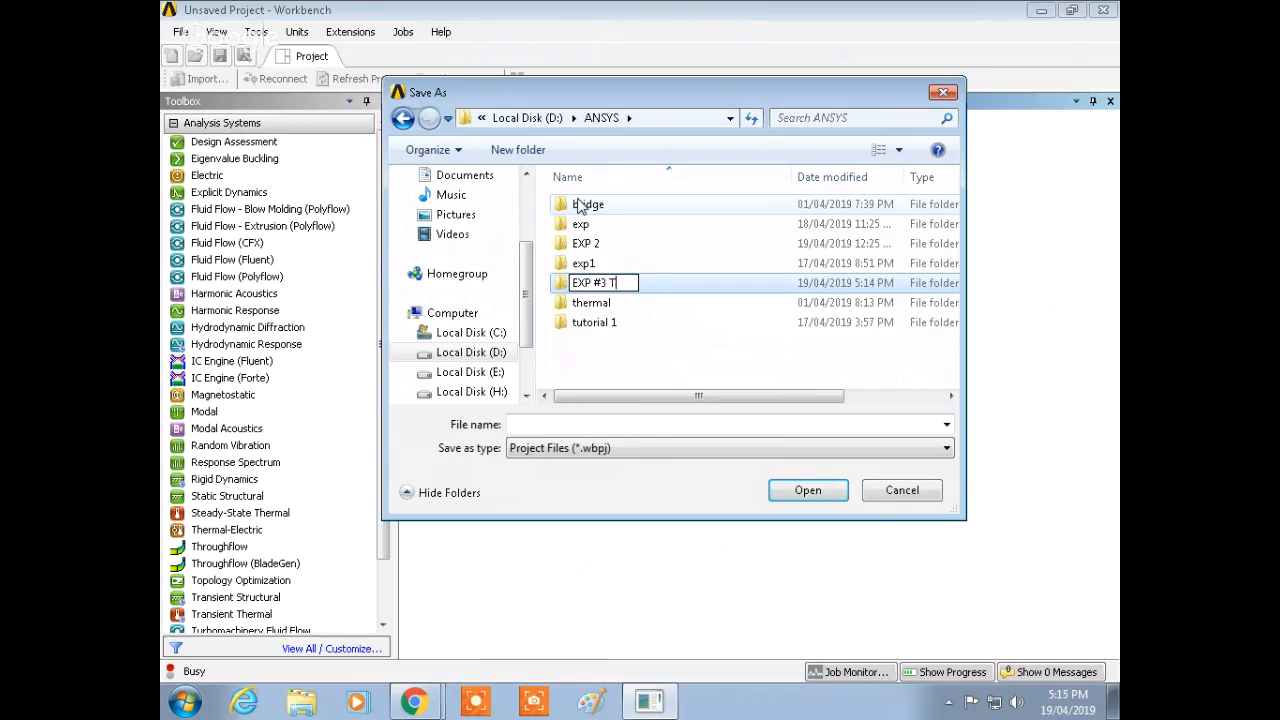
pyautogui.write('#3 TRUSSES')
pyautogui.press('Return')
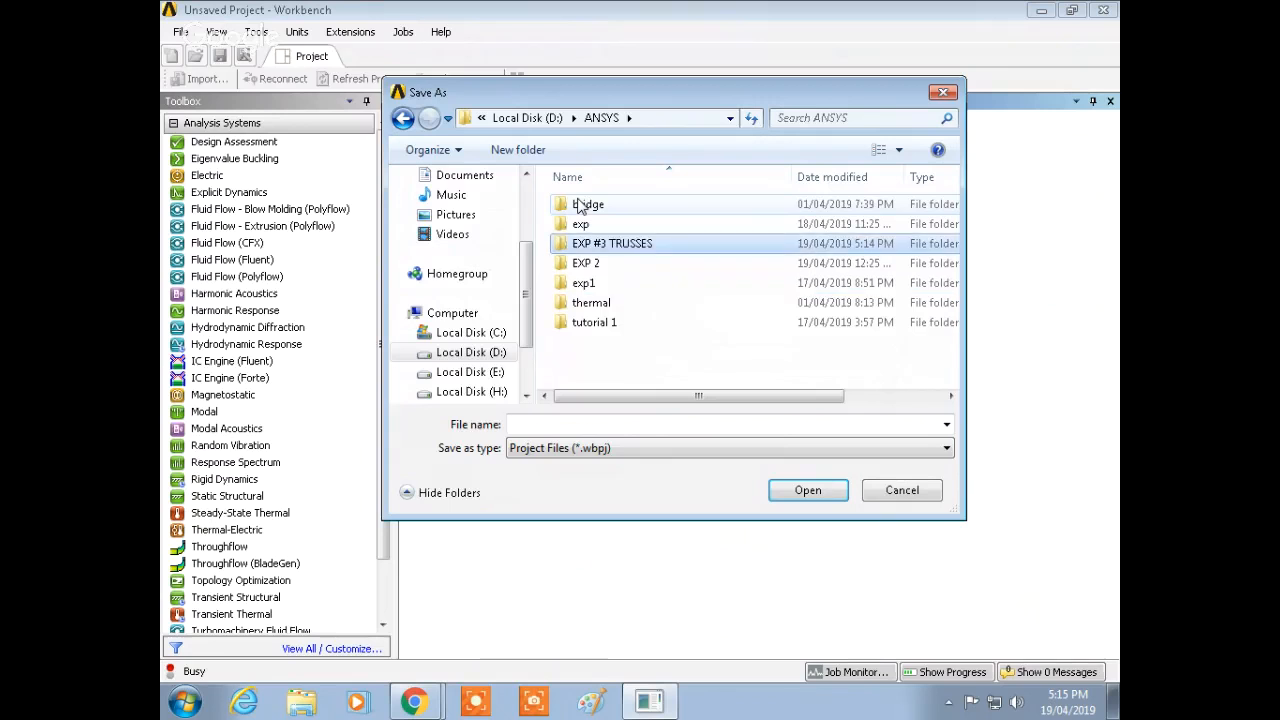
# Step: Save the project as #3 inside the EXP #3 TRUSSES folder
pyautogui.doubleClick(612, 247)
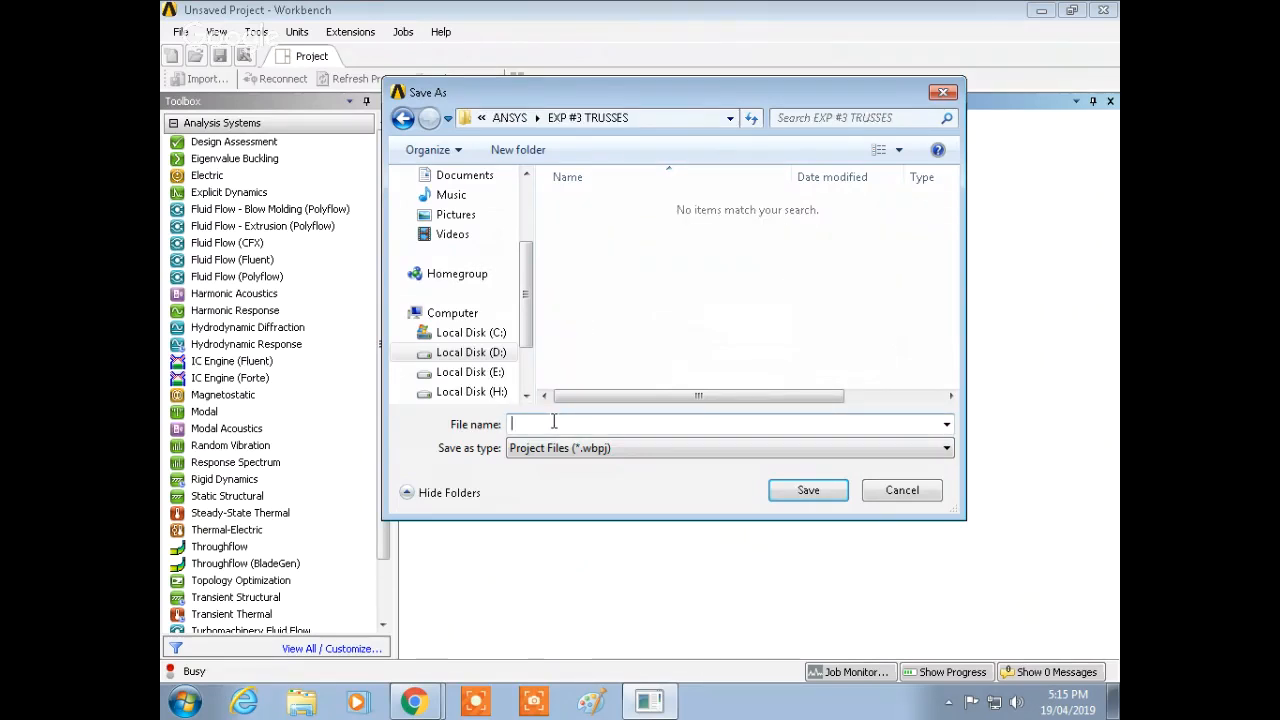
pyautogui.write('#3')
pyautogui.click(808, 490)
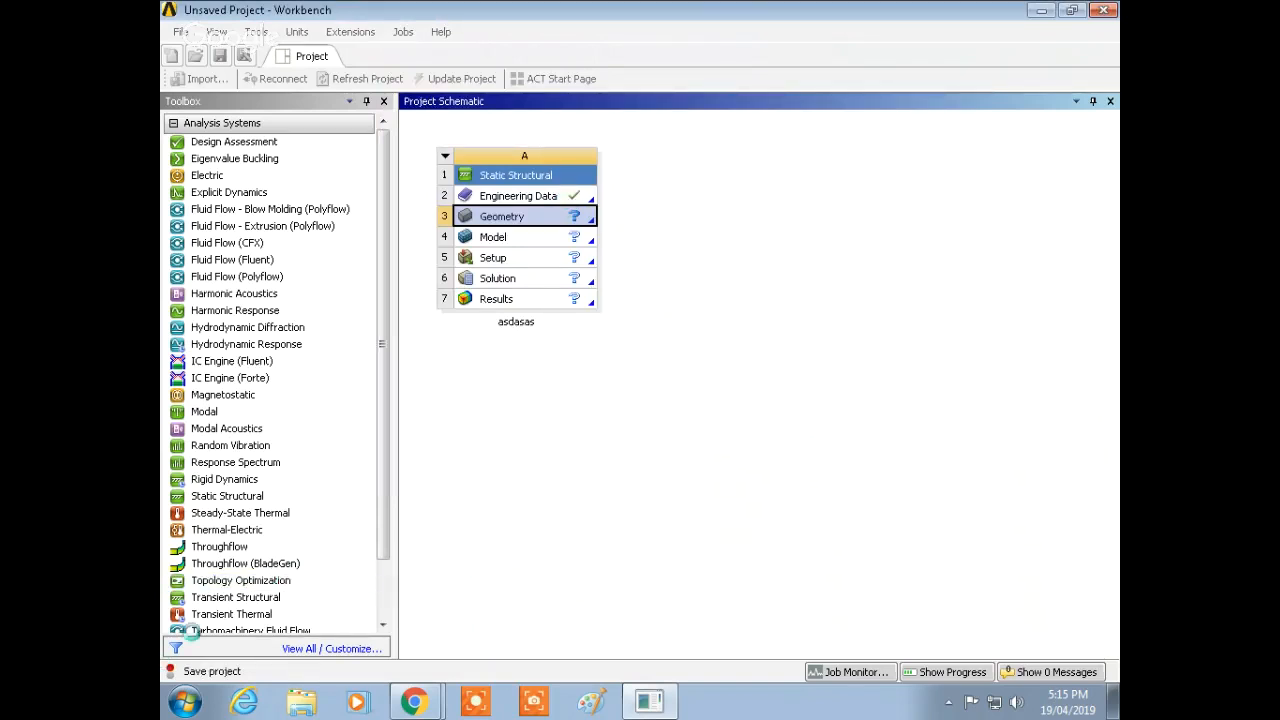
# Step: Open the Geometry cell in a new DesignModeler geometry
pyautogui.rightClick(524, 224)
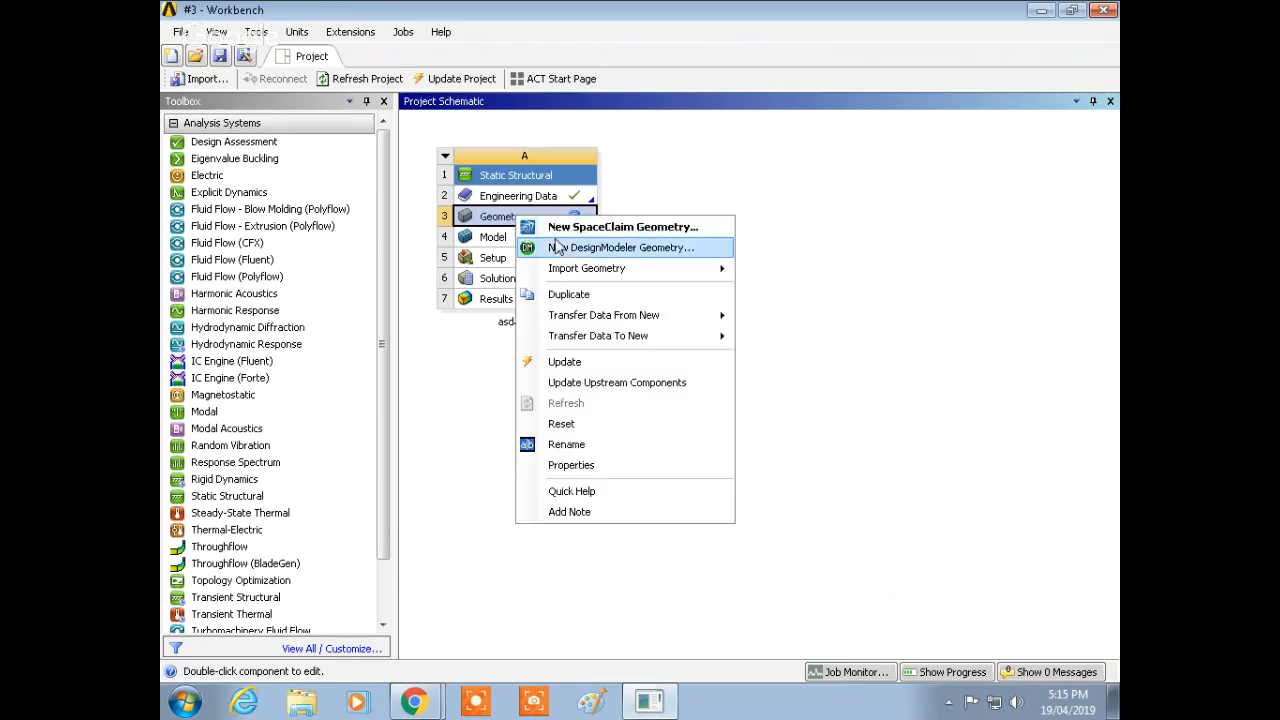
pyautogui.click(567, 250)
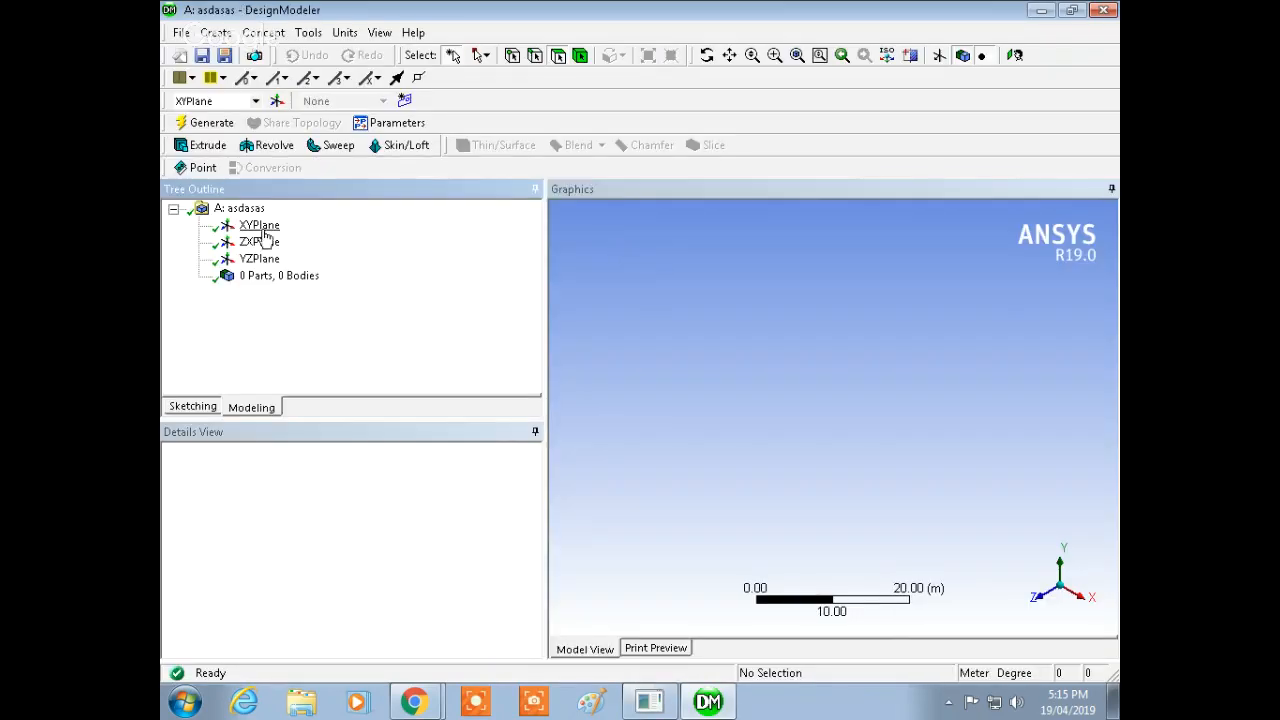
# Step: Start sketching on the XYPlane and view the plane face-on
pyautogui.click(262, 228)
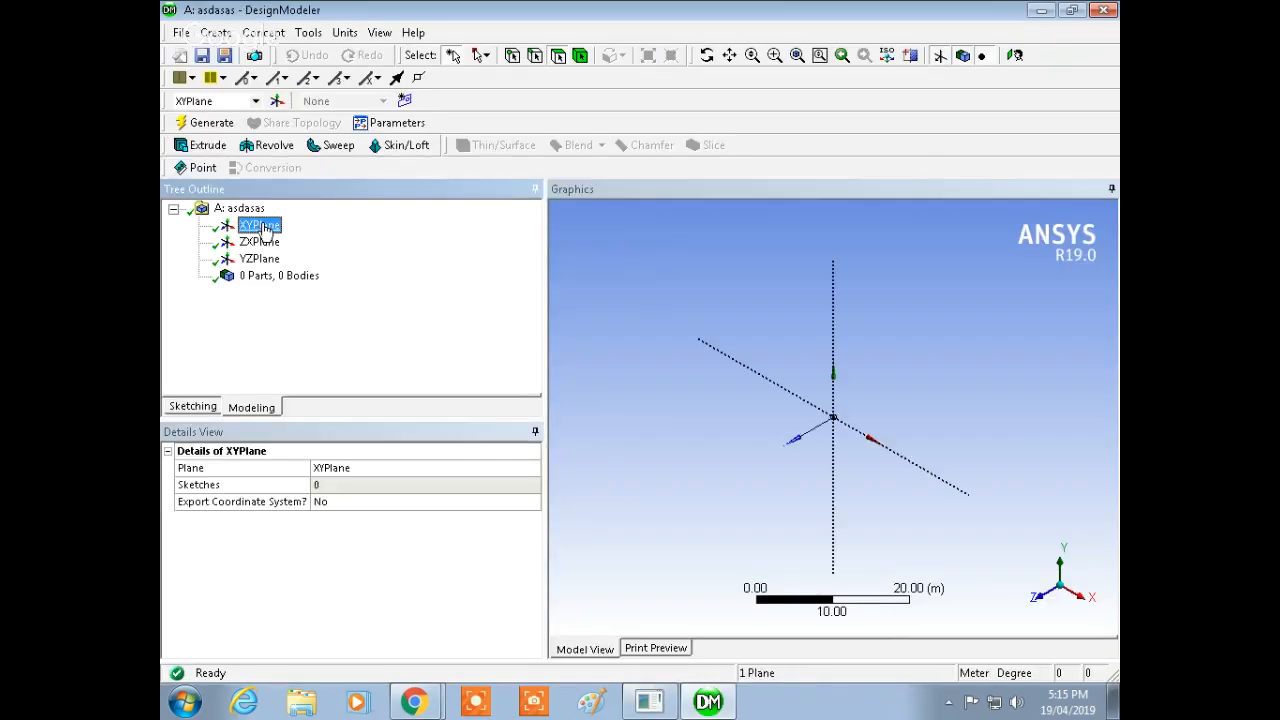
pyautogui.click(195, 407)
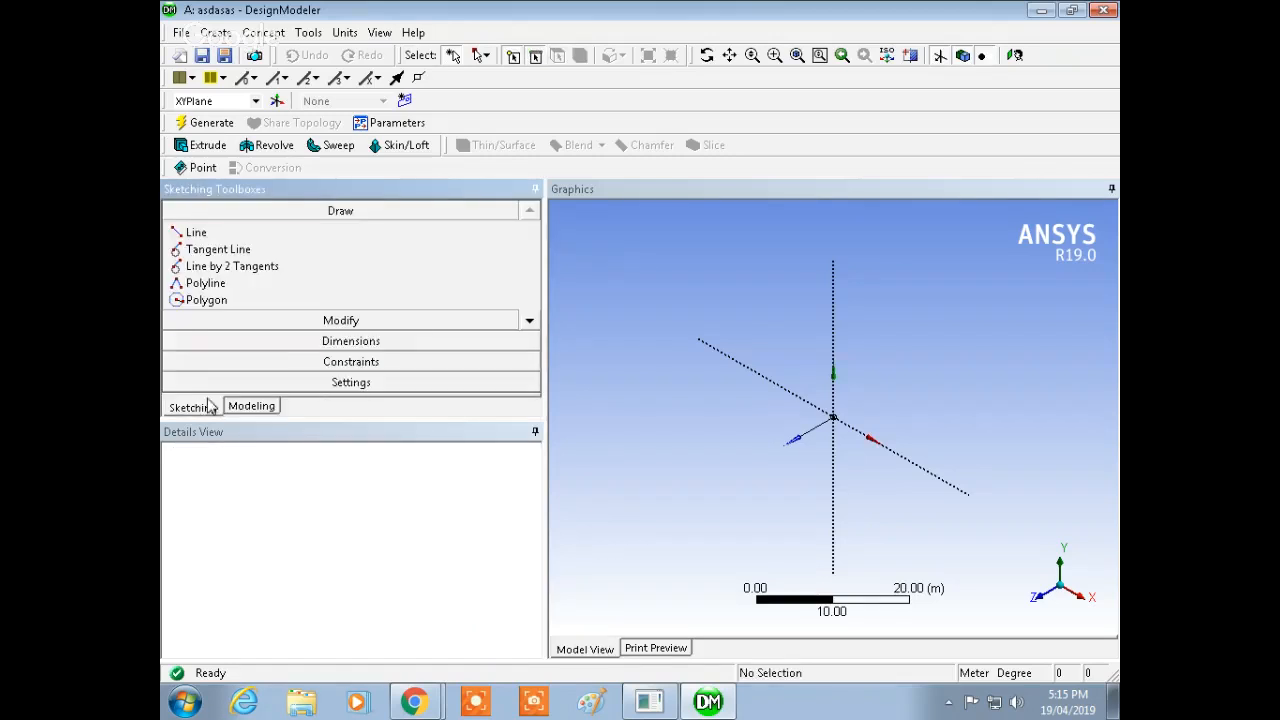
pyautogui.click(1015, 55)
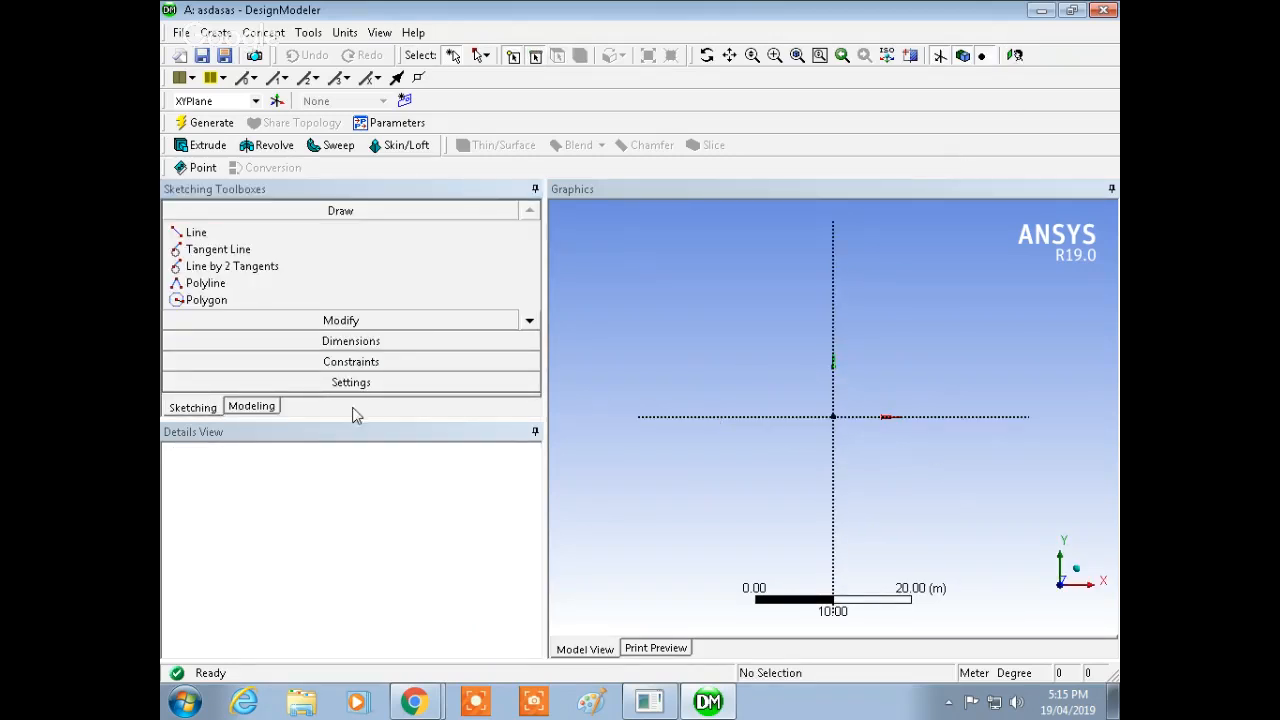
# Step: Turn on grid display in 2D and grid snapping in the sketch settings
pyautogui.click(366, 384)
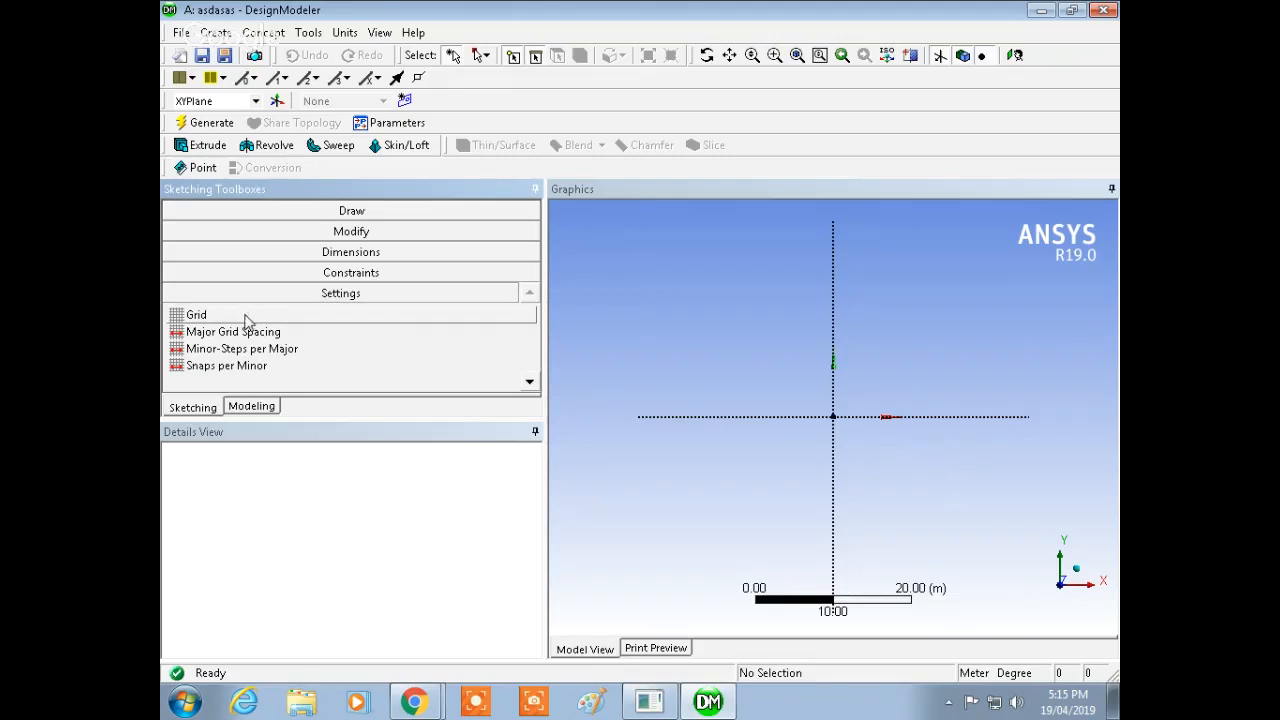
pyautogui.click(250, 318)
pyautogui.click(344, 32)
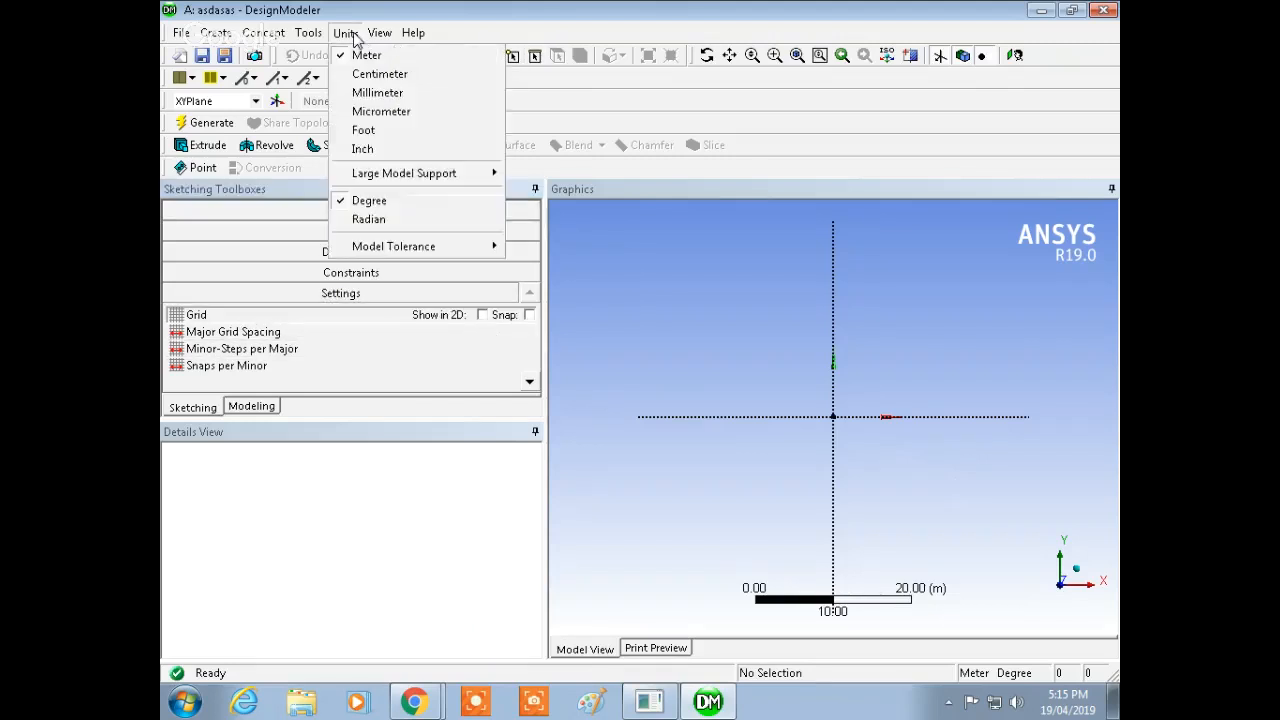
pyautogui.click(420, 14)
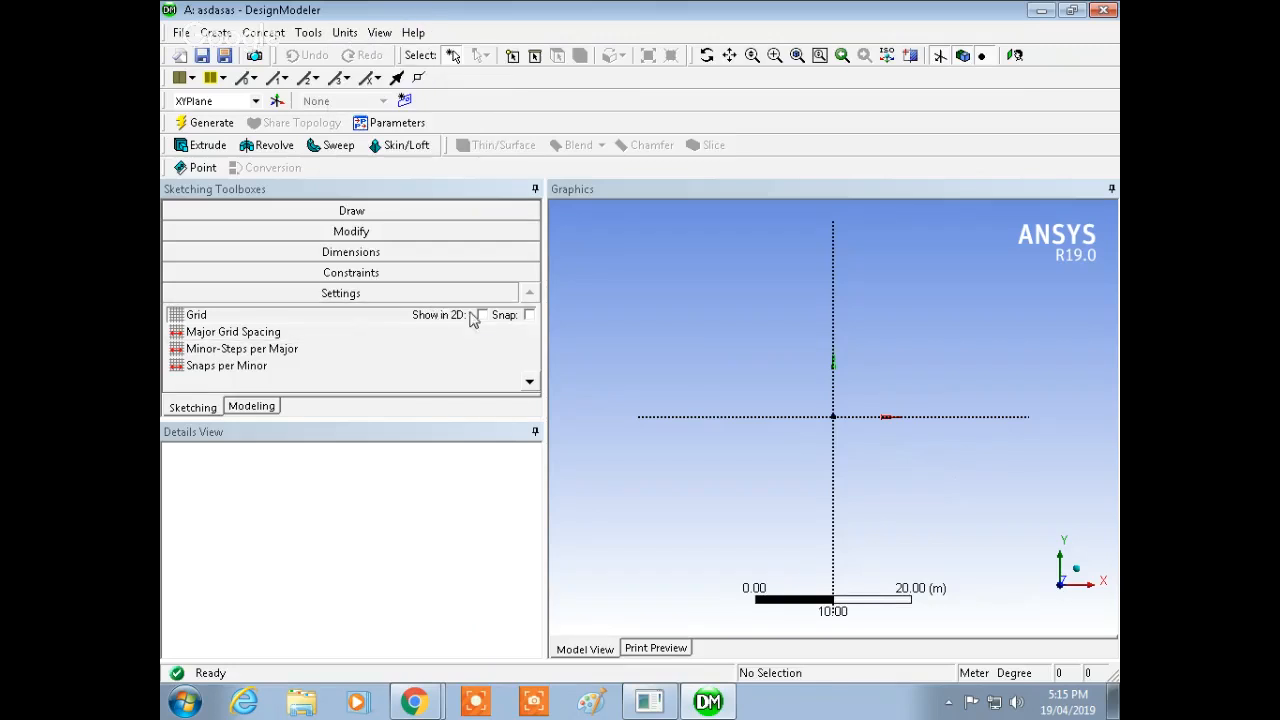
pyautogui.click(491, 324)
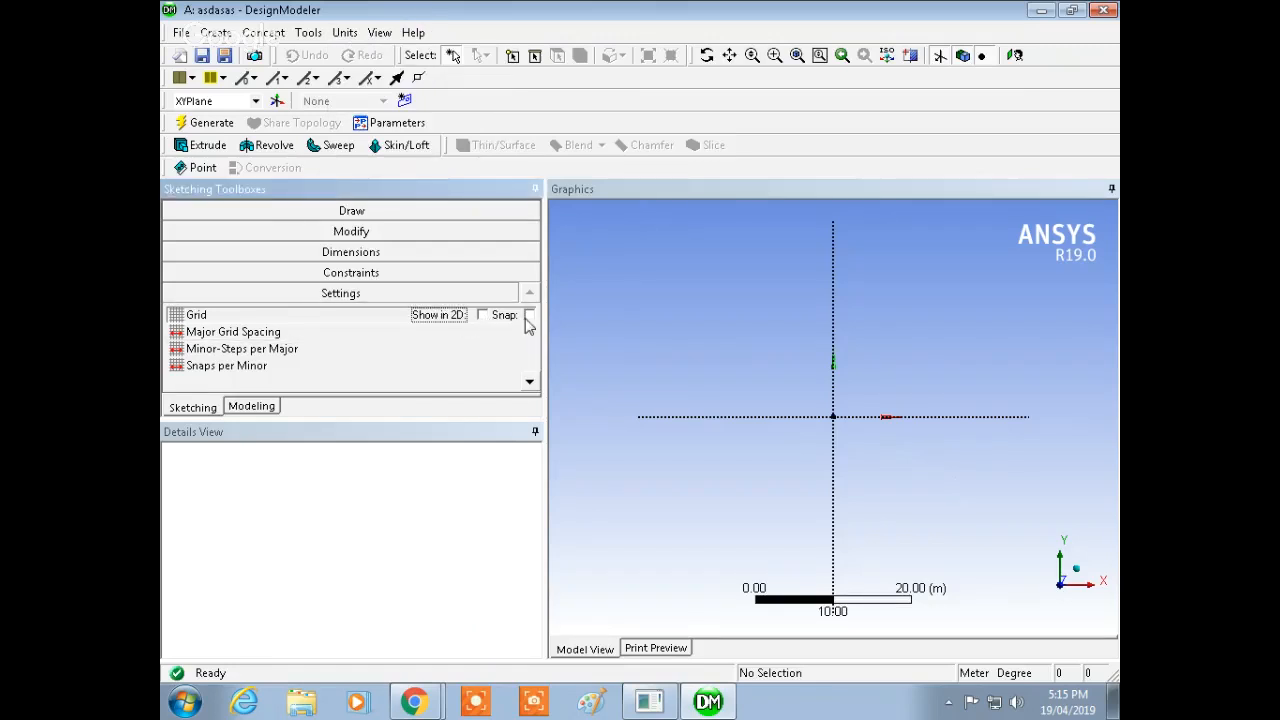
pyautogui.click(482, 318)
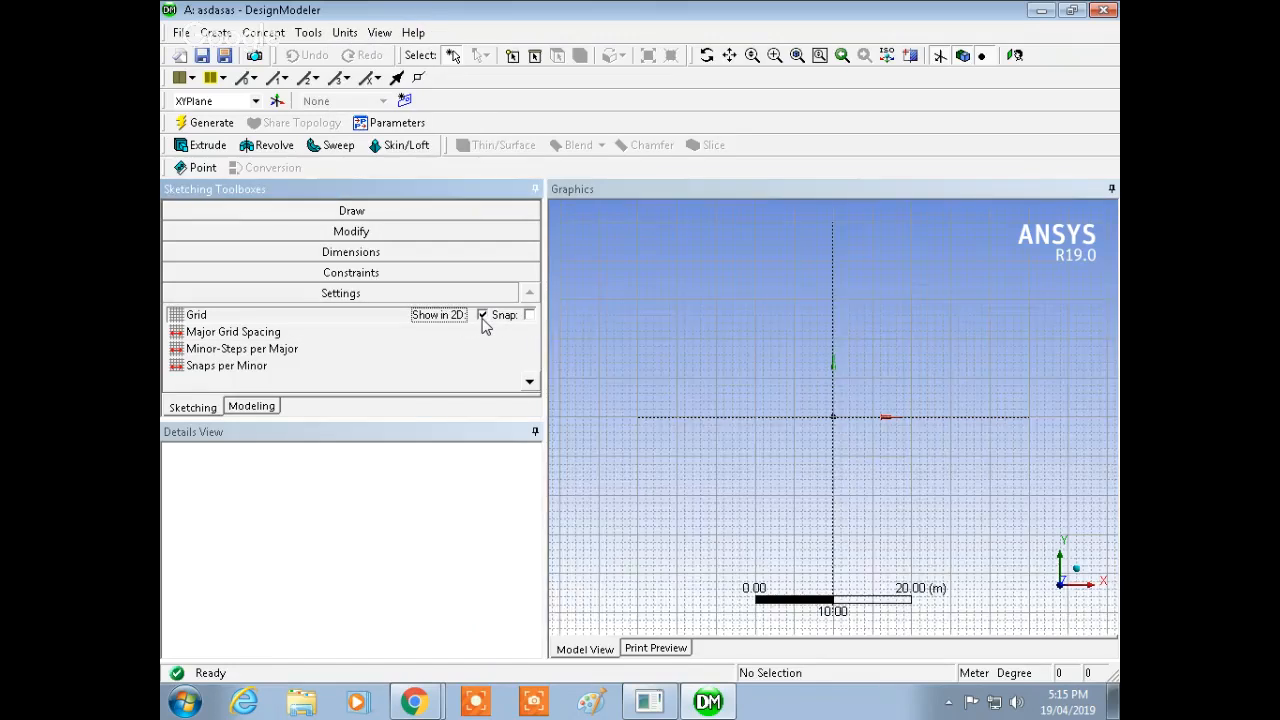
pyautogui.click(529, 316)
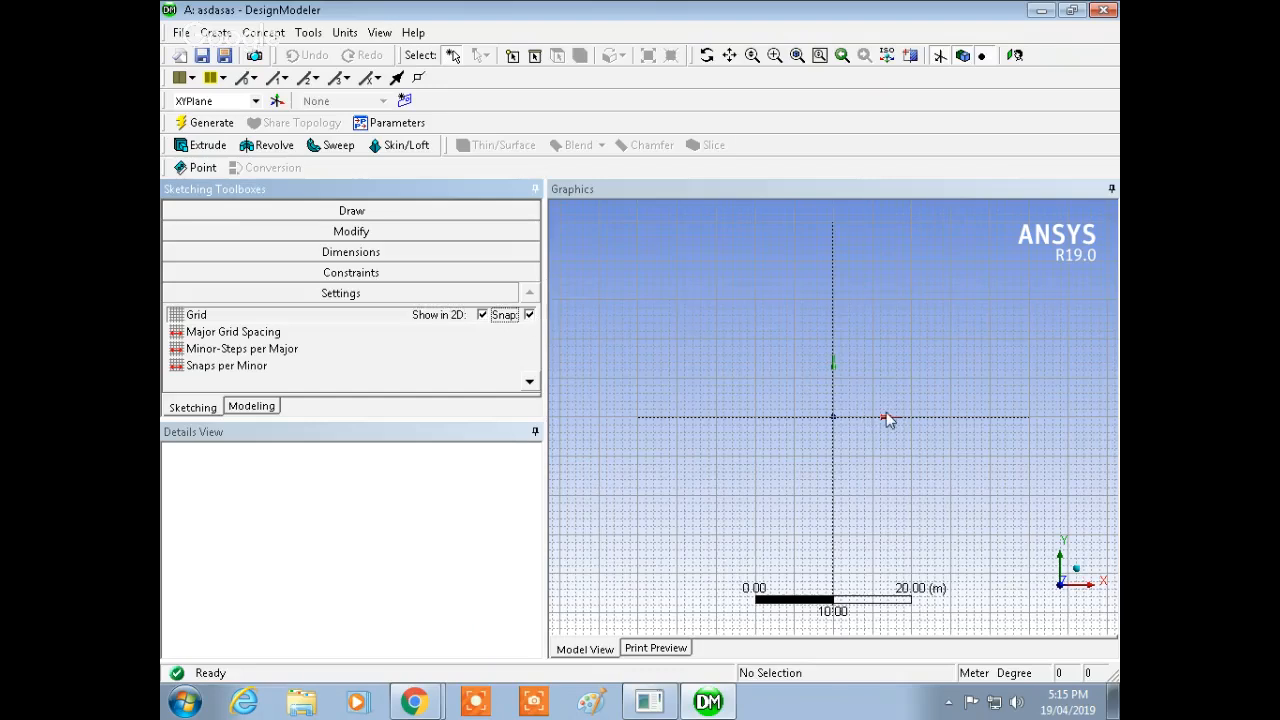
# Step: Set the major grid spacing to 1 m
pyautogui.keyDown('ctrl'); pyautogui.moveTo(887, 418); pyautogui.dragTo(838, 252, button='middle'); pyautogui.keyUp('ctrl')
pyautogui.scroll(1, 805, 281)
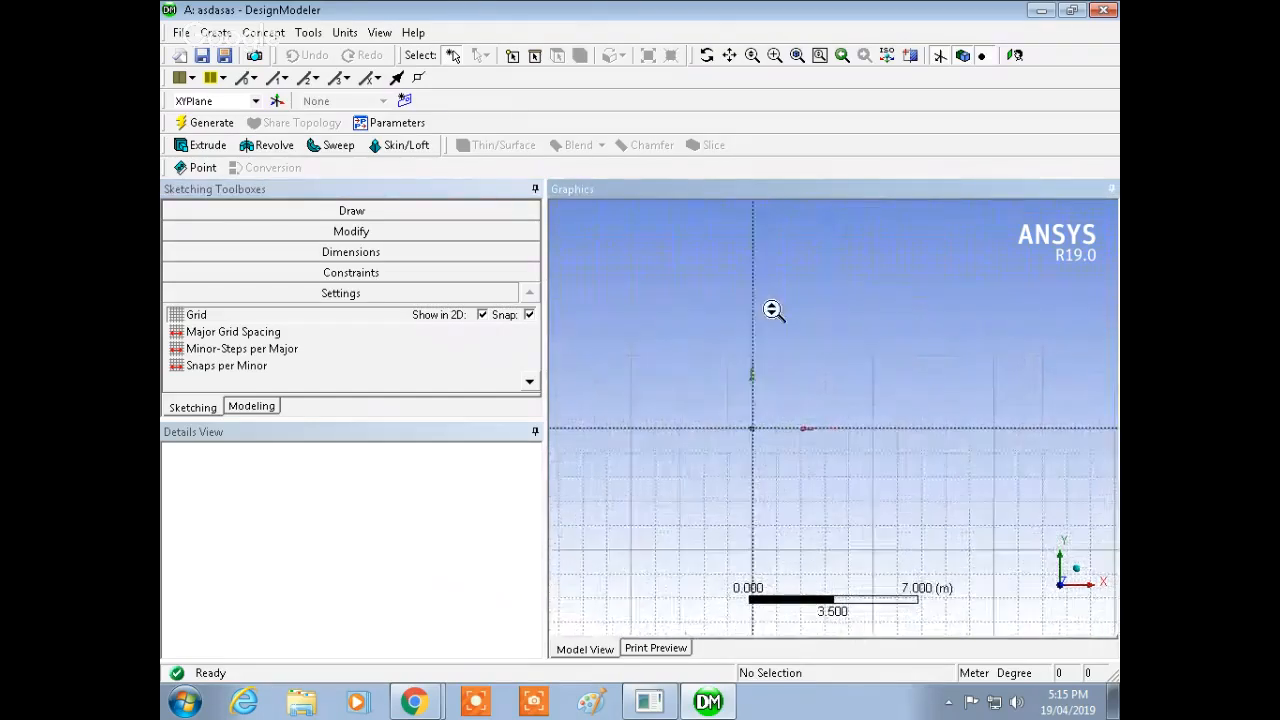
pyautogui.keyDown('ctrl'); pyautogui.moveTo(771, 342); pyautogui.dragTo(688, 562, button='middle'); pyautogui.keyUp('ctrl')
pyautogui.scroll(1, 874, 373)
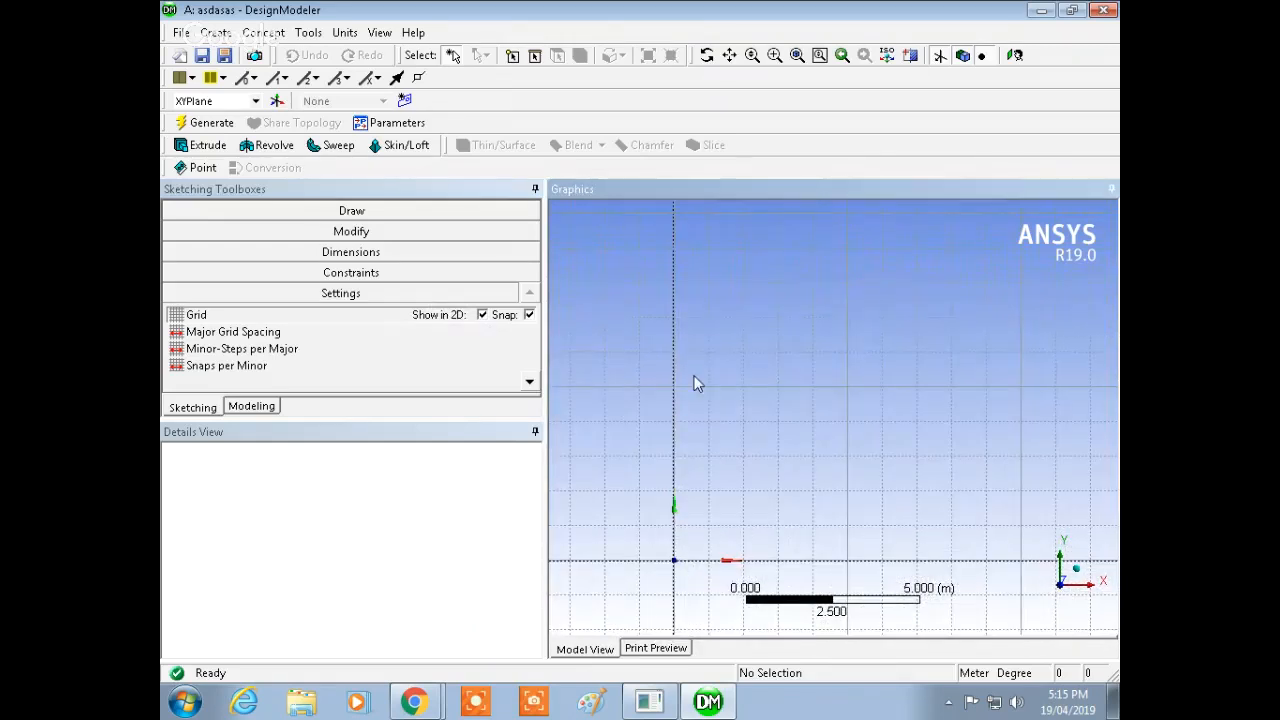
pyautogui.click(257, 338)
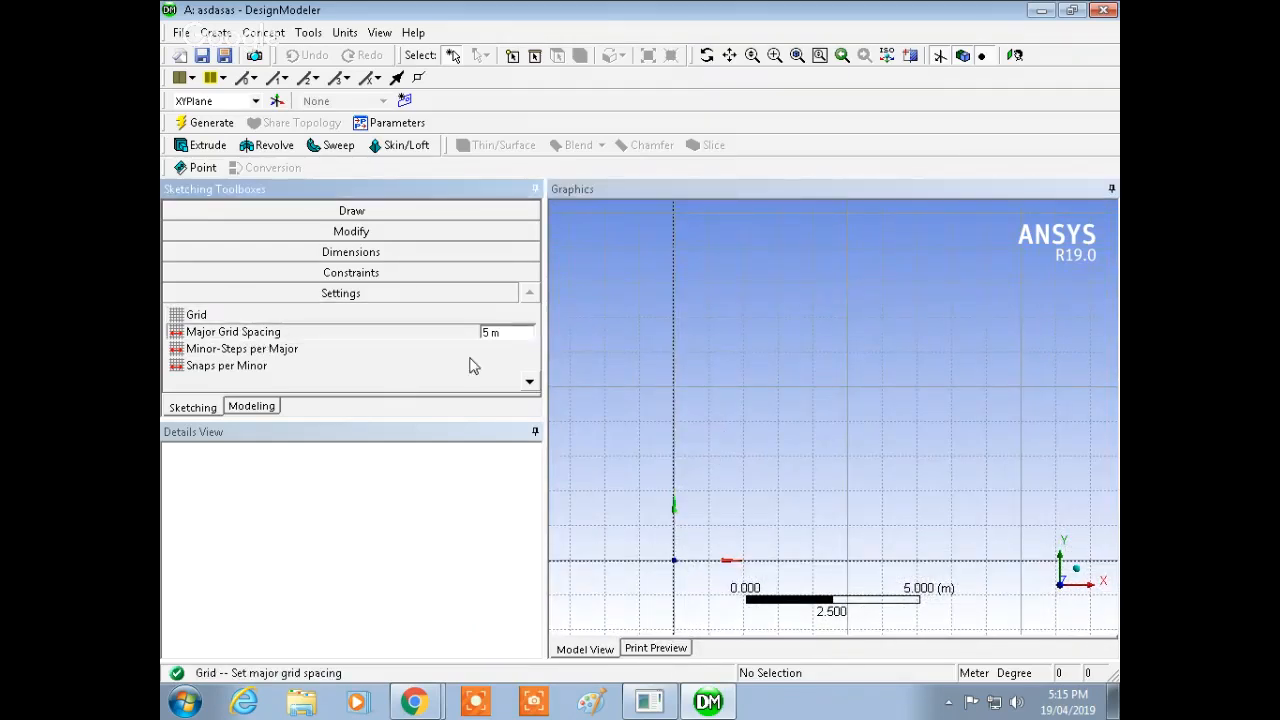
pyautogui.click(478, 331)
pyautogui.write('101')
pyautogui.press('Return')
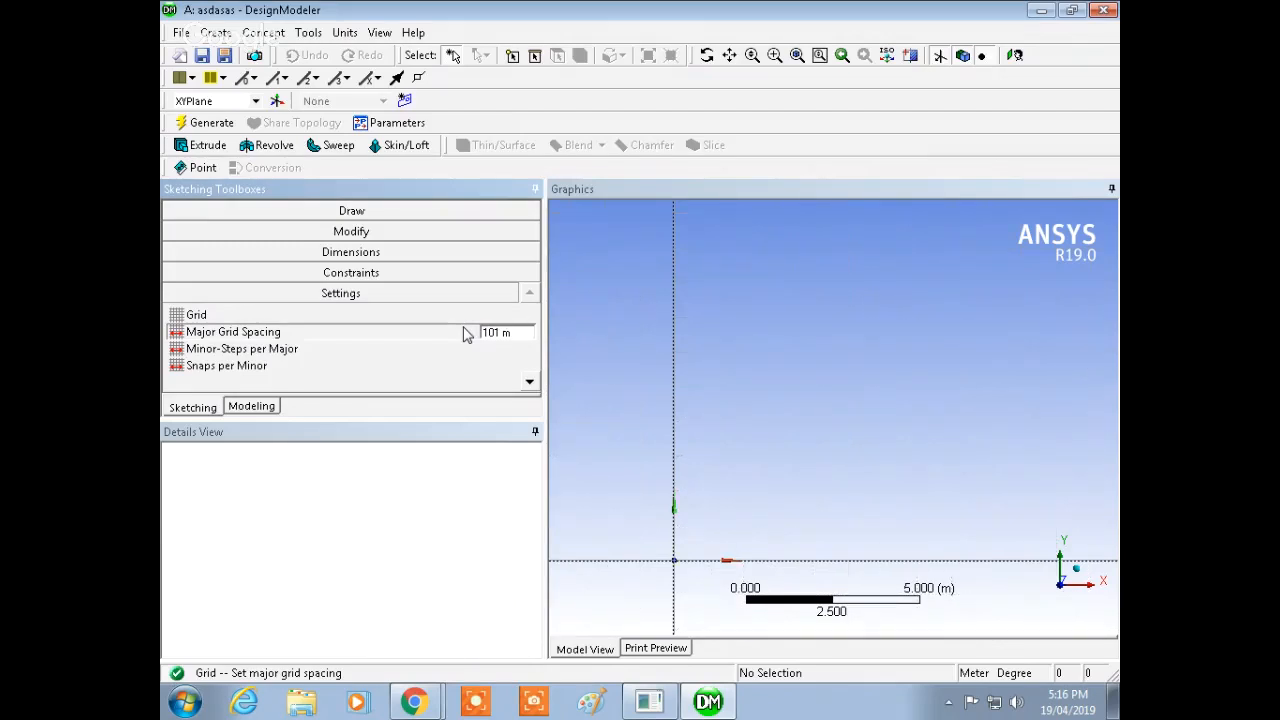
pyautogui.click(518, 332)
pyautogui.press('Return')
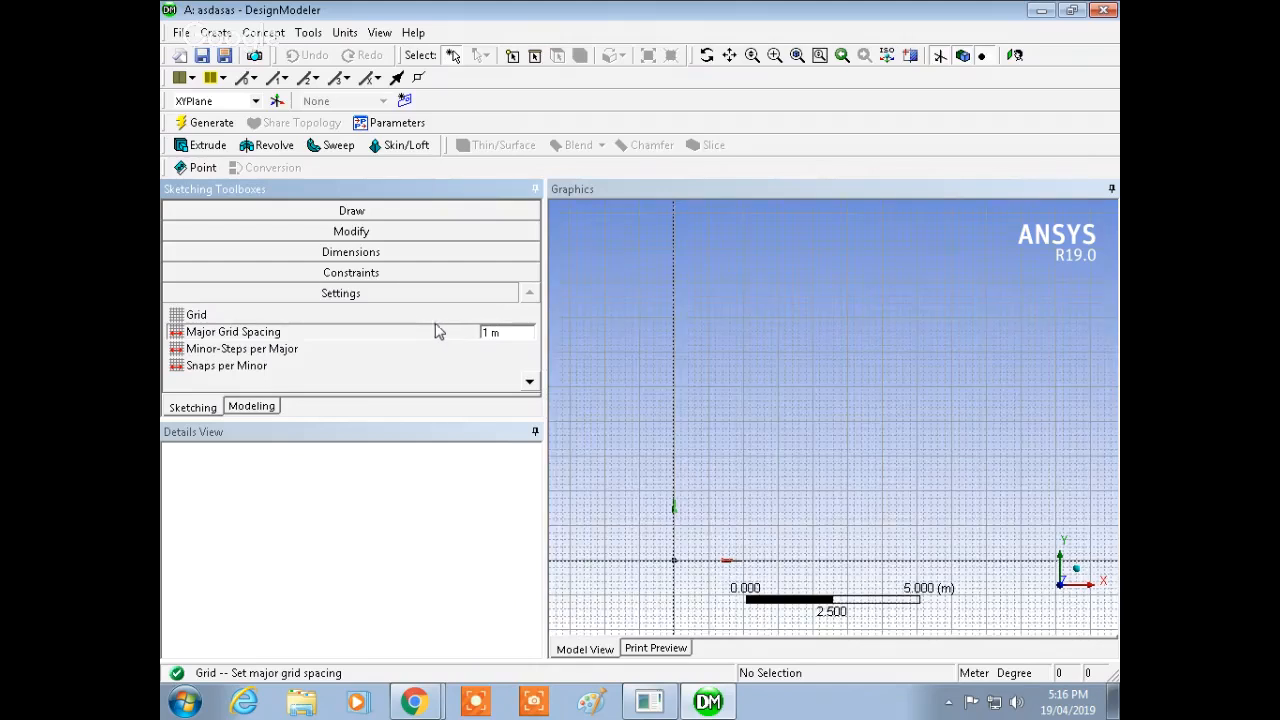
# Step: Set the minor-steps per major grid spacing to 1
pyautogui.click(298, 354)
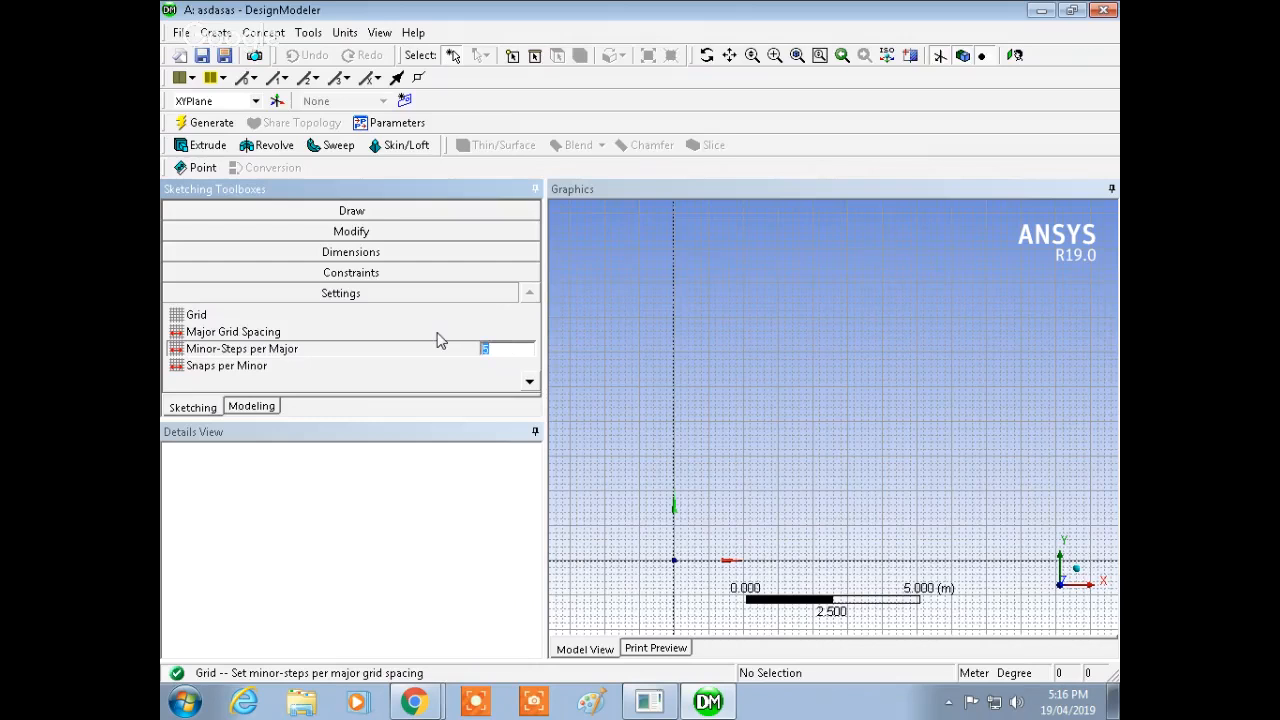
pyautogui.press('Return')
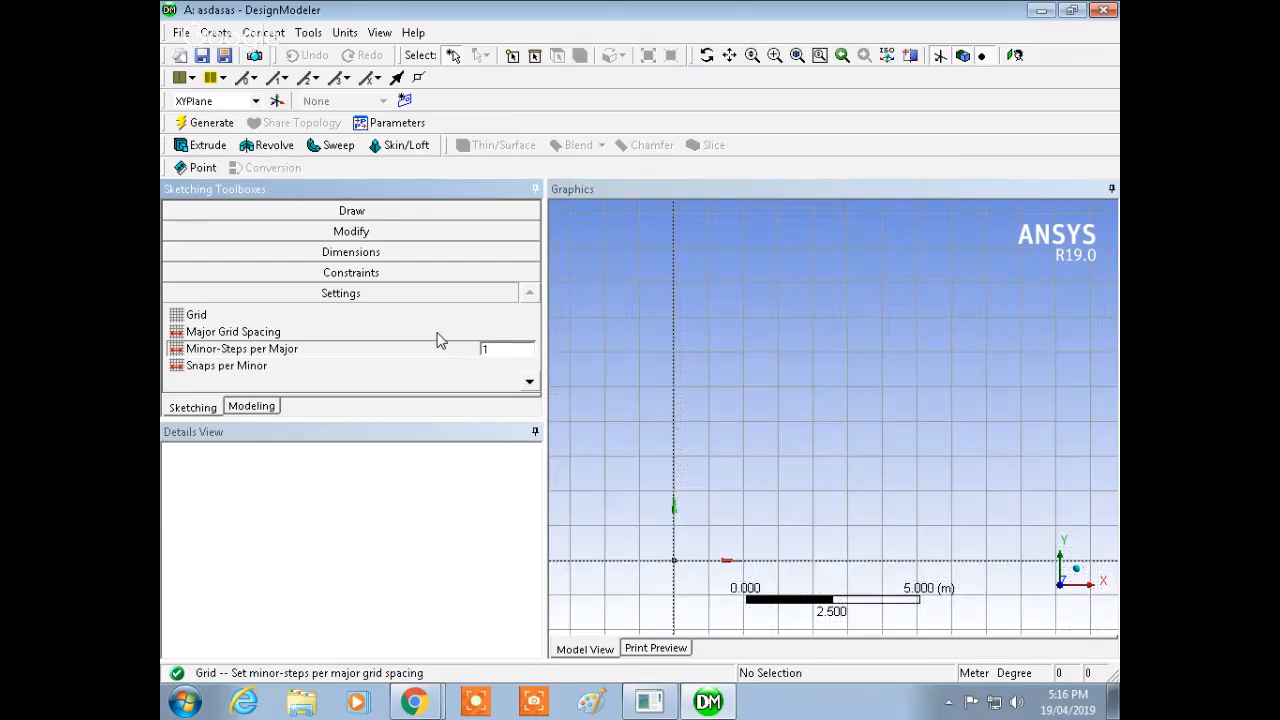
pyautogui.click(335, 317)
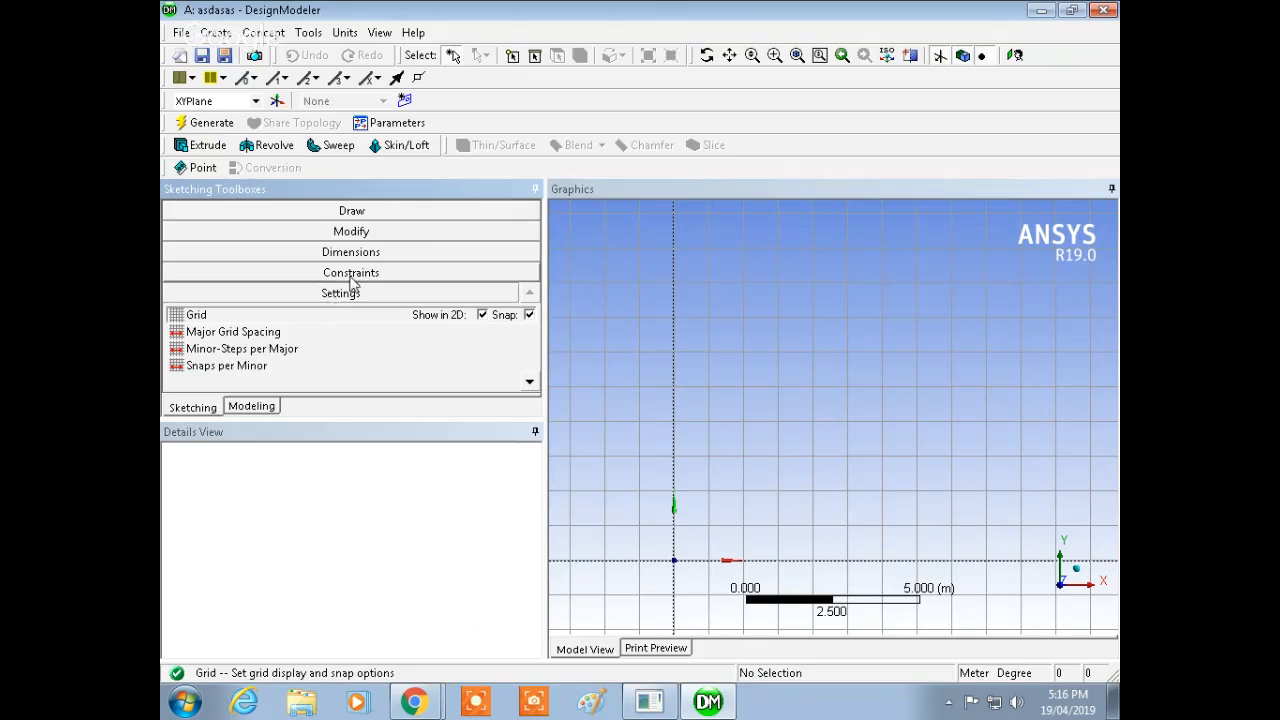
# Step: Draw a vertical line 6 m tall upward from the origin with the Line tool
pyautogui.click(354, 213)
pyautogui.click(224, 236)
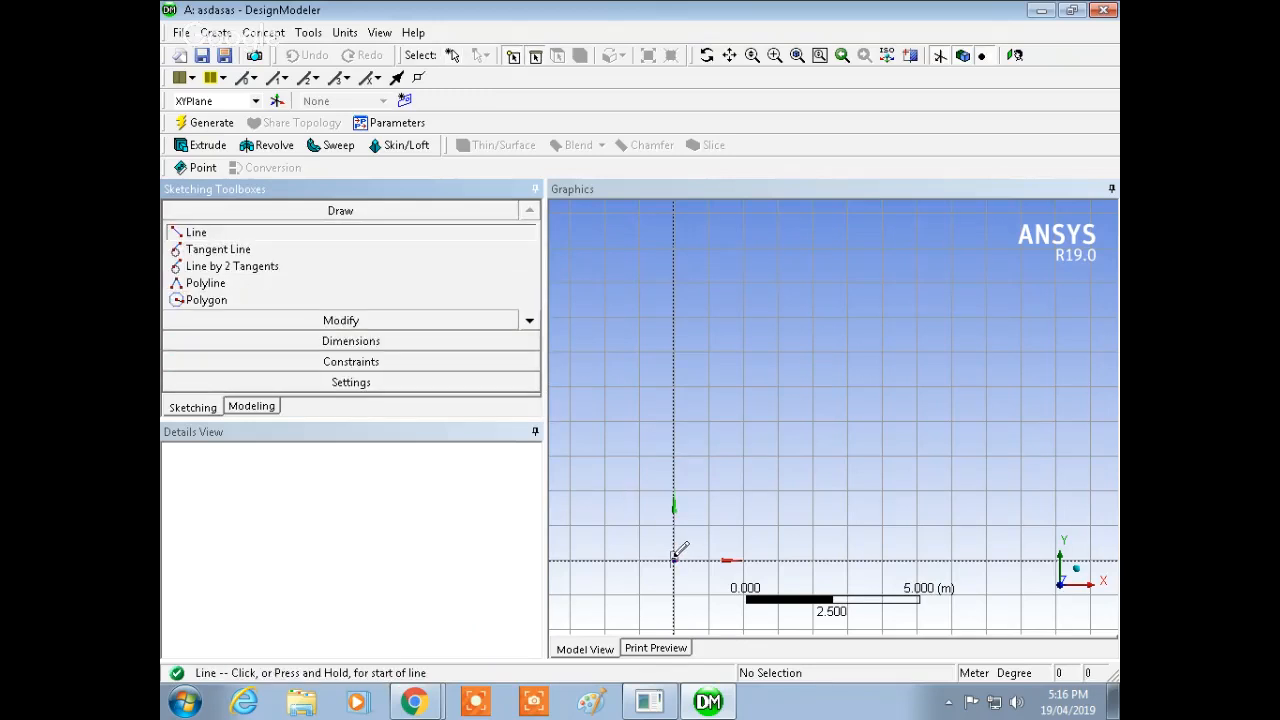
pyautogui.click(674, 558)
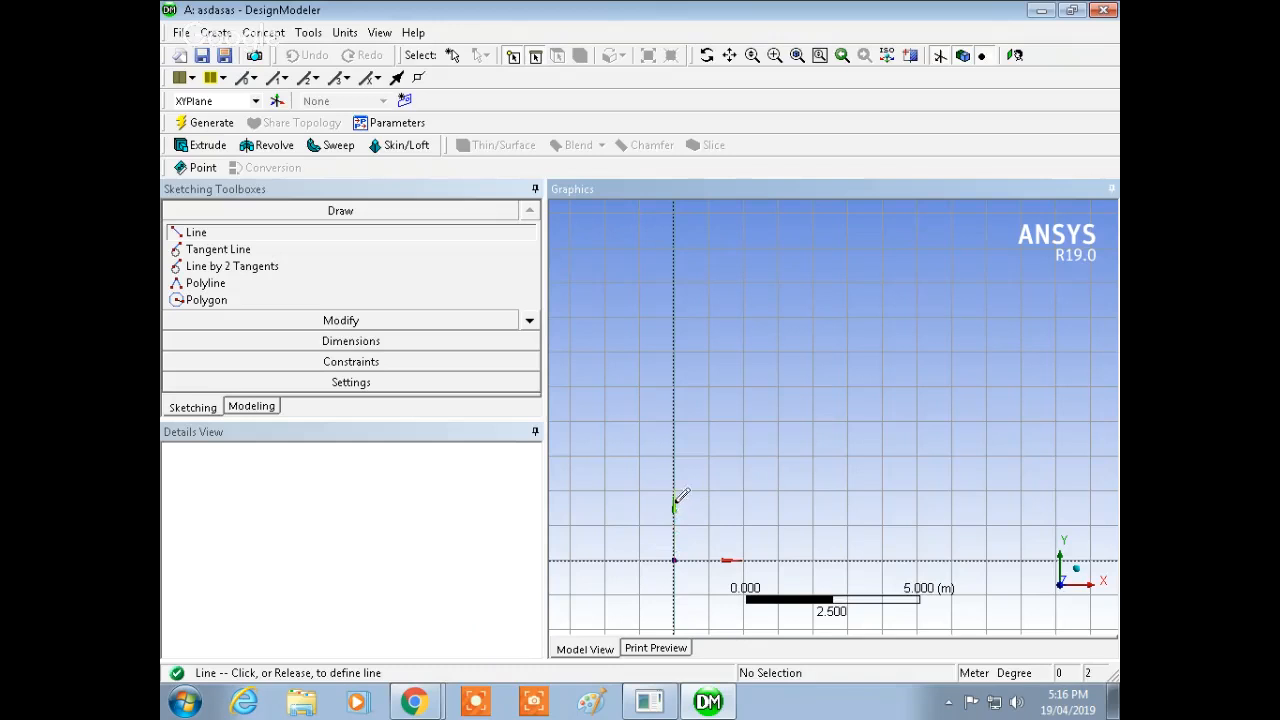
pyautogui.click(676, 348)
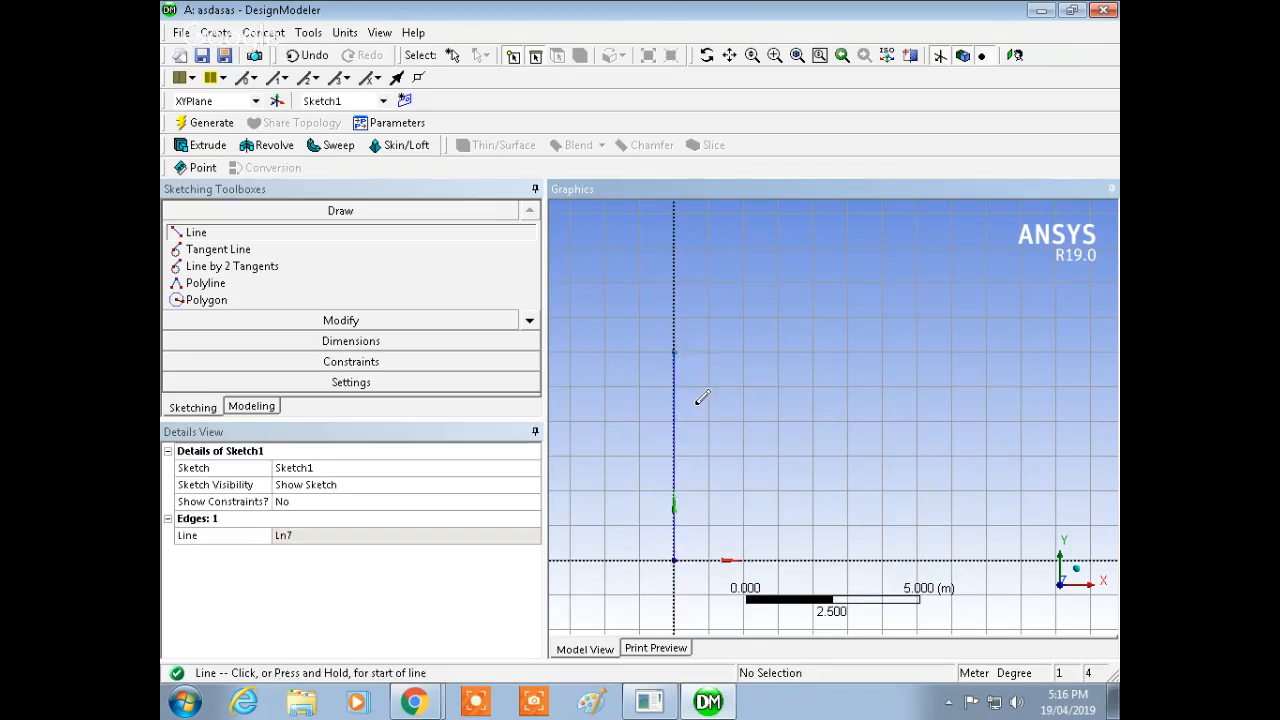
pyautogui.press('Escape')
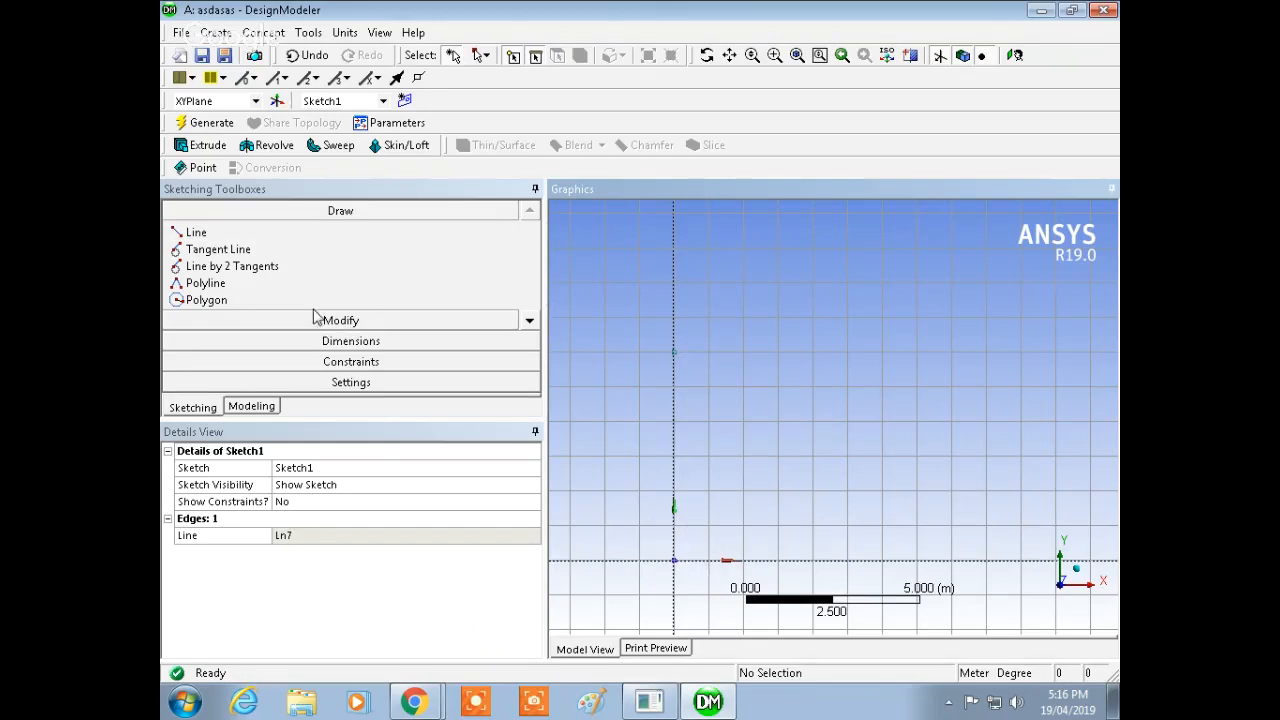
# Step: Add a vertical dimension to the line from the origin
pyautogui.click(340, 341)
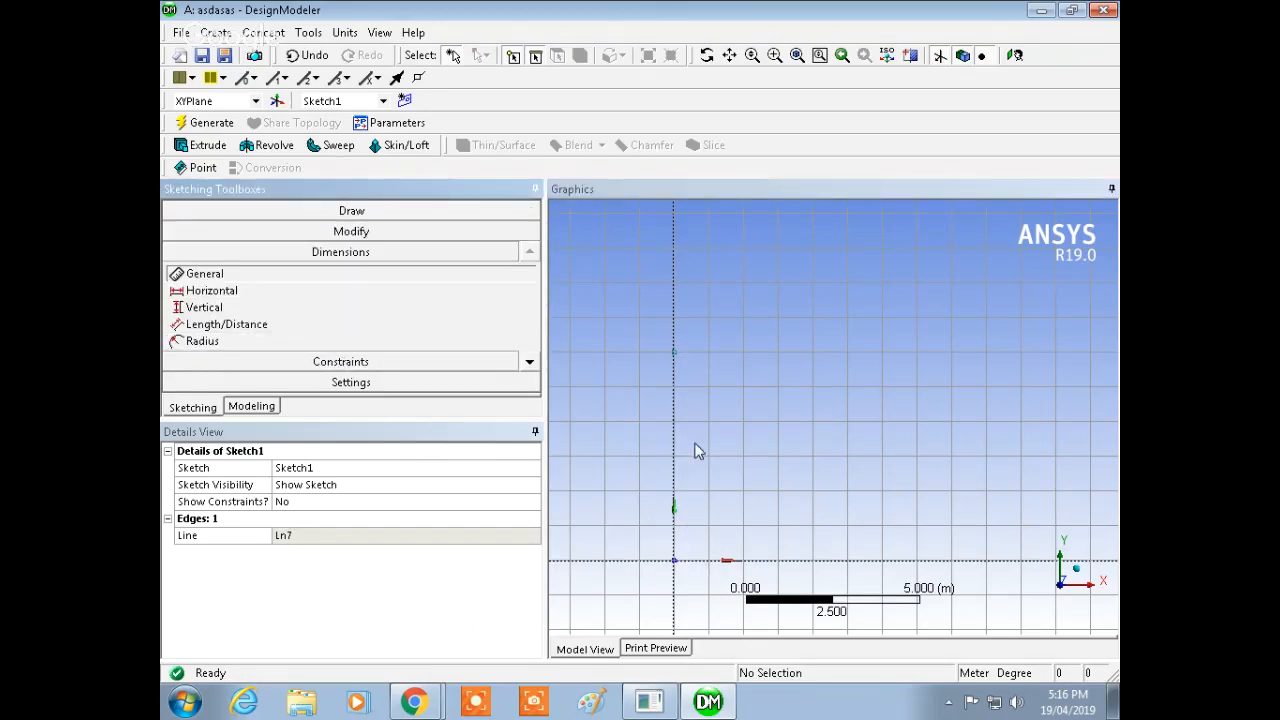
pyautogui.click(237, 290)
pyautogui.click(674, 463)
pyautogui.click(611, 455)
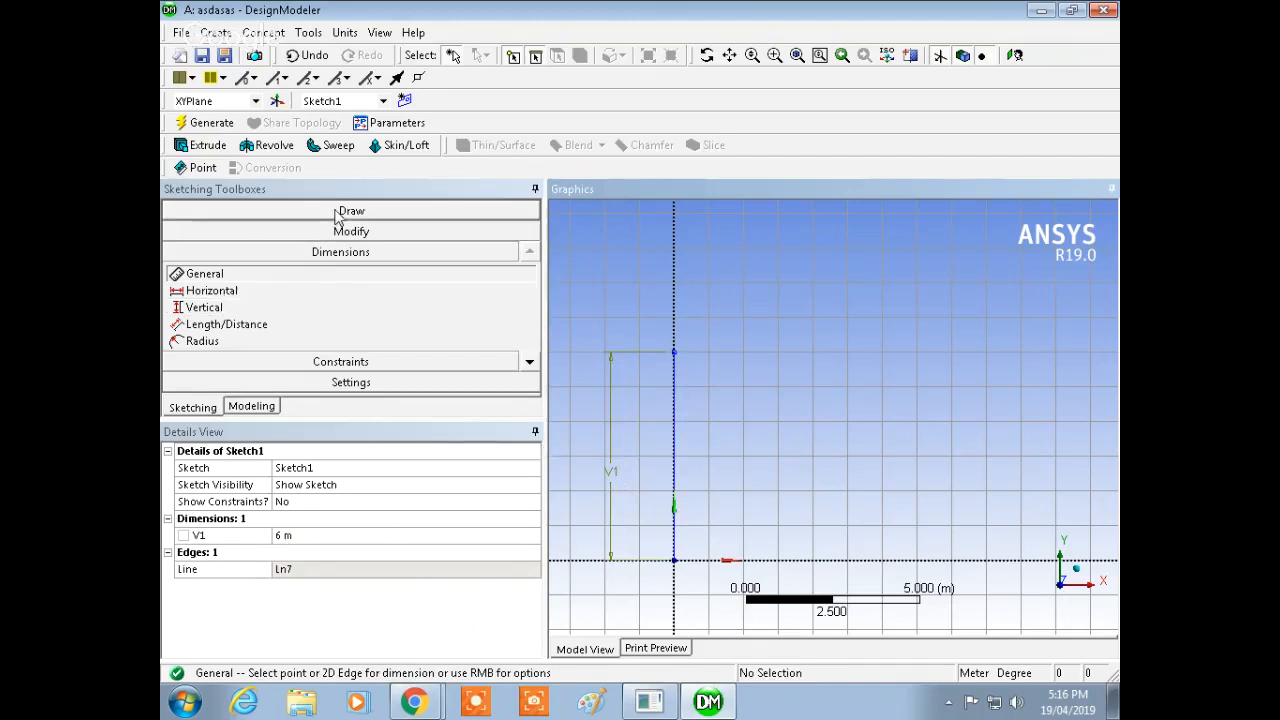
# Step: Draw a horizontal bottom chord line from the origin about 12 m along the X axis
pyautogui.click(342, 210)
pyautogui.click(196, 232)
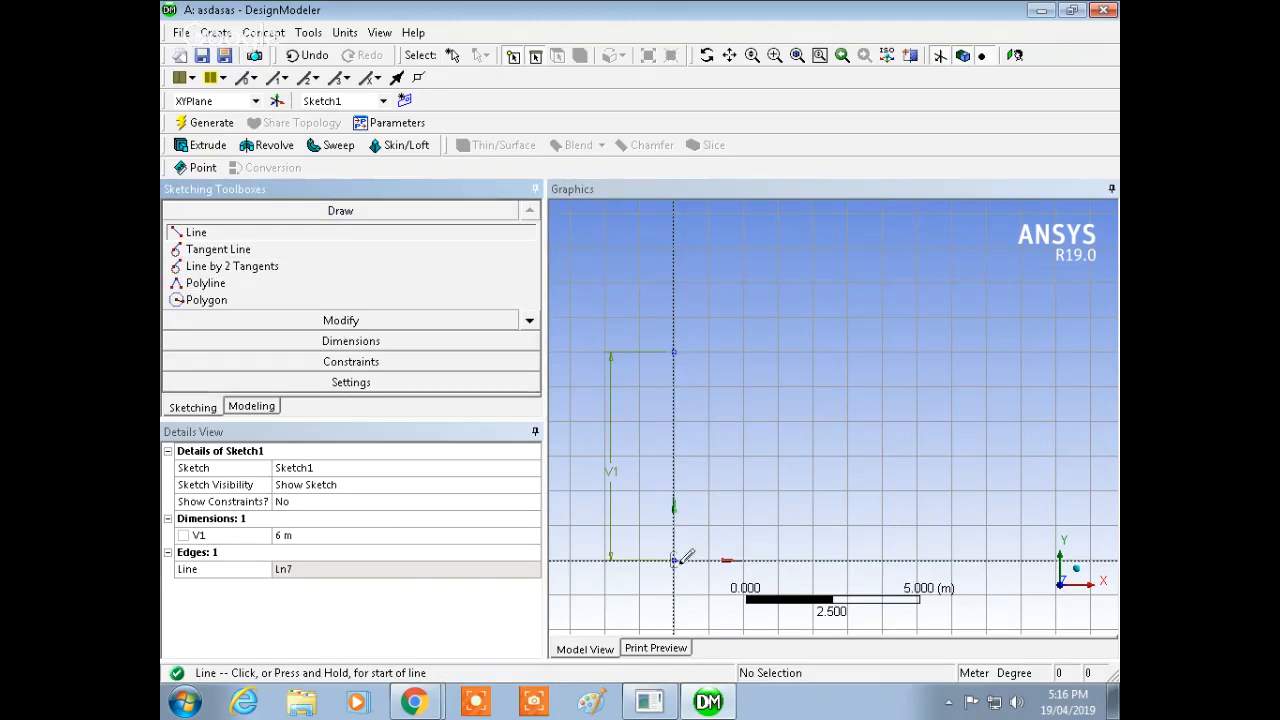
pyautogui.click(674, 560)
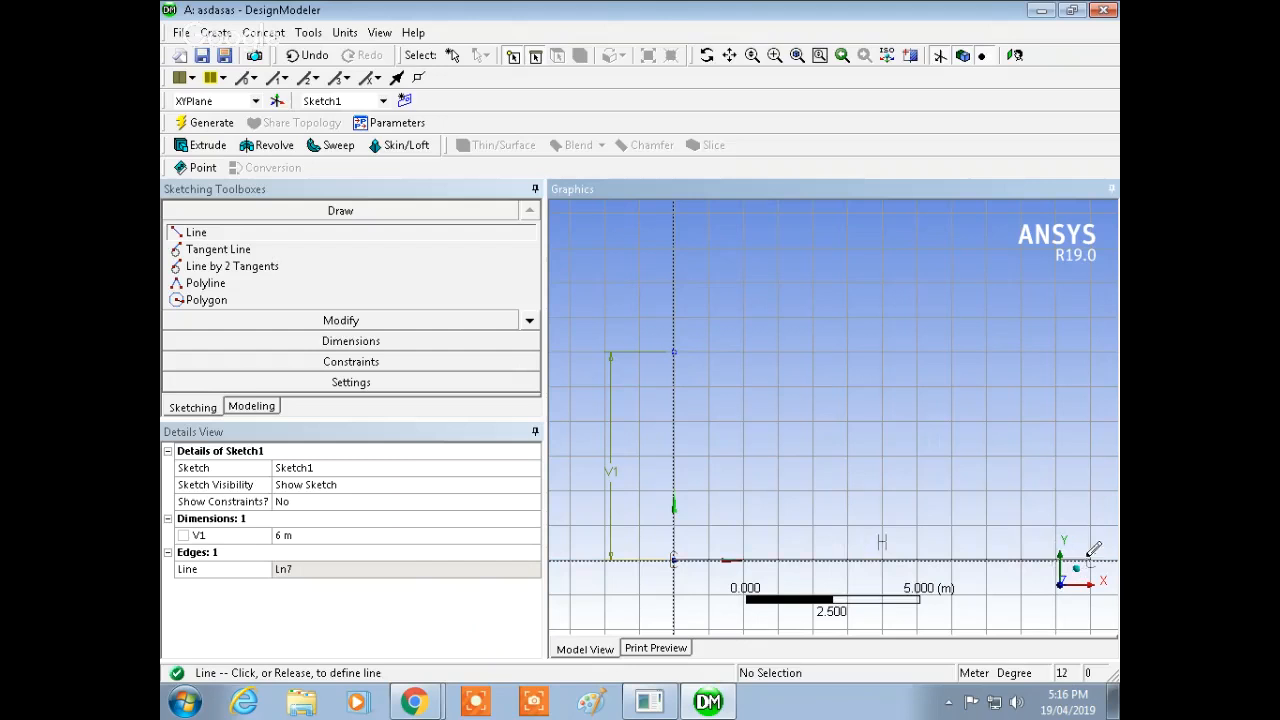
pyautogui.click(1093, 558)
pyautogui.press('Escape')
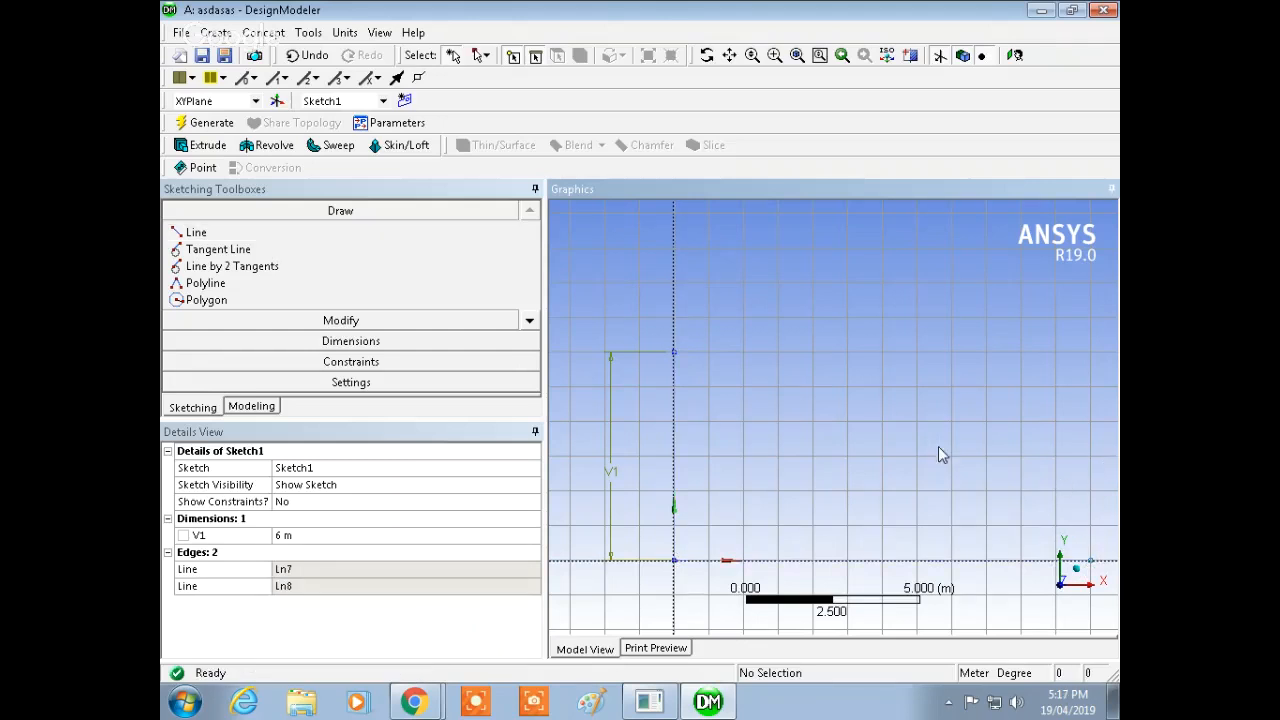
# Step: Draw six zigzag diagonal members from the origin, alternating between 6 m high peaks and bottom-chord points every 2 m, ending at 12 m
pyautogui.moveTo(965, 433)
pyautogui.keyDown('shift'); pyautogui.mouseDown(button='middle')
pyautogui.moveTo(929, 428)
pyautogui.moveTo(948, 447)
pyautogui.moveTo(809, 431)
pyautogui.moveTo(863, 429)
pyautogui.mouseUp(button='middle'); pyautogui.keyUp('shift')
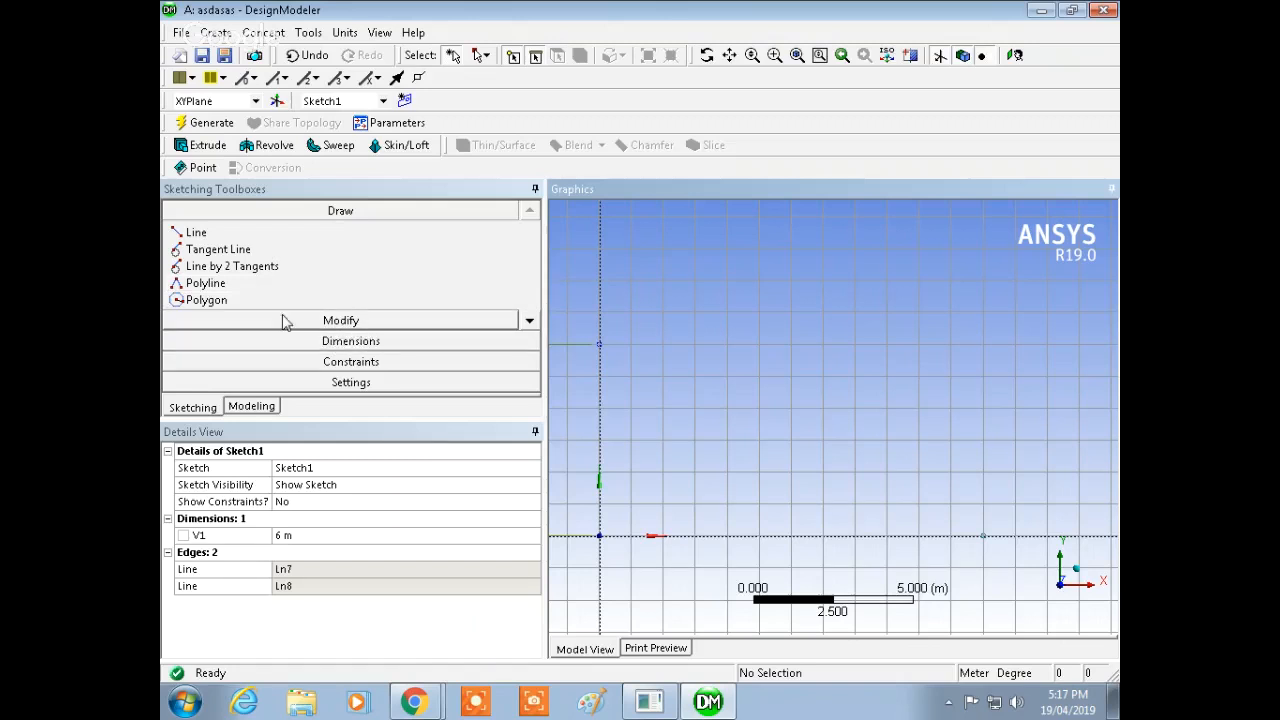
pyautogui.click(195, 234)
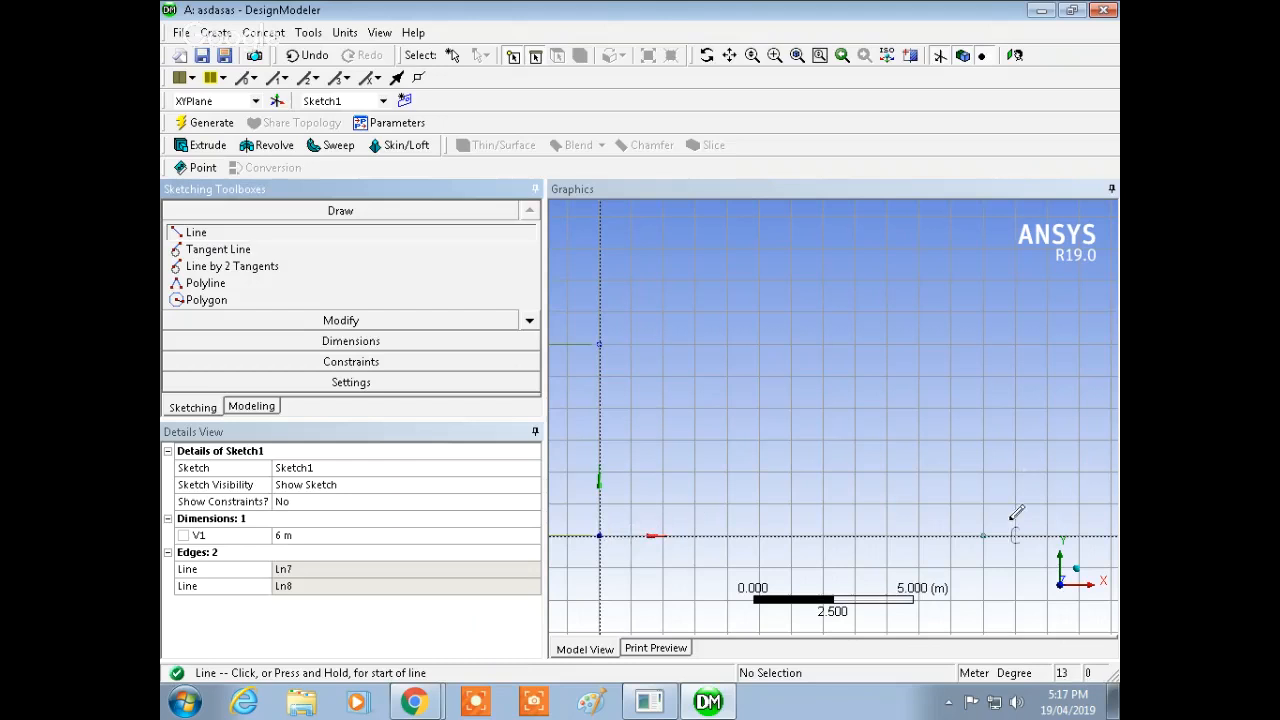
pyautogui.click(599, 535)
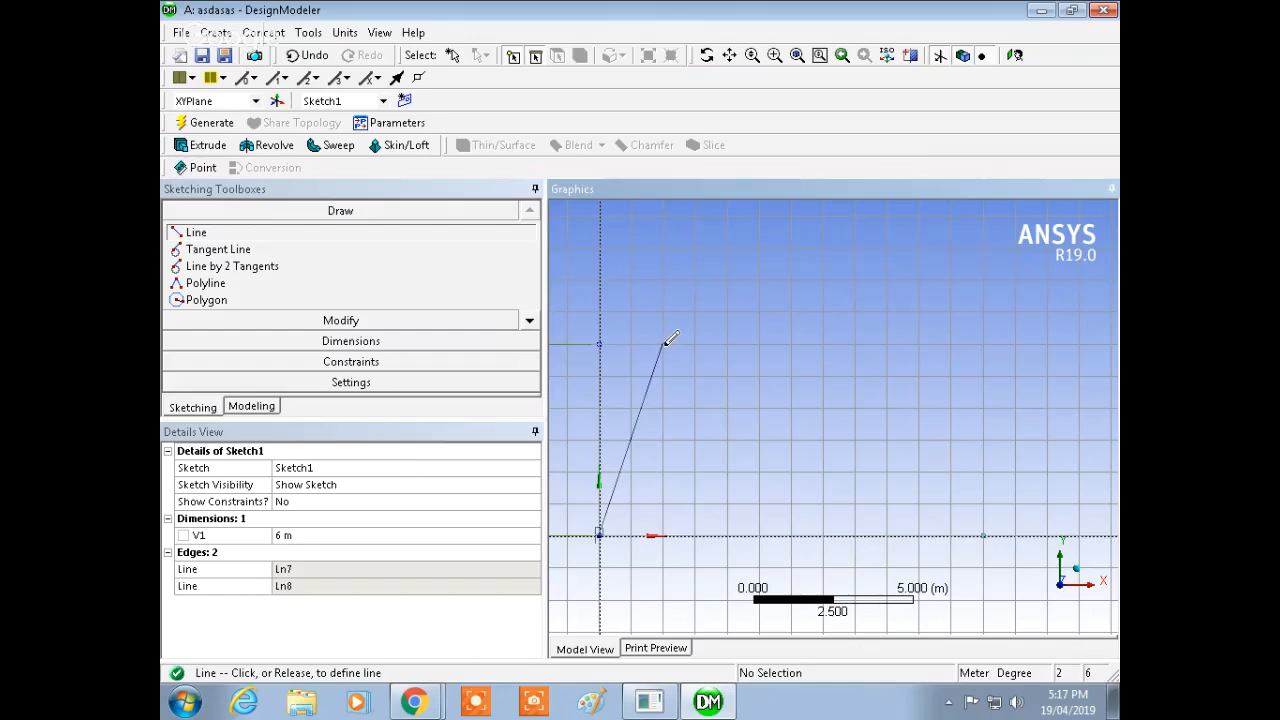
pyautogui.click(663, 343)
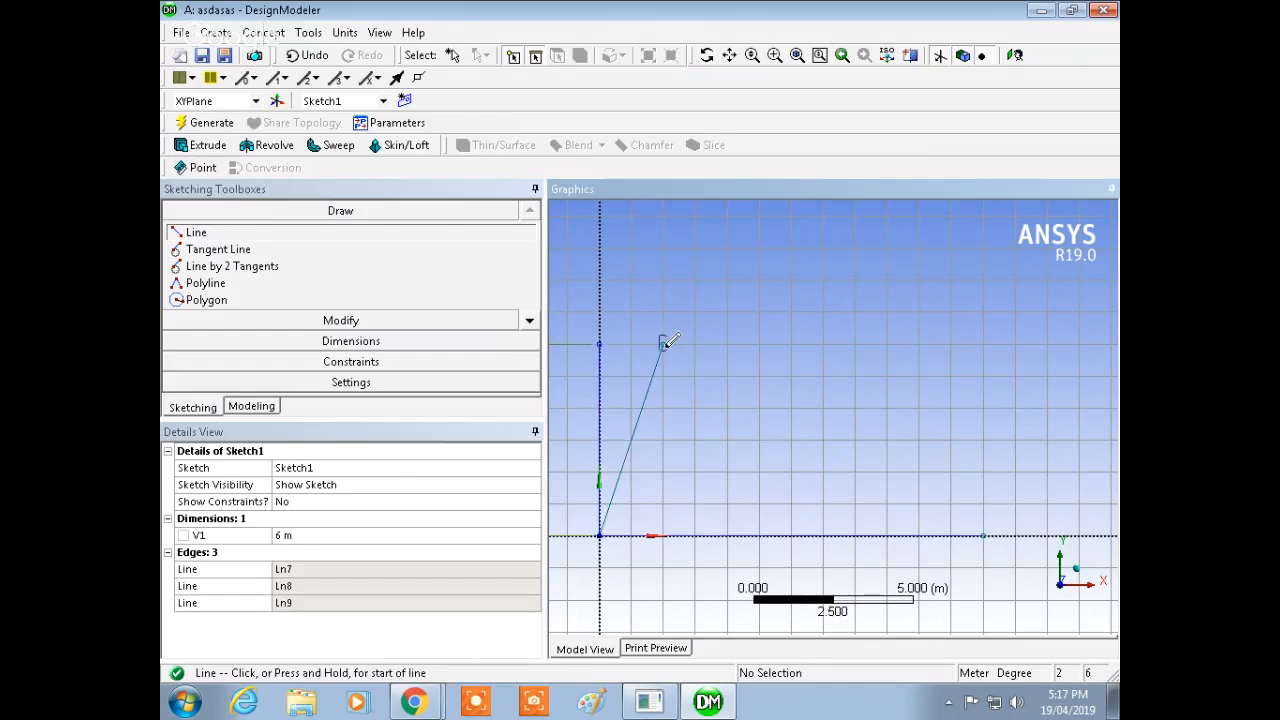
pyautogui.click(663, 343)
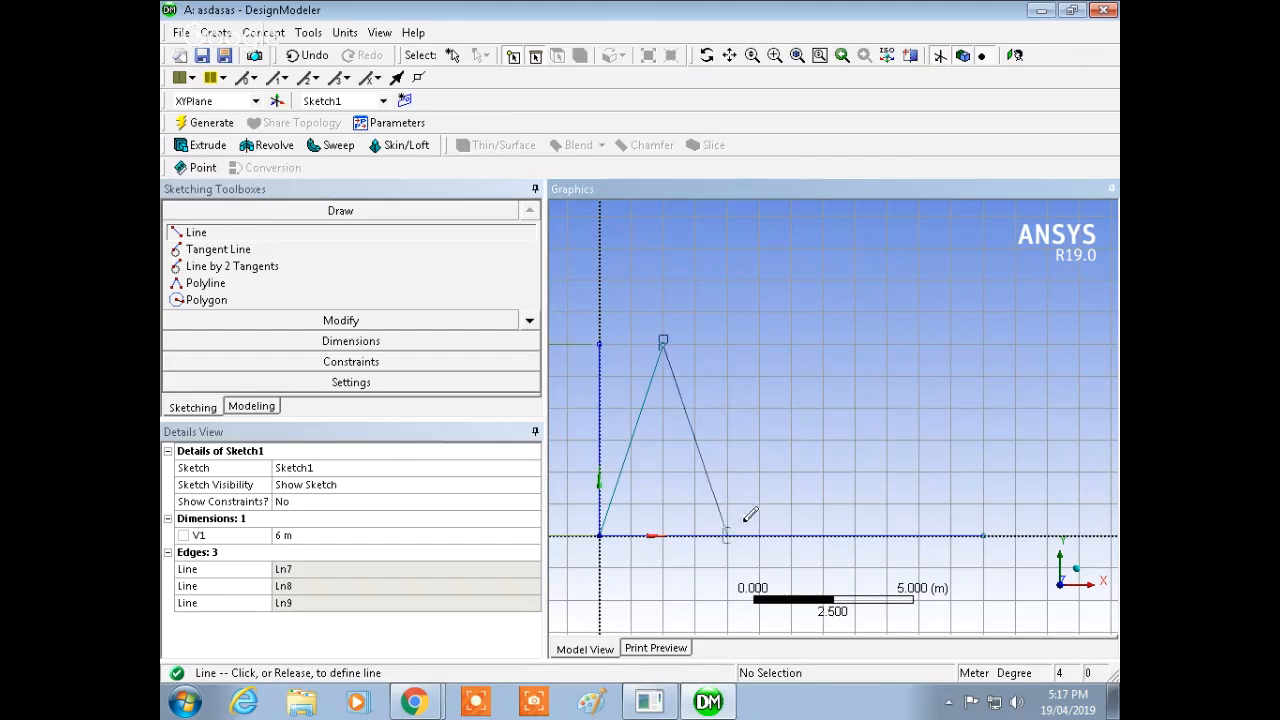
pyautogui.click(728, 533)
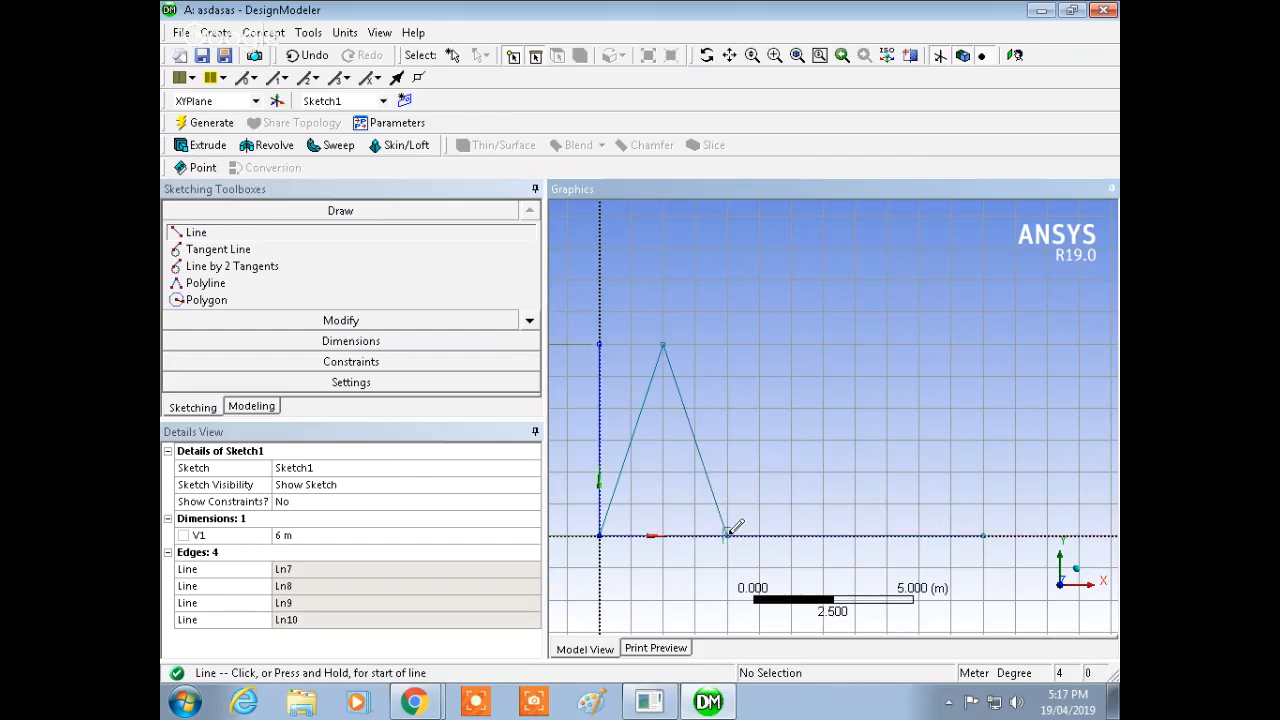
pyautogui.click(728, 533)
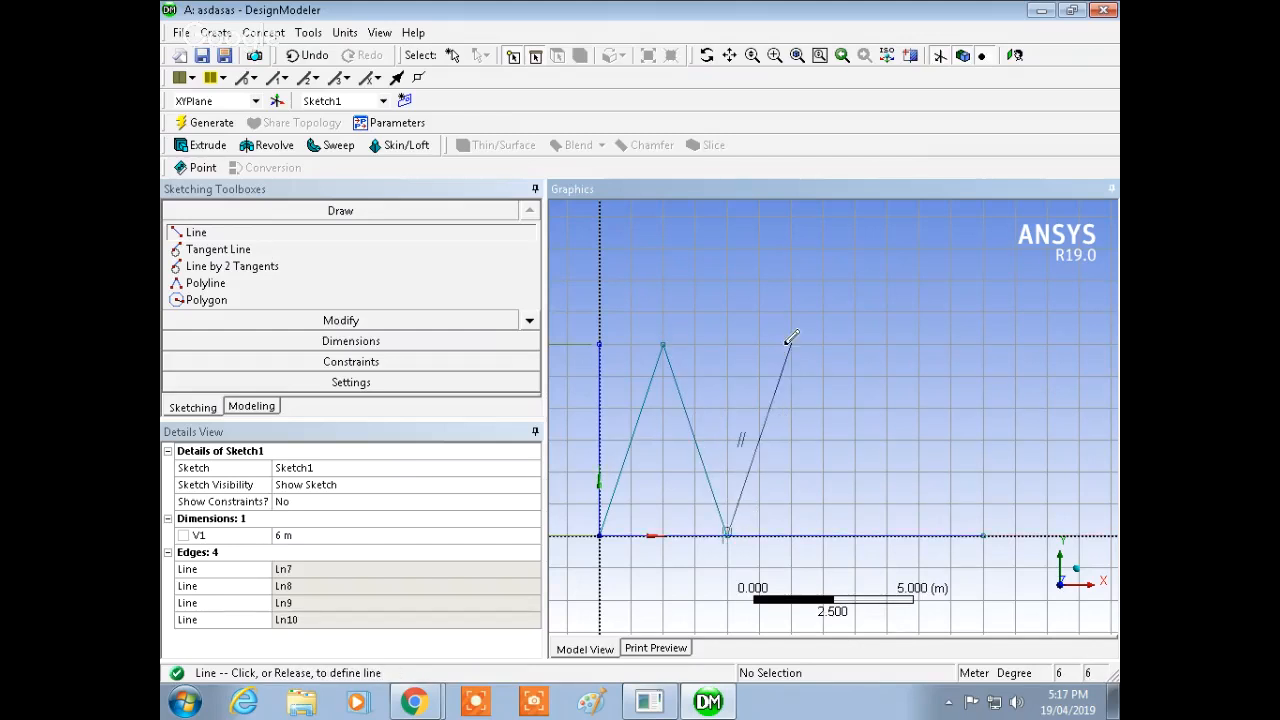
pyautogui.click(791, 342)
pyautogui.click(791, 342)
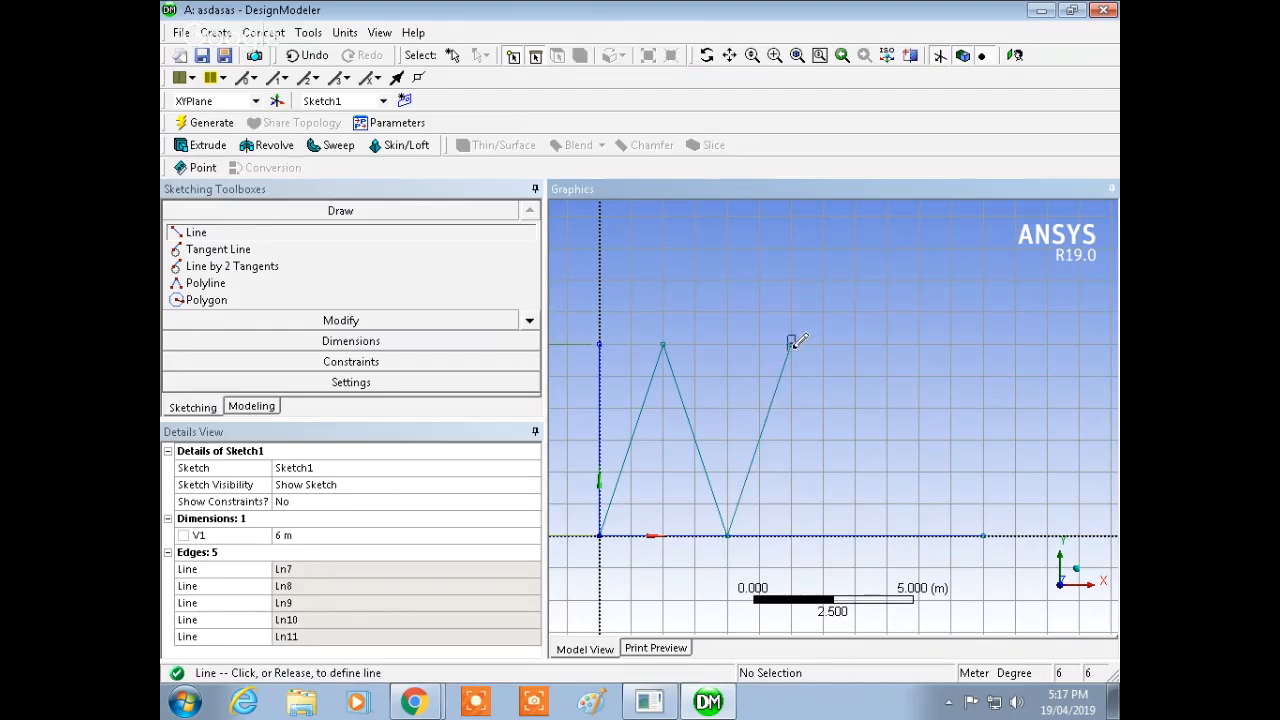
pyautogui.click(855, 533)
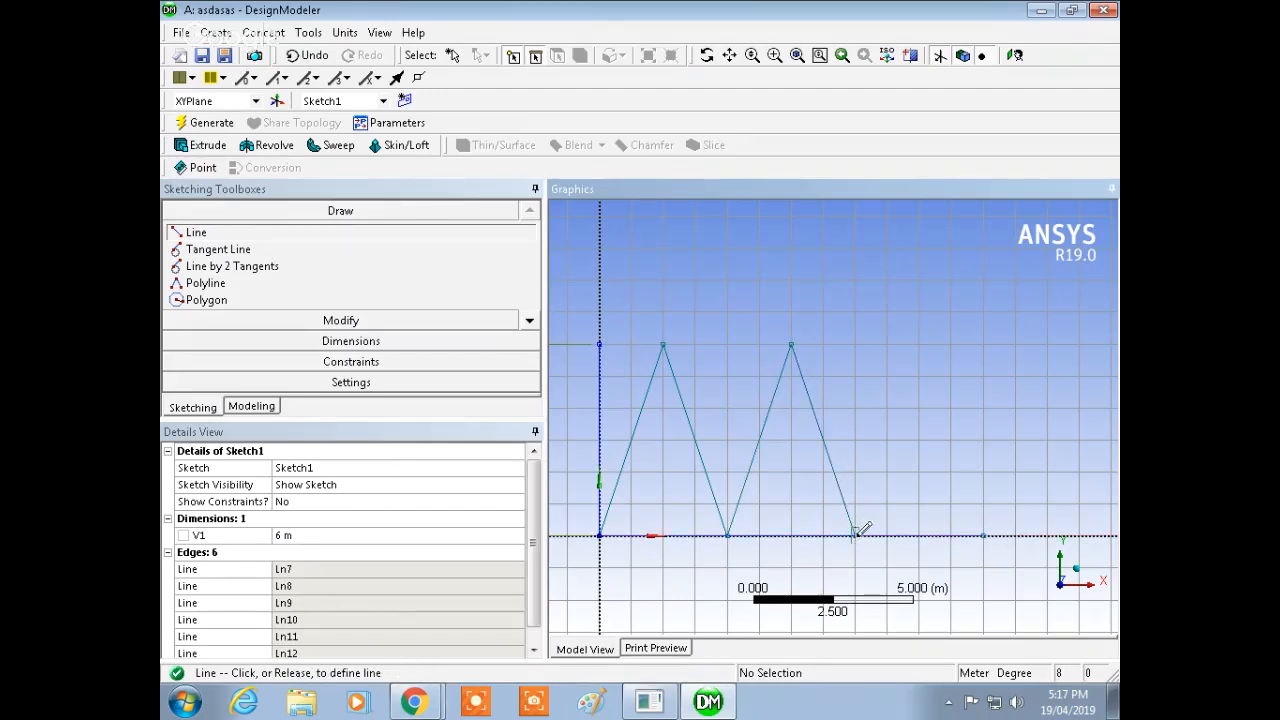
pyautogui.click(920, 344)
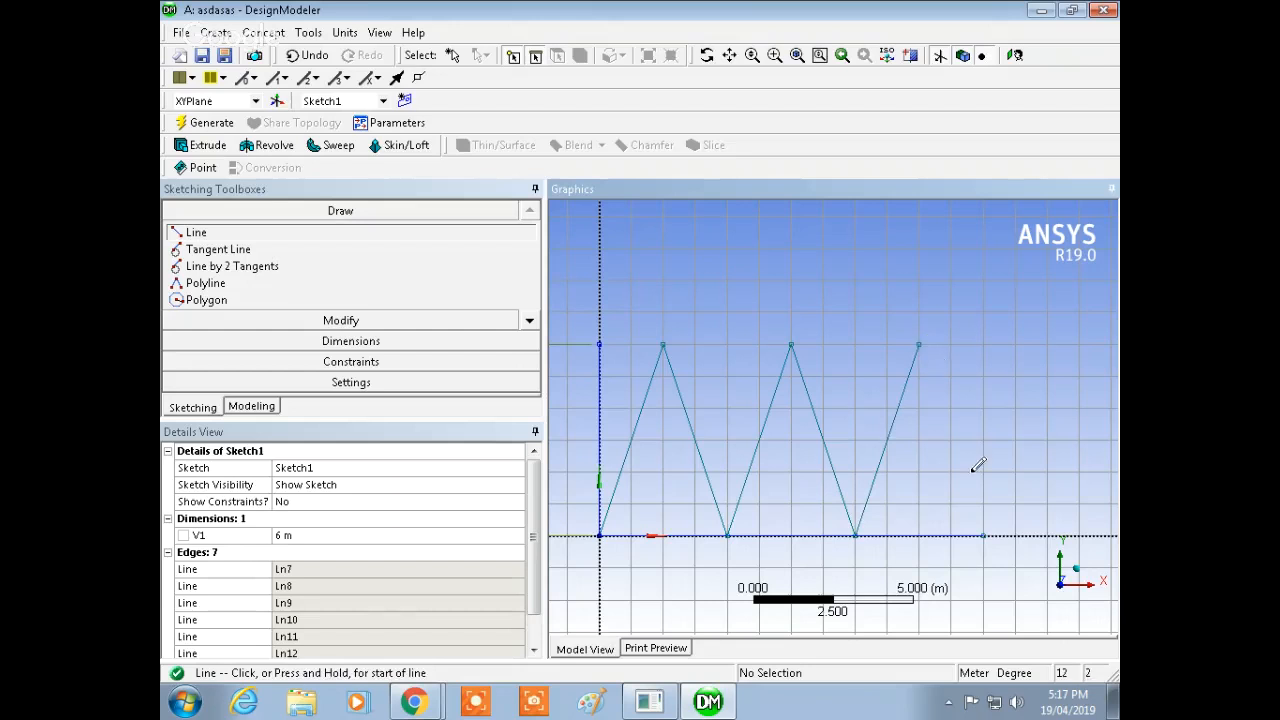
pyautogui.click(985, 535)
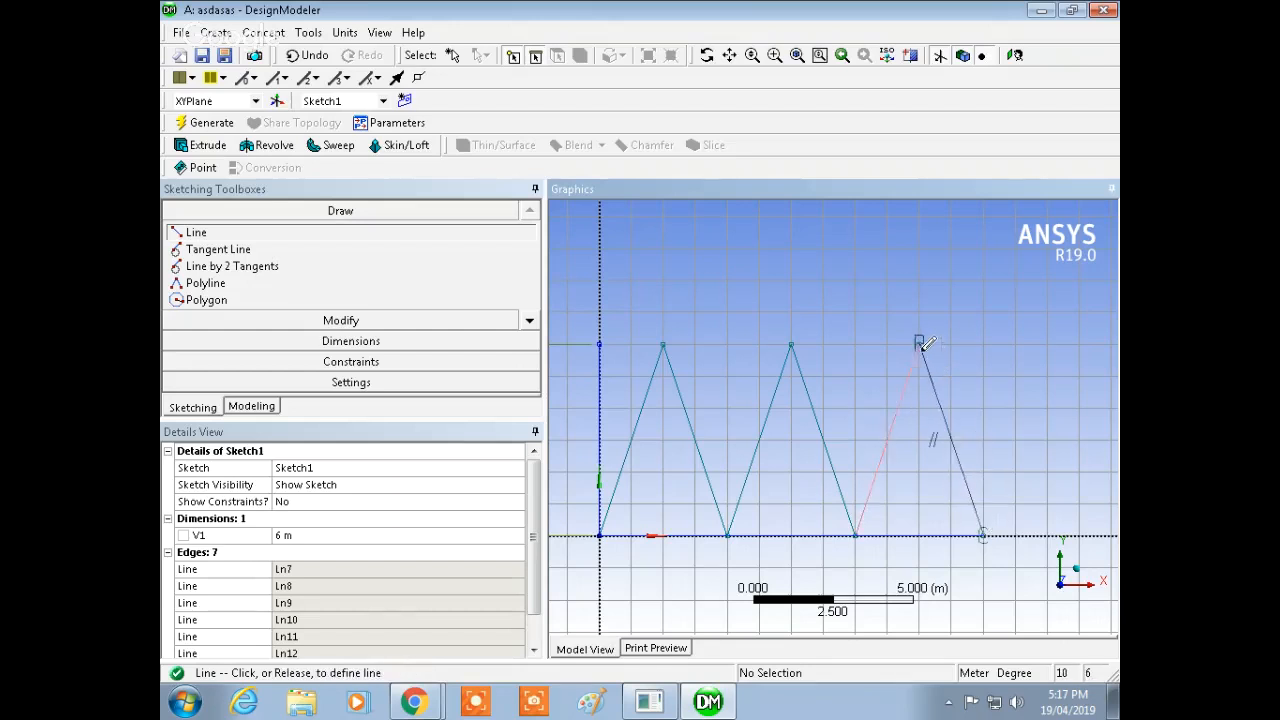
pyautogui.click(920, 343)
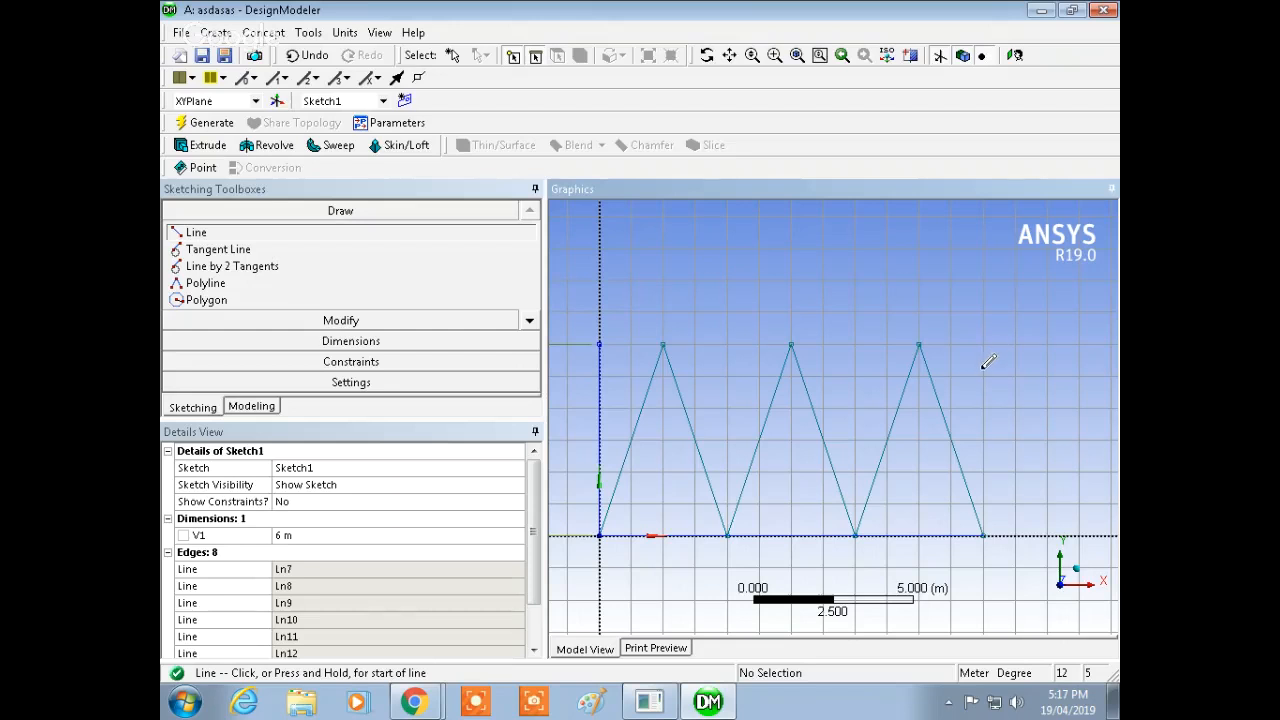
pyautogui.press('Escape')
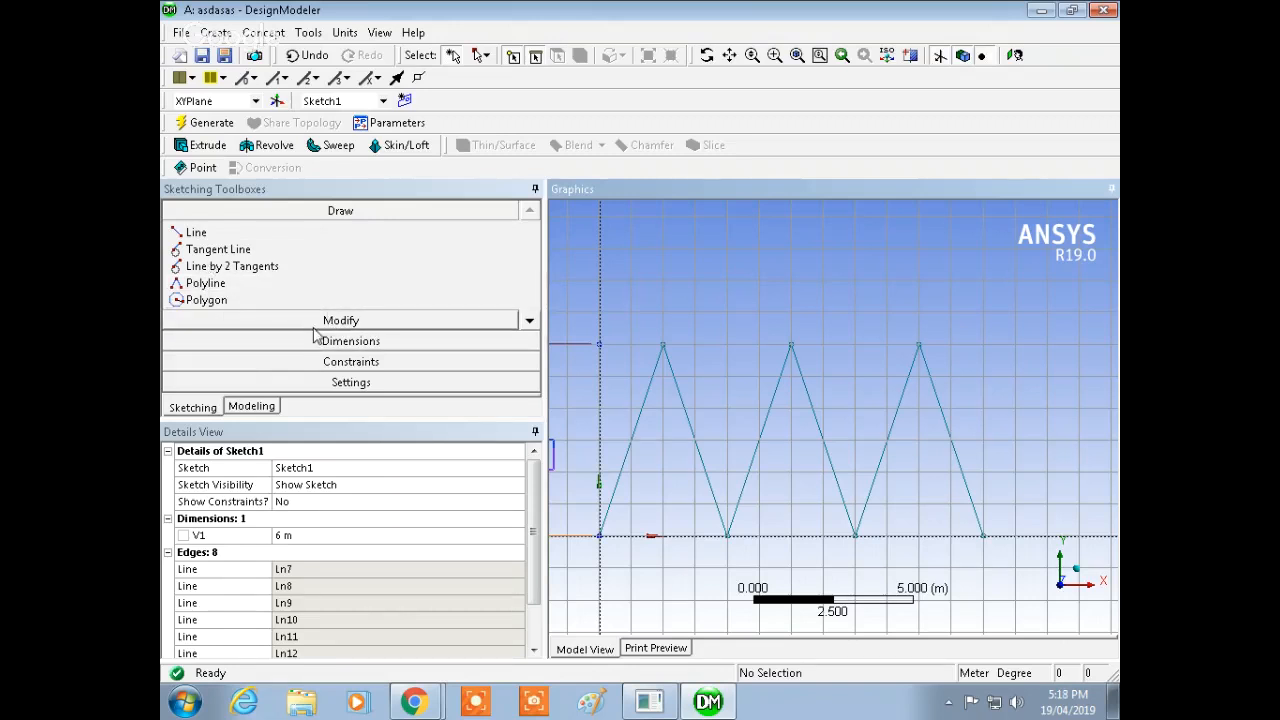
# Step: Draw top chord lines connecting the three peaks of the diagonals
pyautogui.click(440, 232)
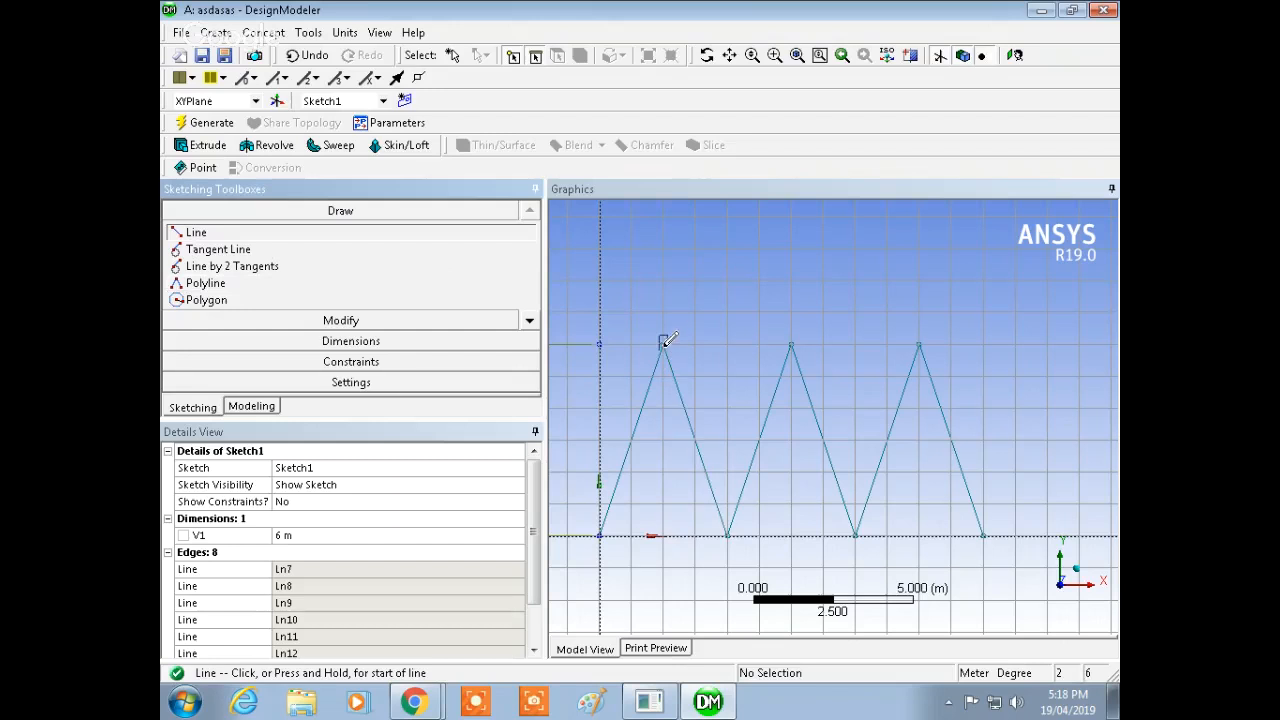
pyautogui.click(662, 343)
pyautogui.click(791, 342)
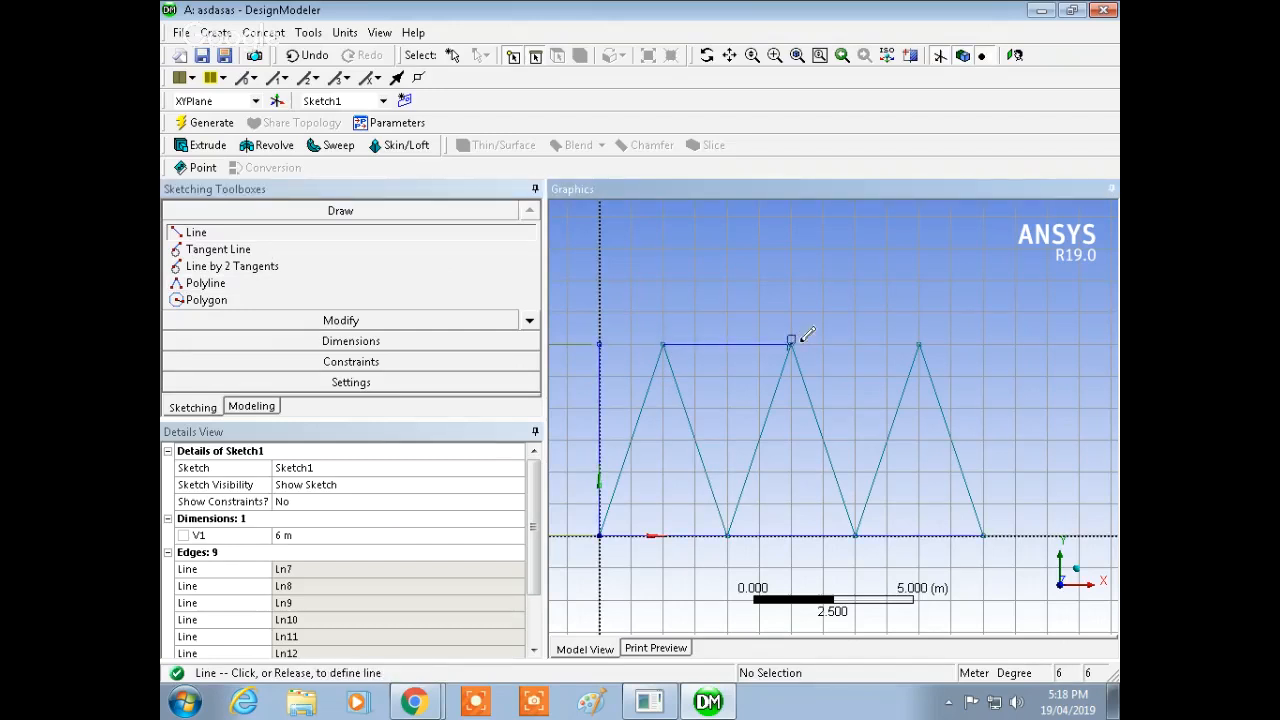
pyautogui.click(920, 341)
pyautogui.press('Escape')
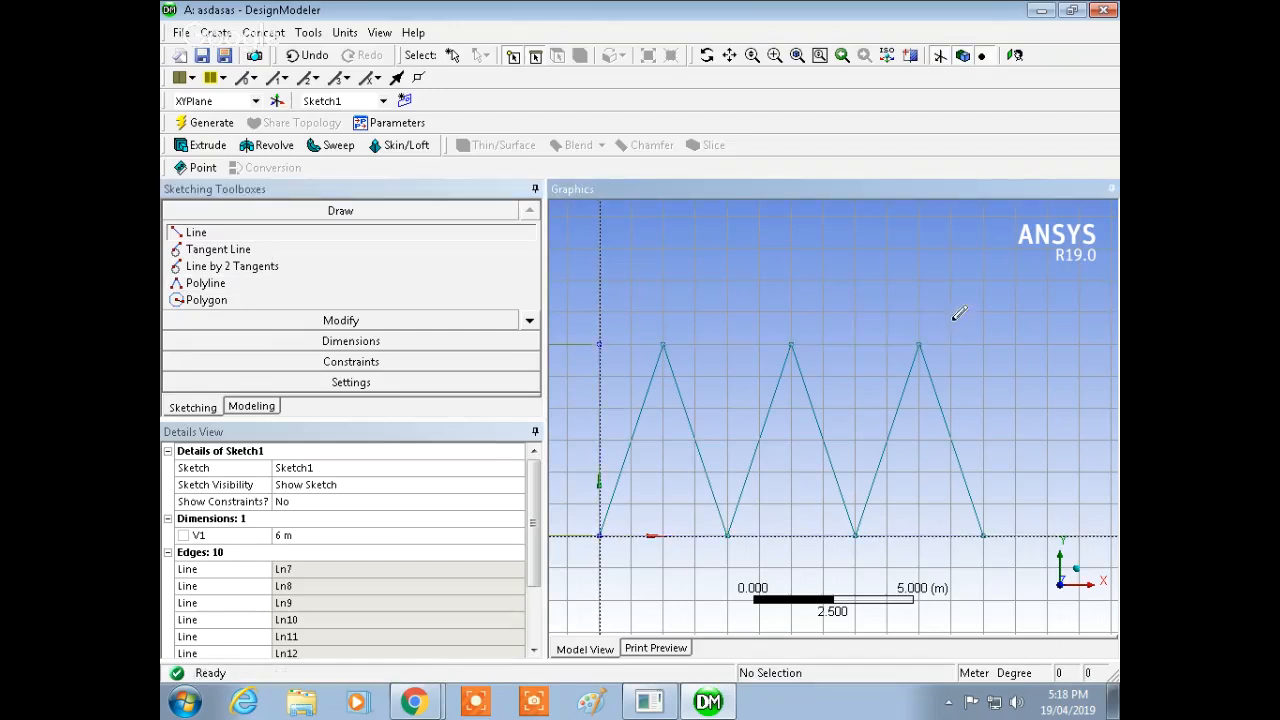
# Step: Trim away the vertical line at the origin
pyautogui.click(280, 320)
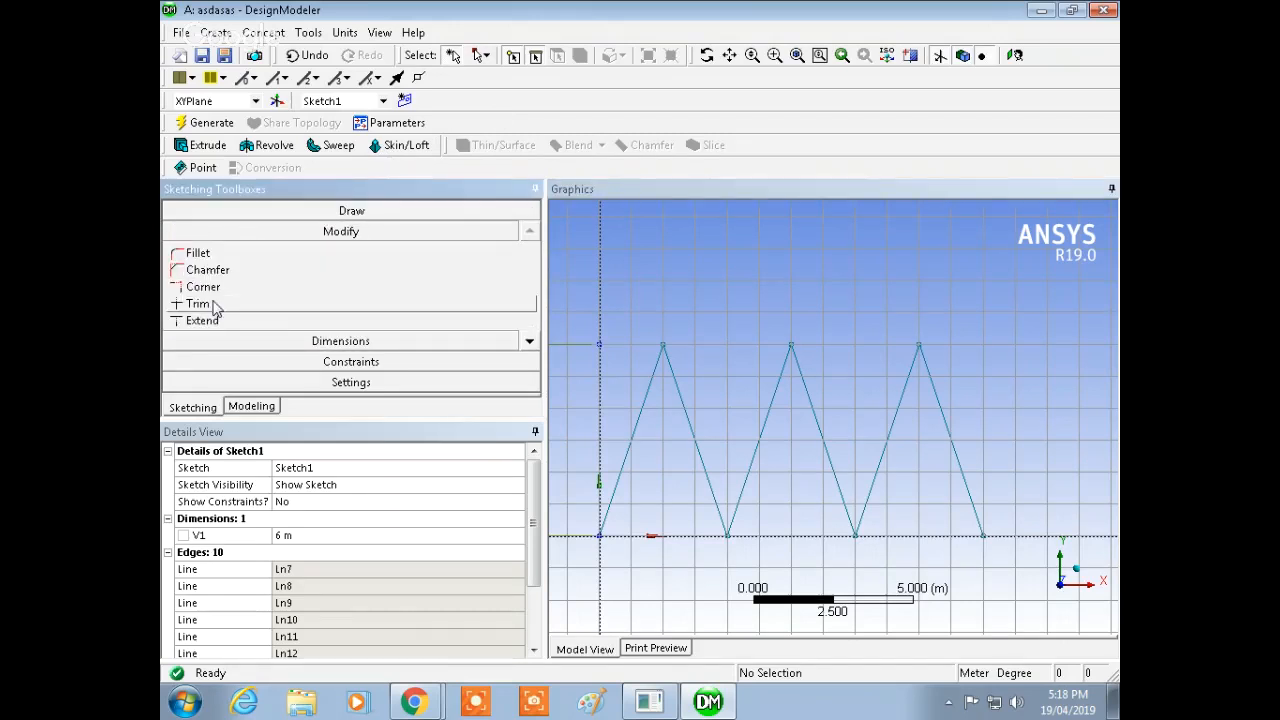
pyautogui.click(205, 304)
pyautogui.click(603, 347)
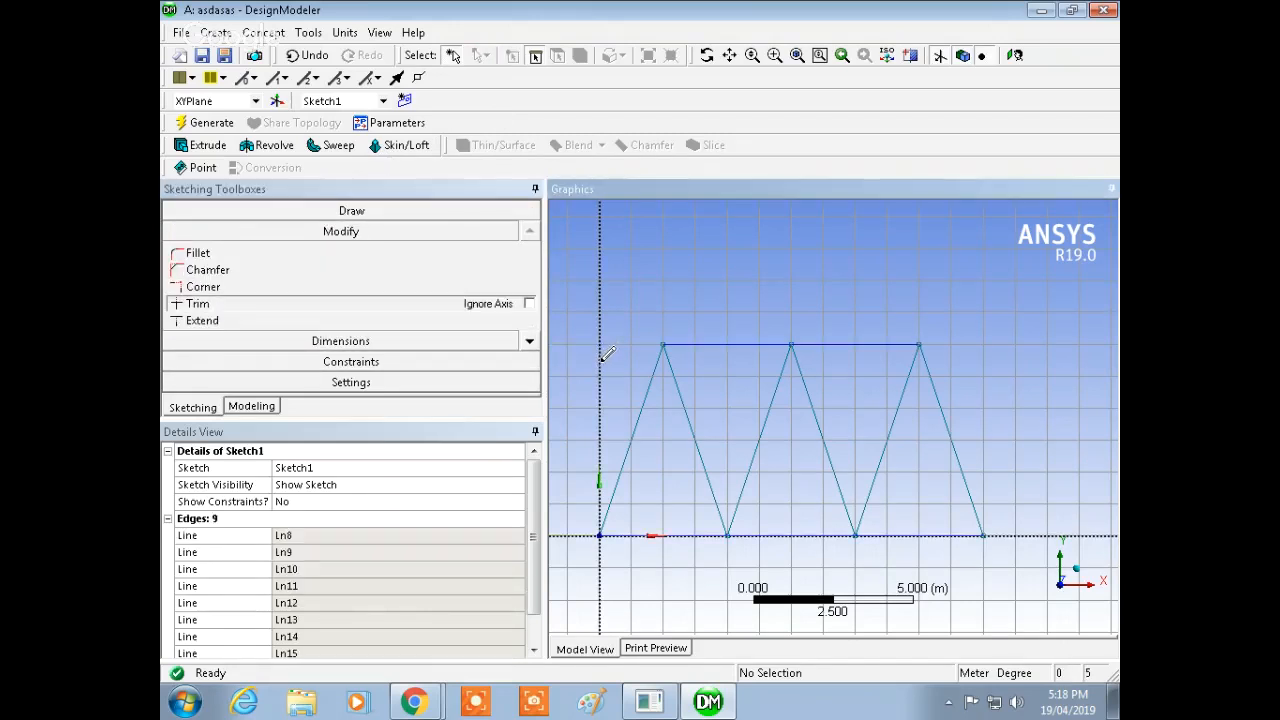
# Step: Orbit the view to inspect the truss sketch in 3D
pyautogui.click(268, 211)
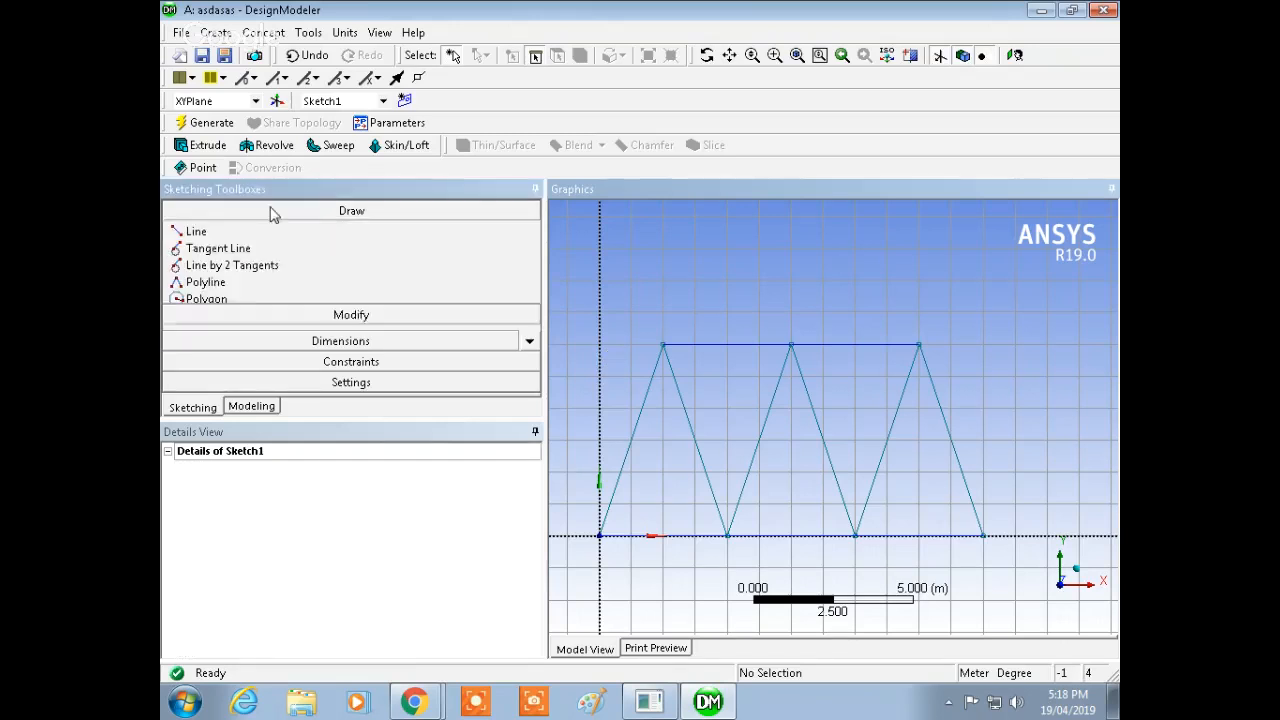
pyautogui.click(409, 234)
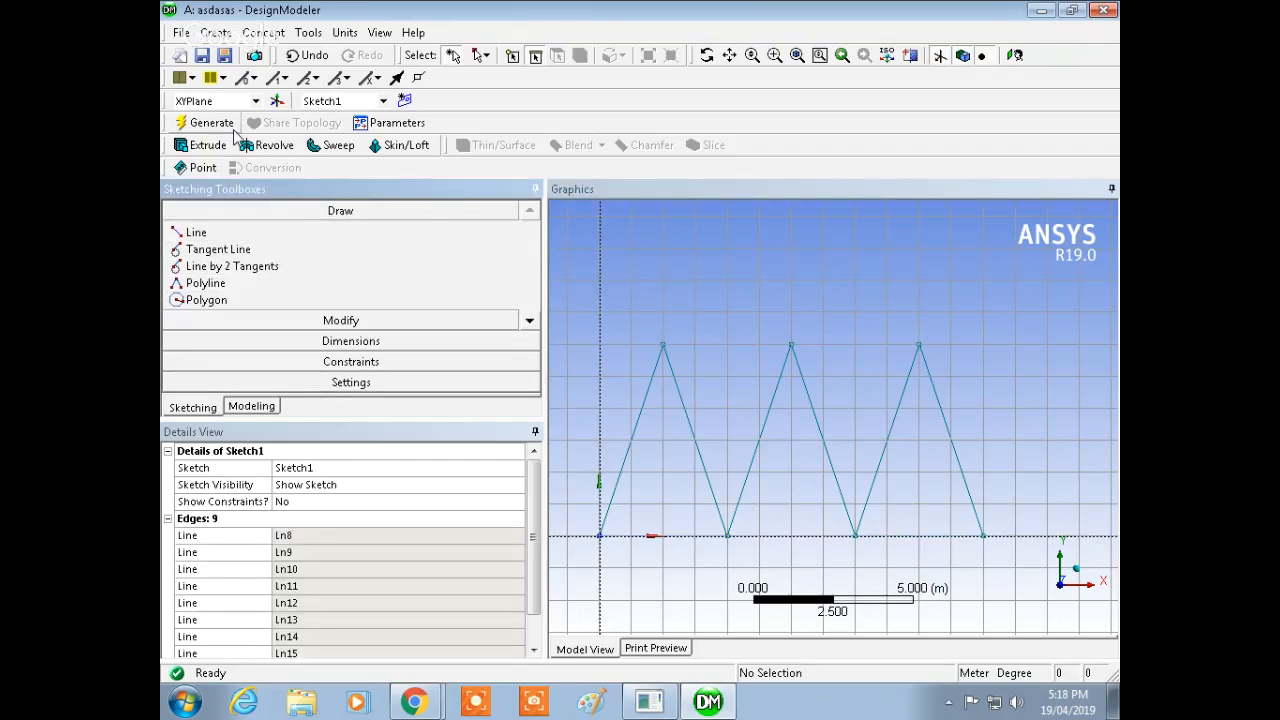
pyautogui.click(663, 345)
pyautogui.click(919, 345)
pyautogui.moveTo(756, 380)
pyautogui.mouseDown(button='middle')
pyautogui.moveTo(857, 354)
pyautogui.moveTo(829, 380)
pyautogui.moveTo(848, 414)
pyautogui.moveTo(909, 400)
pyautogui.moveTo(823, 406)
pyautogui.moveTo(771, 429)
pyautogui.moveTo(851, 369)
pyautogui.moveTo(686, 389)
pyautogui.moveTo(740, 417)
pyautogui.moveTo(723, 377)
pyautogui.moveTo(713, 432)
pyautogui.moveTo(724, 438)
pyautogui.mouseUp(button='middle')
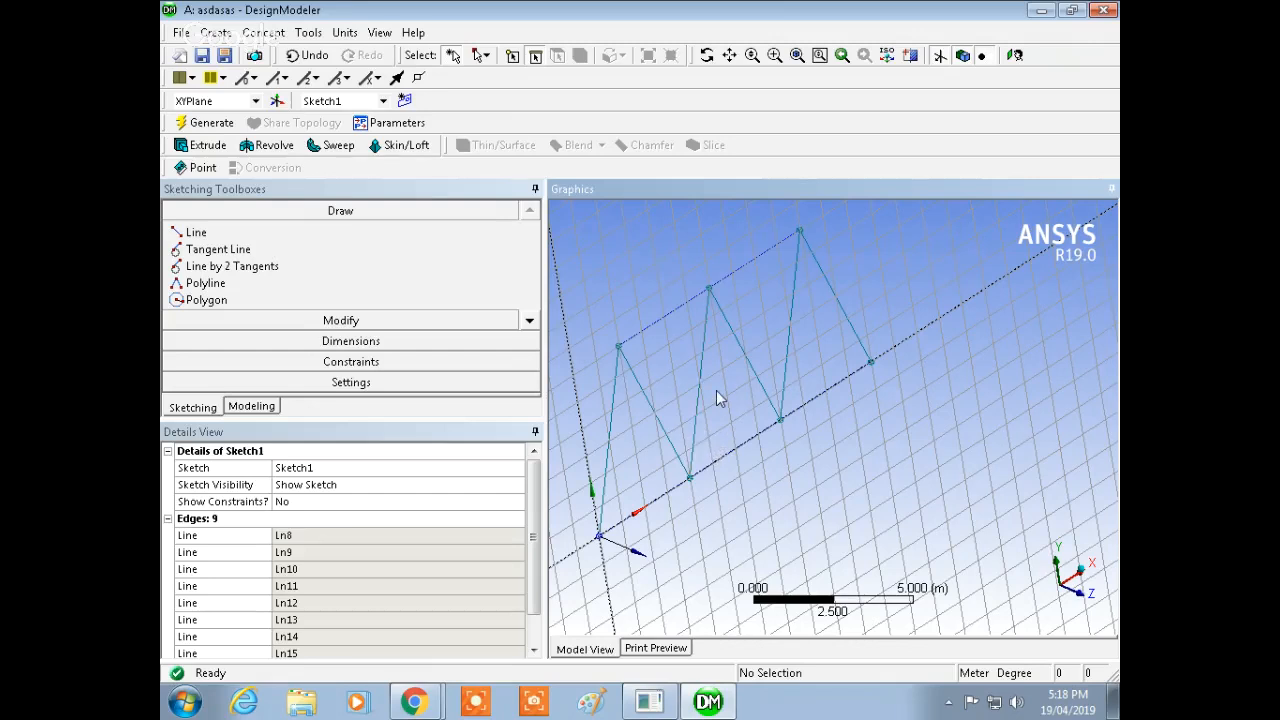
pyautogui.moveTo(718, 402)
pyautogui.mouseDown(button='middle')
pyautogui.moveTo(771, 414)
pyautogui.moveTo(809, 389)
pyautogui.moveTo(788, 395)
pyautogui.moveTo(809, 374)
pyautogui.moveTo(849, 380)
pyautogui.moveTo(766, 374)
pyautogui.moveTo(714, 337)
pyautogui.moveTo(780, 351)
pyautogui.moveTo(780, 414)
pyautogui.moveTo(826, 429)
pyautogui.moveTo(797, 423)
pyautogui.moveTo(780, 391)
pyautogui.moveTo(814, 429)
pyautogui.moveTo(845, 397)
pyautogui.moveTo(770, 440)
pyautogui.mouseUp(button='middle')
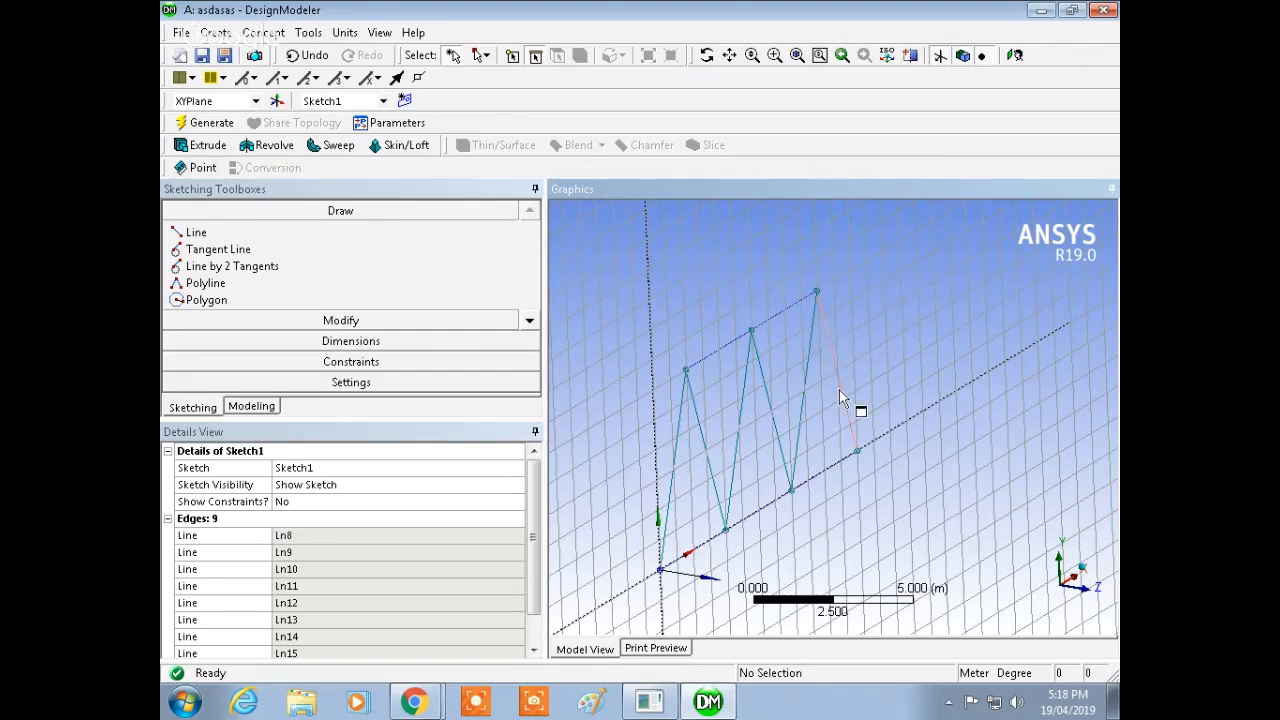
pyautogui.moveTo(851, 400)
pyautogui.mouseDown(button='middle')
pyautogui.moveTo(789, 326)
pyautogui.moveTo(751, 371)
pyautogui.moveTo(771, 379)
pyautogui.moveTo(766, 337)
pyautogui.moveTo(803, 366)
pyautogui.moveTo(775, 375)
pyautogui.mouseUp(button='middle')
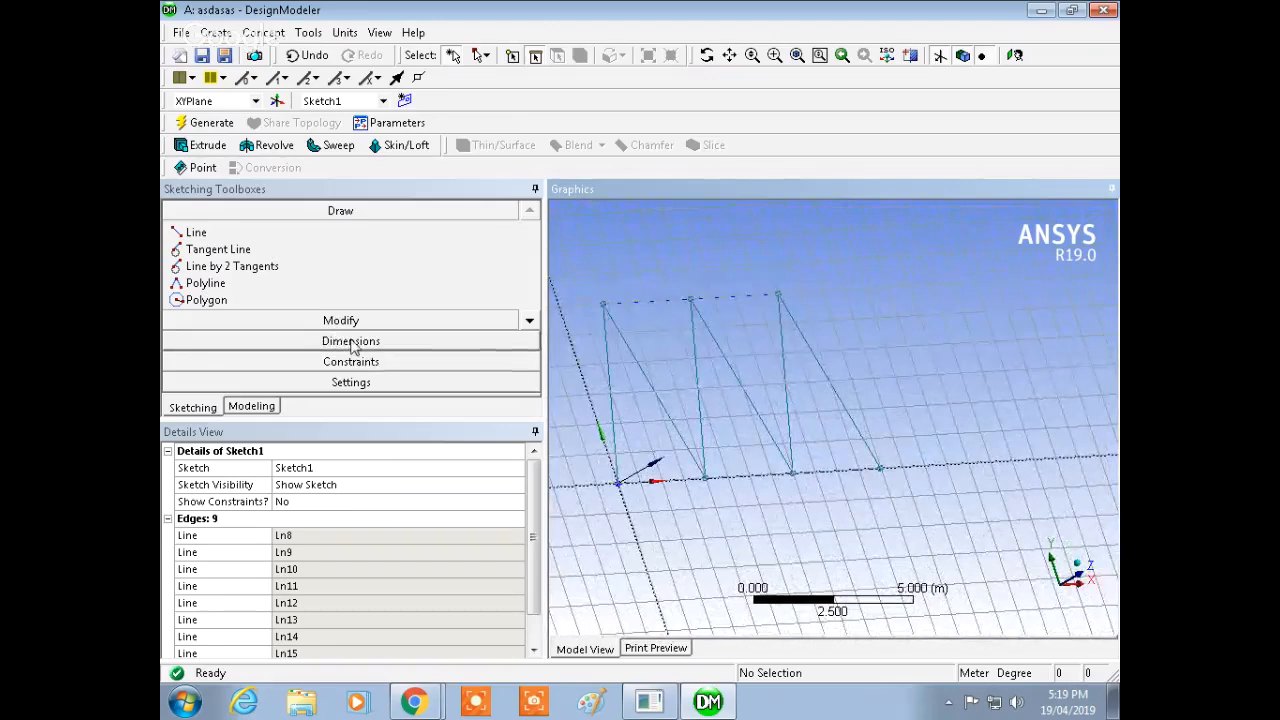
pyautogui.moveTo(728, 341); pyautogui.dragTo(740, 380, button='middle')
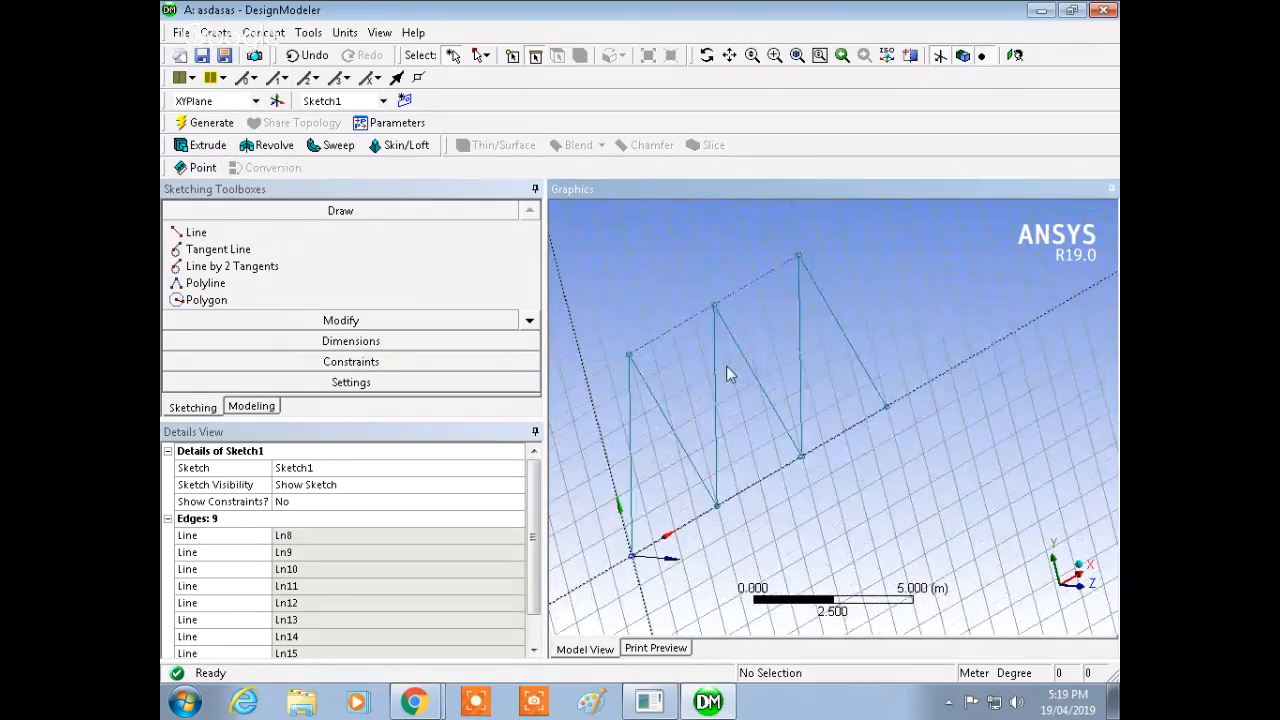
pyautogui.click(263, 32)
pyautogui.moveTo(300, 35)
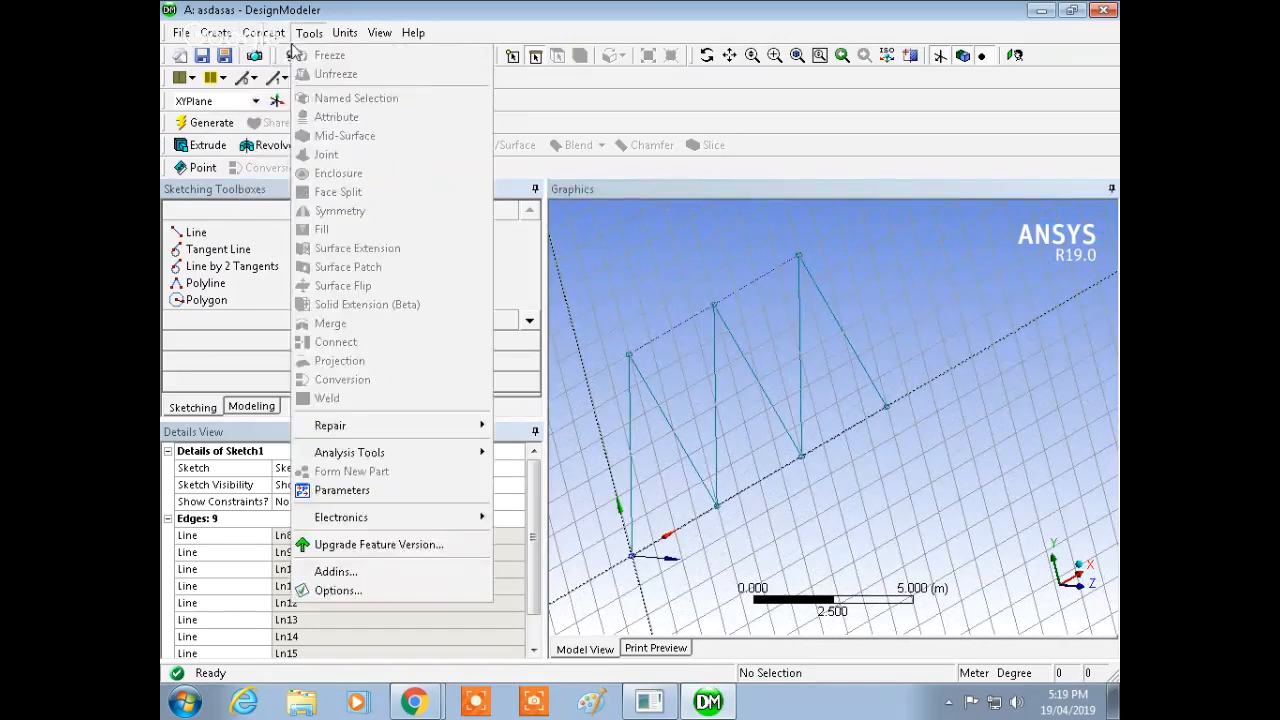
pyautogui.click(521, 20)
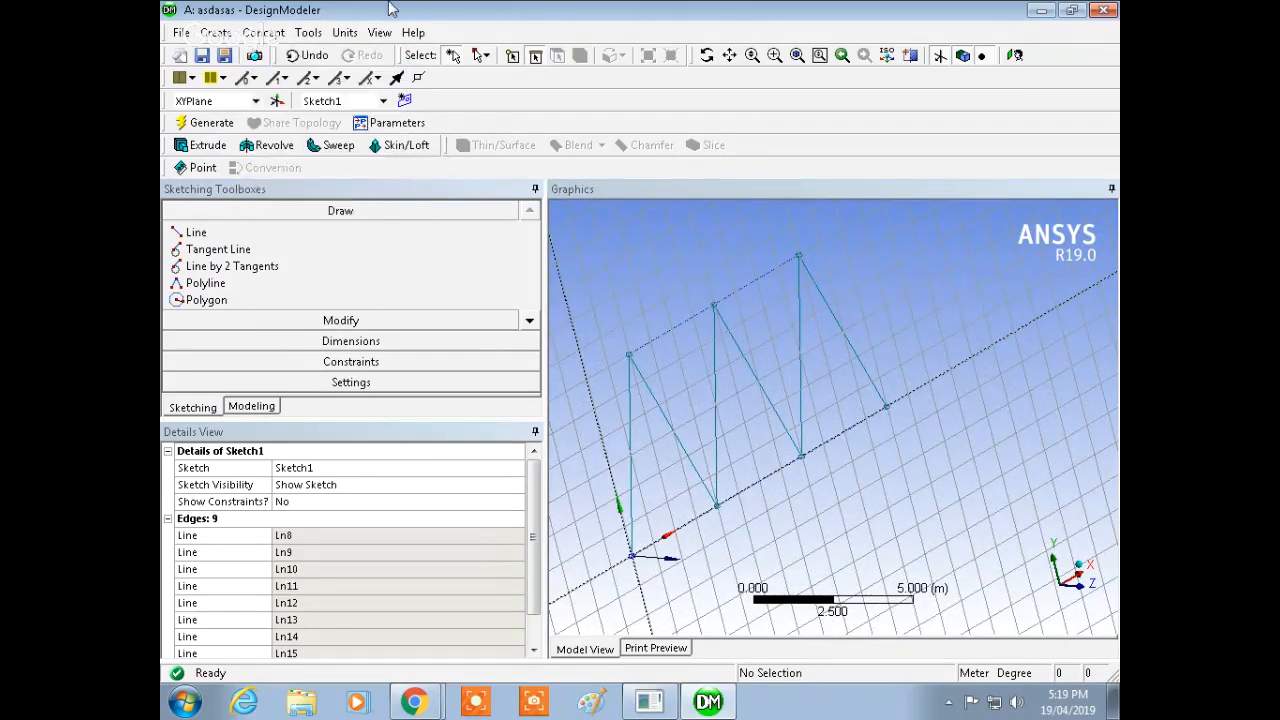
# Step: Create a line body from Sketch1 using Lines From Sketches and generate it
pyautogui.click(215, 32)
pyautogui.moveTo(263, 32)
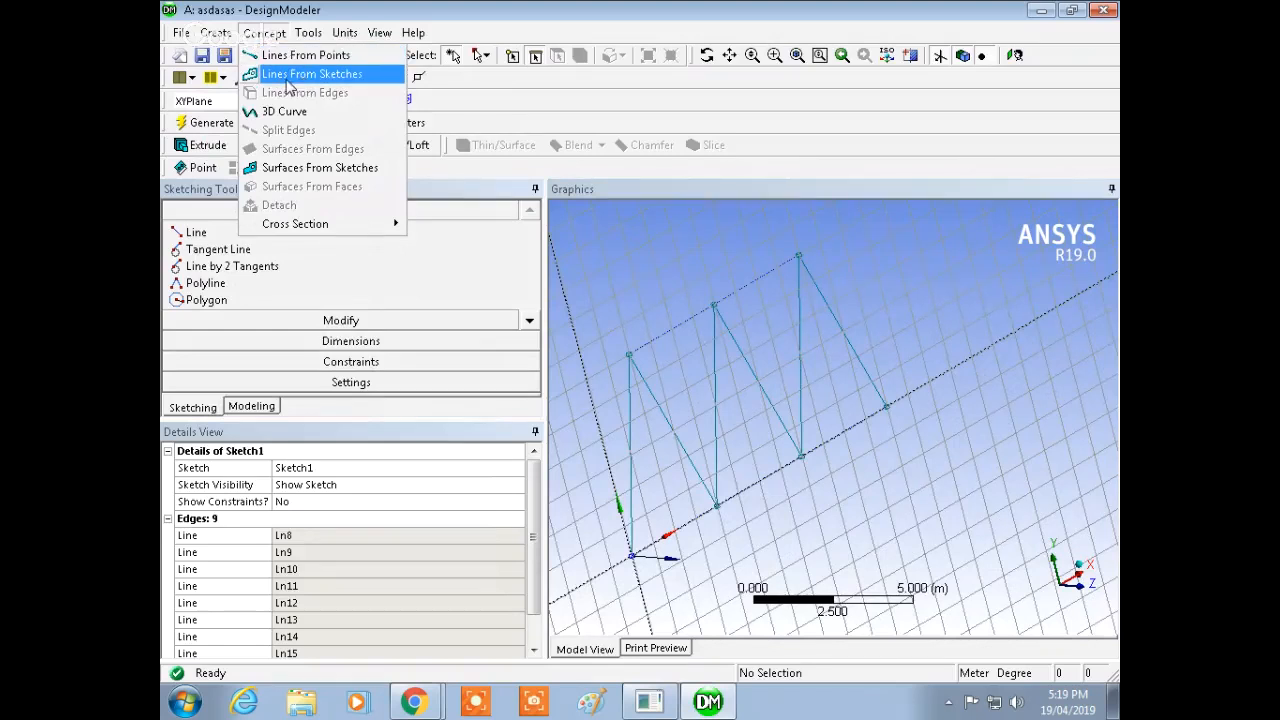
pyautogui.click(325, 79)
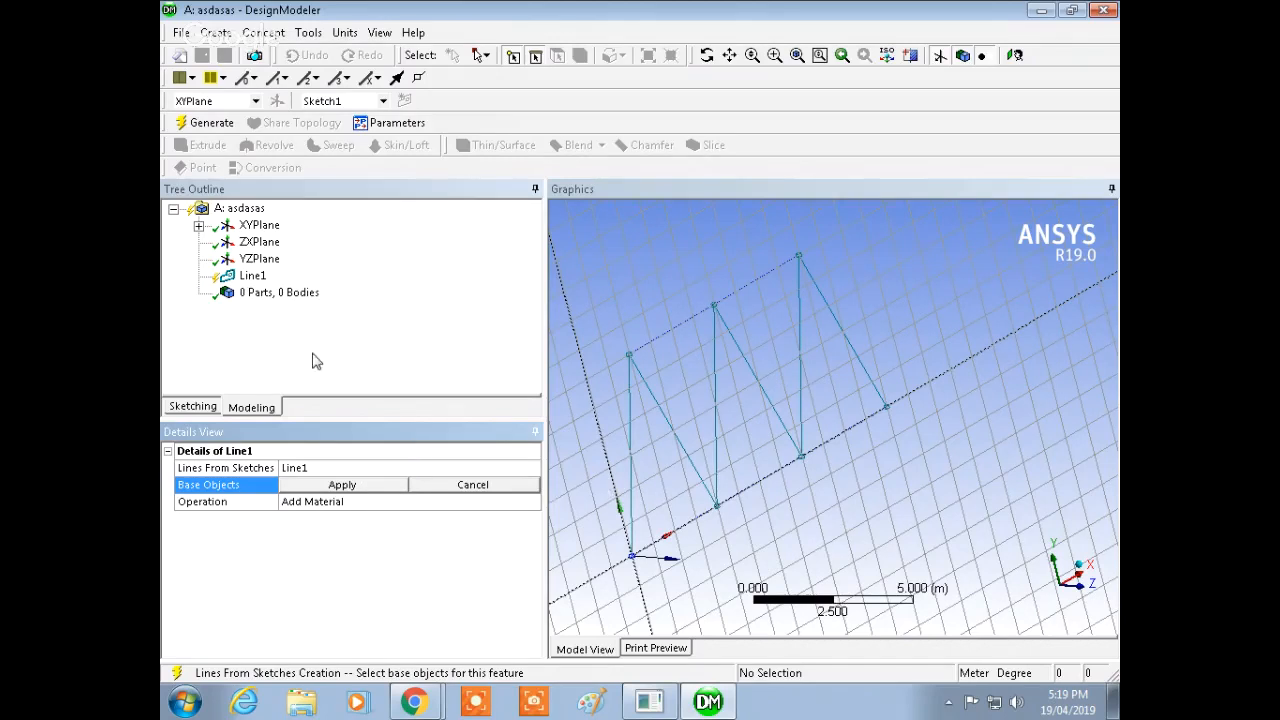
pyautogui.click(199, 226)
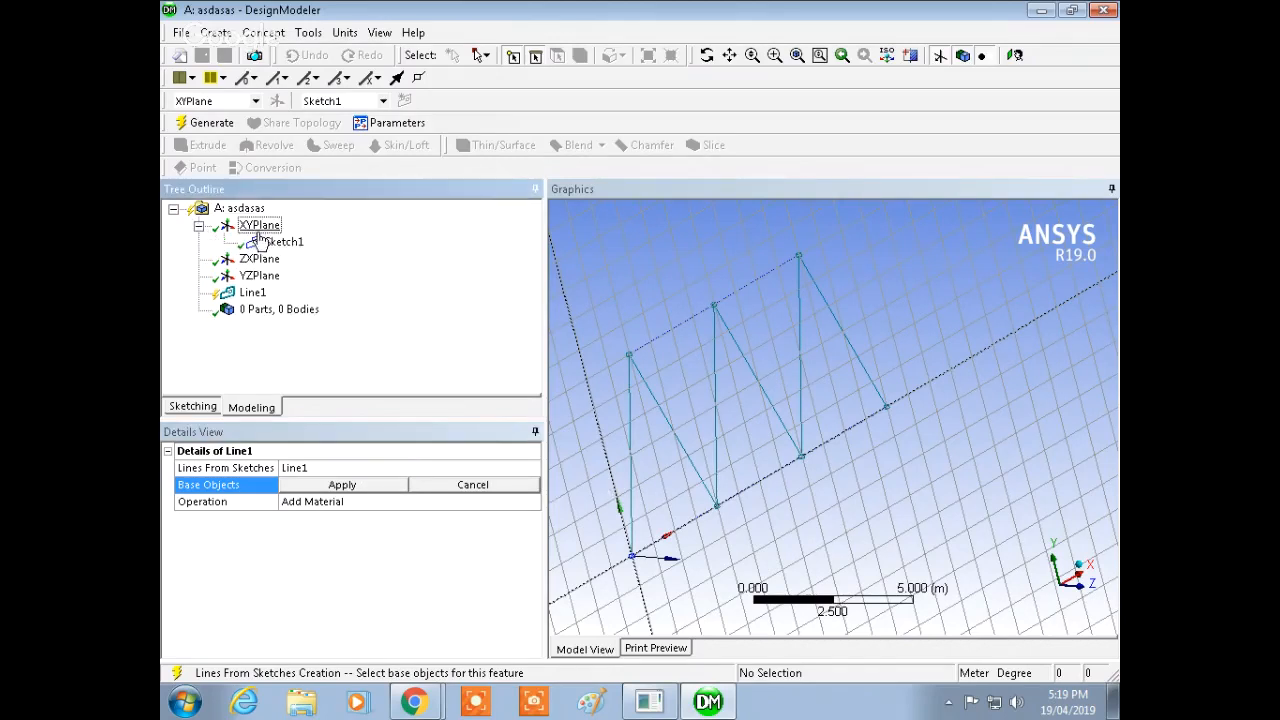
pyautogui.click(199, 227)
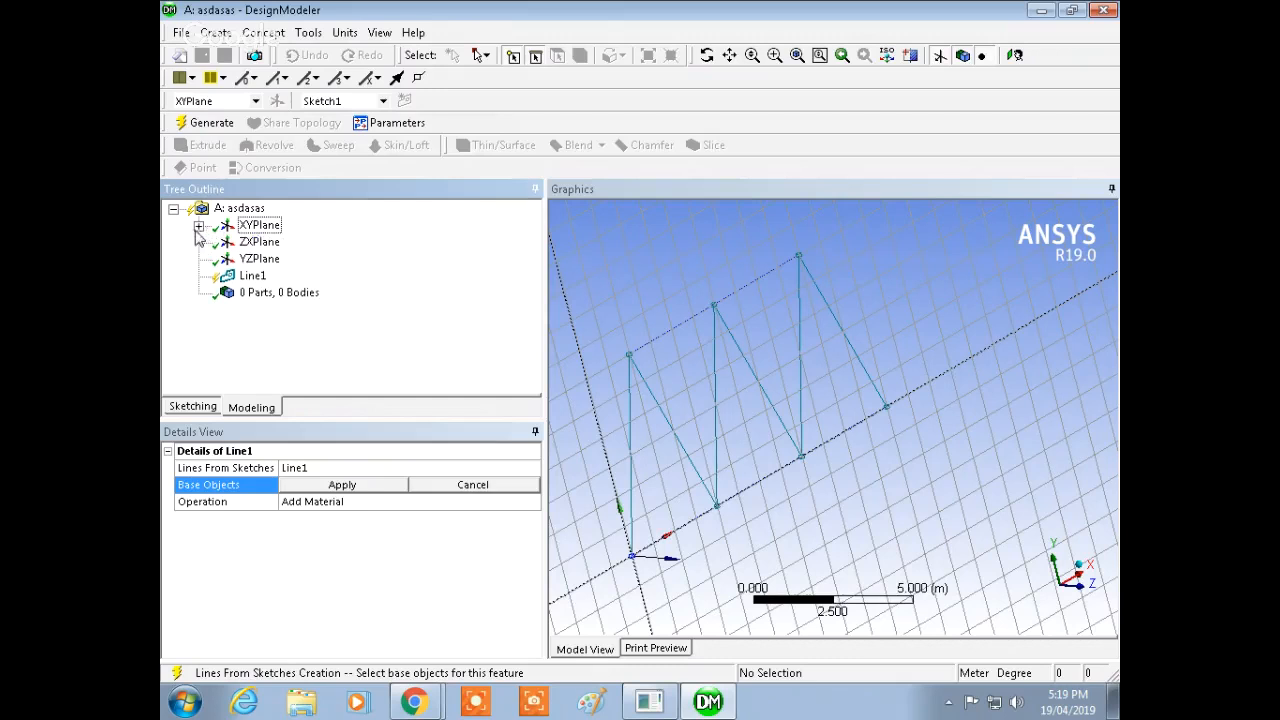
pyautogui.click(199, 227)
pyautogui.click(281, 242)
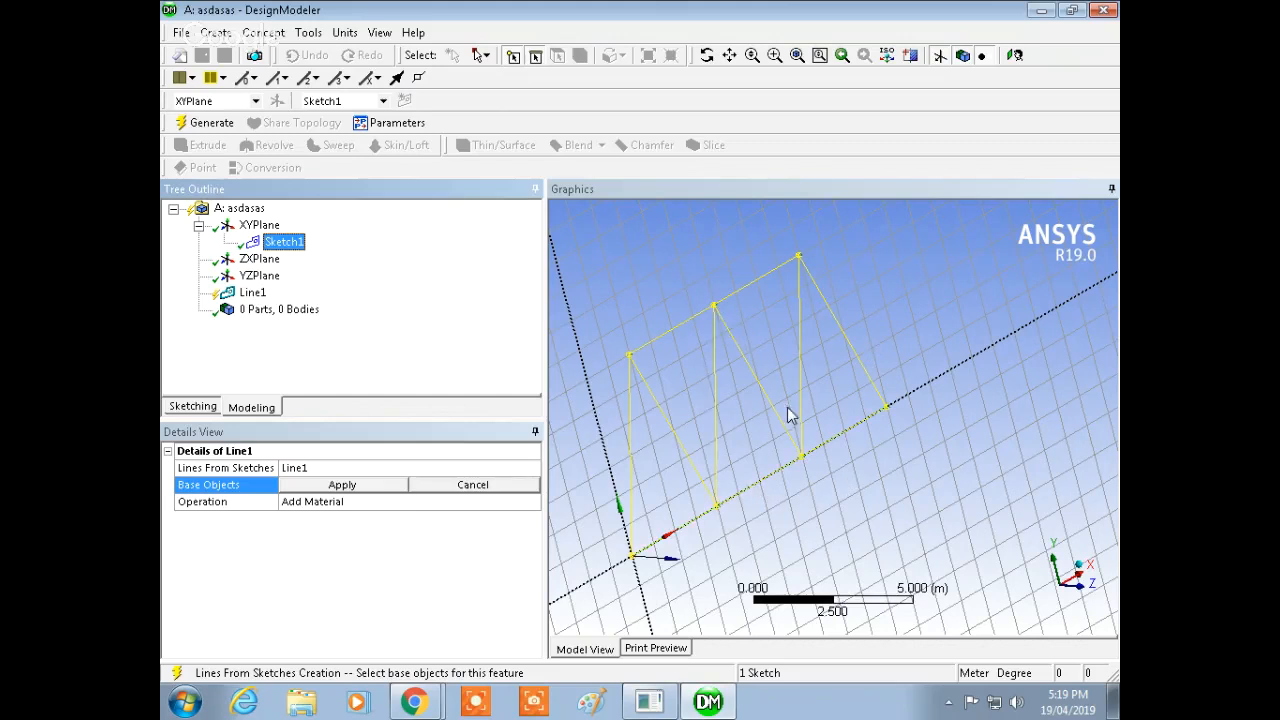
pyautogui.click(360, 486)
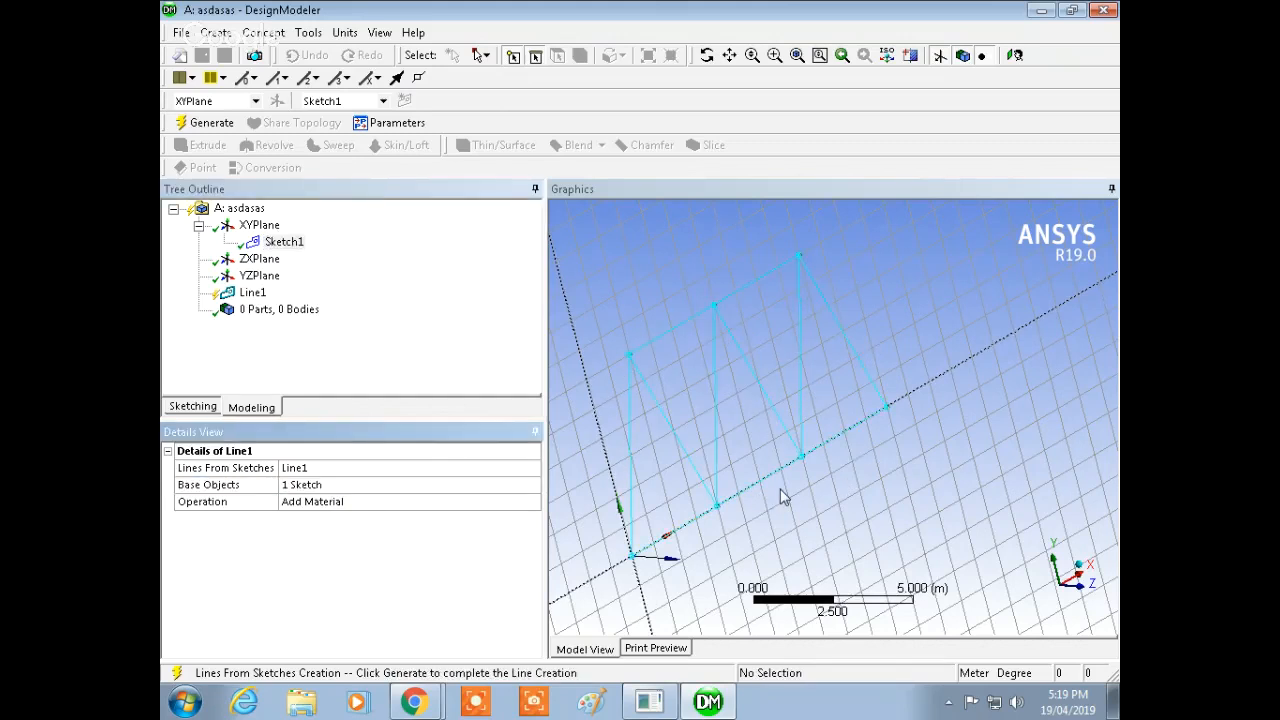
pyautogui.click(210, 123)
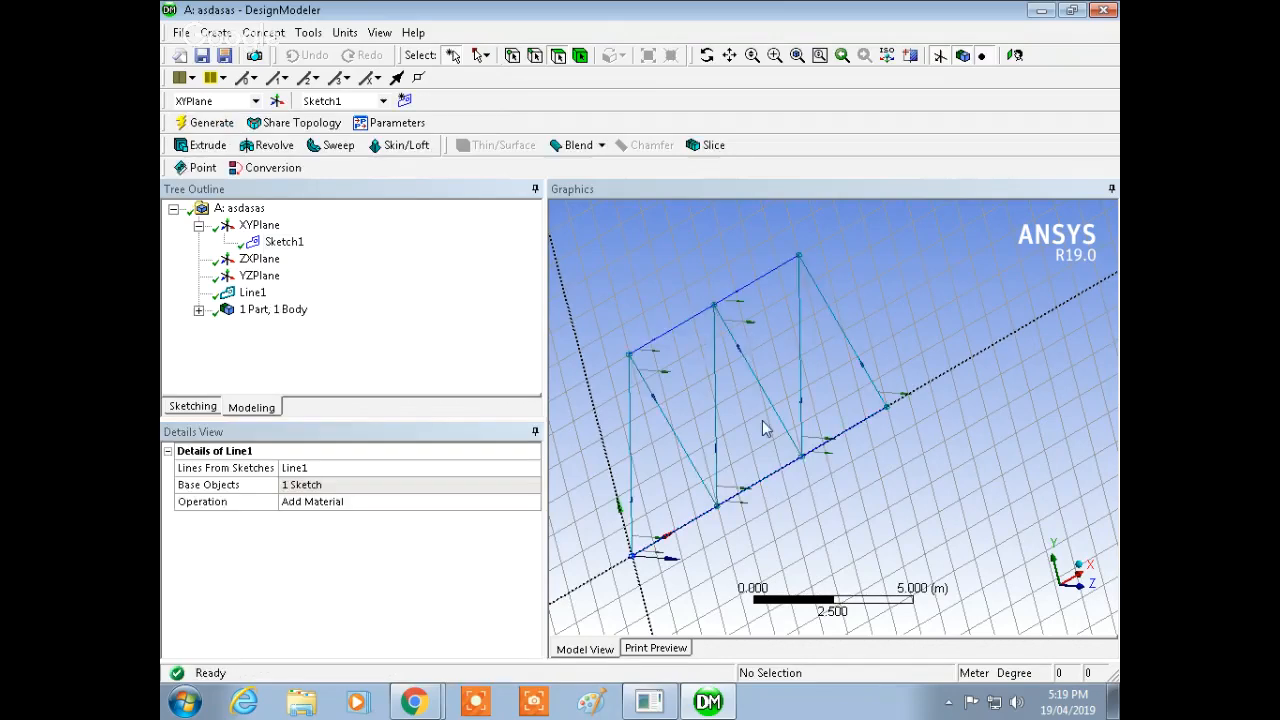
# Step: Orbit and zoom around the generated line body to inspect its truss members
pyautogui.keyDown('ctrl'); pyautogui.moveTo(772, 410); pyautogui.dragTo(872, 326, button='middle'); pyautogui.keyUp('ctrl')
pyautogui.keyDown('shift'); pyautogui.moveTo(777, 466); pyautogui.dragTo(764, 264, button='middle'); pyautogui.keyUp('shift')
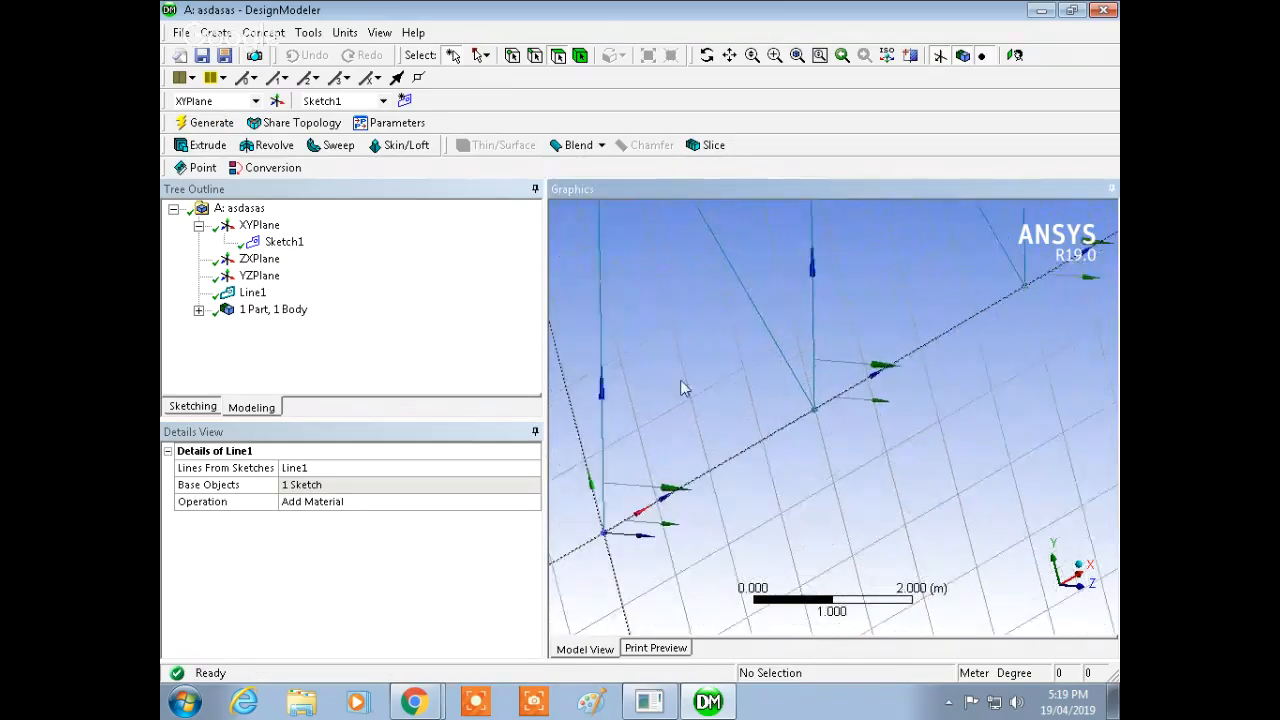
pyautogui.keyDown('ctrl'); pyautogui.moveTo(683, 386); pyautogui.dragTo(805, 396, button='middle'); pyautogui.keyUp('ctrl')
pyautogui.moveTo(794, 462)
pyautogui.mouseDown(button='middle')
pyautogui.moveTo(800, 443)
pyautogui.moveTo(796, 456)
pyautogui.mouseUp(button='middle')
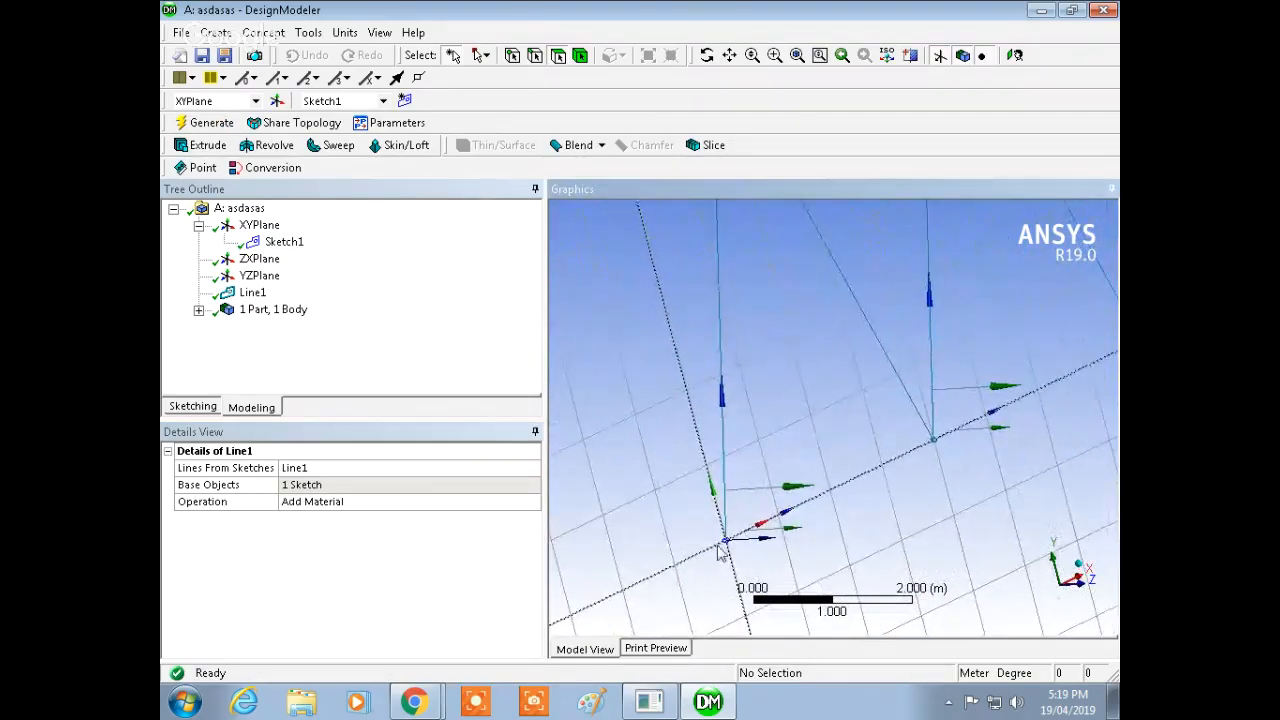
pyautogui.keyDown('ctrl'); pyautogui.moveTo(798, 341); pyautogui.dragTo(740, 477, button='middle'); pyautogui.keyUp('ctrl')
pyautogui.keyDown('ctrl'); pyautogui.moveTo(673, 364); pyautogui.dragTo(665, 475, button='middle'); pyautogui.keyUp('ctrl')
pyautogui.keyDown('ctrl'); pyautogui.moveTo(703, 555); pyautogui.dragTo(695, 453, button='middle'); pyautogui.keyUp('ctrl')
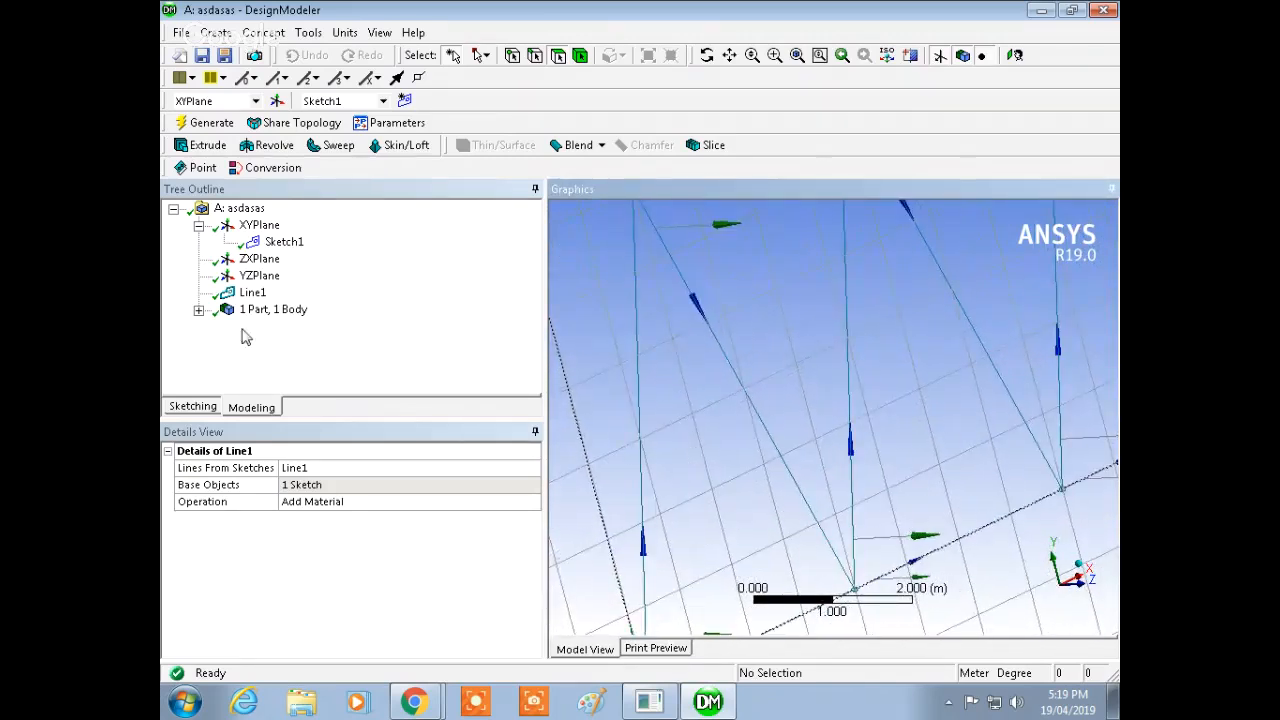
# Step: Select the Line Body and inspect its cross section property and the whole truss
pyautogui.click(199, 310)
pyautogui.click(289, 326)
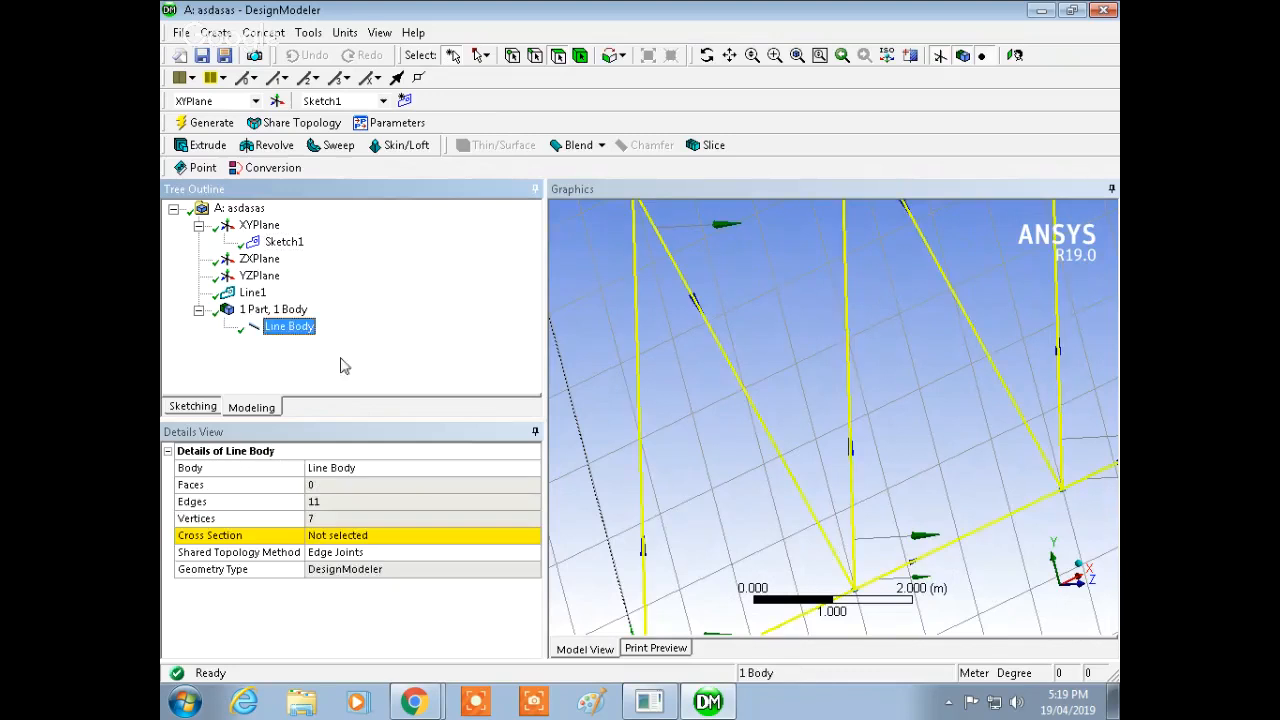
pyautogui.moveTo(544, 592); pyautogui.dragTo(618, 588)
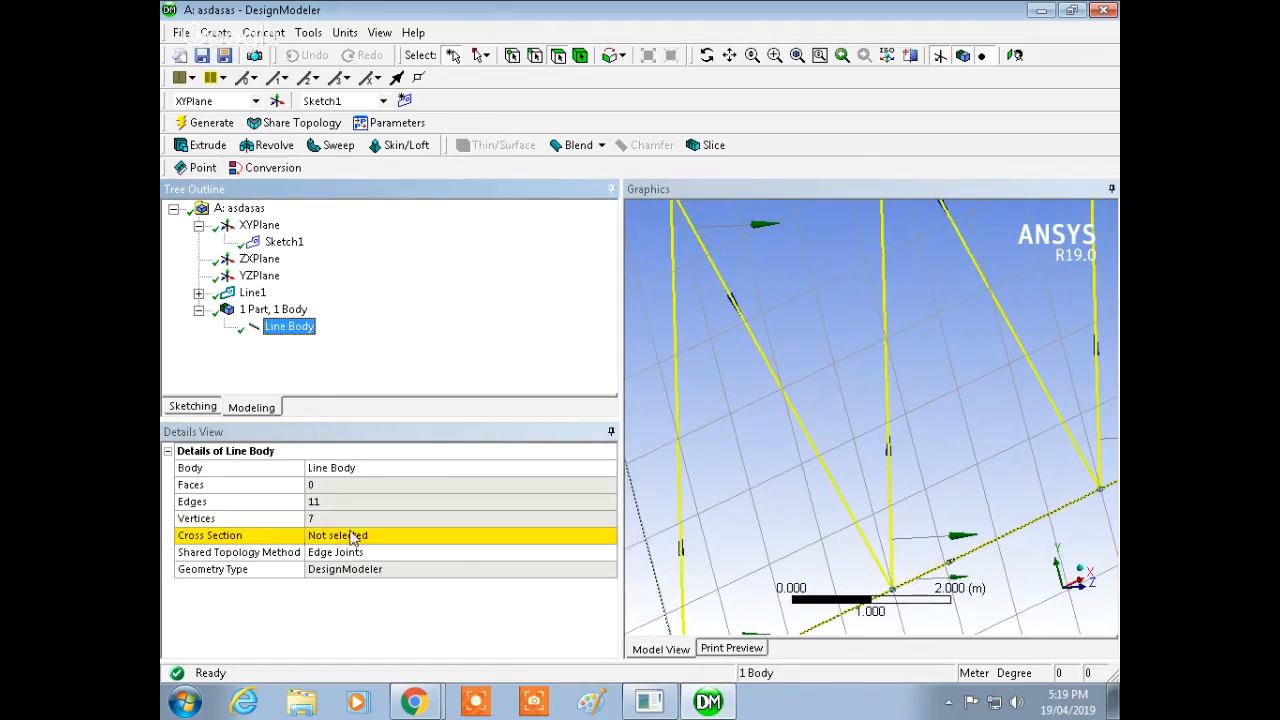
pyautogui.click(600, 540)
pyautogui.click(608, 535)
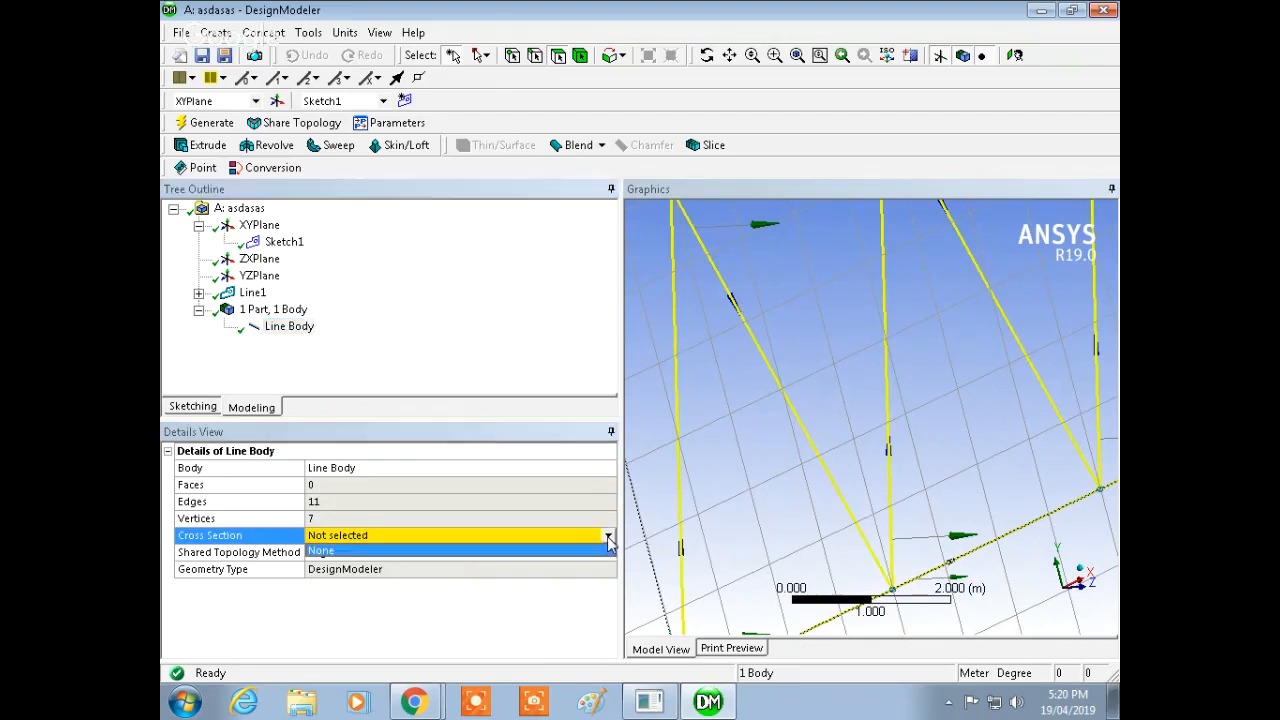
pyautogui.click(434, 602)
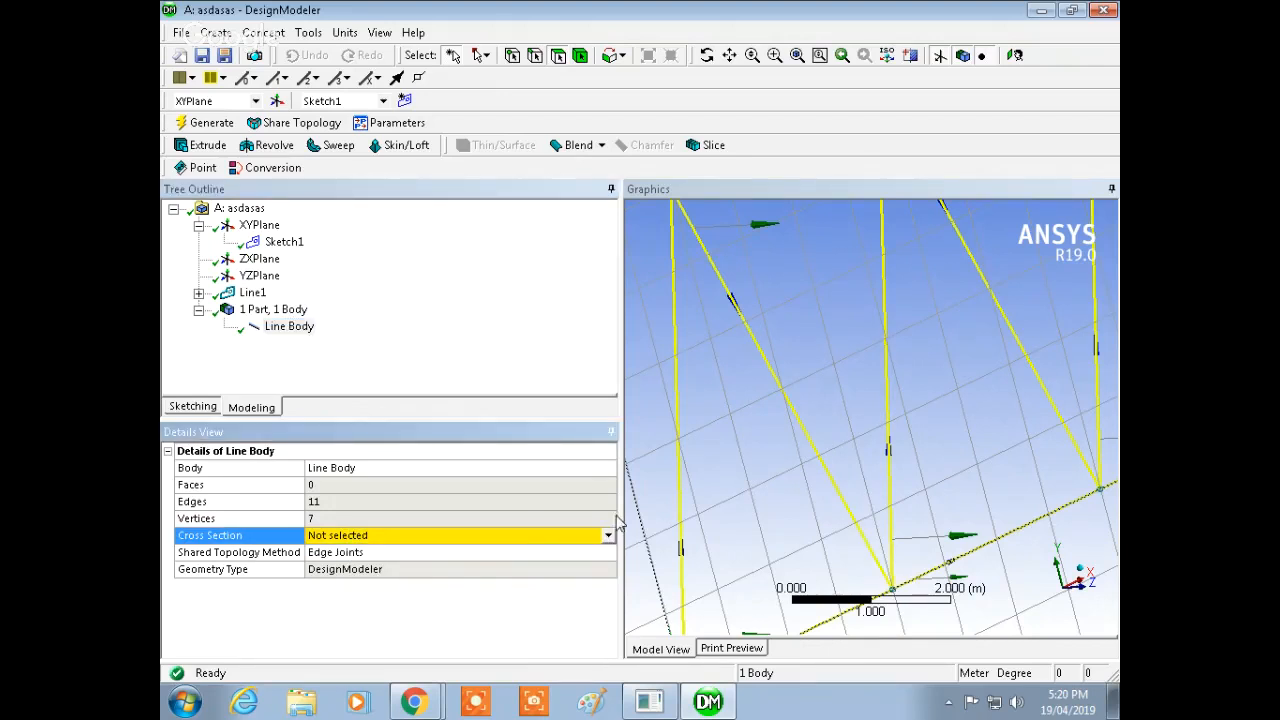
pyautogui.moveTo(618, 522); pyautogui.dragTo(366, 478)
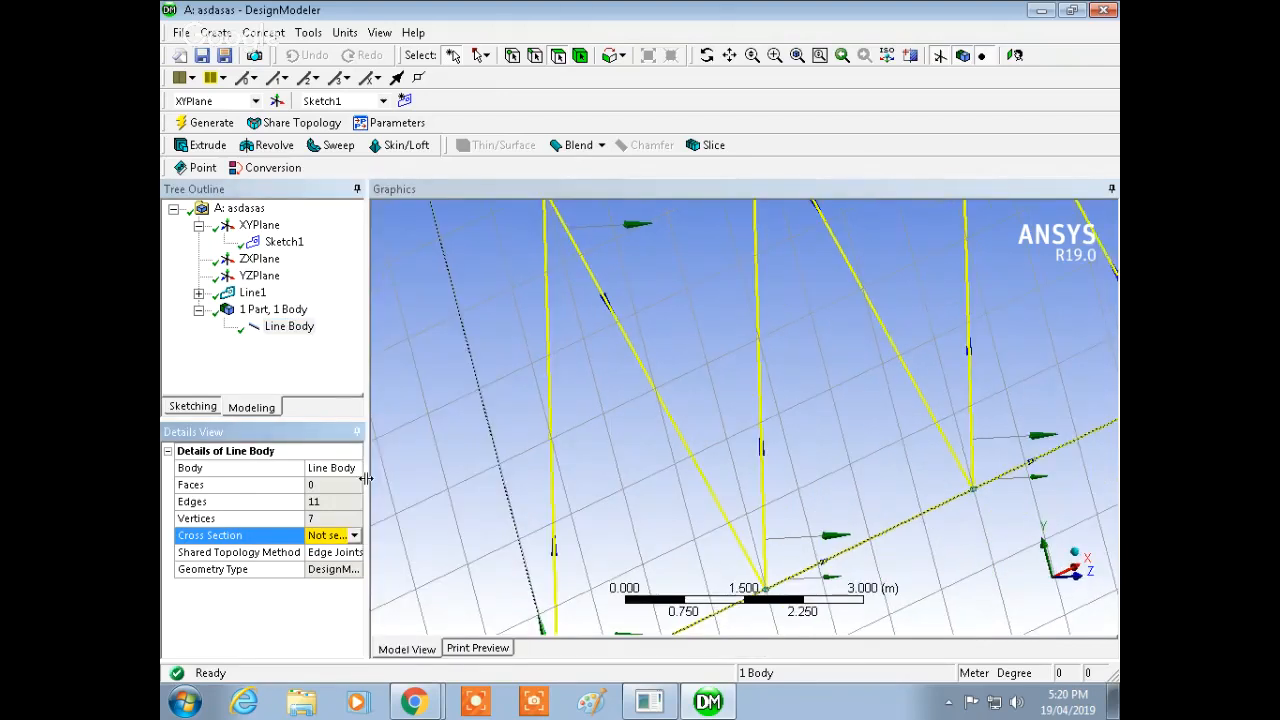
pyautogui.scroll(-5, 630, 386)
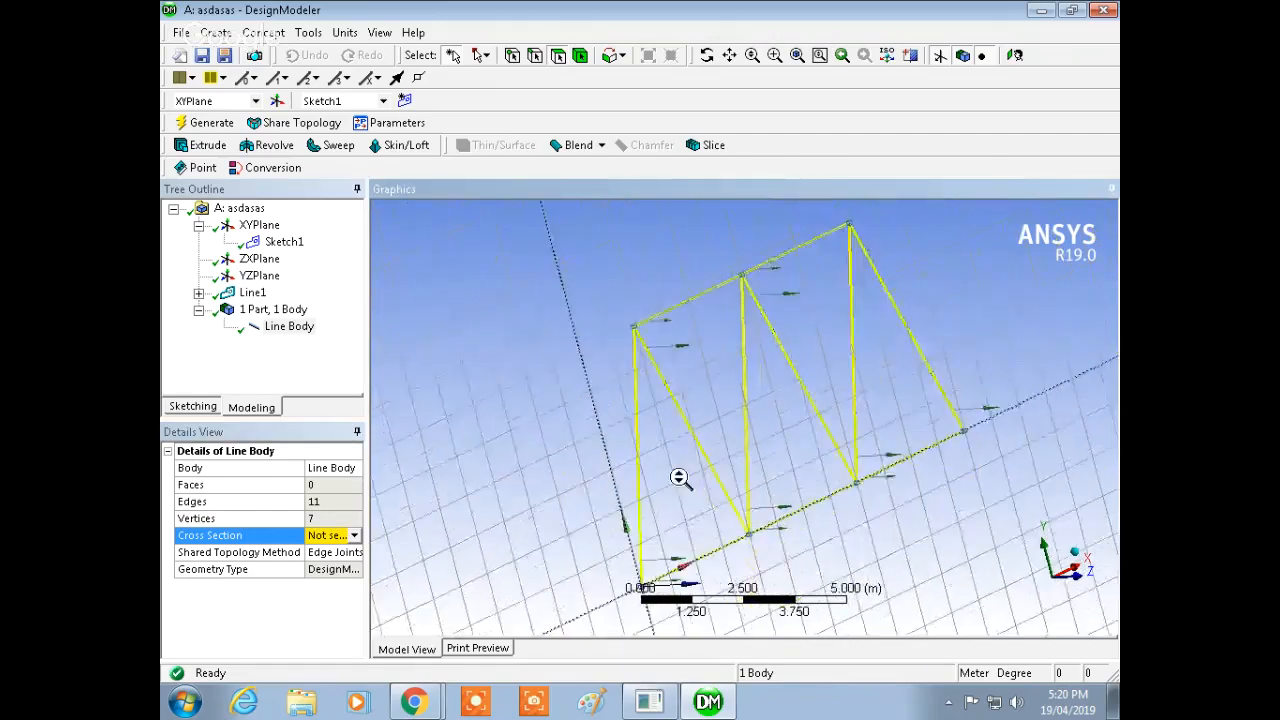
pyautogui.moveTo(679, 478); pyautogui.dragTo(722, 476, button='middle')
pyautogui.click(963, 435)
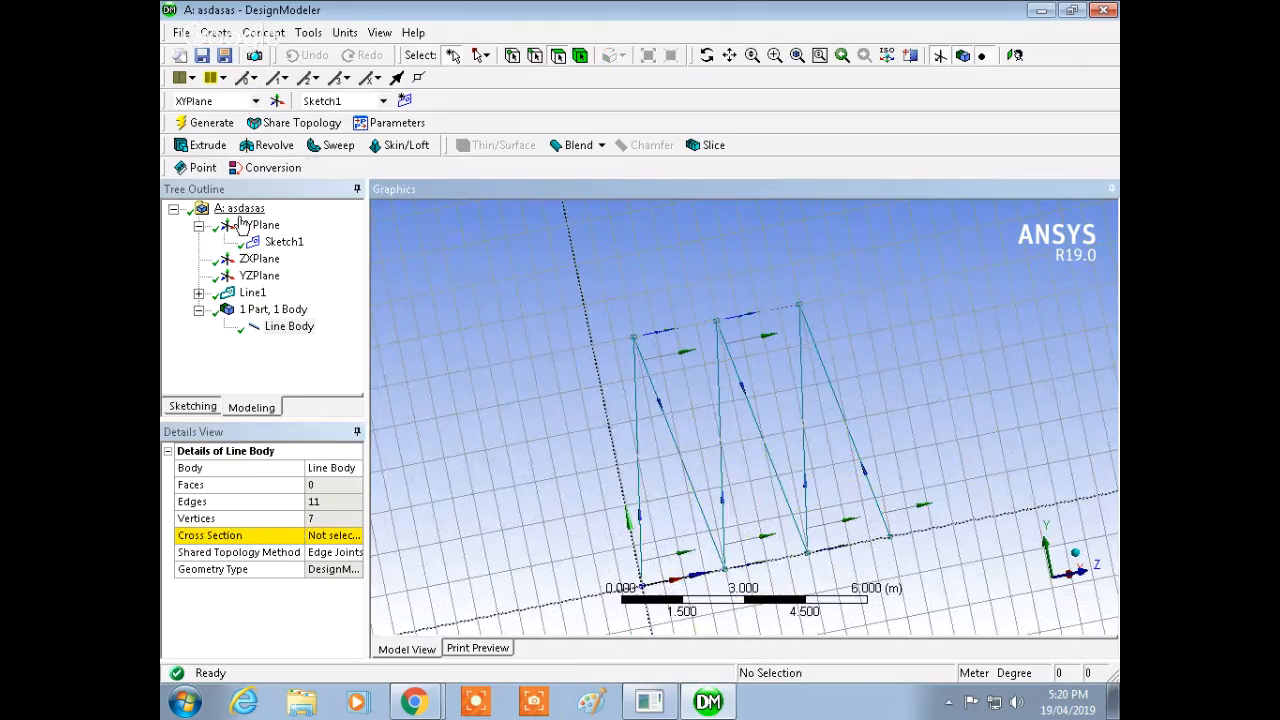
# Step: Add a rectangular cross section to the model
pyautogui.click(198, 226)
pyautogui.click(264, 32)
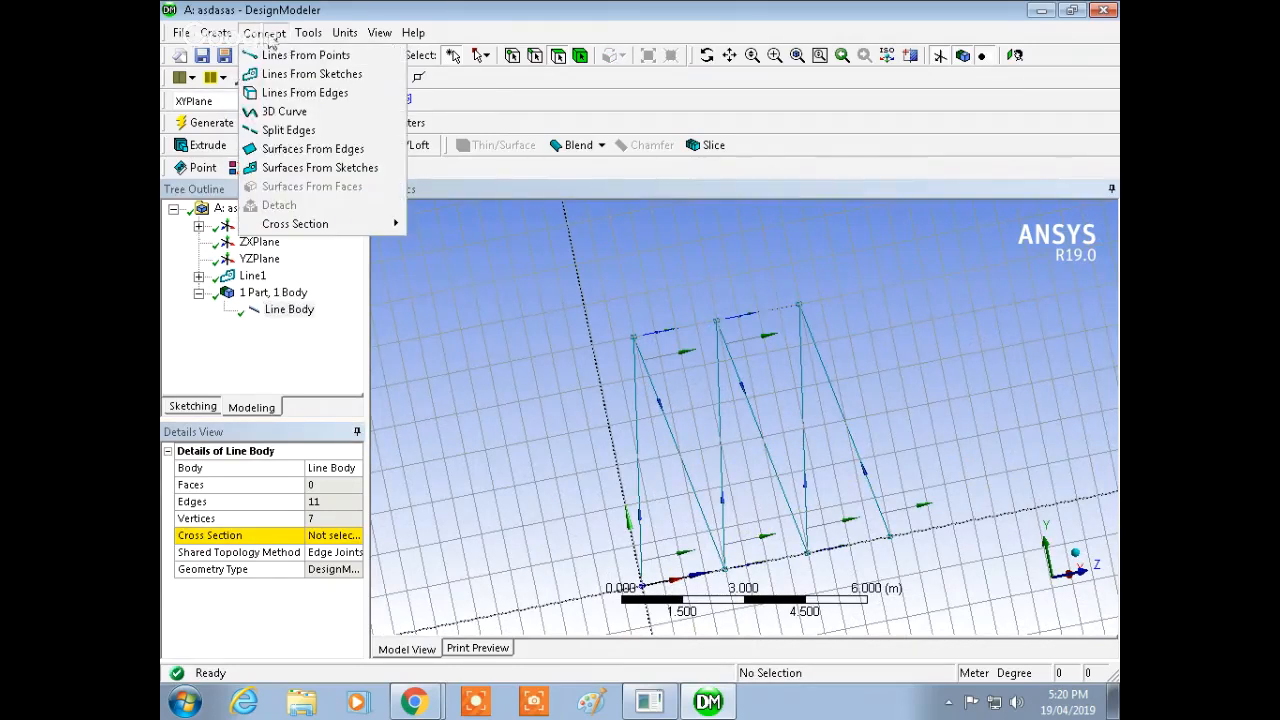
pyautogui.moveTo(341, 230)
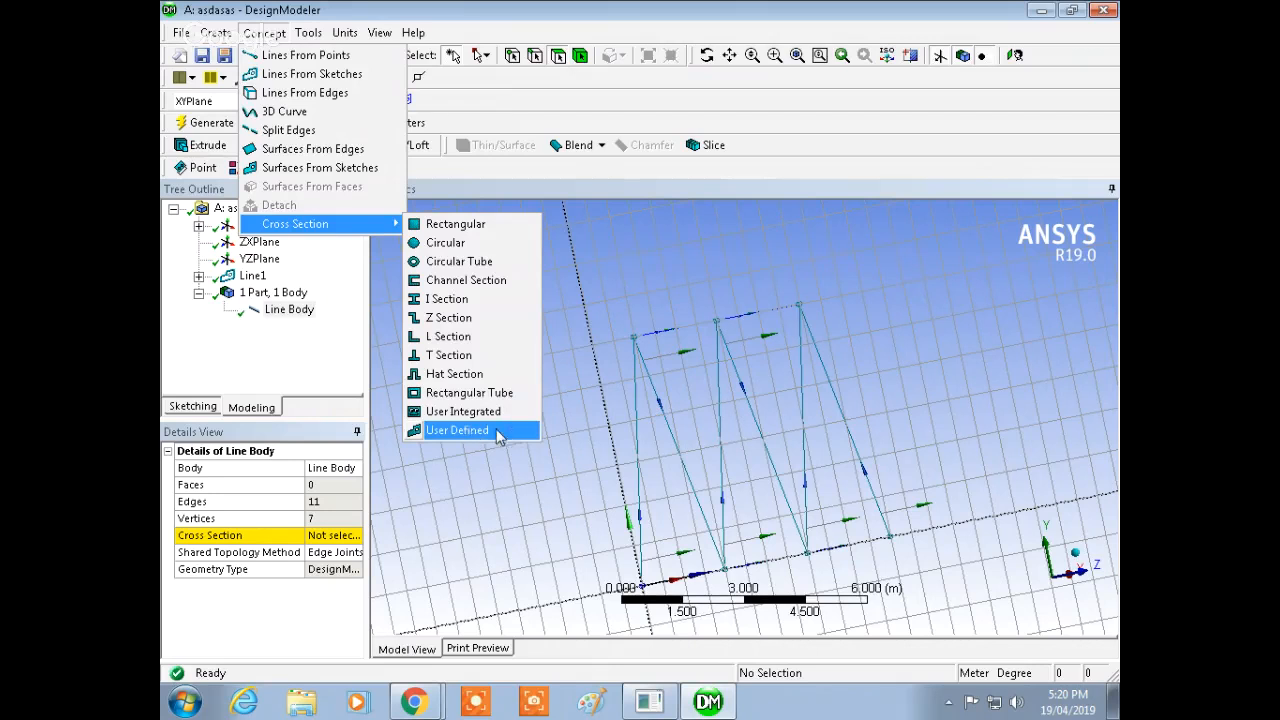
pyautogui.click(460, 227)
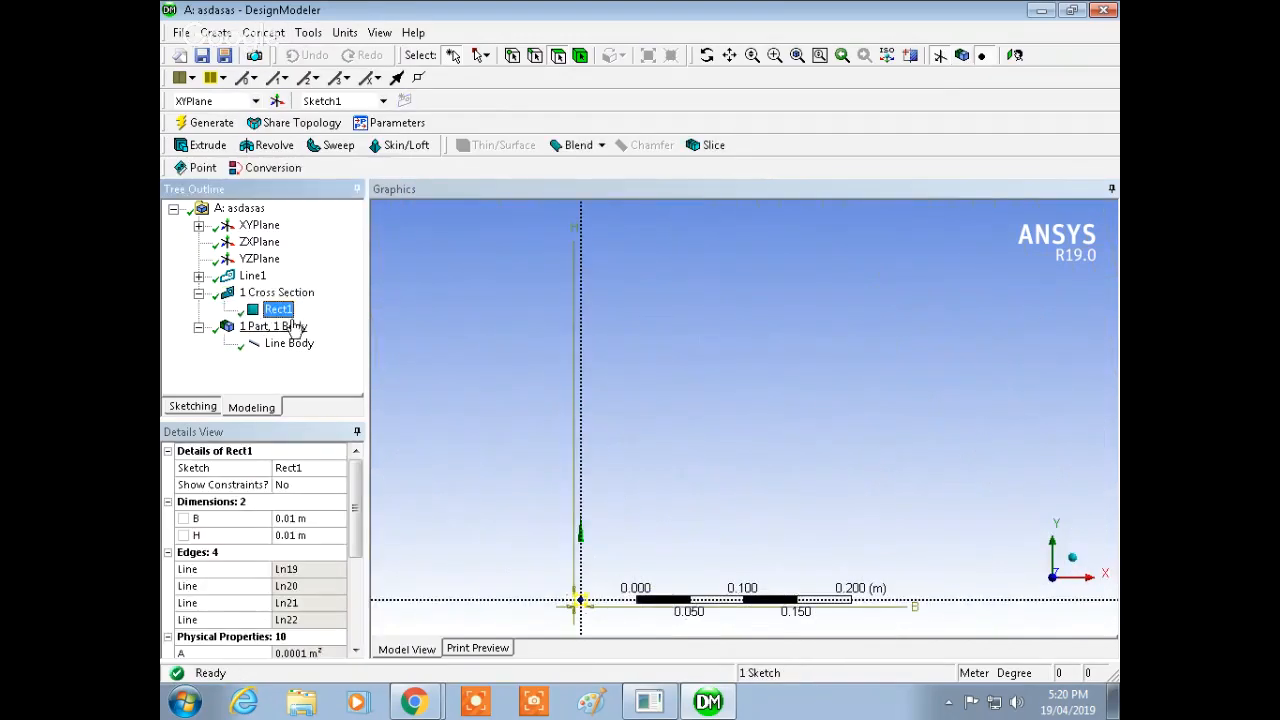
pyautogui.keyDown('ctrl'); pyautogui.moveTo(616, 465); pyautogui.dragTo(715, 240, button='middle'); pyautogui.keyUp('ctrl')
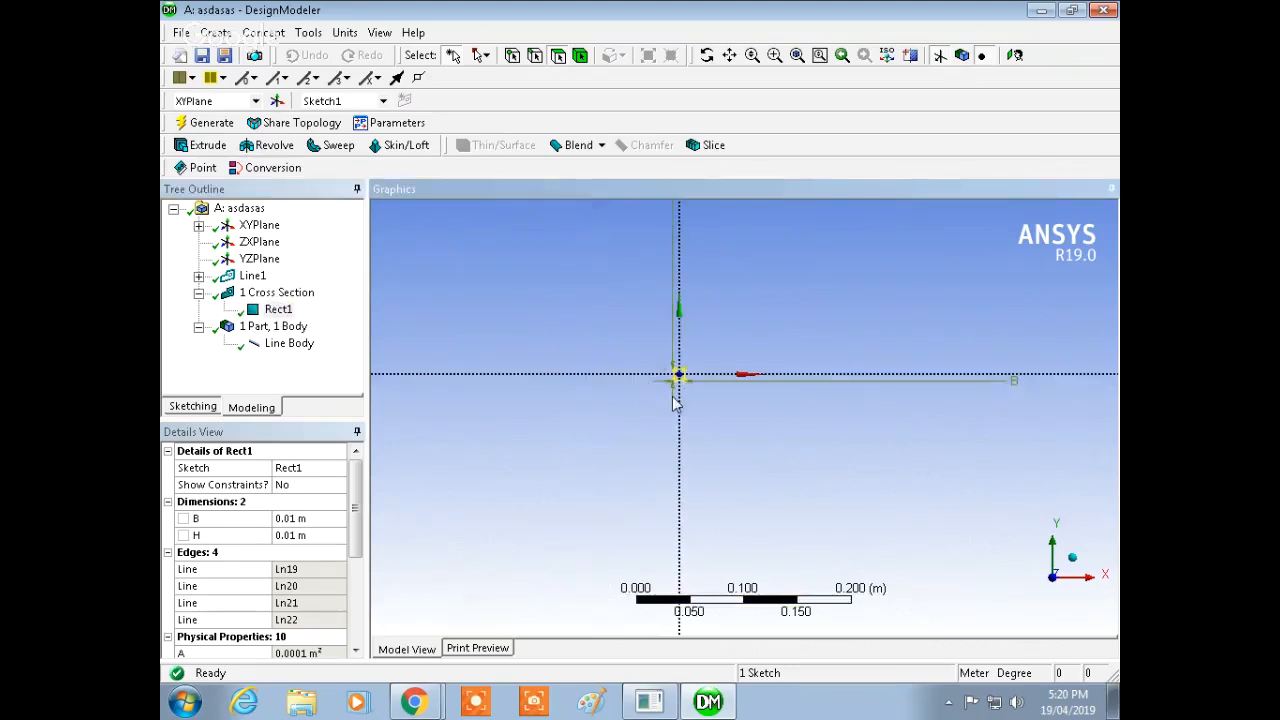
pyautogui.keyDown('shift'); pyautogui.moveTo(675, 414); pyautogui.dragTo(688, 227, button='middle'); pyautogui.keyUp('shift')
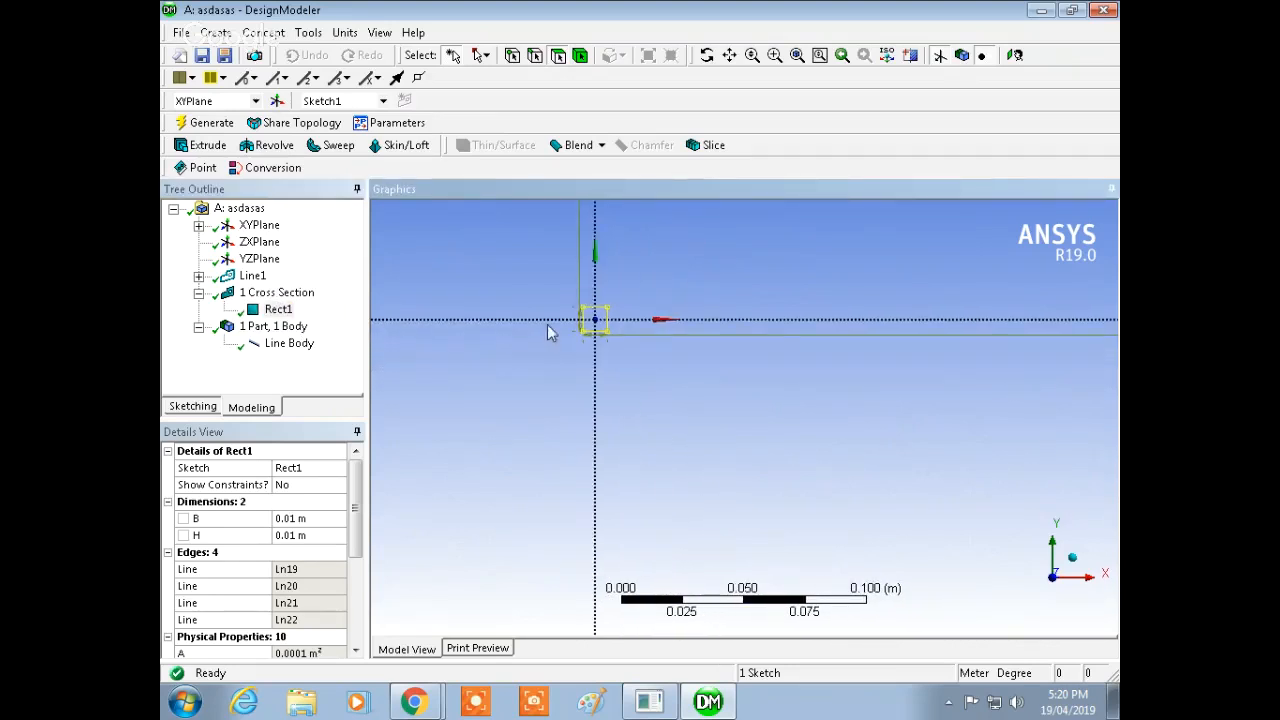
pyautogui.keyDown('ctrl'); pyautogui.moveTo(551, 333); pyautogui.dragTo(697, 442, button='middle'); pyautogui.keyUp('ctrl')
pyautogui.keyDown('shift'); pyautogui.moveTo(738, 480); pyautogui.dragTo(746, 228, button='middle'); pyautogui.keyUp('shift')
pyautogui.moveTo(803, 457)
pyautogui.keyDown('ctrl'); pyautogui.mouseDown(button='middle')
pyautogui.moveTo(849, 367)
pyautogui.moveTo(848, 318)
pyautogui.moveTo(820, 374)
pyautogui.moveTo(751, 423)
pyautogui.mouseUp(button='middle'); pyautogui.keyUp('ctrl')
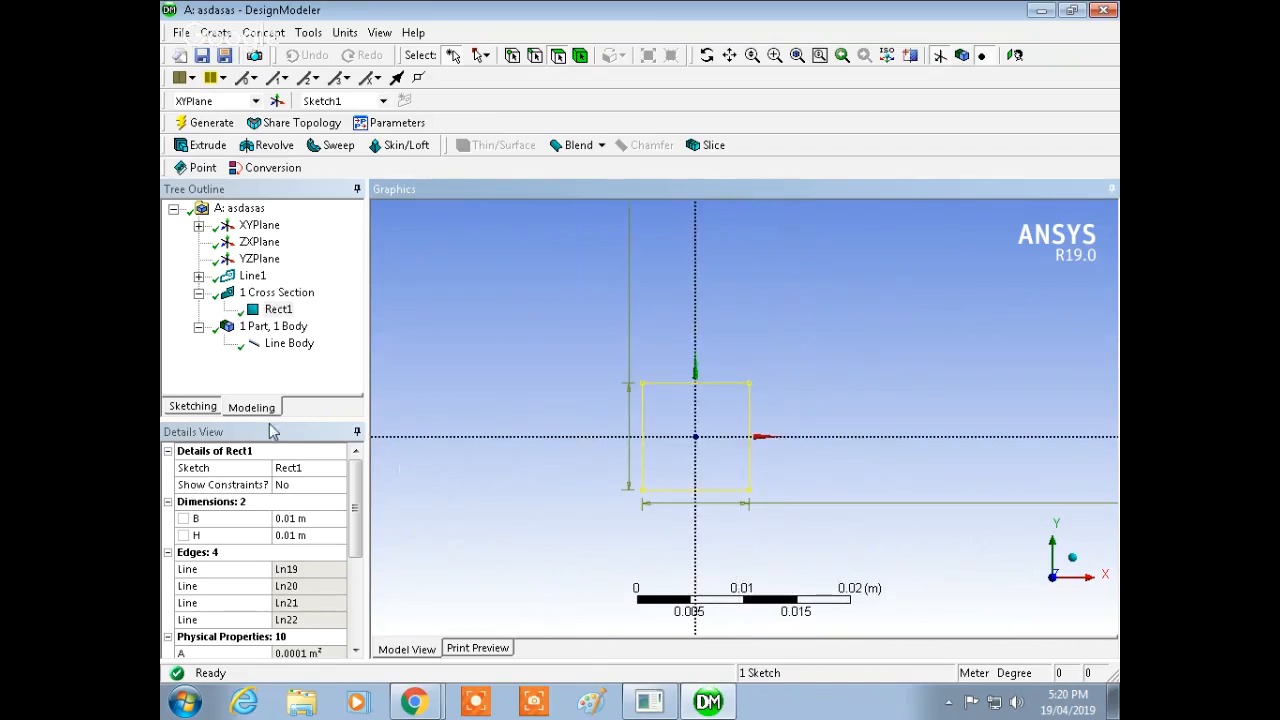
pyautogui.click(213, 416)
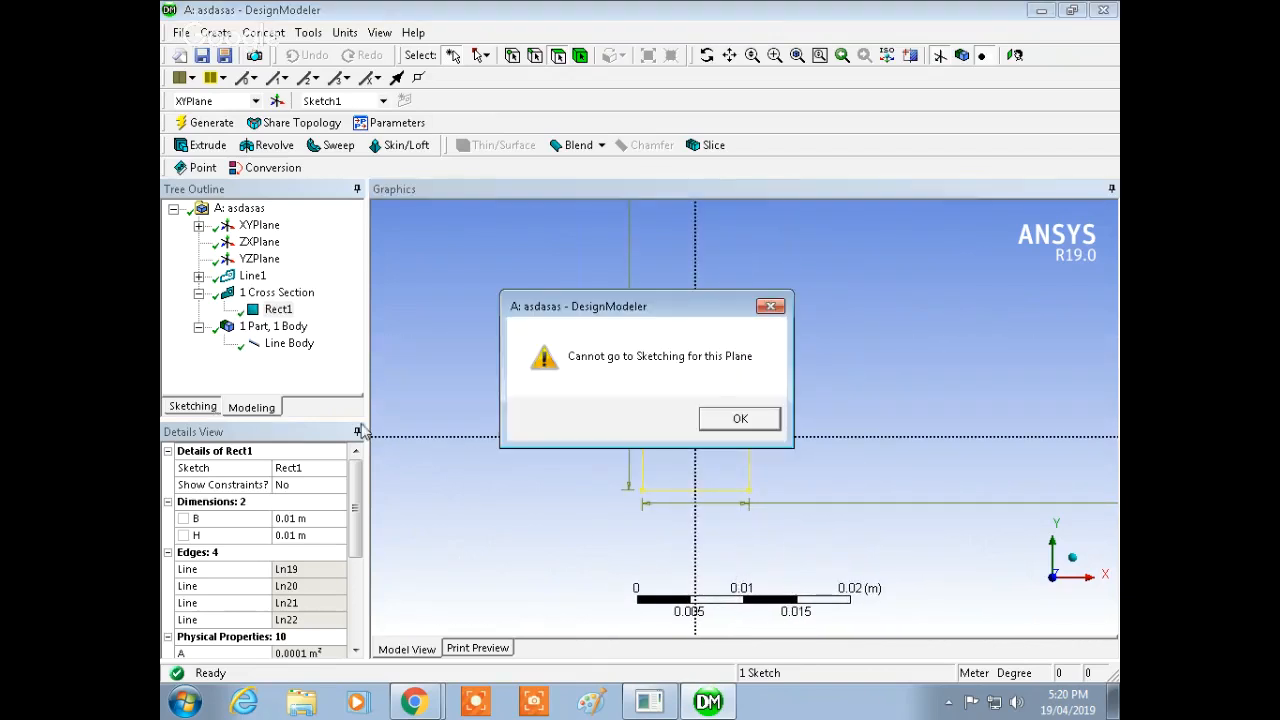
pyautogui.click(772, 305)
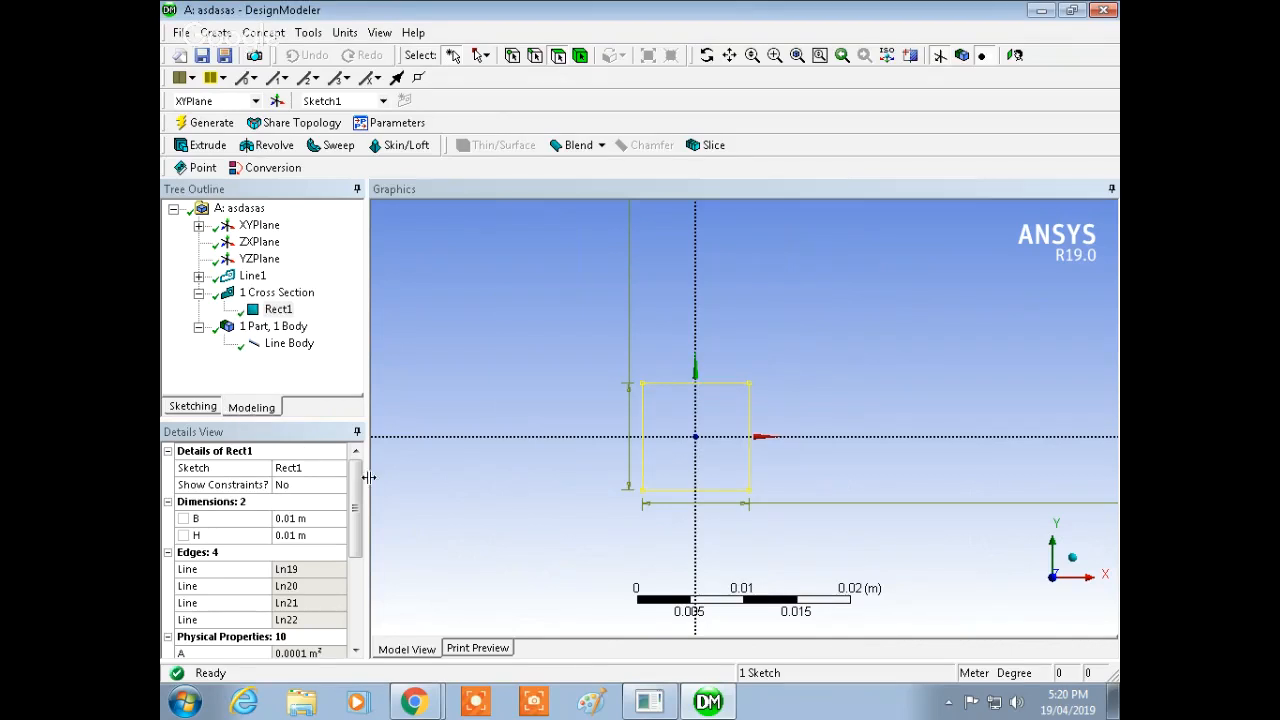
pyautogui.moveTo(358, 493); pyautogui.dragTo(484, 506)
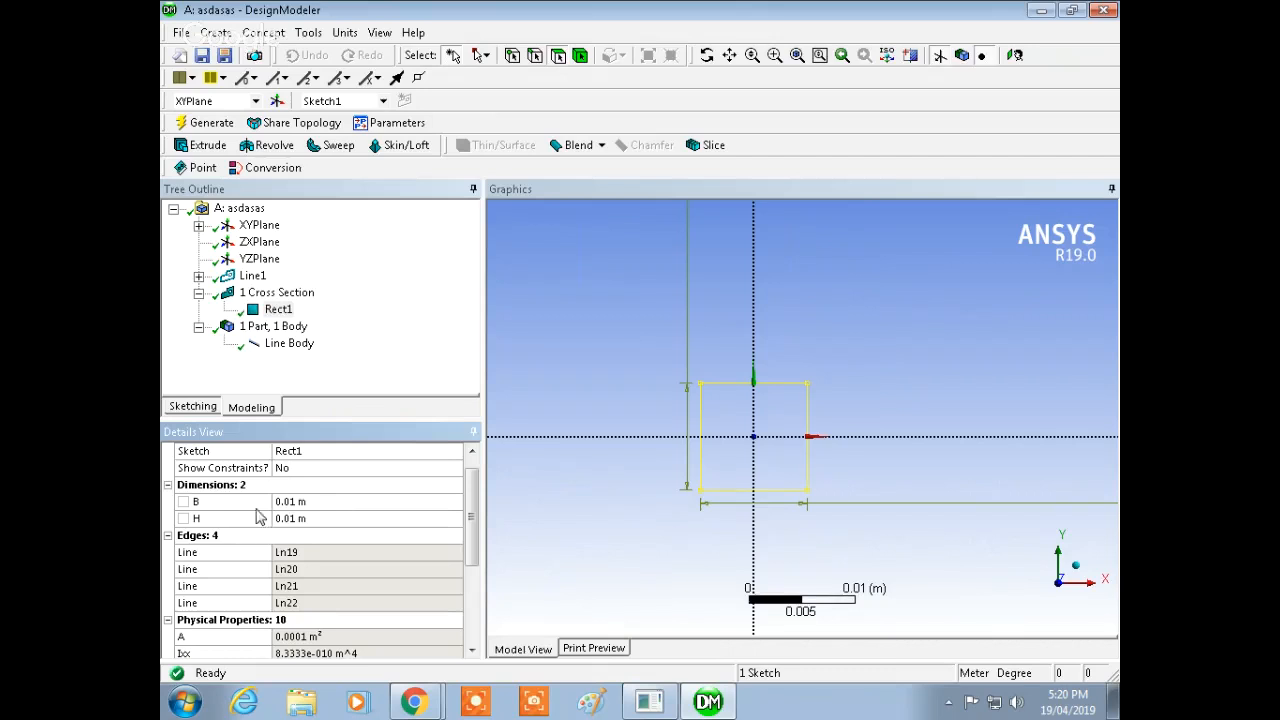
# Step: Set the rectangular section's B and H dimensions to 0.05 m each and regenerate
pyautogui.click(318, 535)
pyautogui.click(328, 502)
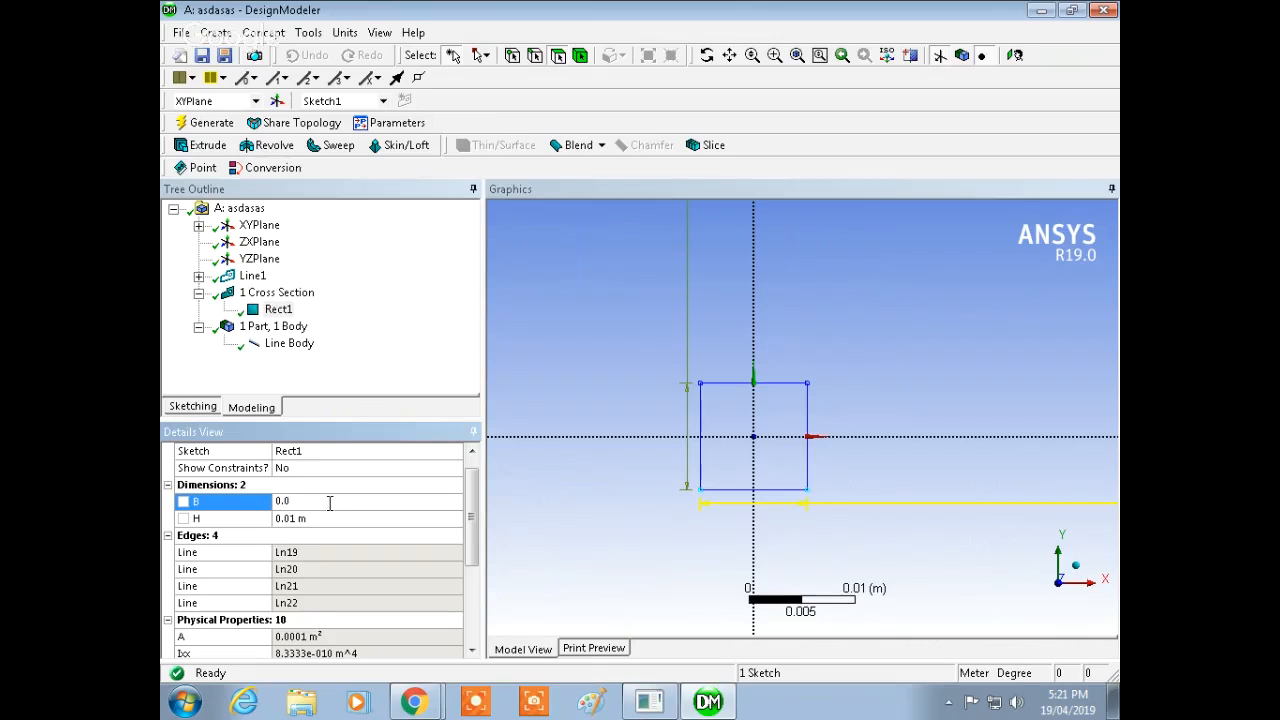
pyautogui.write('0.05')
pyautogui.press('Return')
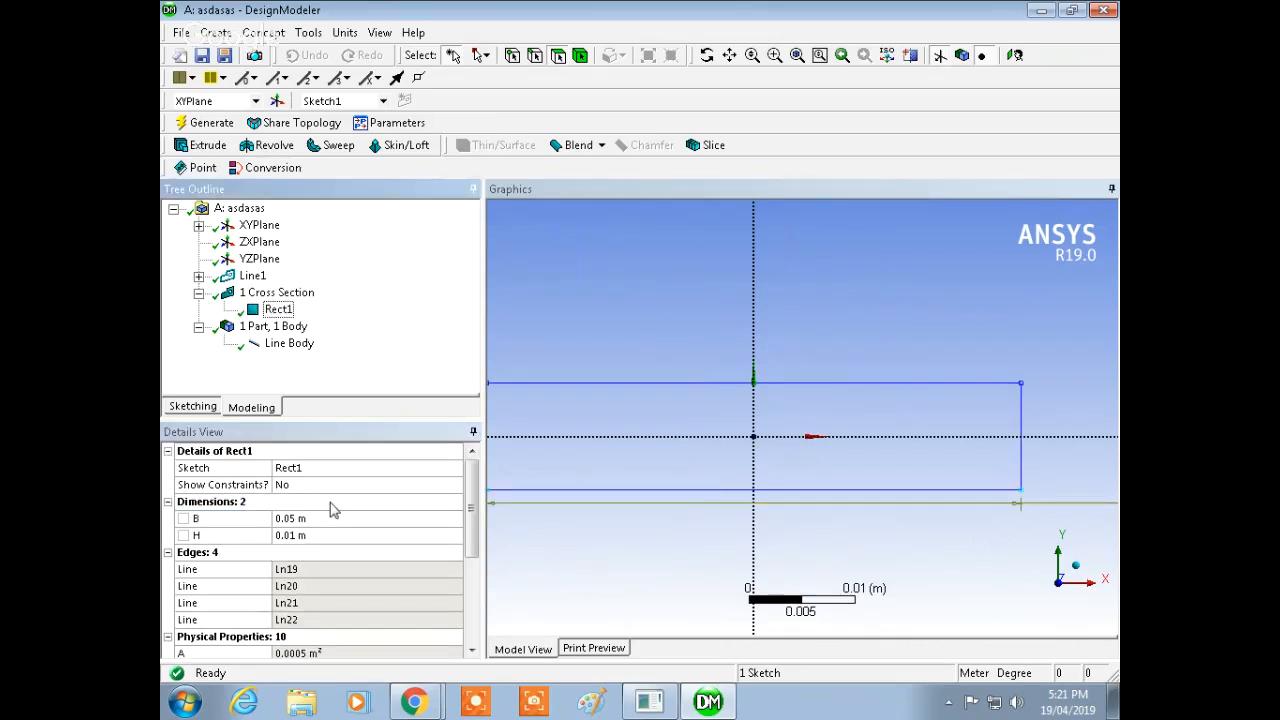
pyautogui.click(308, 535)
pyautogui.click(318, 537)
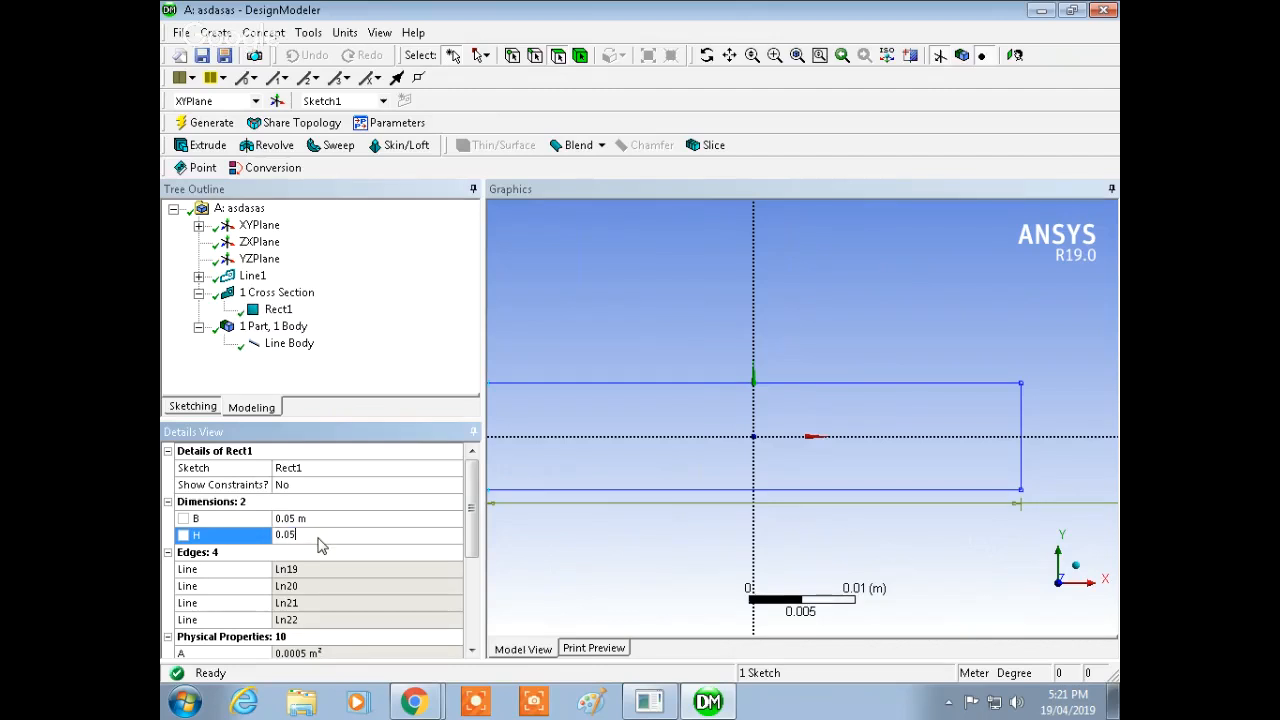
pyautogui.press('Return')
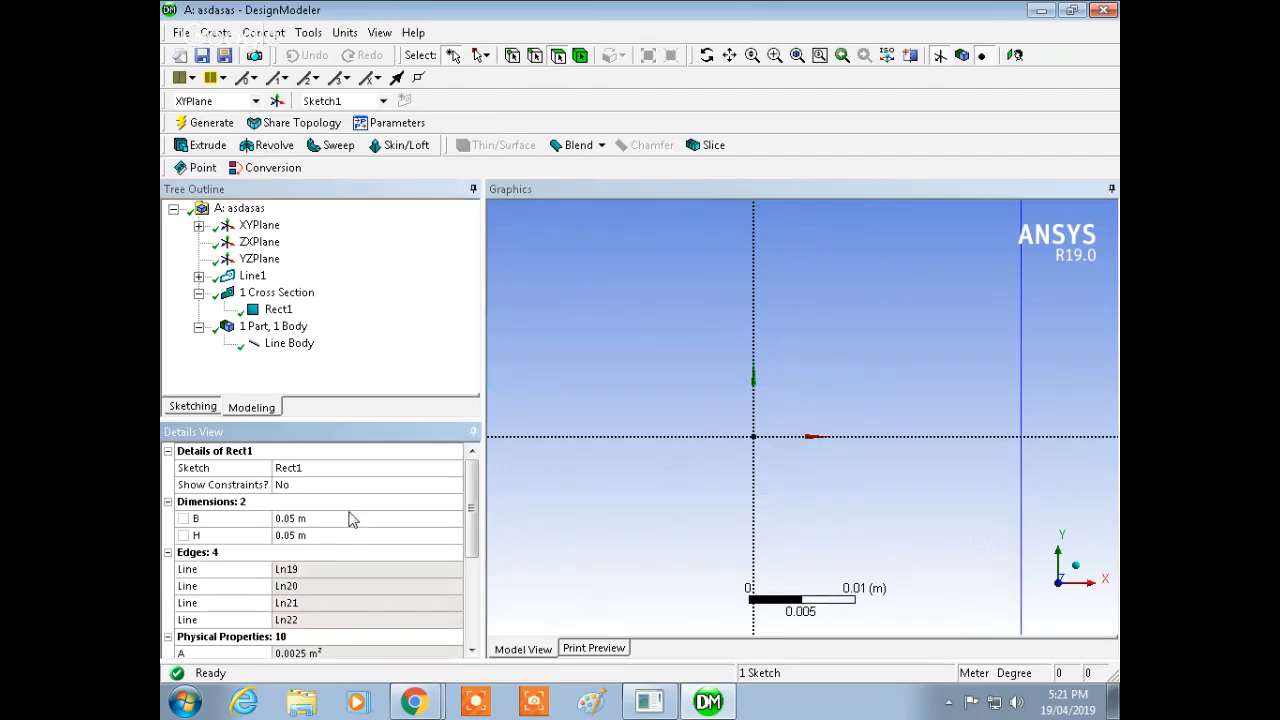
pyautogui.click(202, 122)
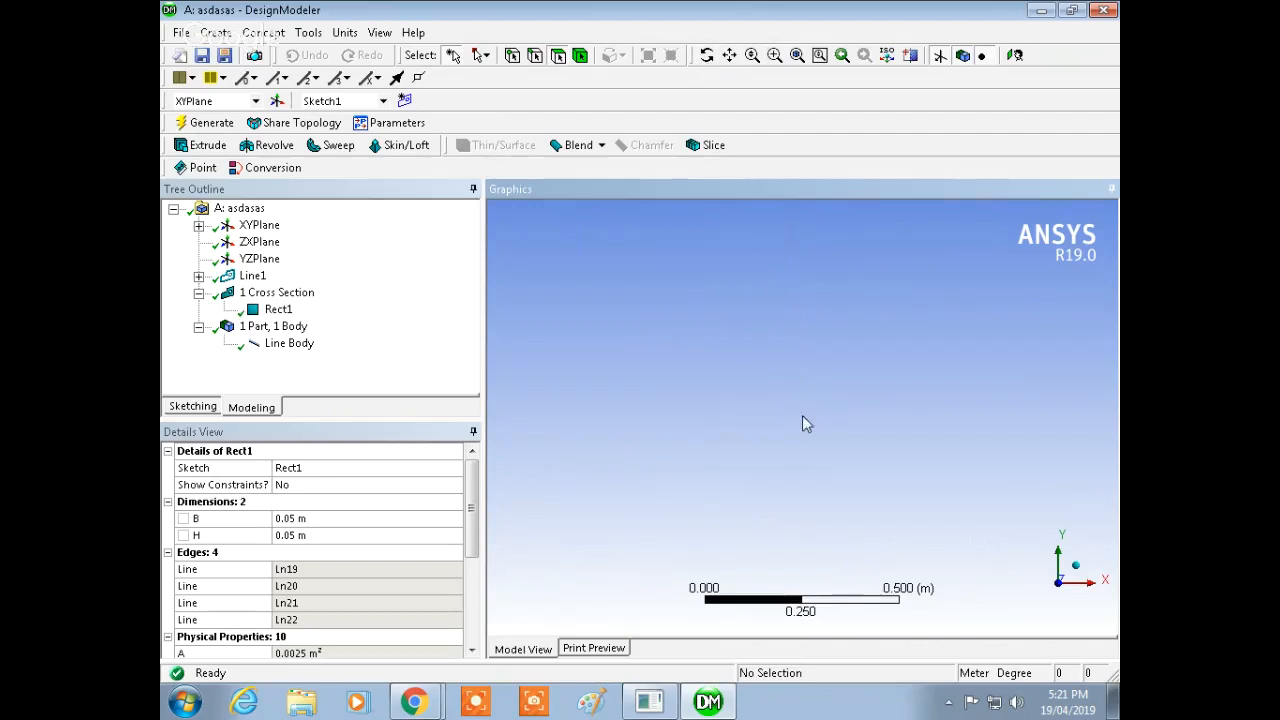
# Step: Zoom and pan the graphics to examine the rectangular cross-section profile
pyautogui.scroll(-10, 802, 424)
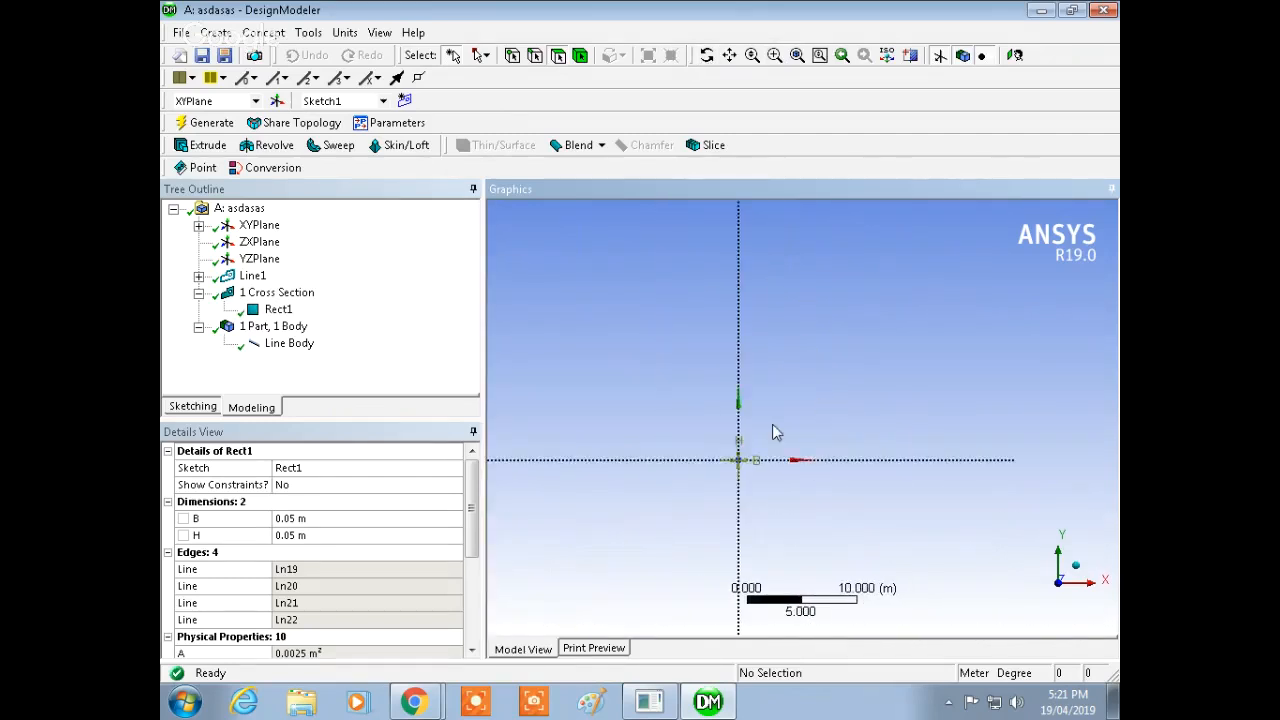
pyautogui.scroll(-1, 772, 426)
pyautogui.keyDown('ctrl'); pyautogui.moveTo(766, 458); pyautogui.dragTo(894, 435, button='middle'); pyautogui.keyUp('ctrl')
pyautogui.scroll(4, 896, 471)
pyautogui.keyDown('ctrl'); pyautogui.moveTo(970, 414); pyautogui.dragTo(843, 374, button='middle'); pyautogui.keyUp('ctrl')
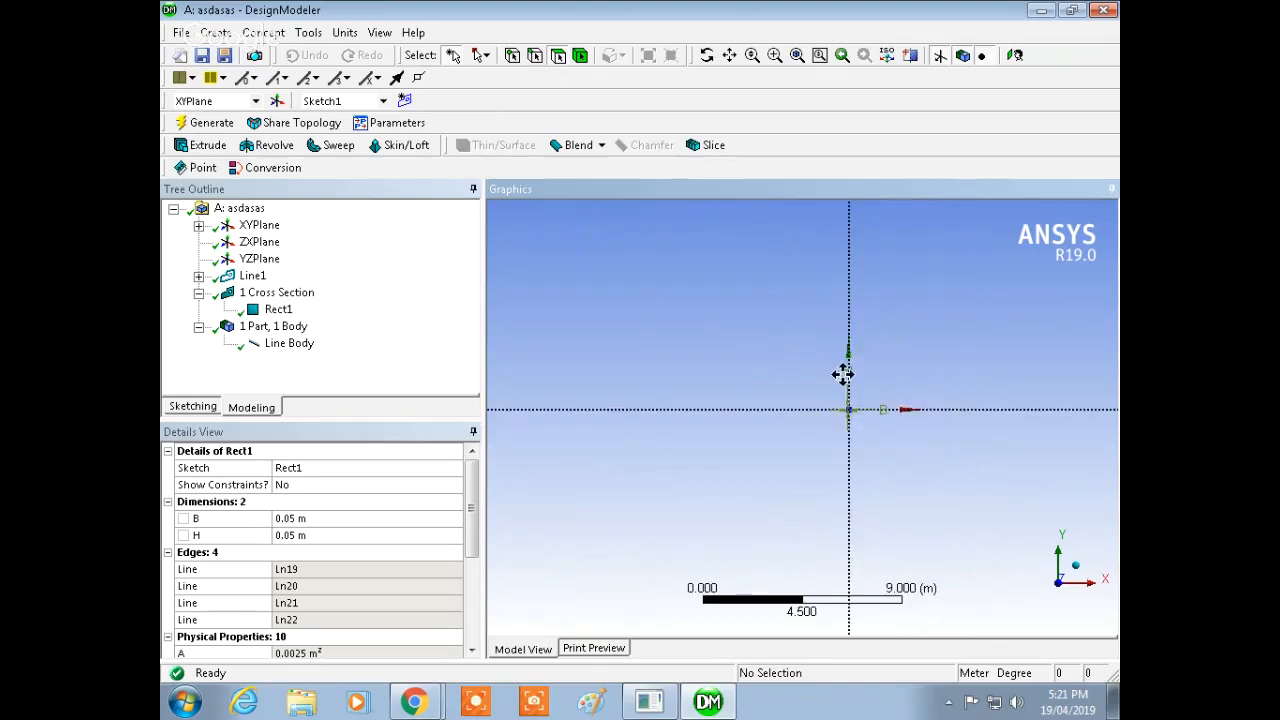
pyautogui.keyDown('shift'); pyautogui.moveTo(855, 446); pyautogui.dragTo(850, 255, button='middle'); pyautogui.keyUp('shift')
pyautogui.keyDown('ctrl'); pyautogui.moveTo(969, 354); pyautogui.dragTo(695, 377, button='middle'); pyautogui.keyUp('ctrl')
pyautogui.keyDown('shift'); pyautogui.moveTo(630, 463); pyautogui.dragTo(787, 416, button='middle'); pyautogui.keyUp('shift')
pyautogui.keyDown('shift'); pyautogui.moveTo(788, 412); pyautogui.dragTo(820, 371, button='middle'); pyautogui.keyUp('shift')
pyautogui.keyDown('shift'); pyautogui.moveTo(843, 437); pyautogui.dragTo(896, 251, button='middle'); pyautogui.keyUp('shift')
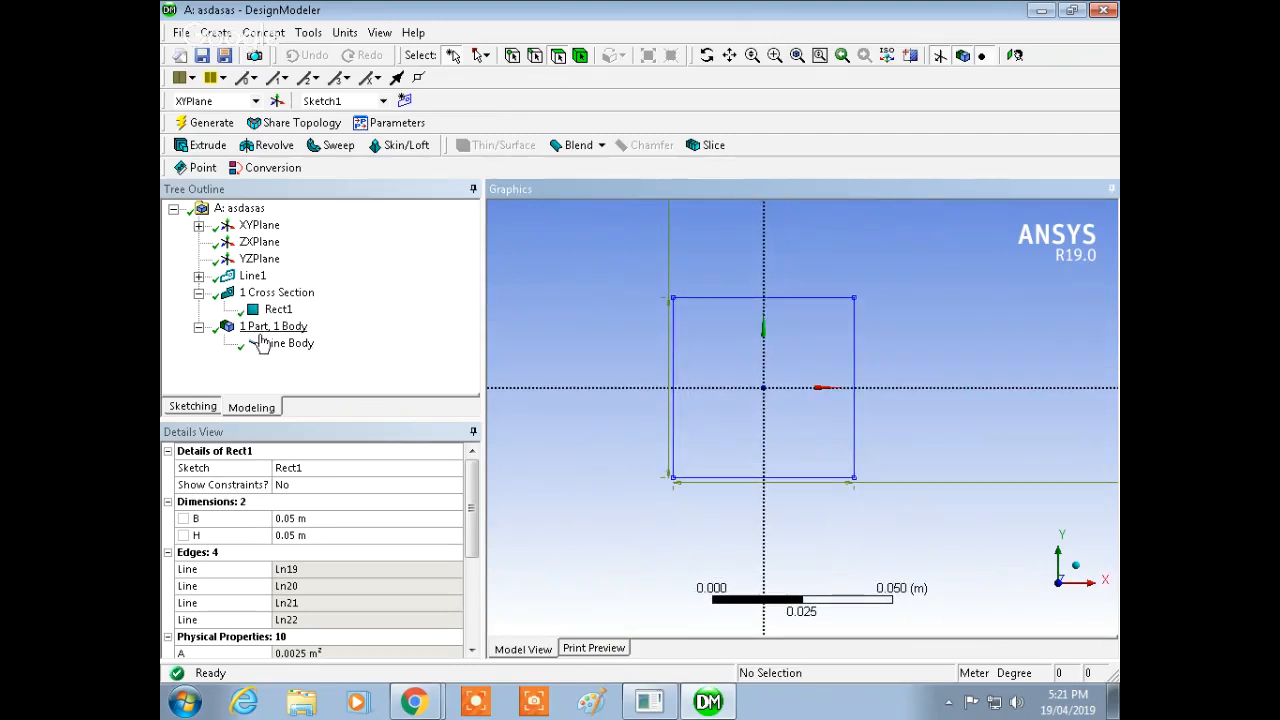
pyautogui.click(199, 327)
pyautogui.click(198, 293)
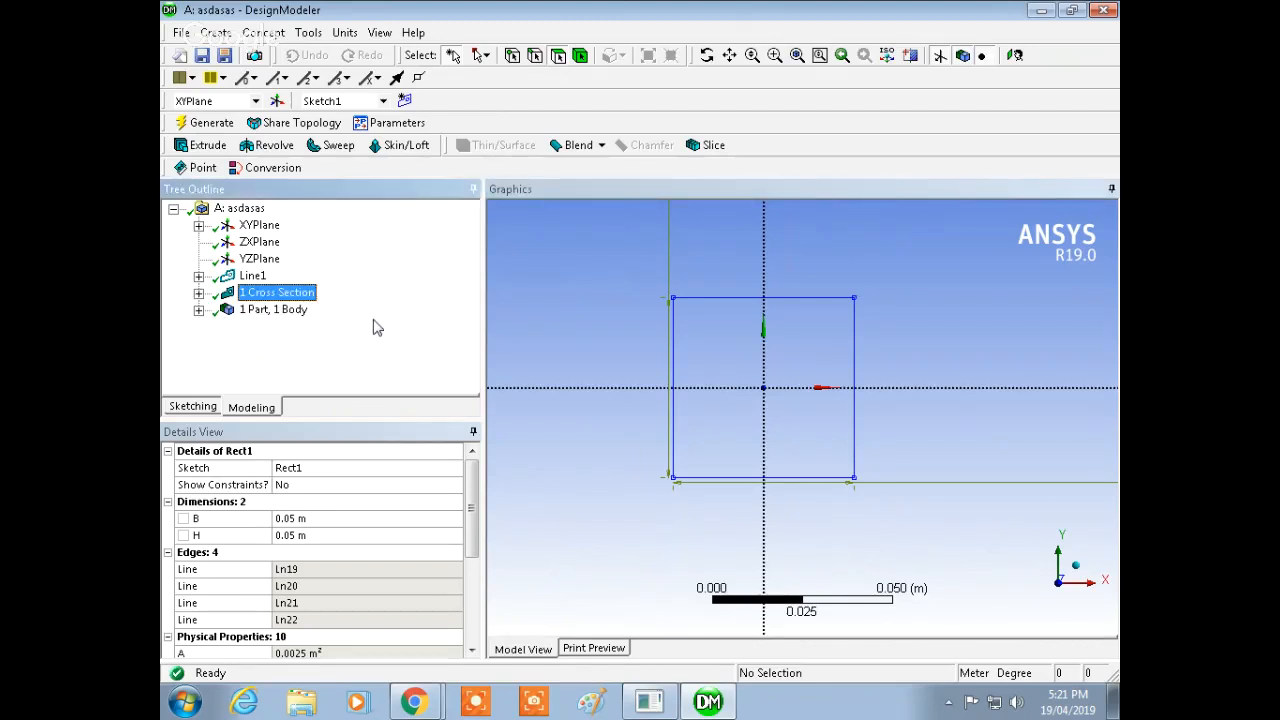
# Step: Assign the Rect1 cross section to the truss Line Body
pyautogui.click(199, 310)
pyautogui.click(306, 330)
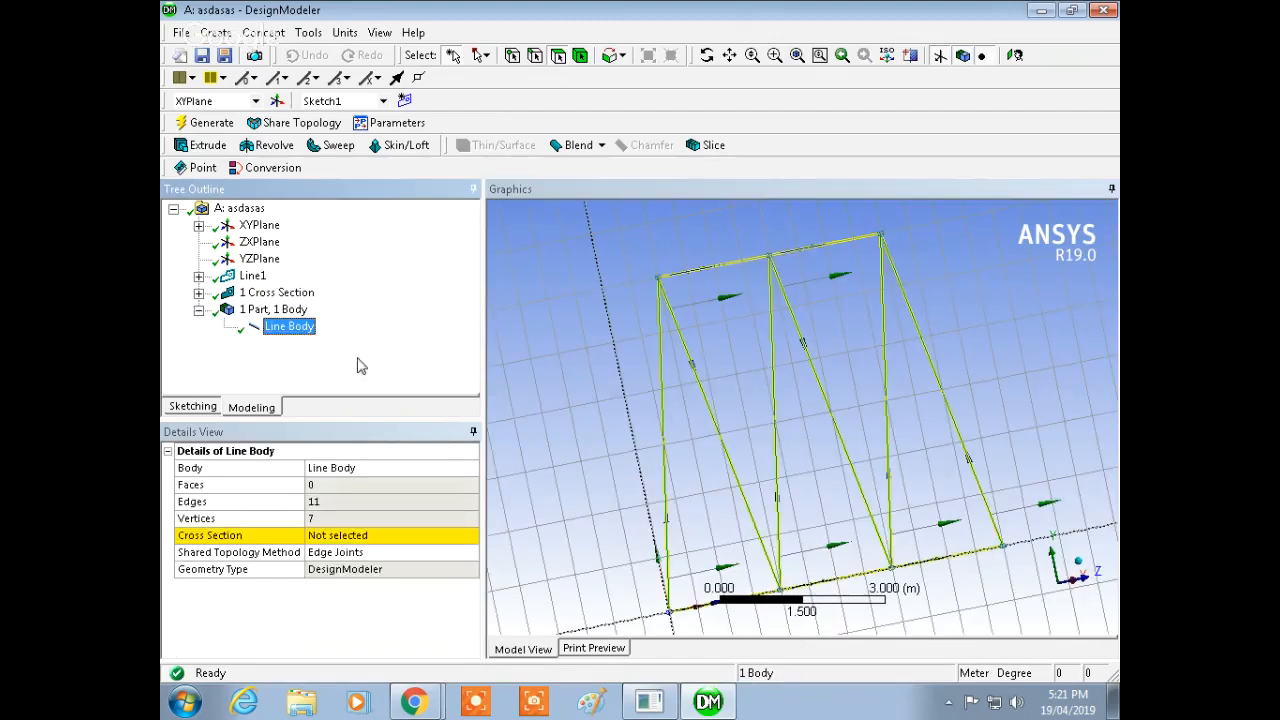
pyautogui.click(403, 540)
pyautogui.click(470, 537)
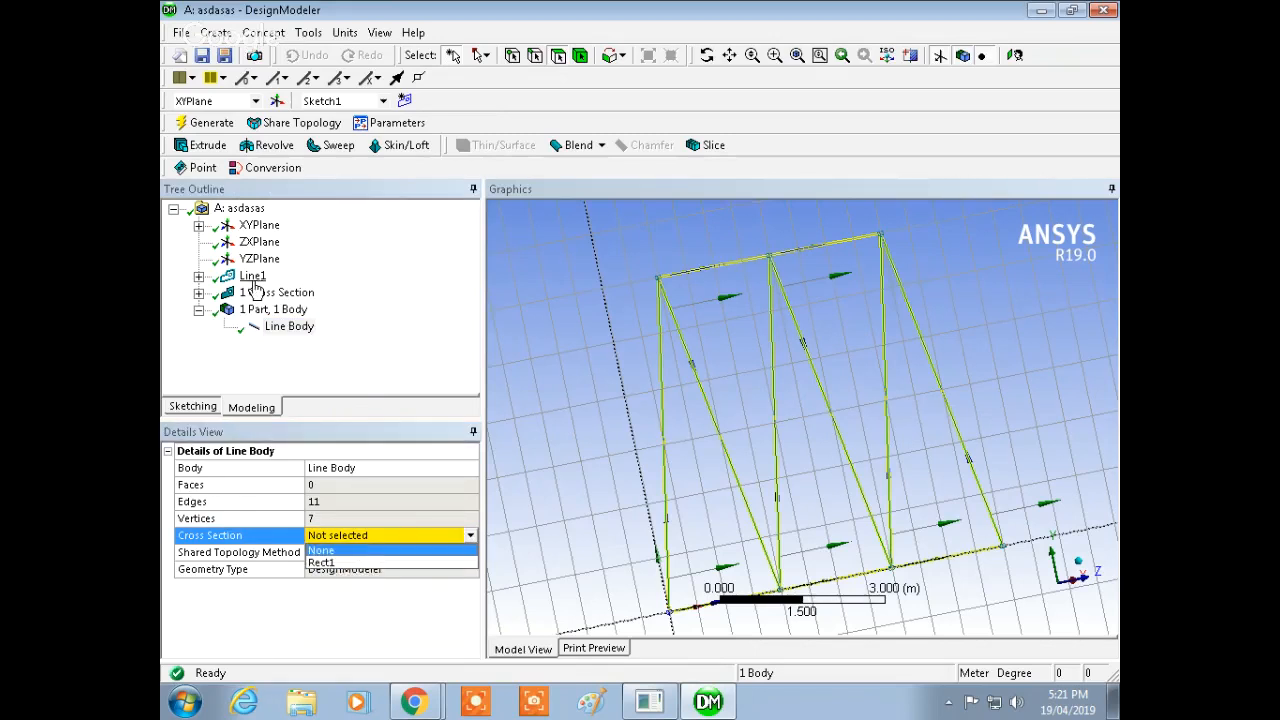
pyautogui.click(199, 292)
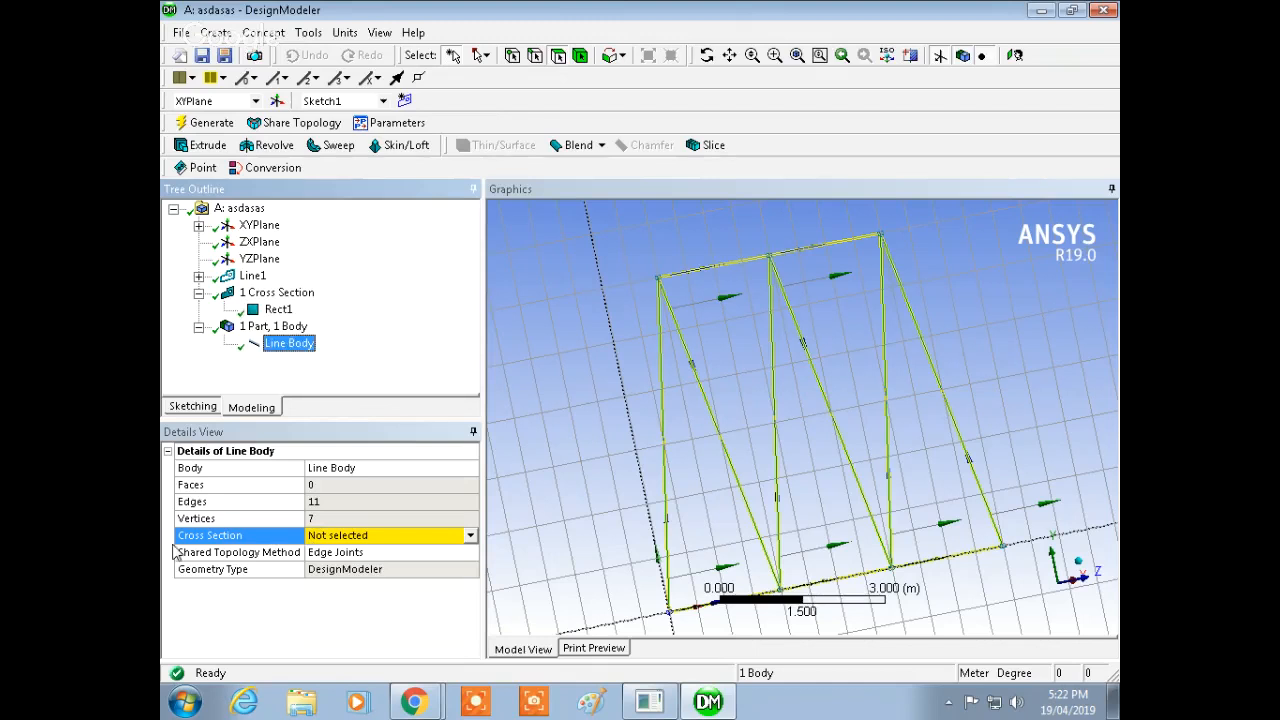
pyautogui.click(471, 536)
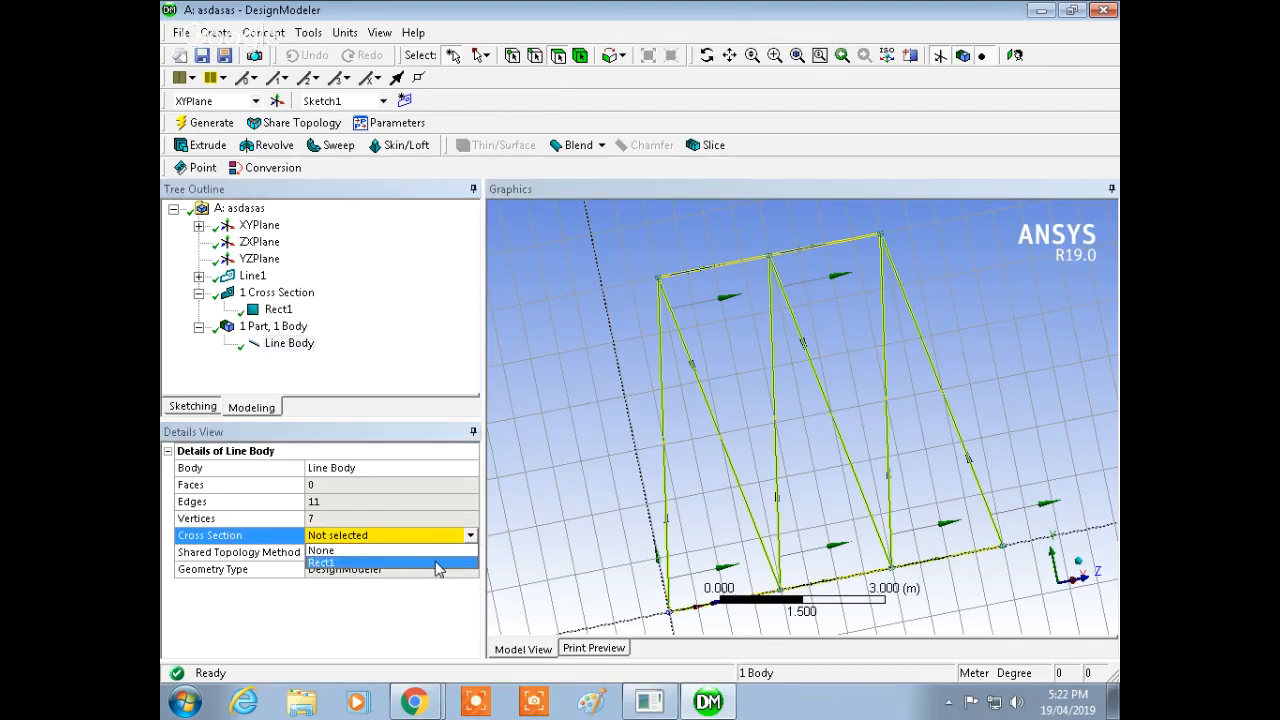
pyautogui.click(340, 568)
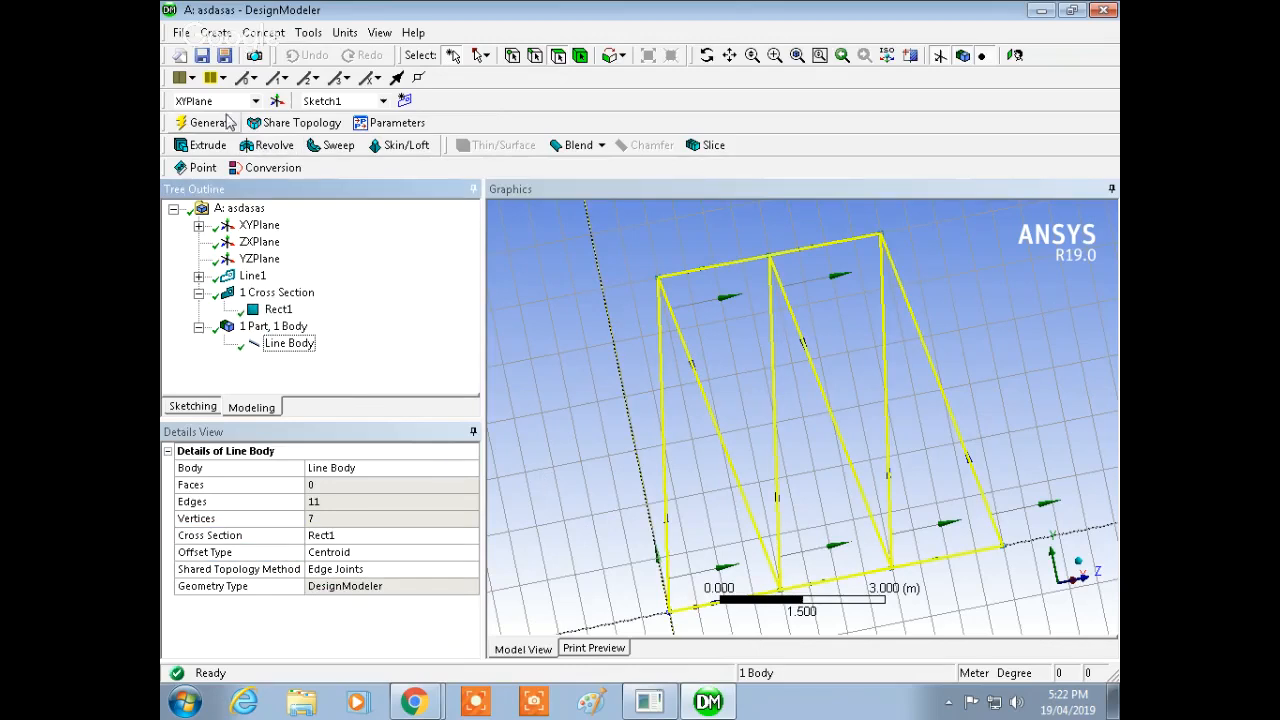
# Step: Turn off the sketch grid display and grid snapping in the sketch settings
pyautogui.click(463, 232)
pyautogui.moveTo(757, 420)
pyautogui.mouseDown(button='middle')
pyautogui.moveTo(734, 314)
pyautogui.moveTo(680, 354)
pyautogui.moveTo(697, 380)
pyautogui.moveTo(520, 384)
pyautogui.mouseUp(button='middle')
pyautogui.click(204, 408)
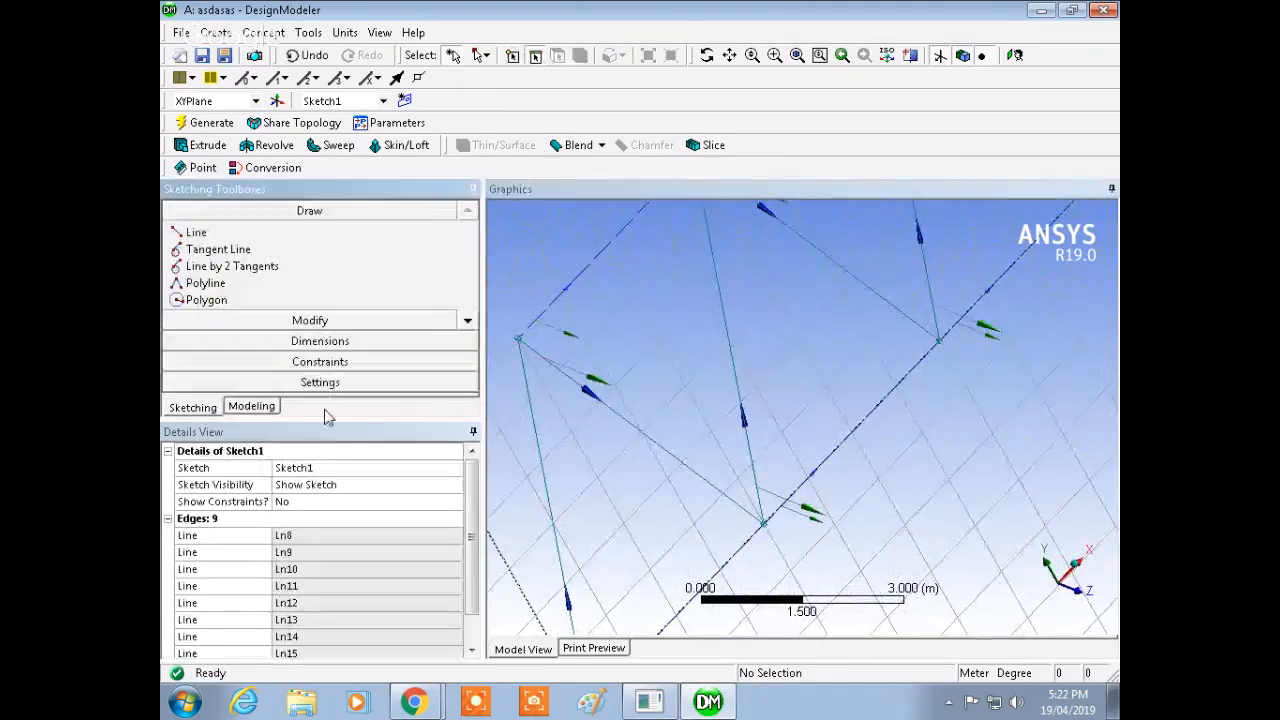
pyautogui.click(334, 386)
pyautogui.click(315, 313)
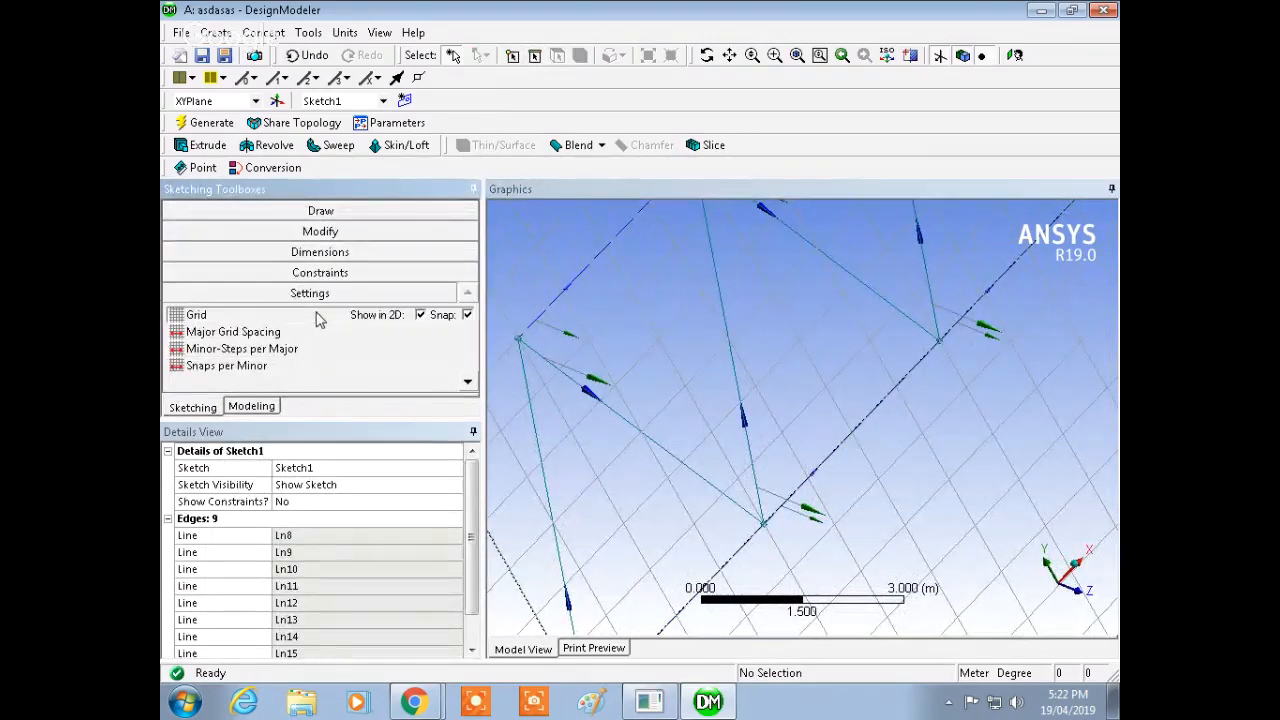
pyautogui.click(467, 315)
pyautogui.click(421, 314)
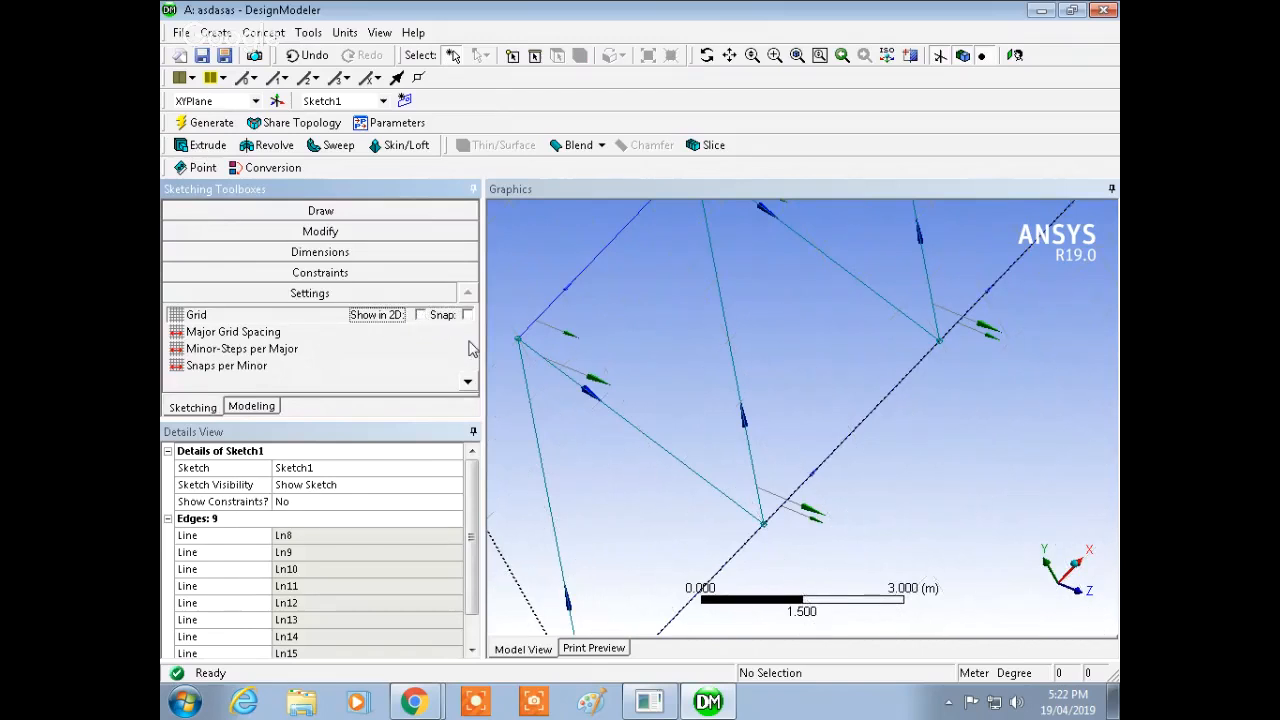
pyautogui.moveTo(608, 437)
pyautogui.mouseDown(button='middle')
pyautogui.moveTo(657, 408)
pyautogui.moveTo(660, 432)
pyautogui.moveTo(657, 371)
pyautogui.mouseUp(button='middle')
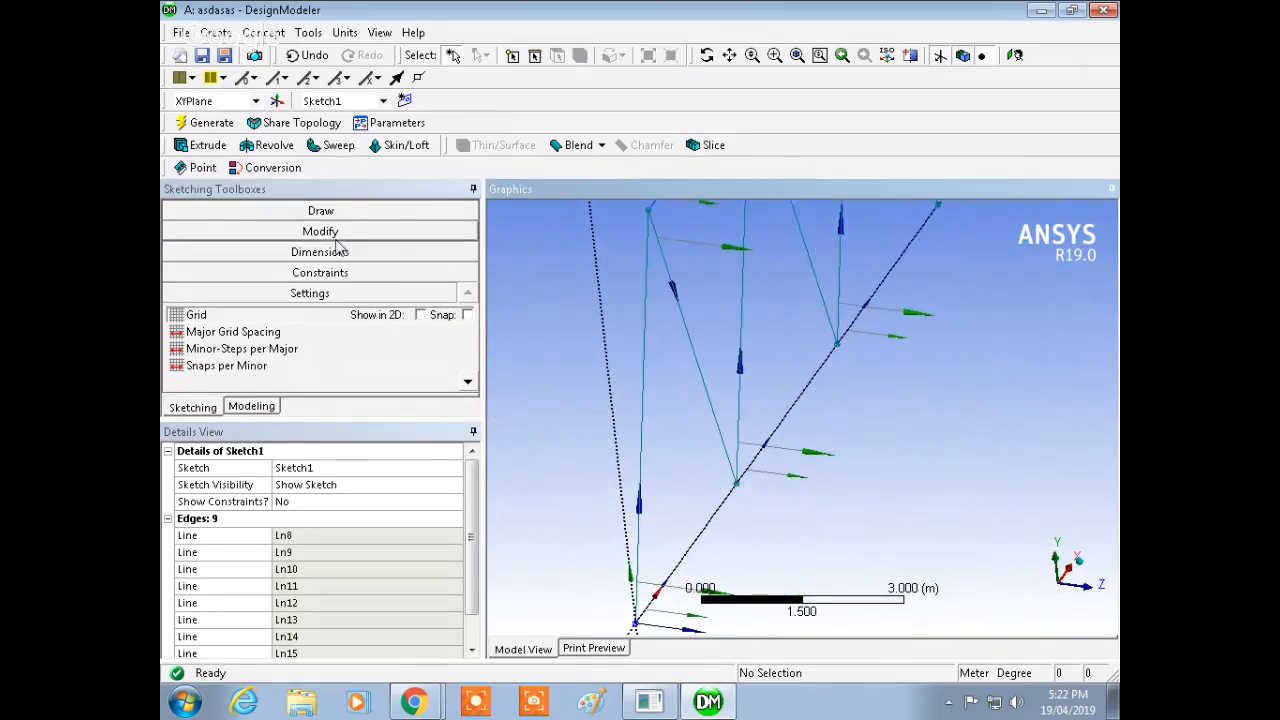
pyautogui.click(262, 407)
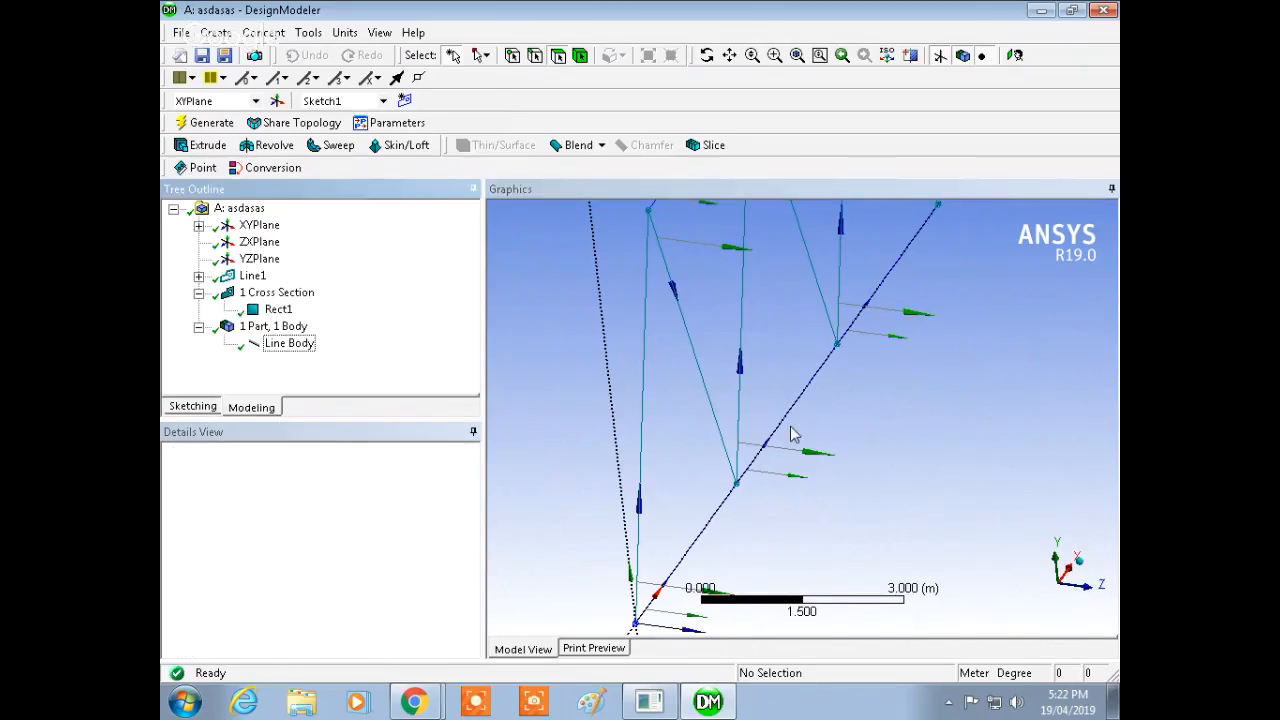
# Step: Turn on the display of cross section solids
pyautogui.scroll(5, 791, 434)
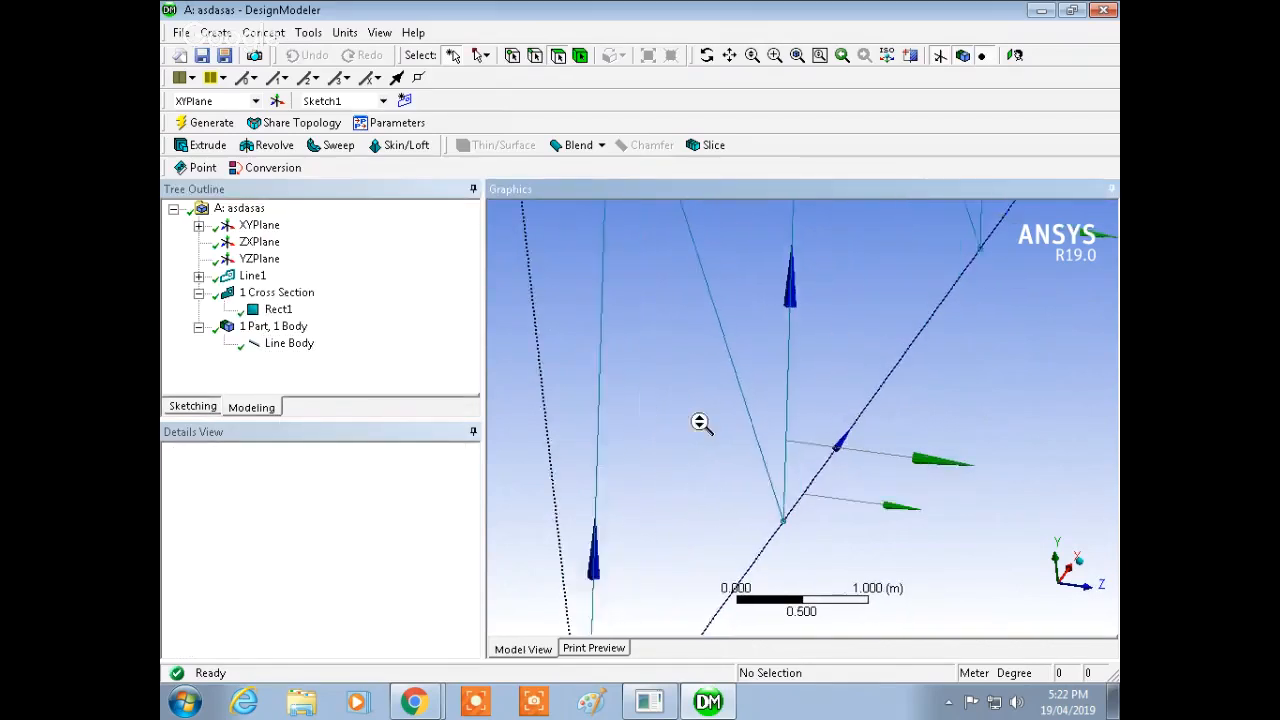
pyautogui.keyDown('shift'); pyautogui.moveTo(700, 422); pyautogui.dragTo(702, 456, button='middle'); pyautogui.keyUp('shift')
pyautogui.keyDown('shift'); pyautogui.moveTo(706, 378); pyautogui.dragTo(702, 496, button='middle'); pyautogui.keyUp('shift')
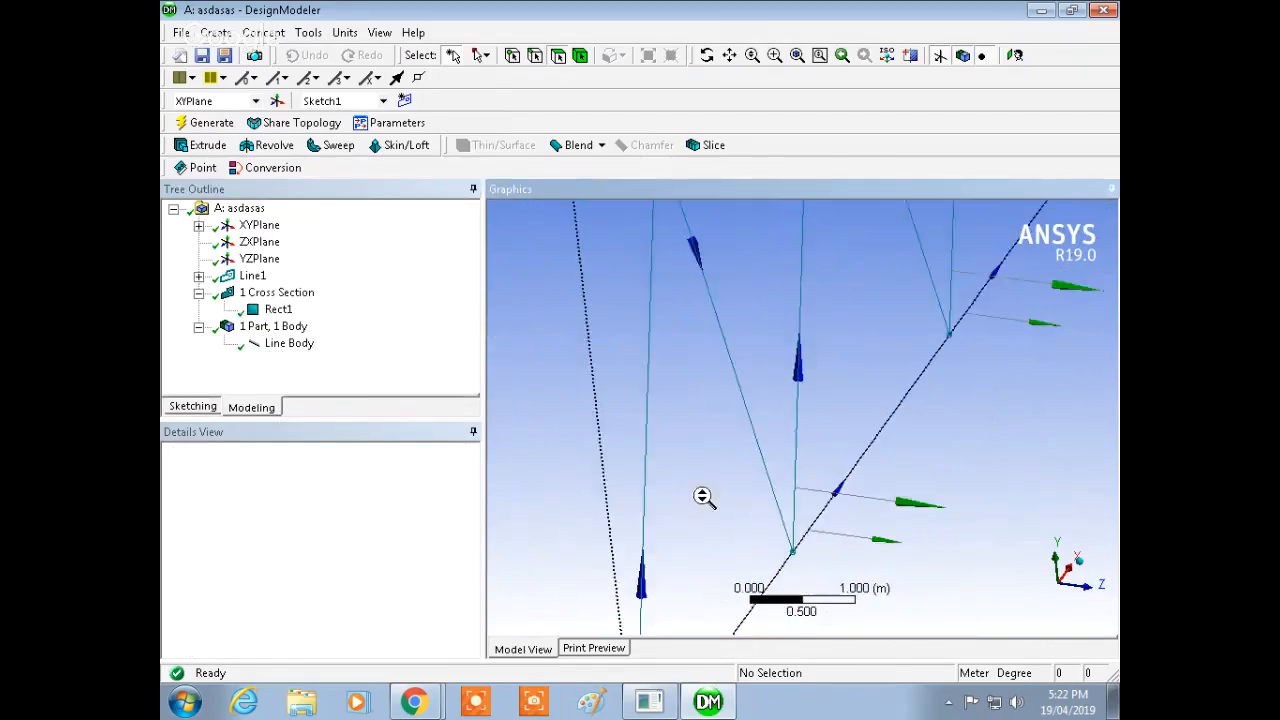
pyautogui.scroll(-3, 705, 500)
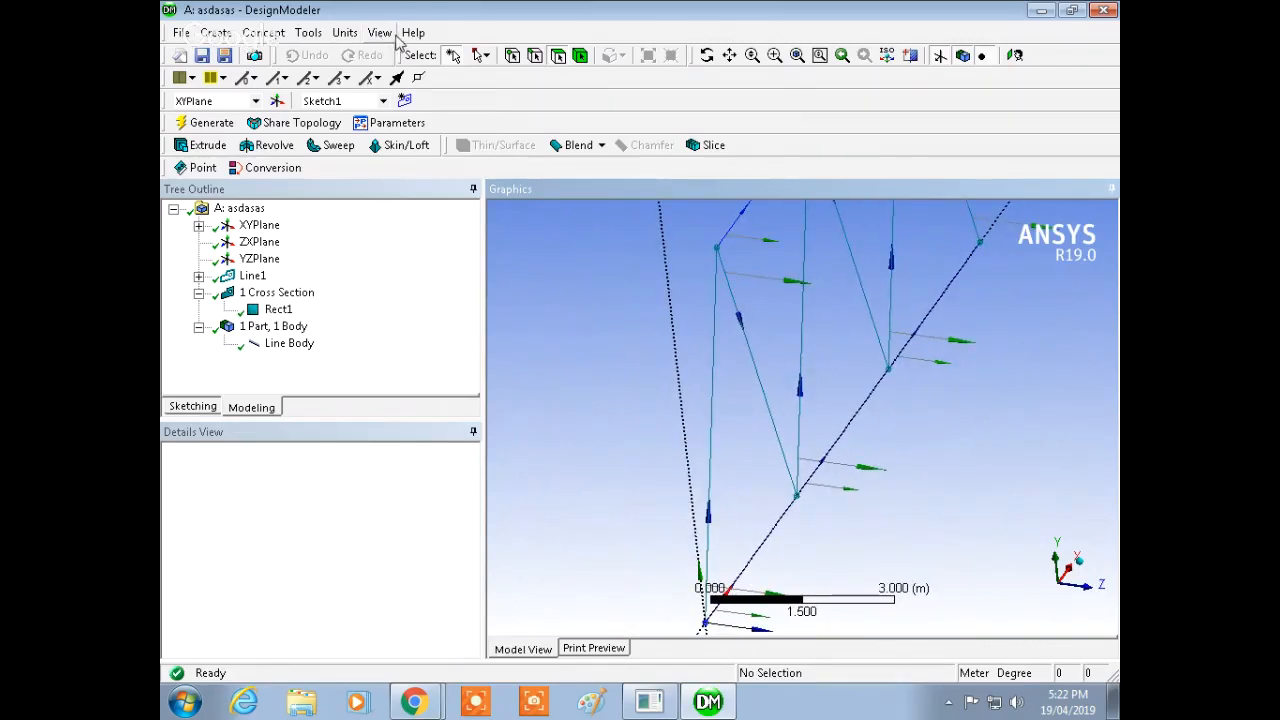
pyautogui.click(383, 33)
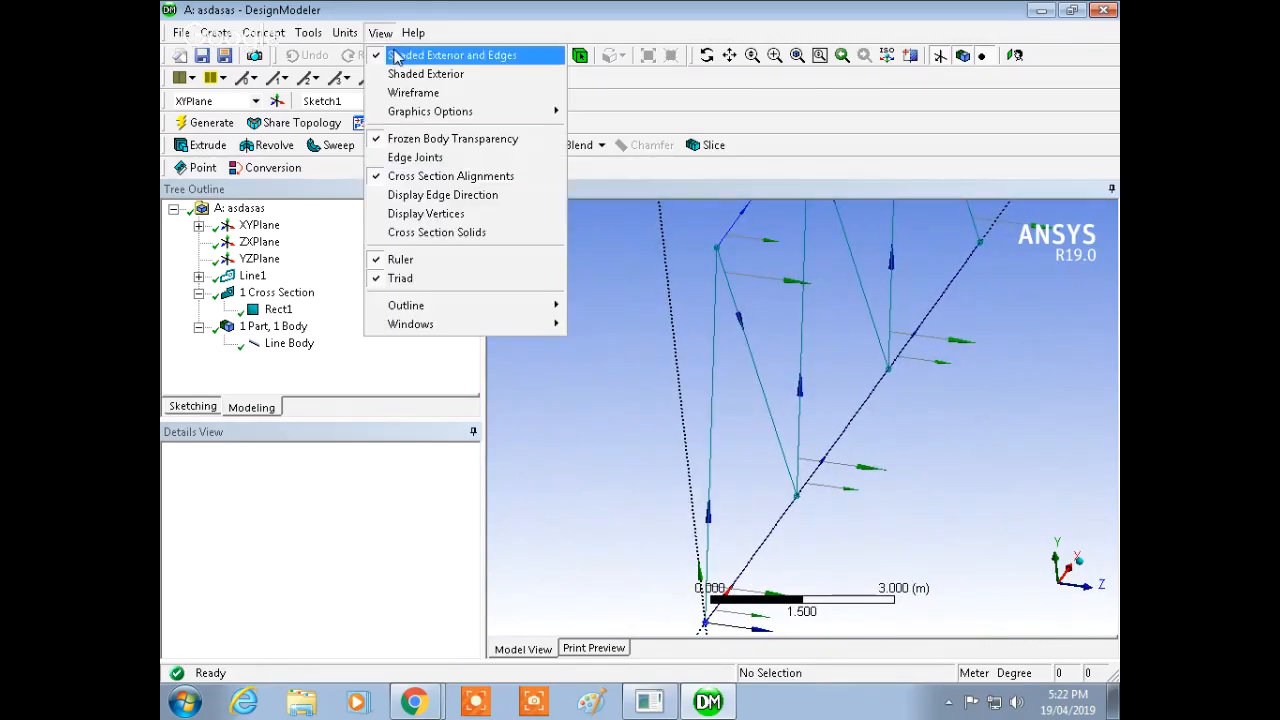
pyautogui.click(451, 238)
# Step: Rotate and zoom around the truss to examine the members with their cross section solids
pyautogui.keyDown('ctrl'); pyautogui.moveTo(733, 398); pyautogui.dragTo(736, 289, button='middle'); pyautogui.keyUp('ctrl')
pyautogui.scroll(8, 731, 326)
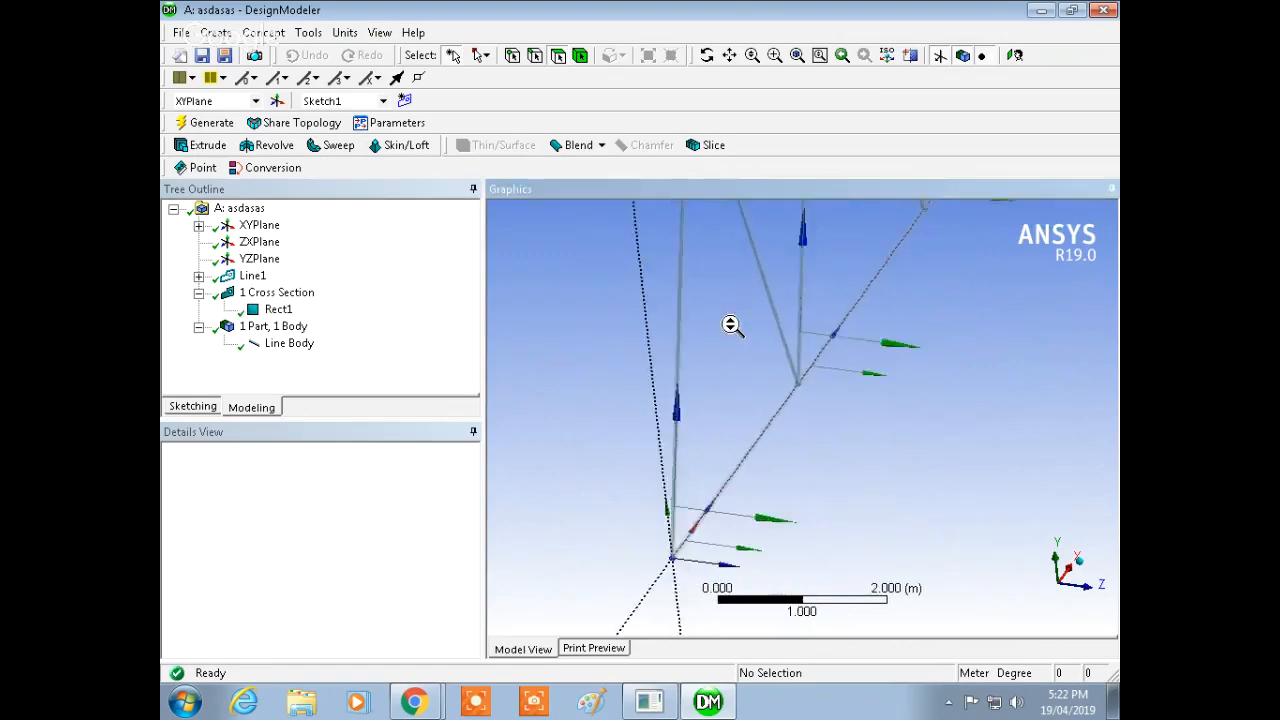
pyautogui.keyDown('ctrl'); pyautogui.moveTo(648, 367); pyautogui.dragTo(891, 312, button='middle'); pyautogui.keyUp('ctrl')
pyautogui.keyDown('shift'); pyautogui.moveTo(817, 336); pyautogui.dragTo(838, 370, button='middle'); pyautogui.keyUp('shift')
pyautogui.moveTo(850, 480); pyautogui.dragTo(812, 415, button='middle')
pyautogui.keyDown('ctrl'); pyautogui.moveTo(853, 290); pyautogui.dragTo(840, 450, button='middle'); pyautogui.keyUp('ctrl')
pyautogui.moveTo(853, 318)
pyautogui.keyDown('shift'); pyautogui.mouseDown(button='middle')
pyautogui.moveTo(866, 480)
pyautogui.moveTo(885, 426)
pyautogui.mouseUp(button='middle'); pyautogui.keyUp('shift')
pyautogui.keyDown('ctrl'); pyautogui.moveTo(922, 370); pyautogui.dragTo(864, 476, button='middle'); pyautogui.keyUp('ctrl')
pyautogui.keyDown('shift'); pyautogui.moveTo(859, 356); pyautogui.dragTo(889, 378, button='middle'); pyautogui.keyUp('shift')
pyautogui.keyDown('ctrl'); pyautogui.moveTo(831, 317); pyautogui.dragTo(780, 380, button='middle'); pyautogui.keyUp('ctrl')
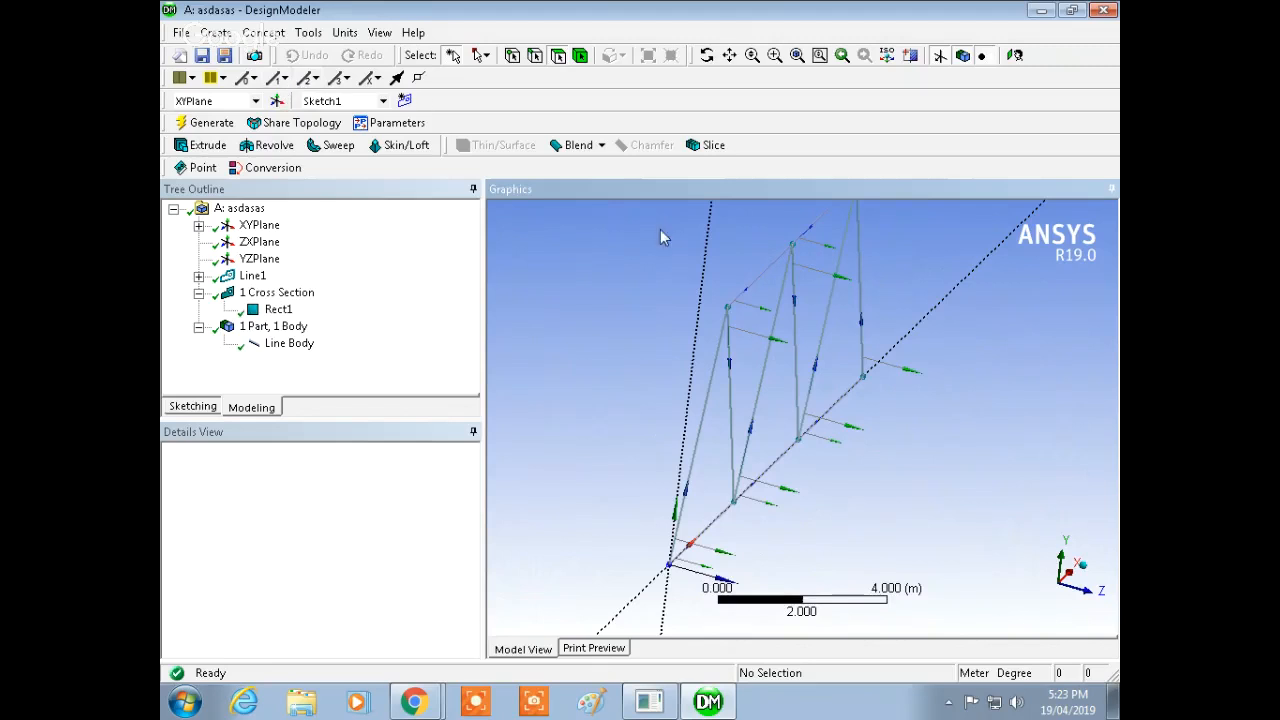
pyautogui.moveTo(827, 355); pyautogui.dragTo(796, 327, button='middle')
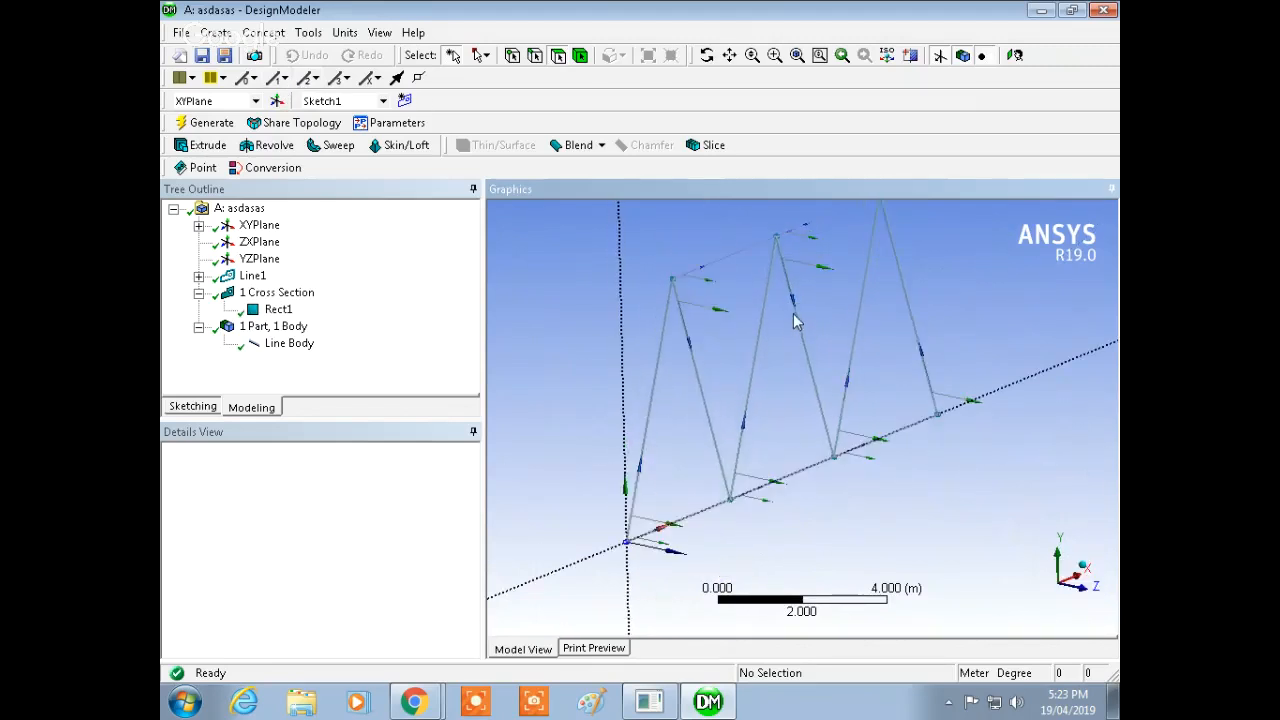
pyautogui.scroll(-1, 800, 325)
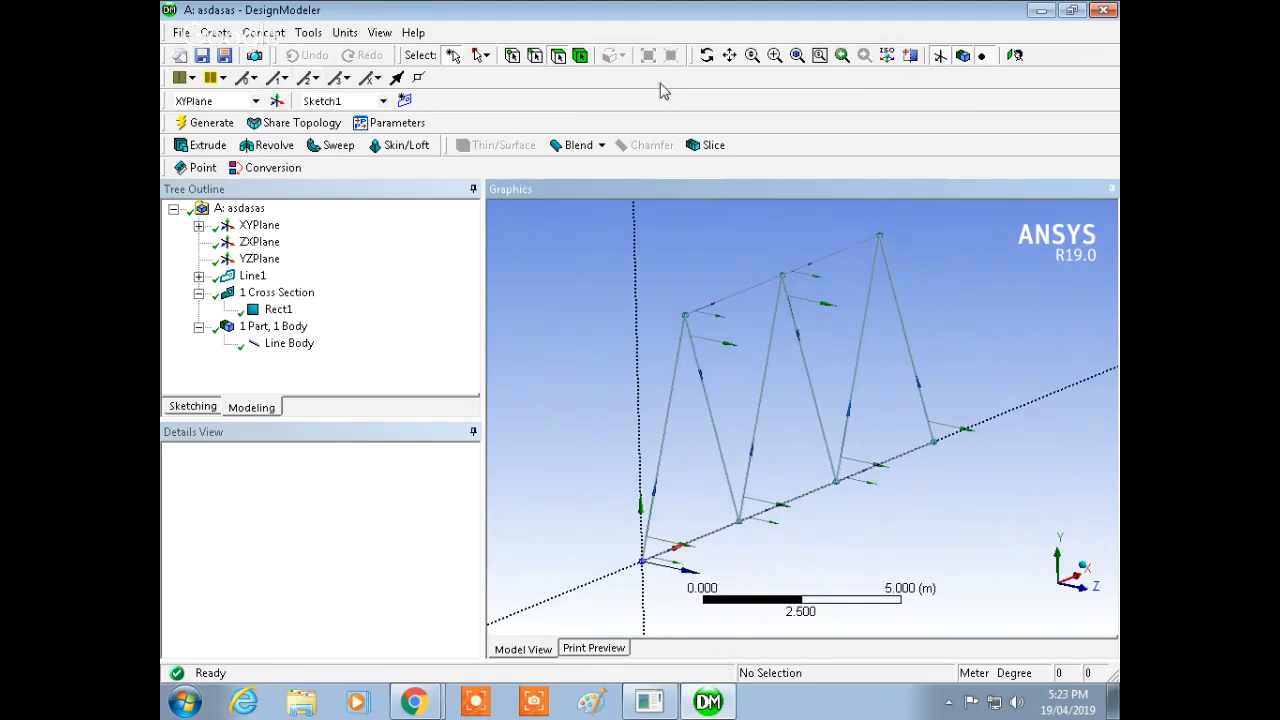
# Step: Save the geometry and close DesignModeler
pyautogui.click(202, 53)
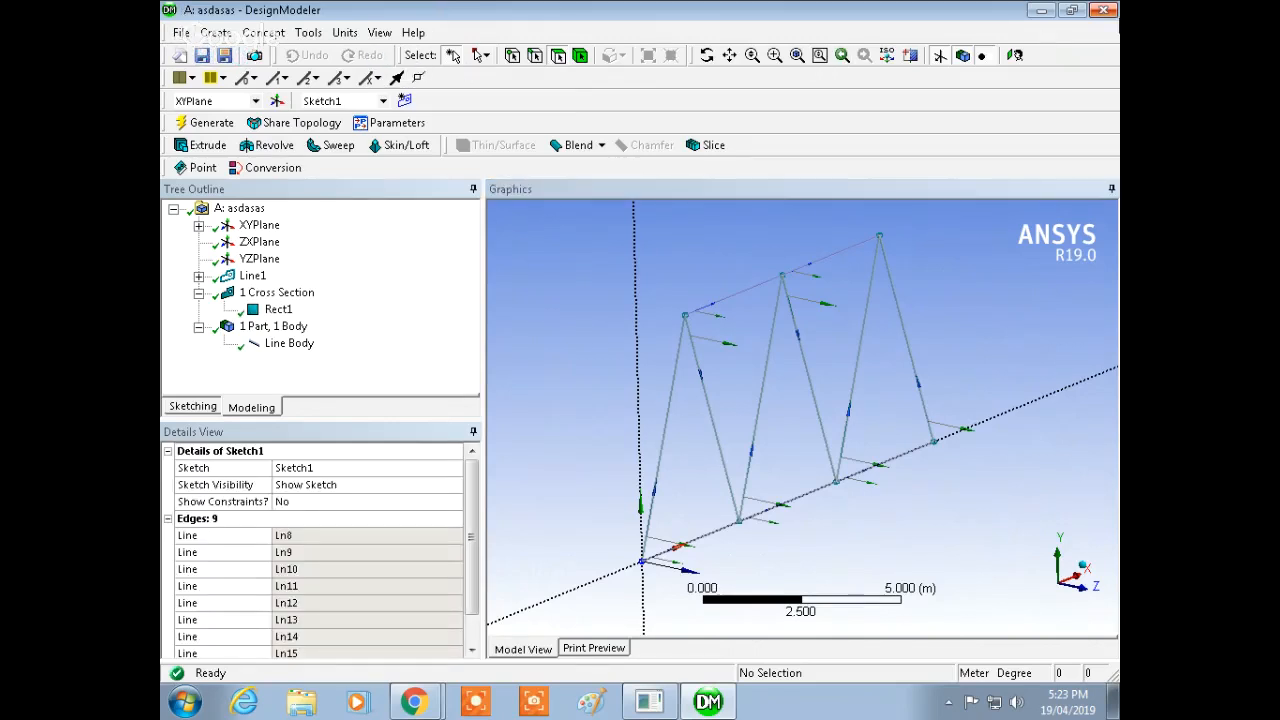
pyautogui.click(1107, 12)
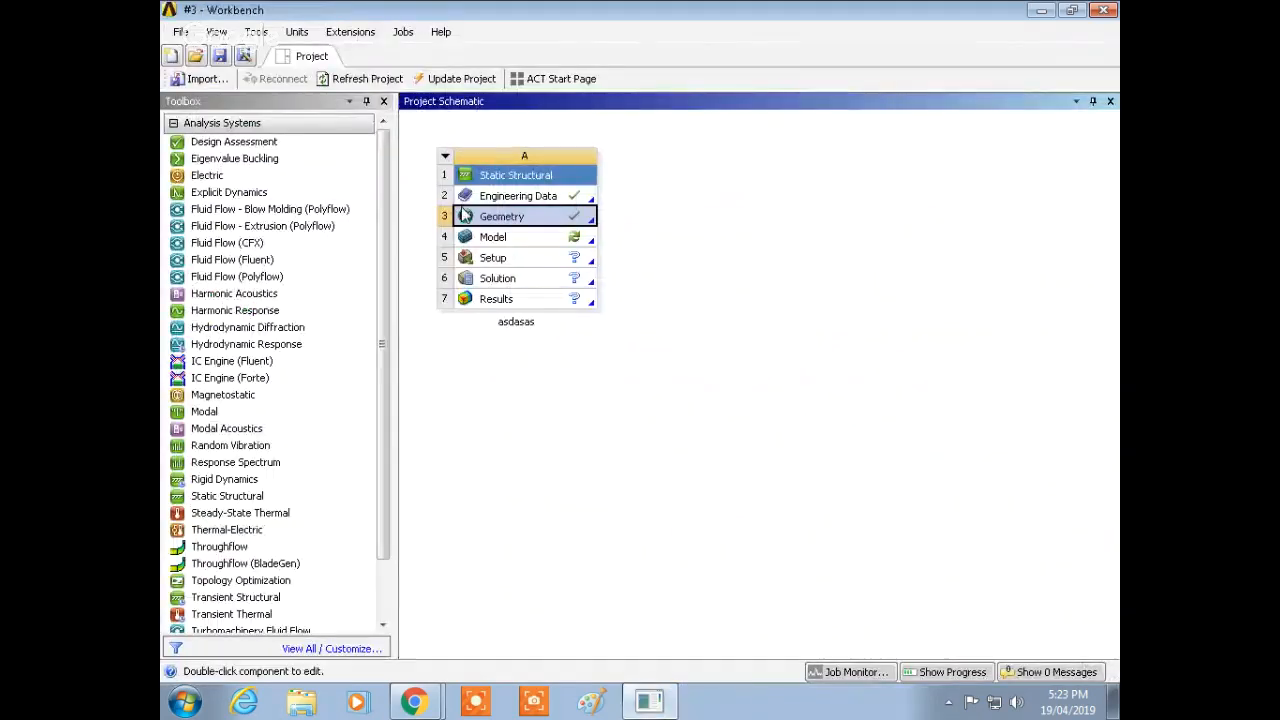
# Step: Open the Model cell of the Static Structural system in Mechanical
pyautogui.click(496, 242)
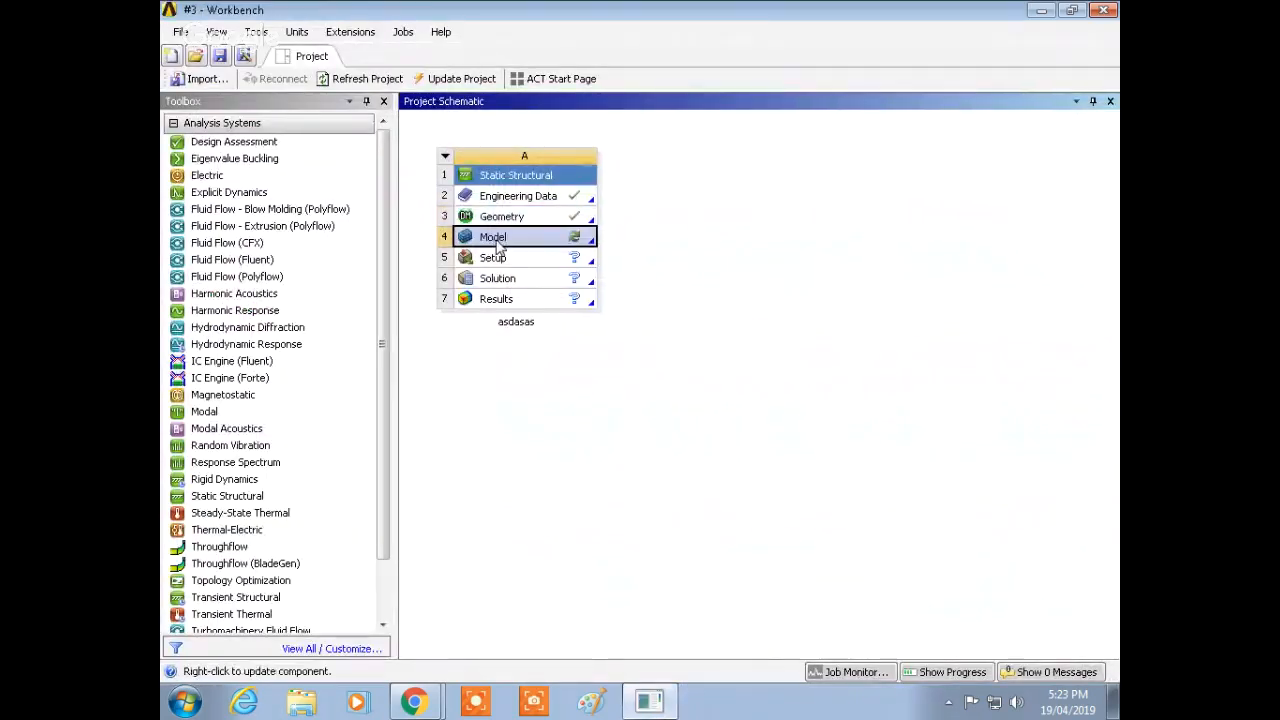
pyautogui.rightClick(498, 245)
pyautogui.click(600, 251)
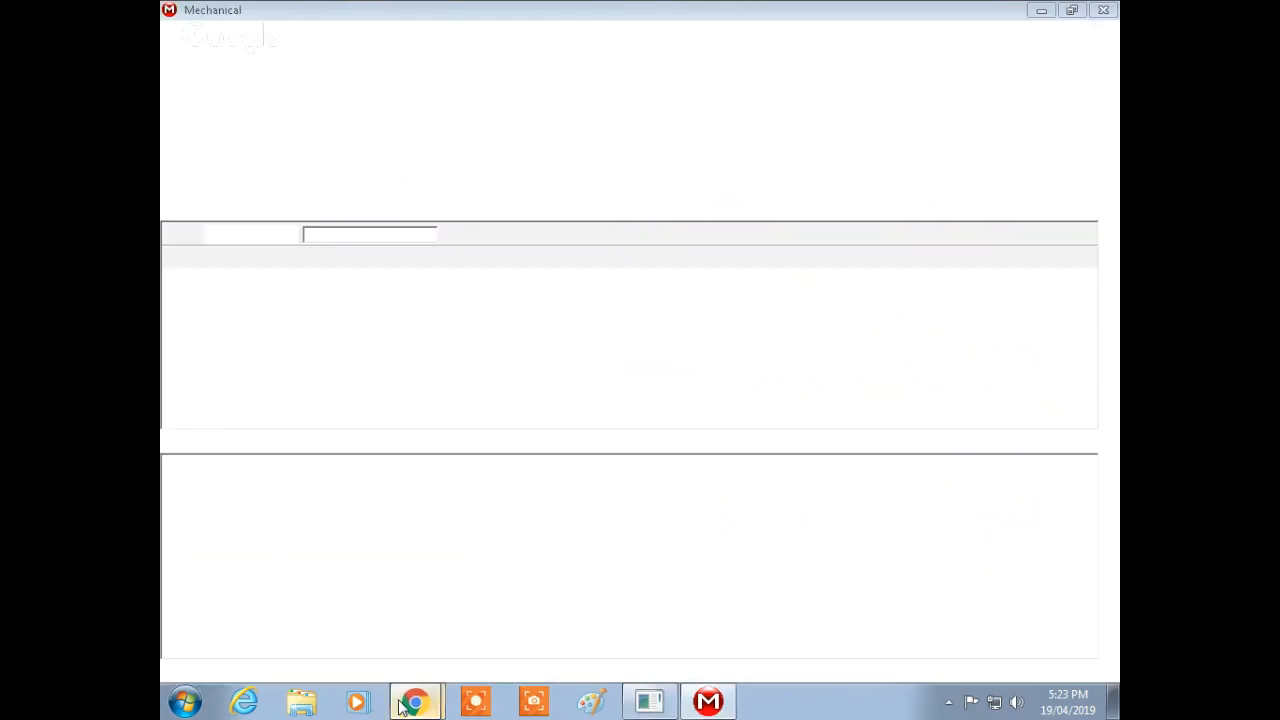
pyautogui.moveTo(401, 700)
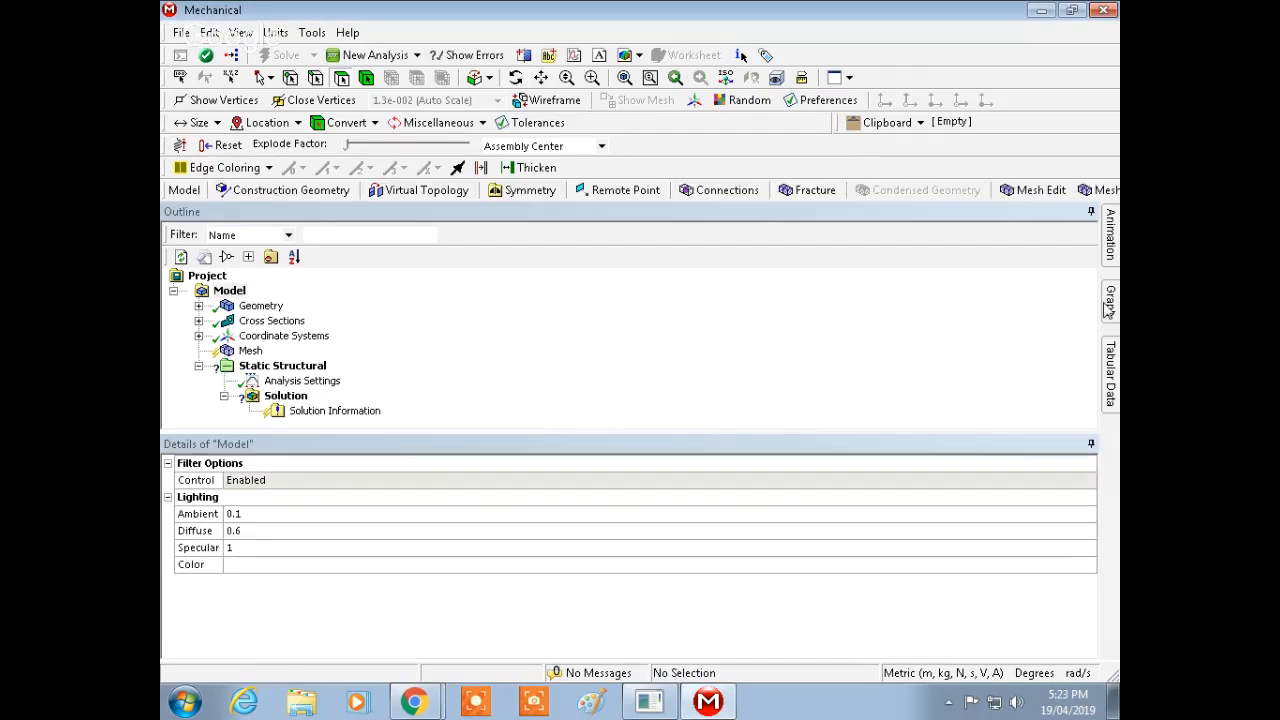
# Step: Generate the mesh for the truss model
pyautogui.moveTo(834, 339); pyautogui.dragTo(867, 345, button='middle')
pyautogui.moveTo(772, 384); pyautogui.dragTo(831, 374)
pyautogui.click(250, 351)
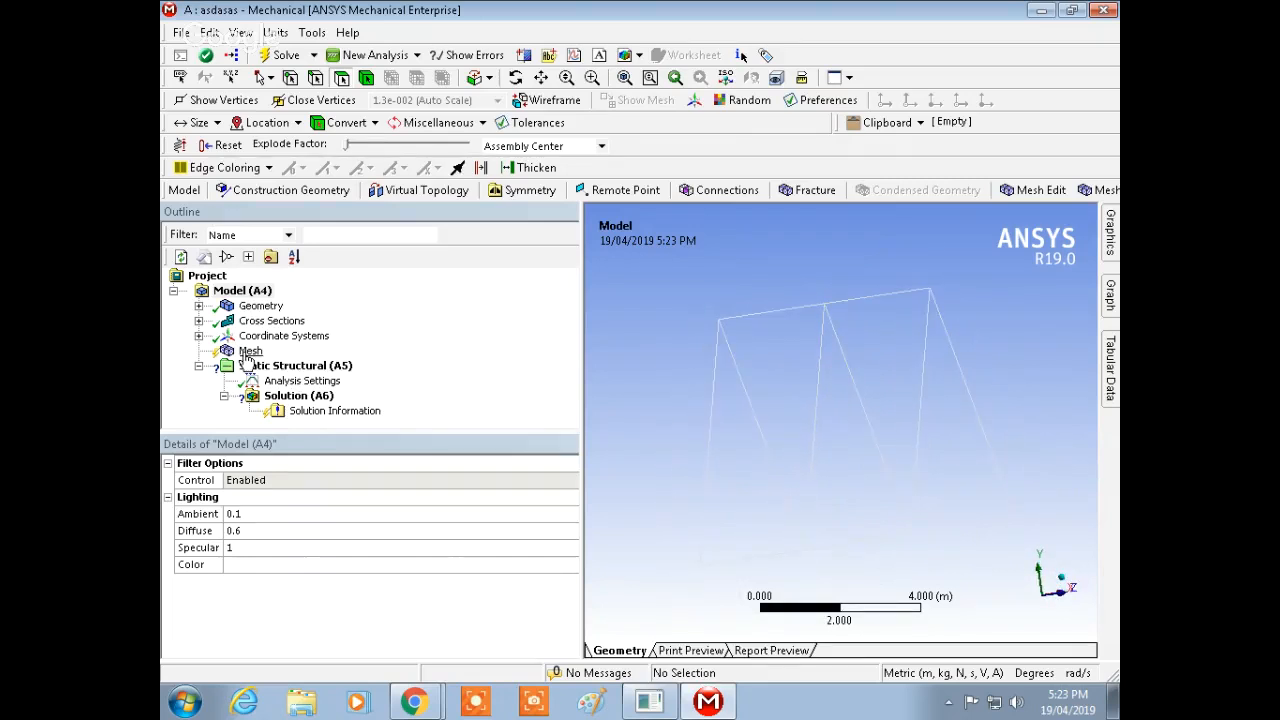
pyautogui.rightClick(248, 352)
pyautogui.click(348, 420)
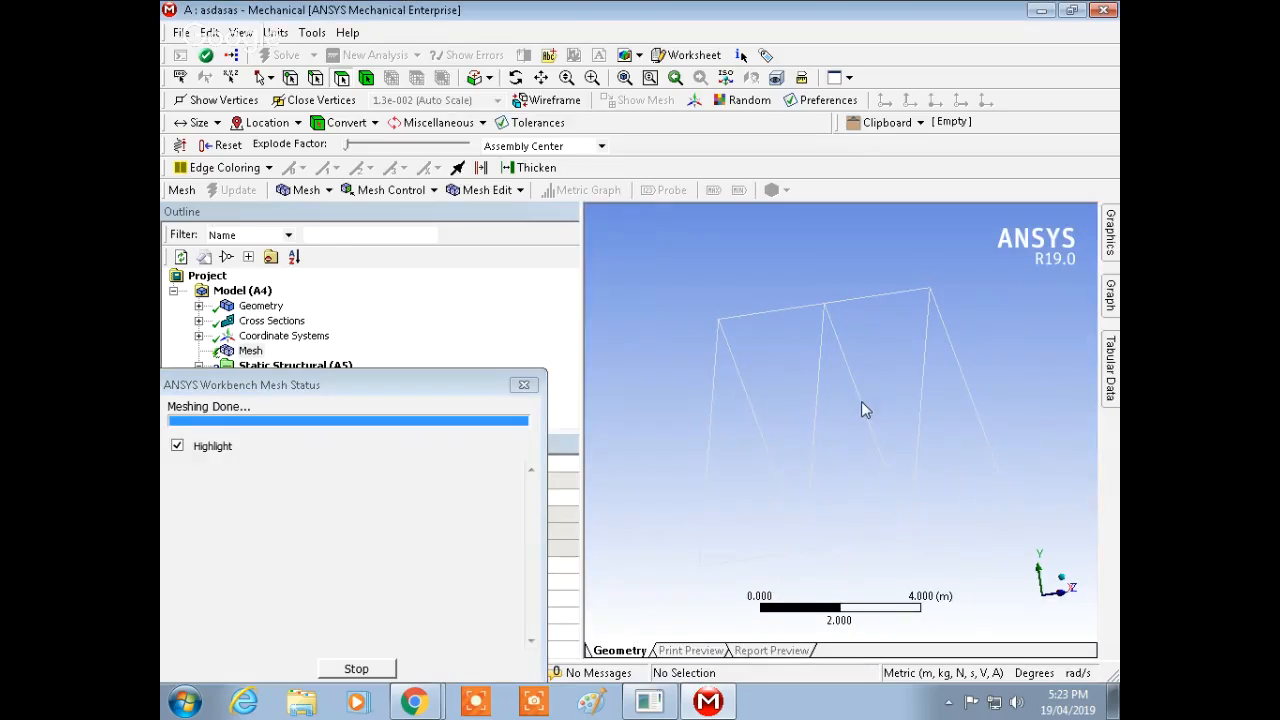
pyautogui.keyDown('ctrl'); pyautogui.moveTo(828, 424); pyautogui.dragTo(698, 354, button='middle'); pyautogui.keyUp('ctrl')
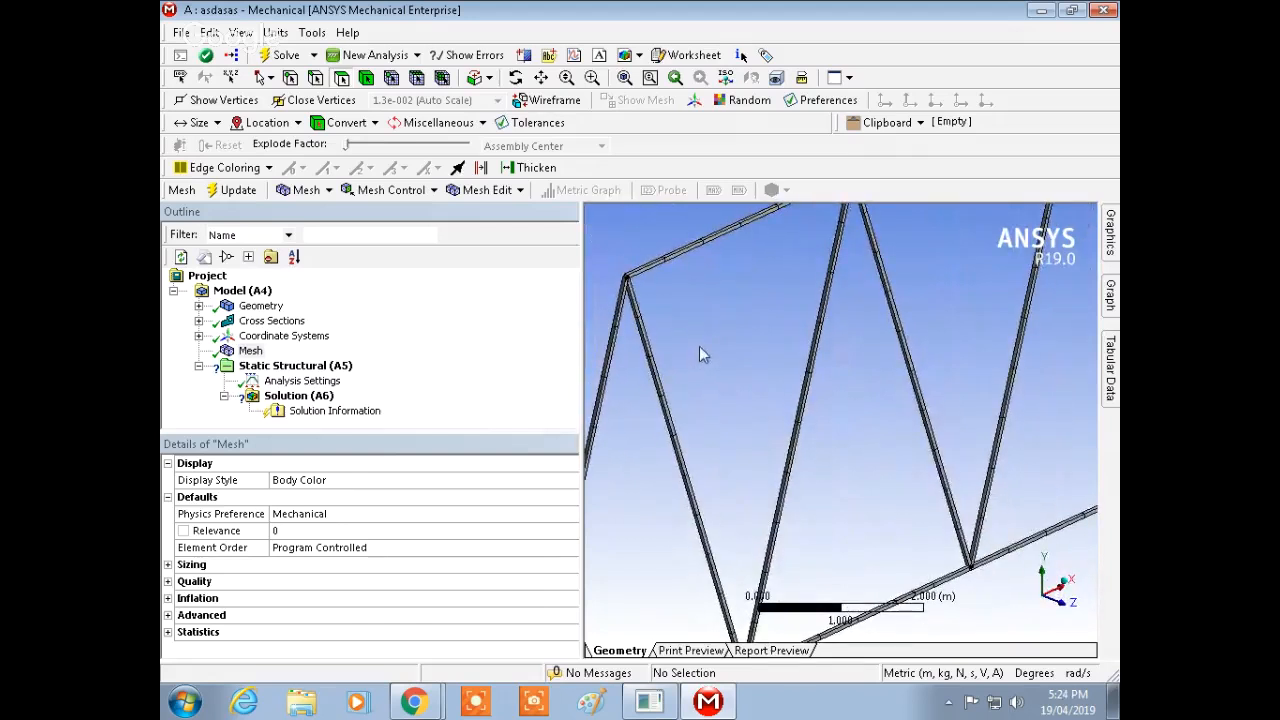
# Step: Insert a Sizing mesh control under Mesh
pyautogui.rightClick(251, 353)
pyautogui.moveTo(283, 364)
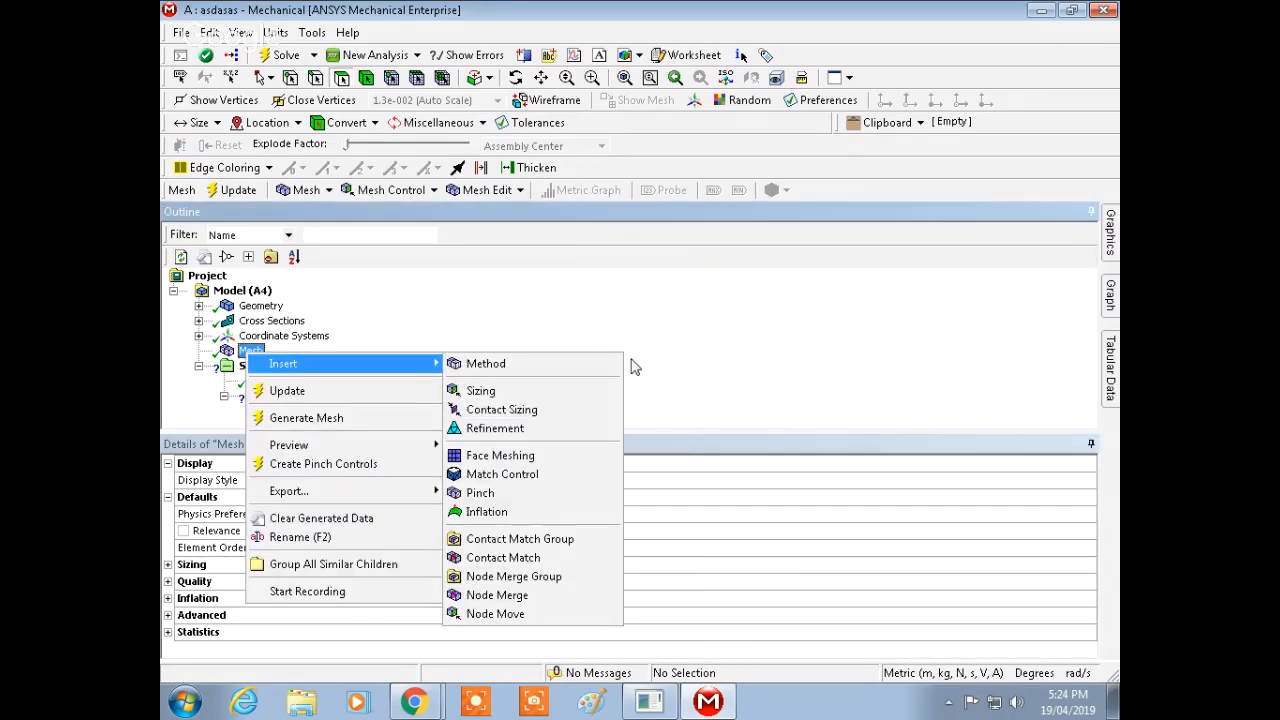
pyautogui.click(519, 397)
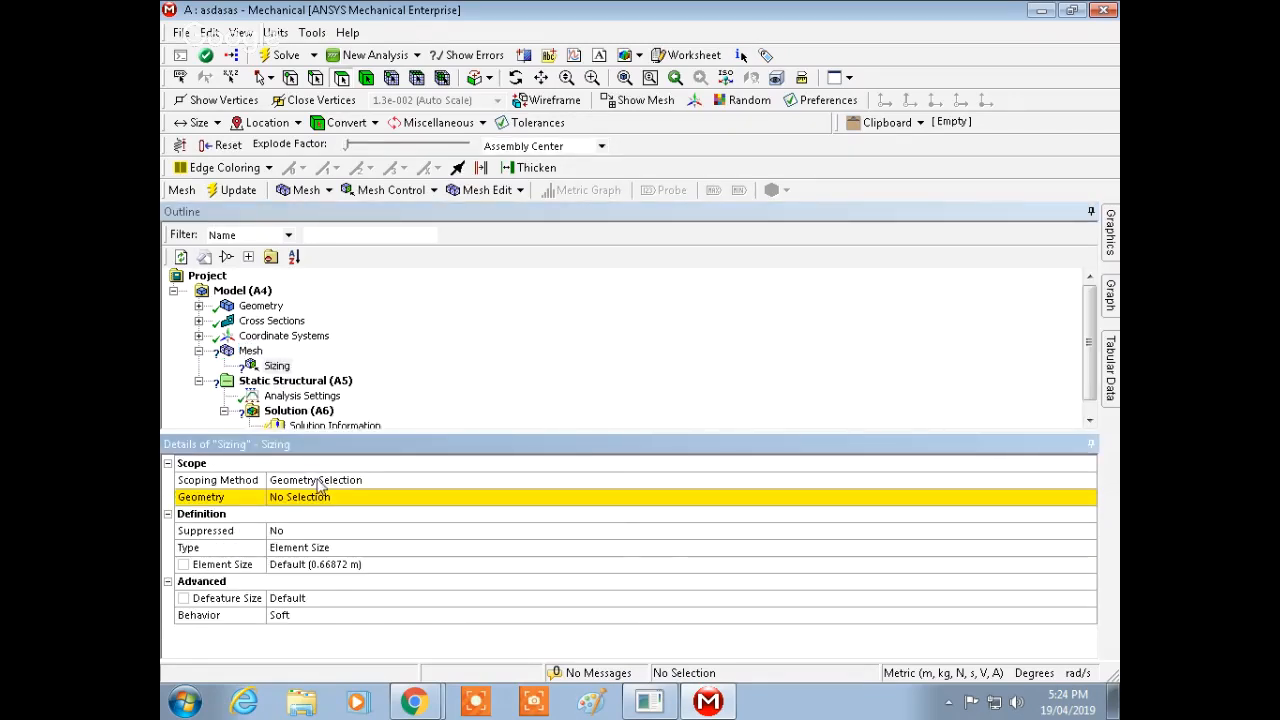
# Step: Inspect the Geometry branch of the model tree and its details
pyautogui.click(336, 499)
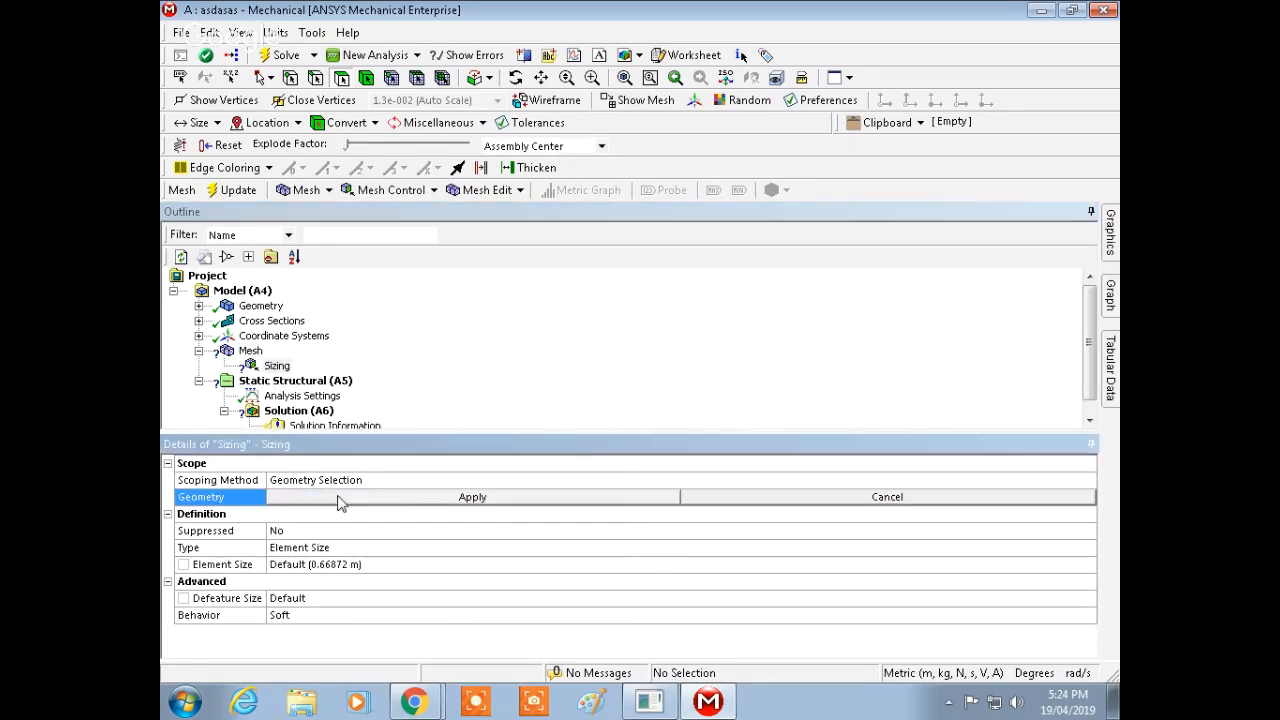
pyautogui.click(231, 308)
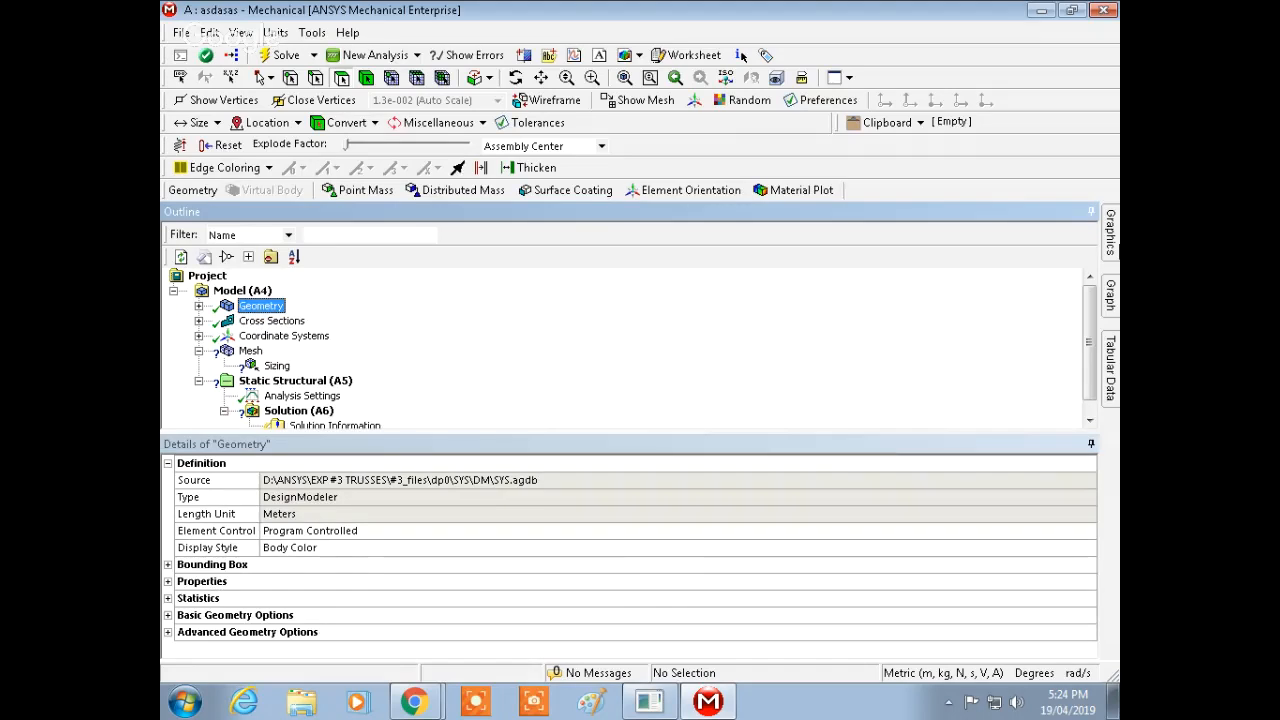
pyautogui.click(198, 306)
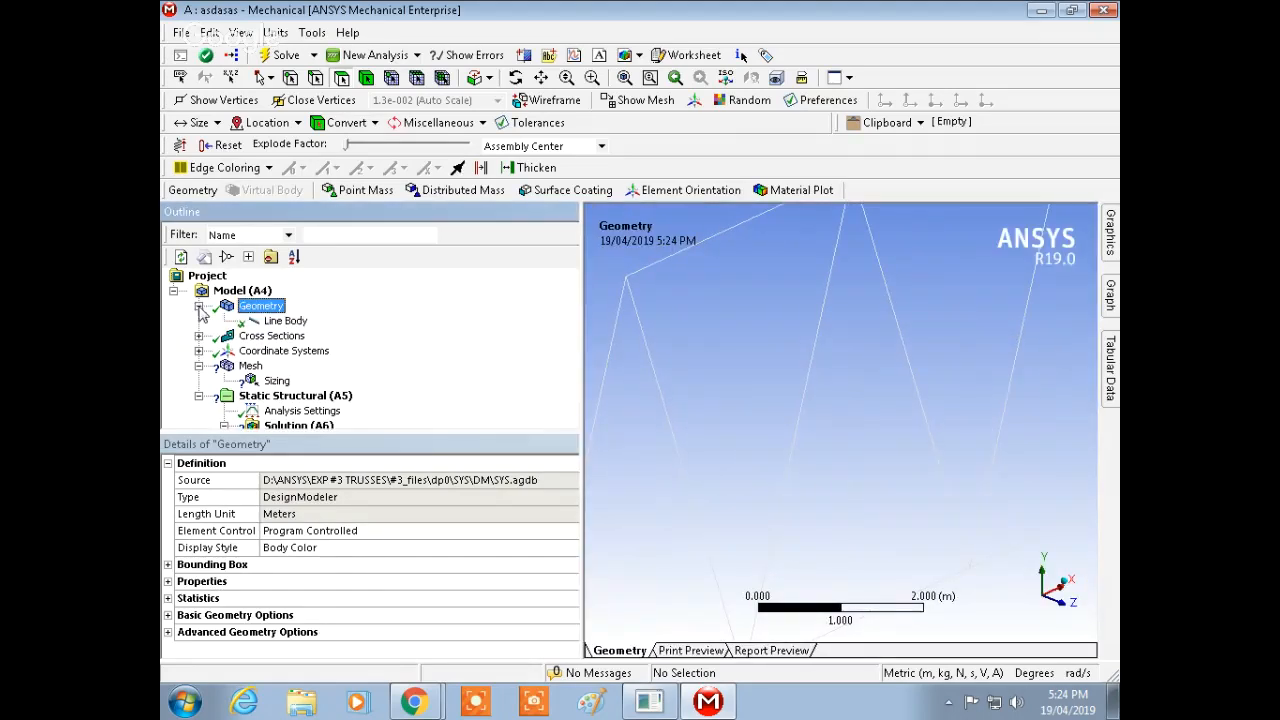
pyautogui.click(199, 306)
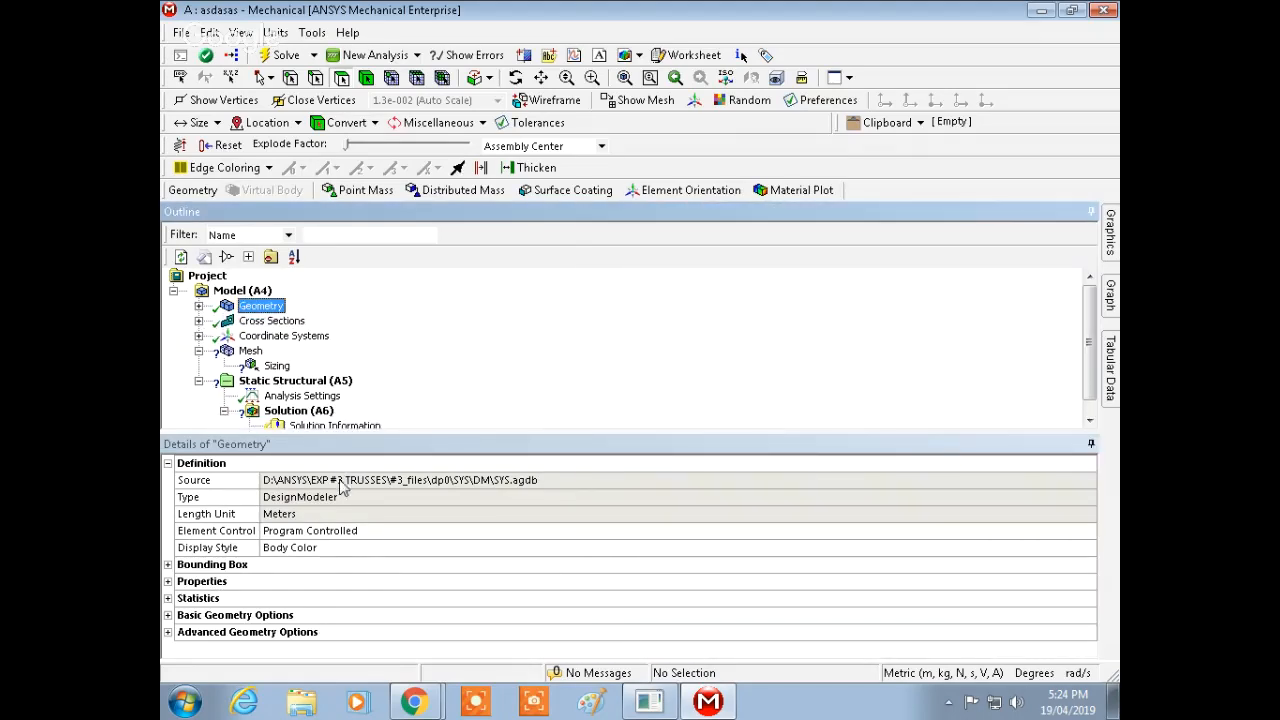
# Step: Scope the Sizing mesh control to the truss line body
pyautogui.click(277, 366)
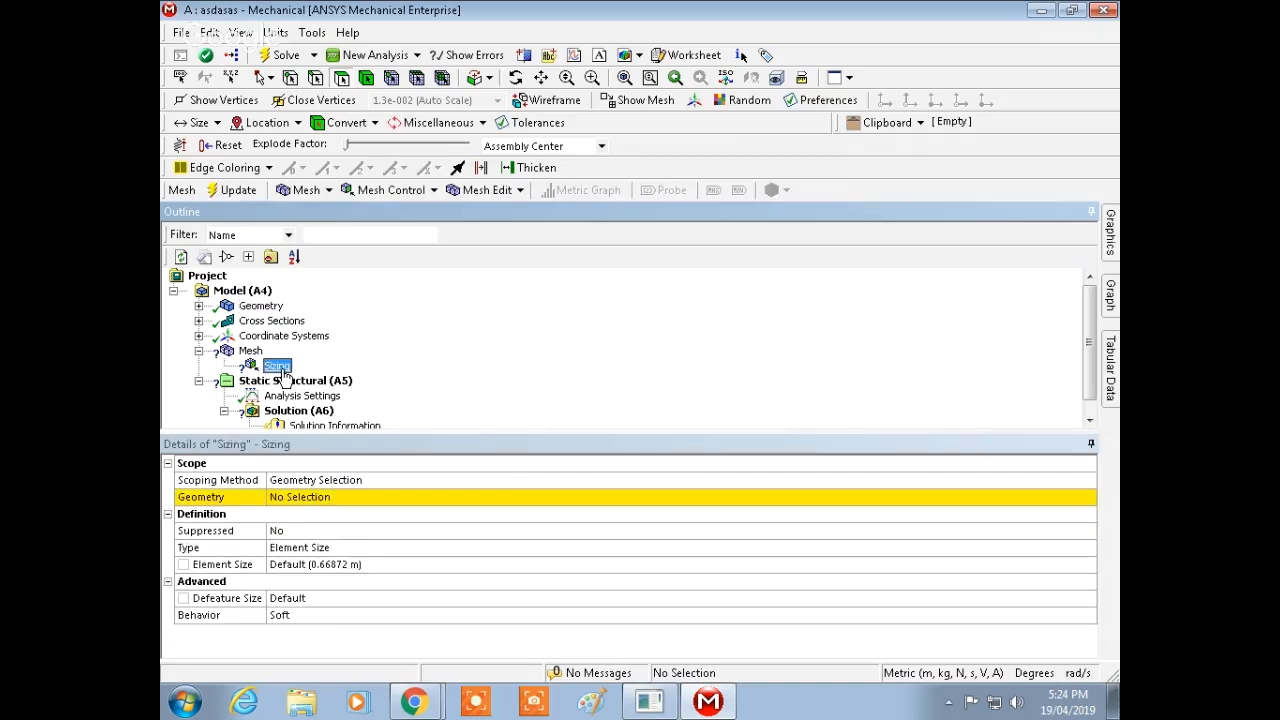
pyautogui.click(338, 499)
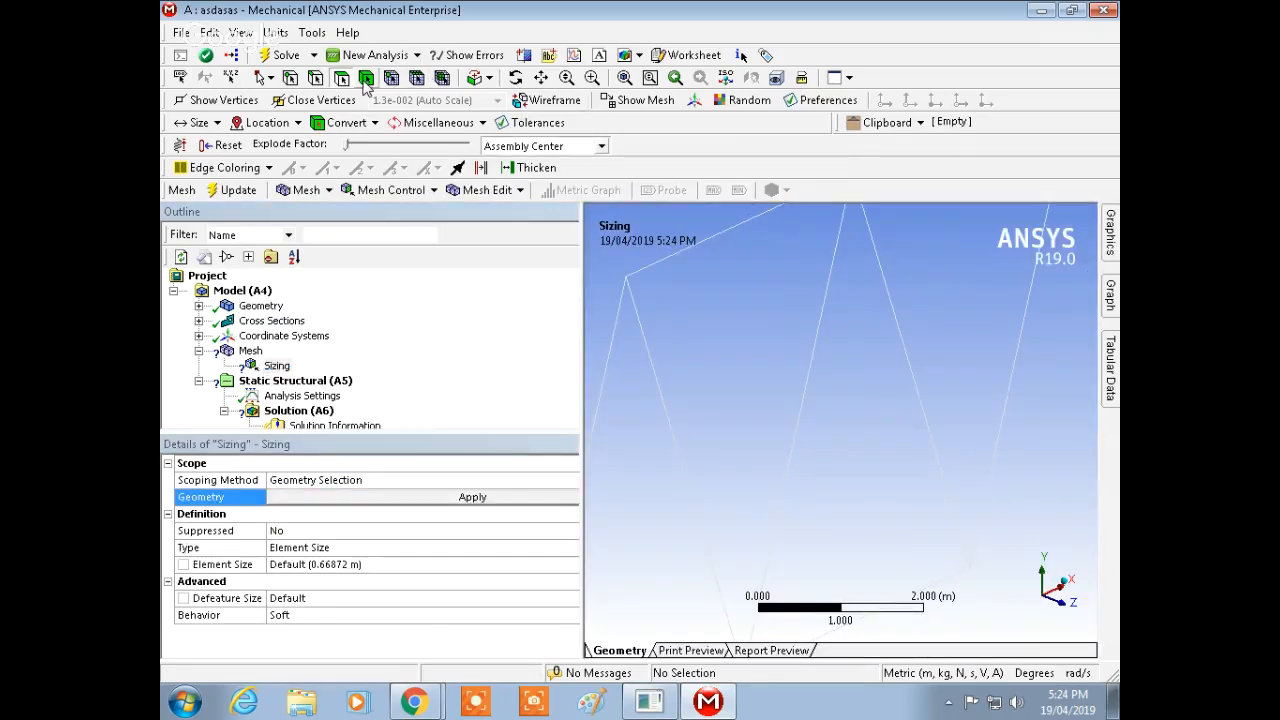
pyautogui.click(668, 408)
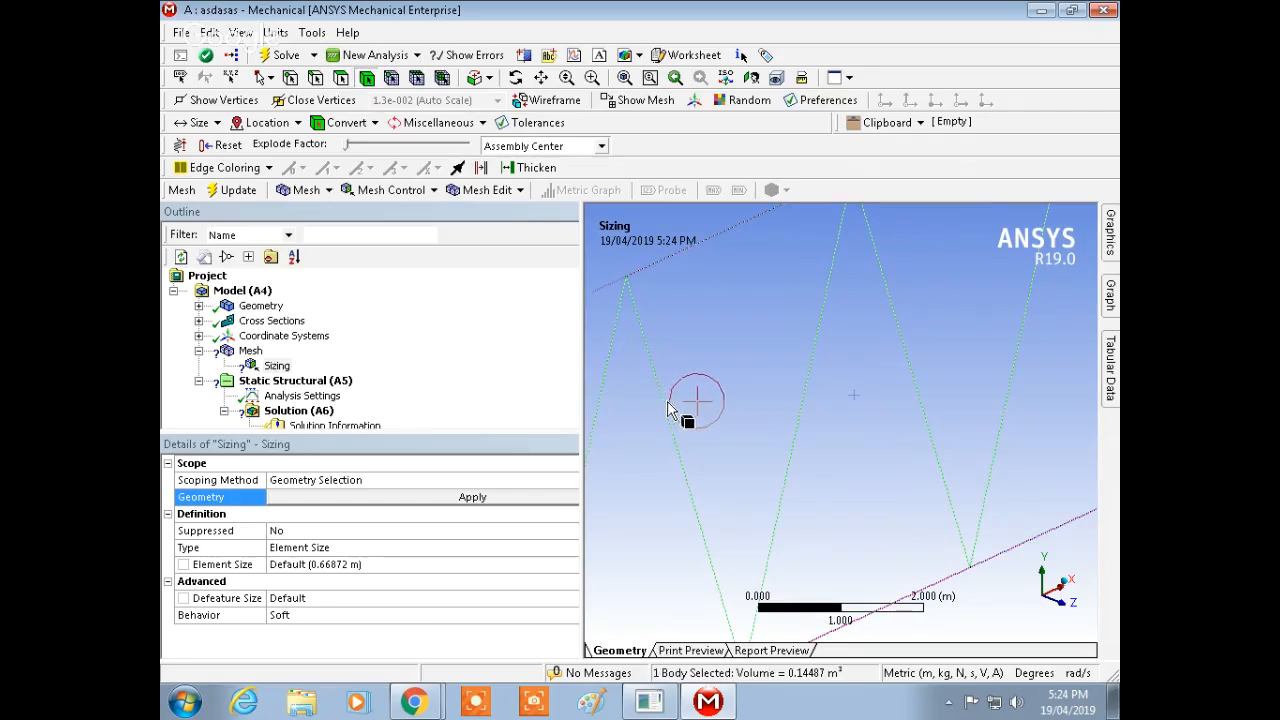
pyautogui.keyDown('ctrl'); pyautogui.moveTo(766, 323); pyautogui.dragTo(806, 366, button='middle'); pyautogui.keyUp('ctrl')
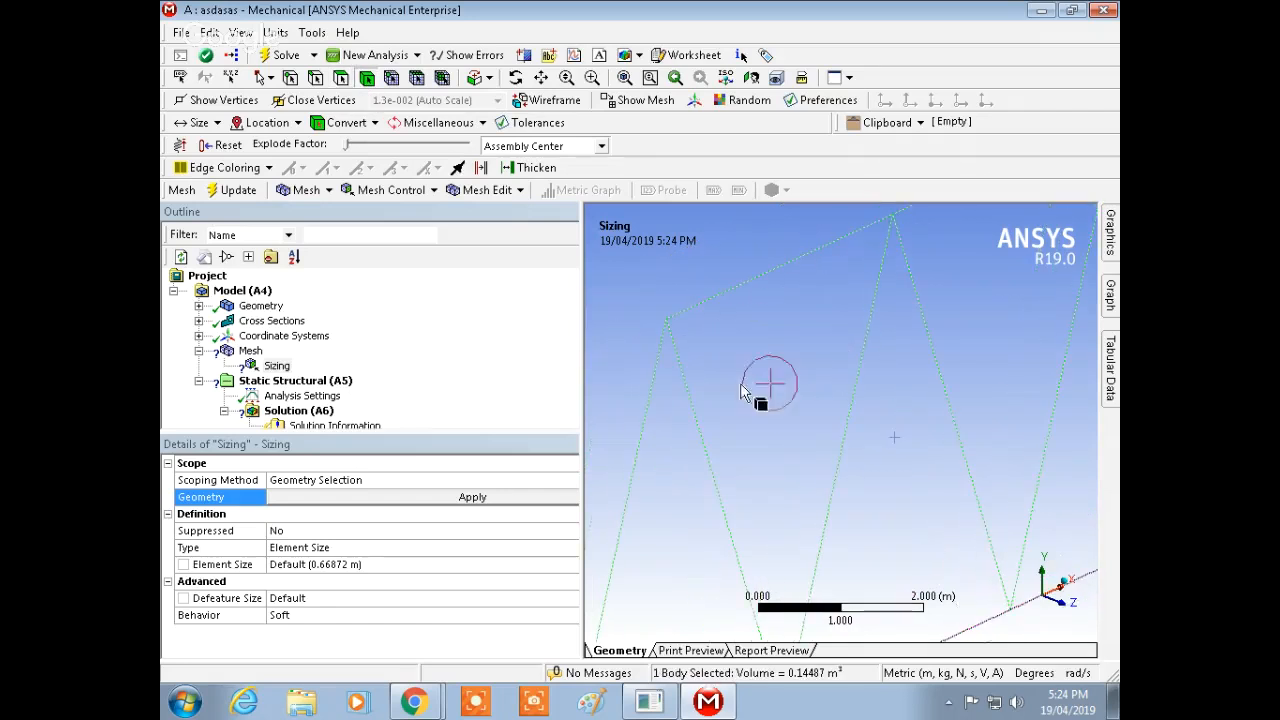
pyautogui.click(473, 497)
pyautogui.moveTo(1115, 250)
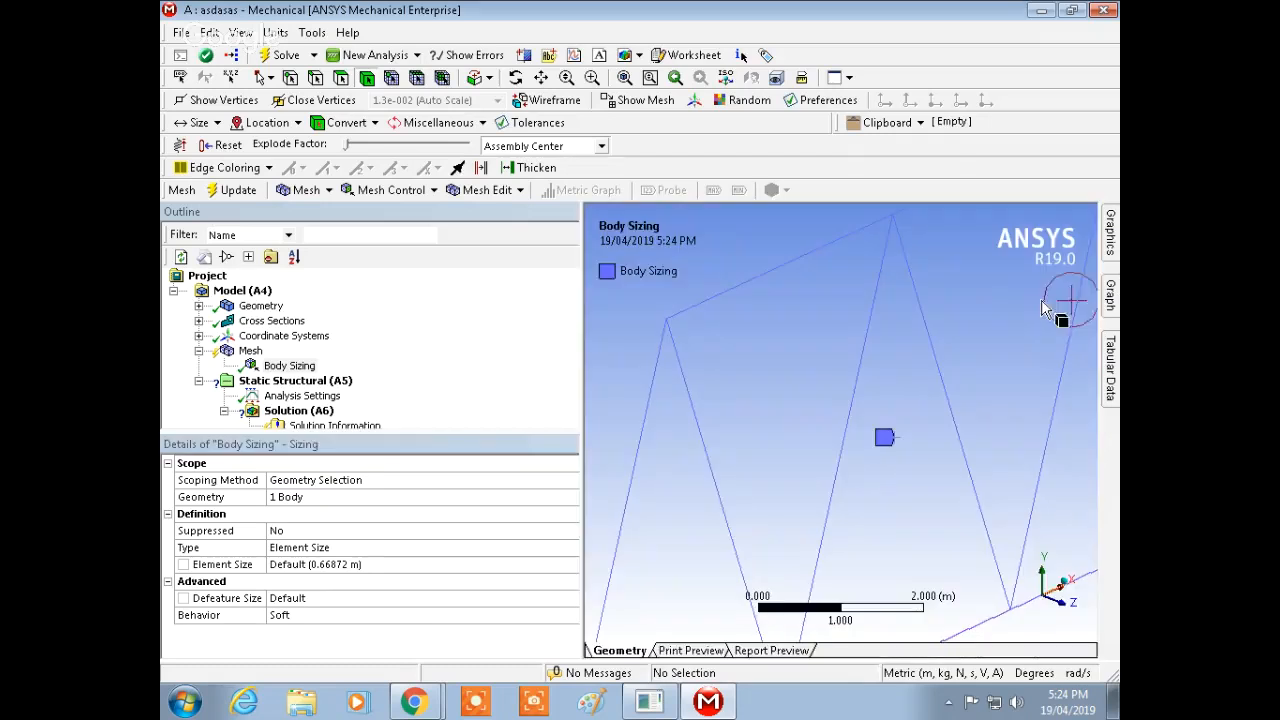
# Step: Set the body sizing element size to 4 m
pyautogui.keyDown('ctrl'); pyautogui.moveTo(786, 360); pyautogui.dragTo(821, 498, button='middle'); pyautogui.keyUp('ctrl')
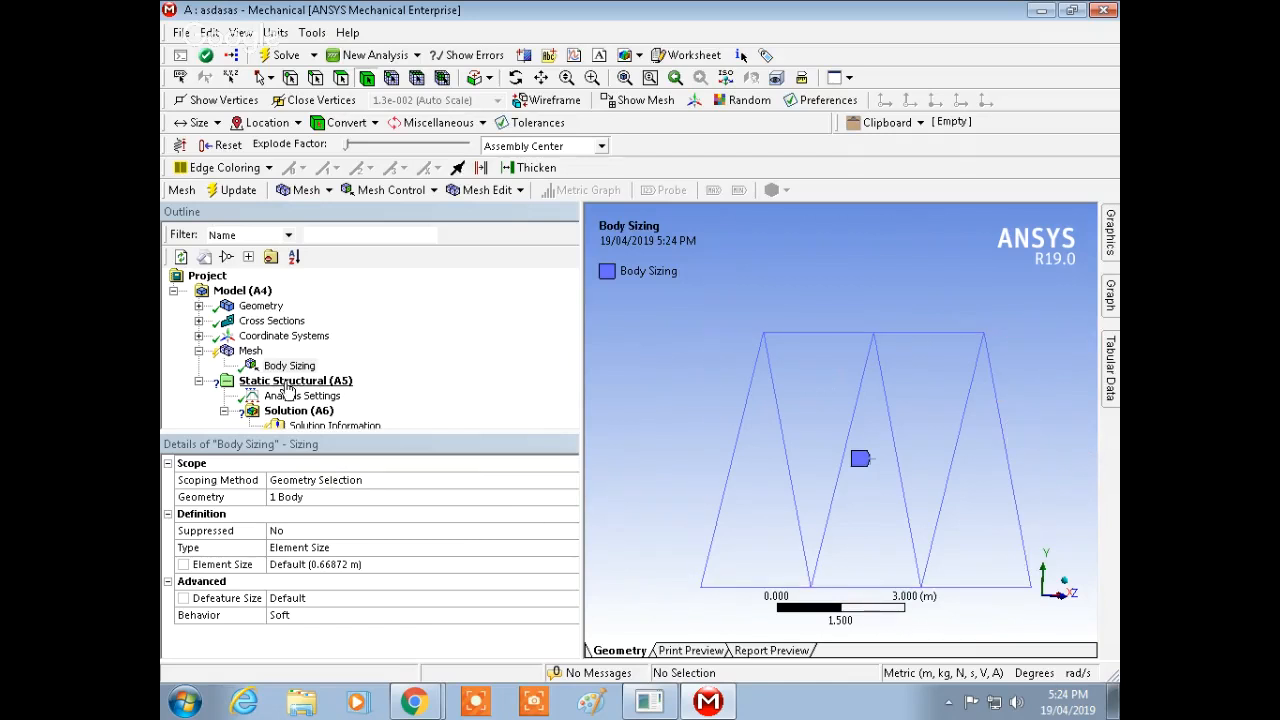
pyautogui.click(338, 564)
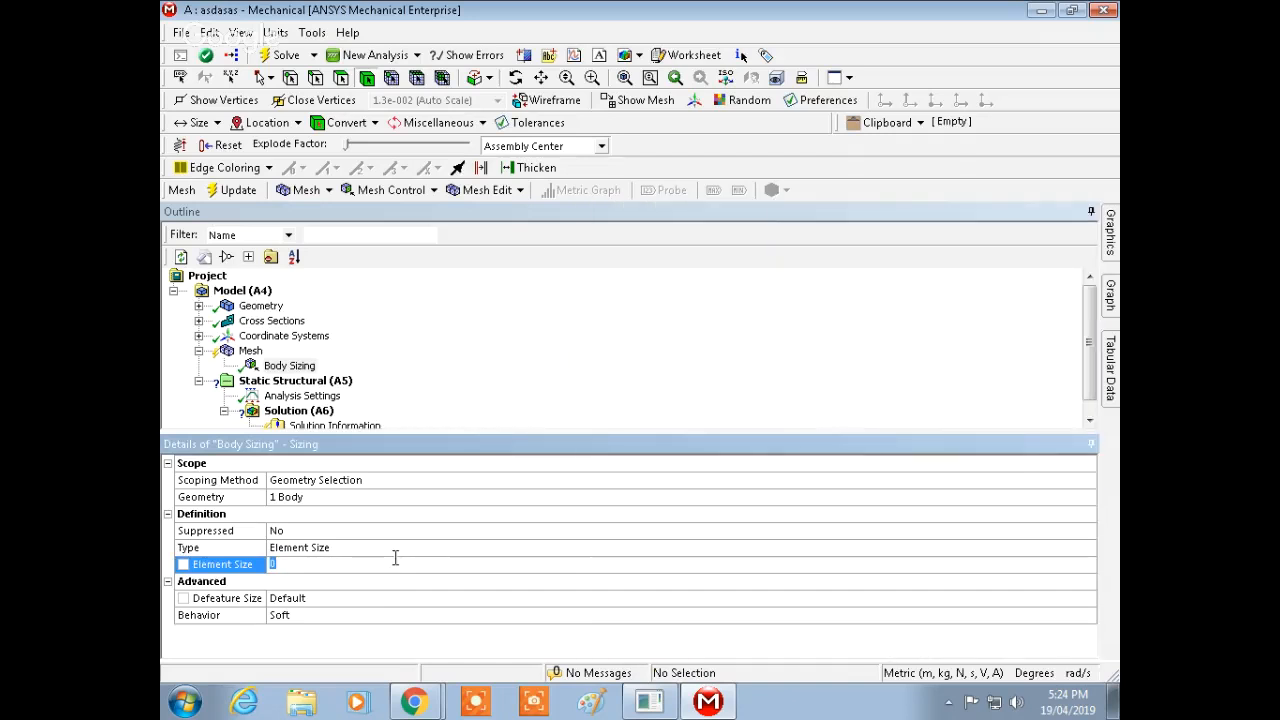
pyautogui.write('4')
pyautogui.press('Return')
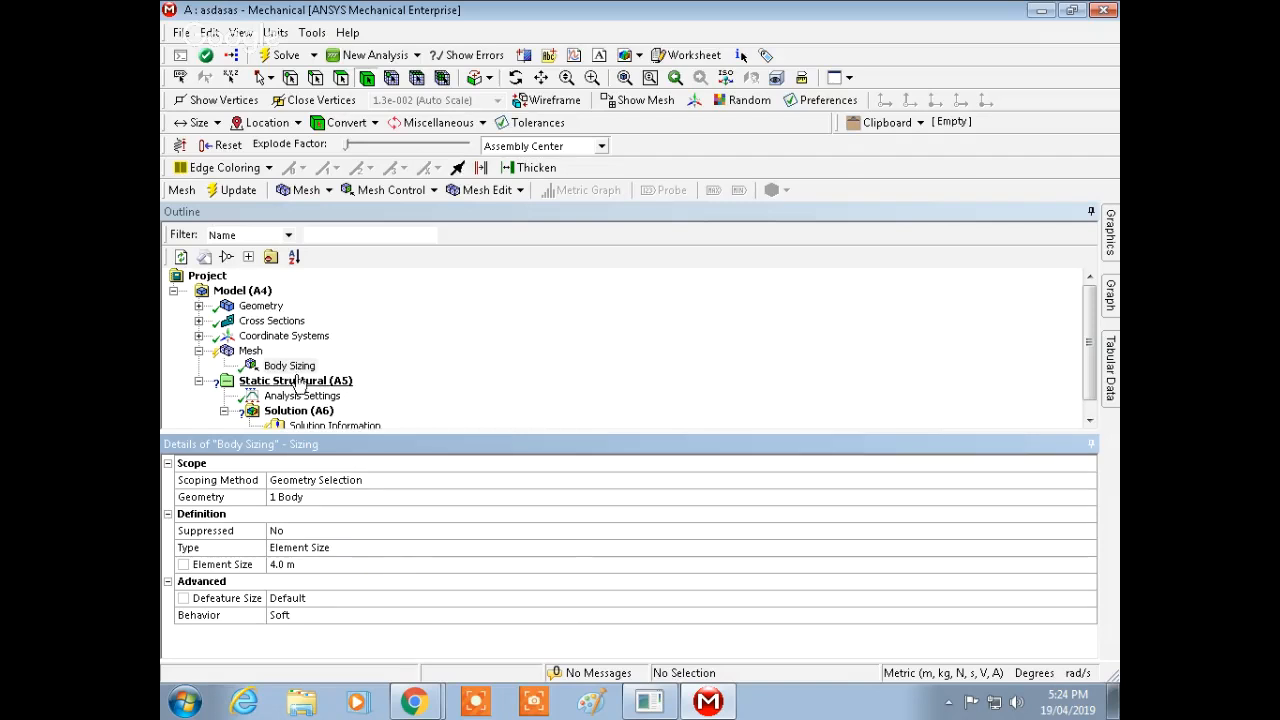
# Step: Generate the mesh with the 4 m body sizing
pyautogui.rightClick(246, 349)
pyautogui.click(350, 409)
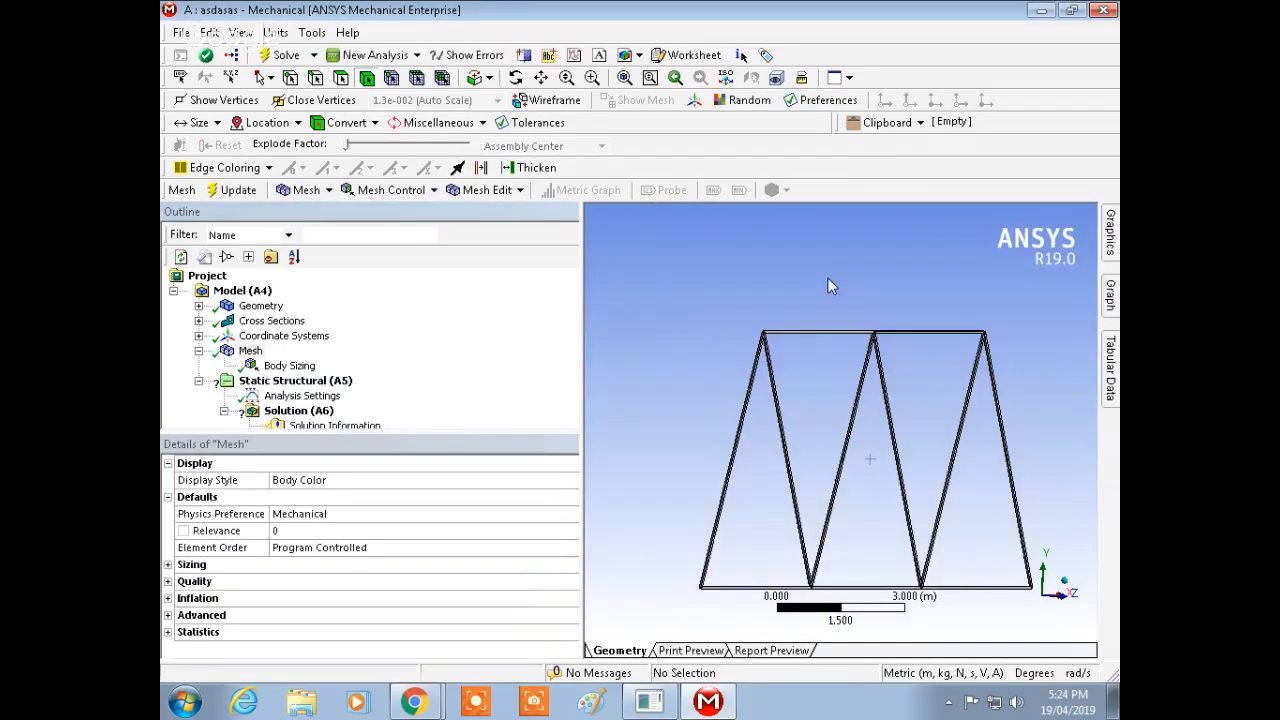
pyautogui.moveTo(829, 272); pyautogui.dragTo(872, 295, button='middle')
pyautogui.scroll(5, 849, 261)
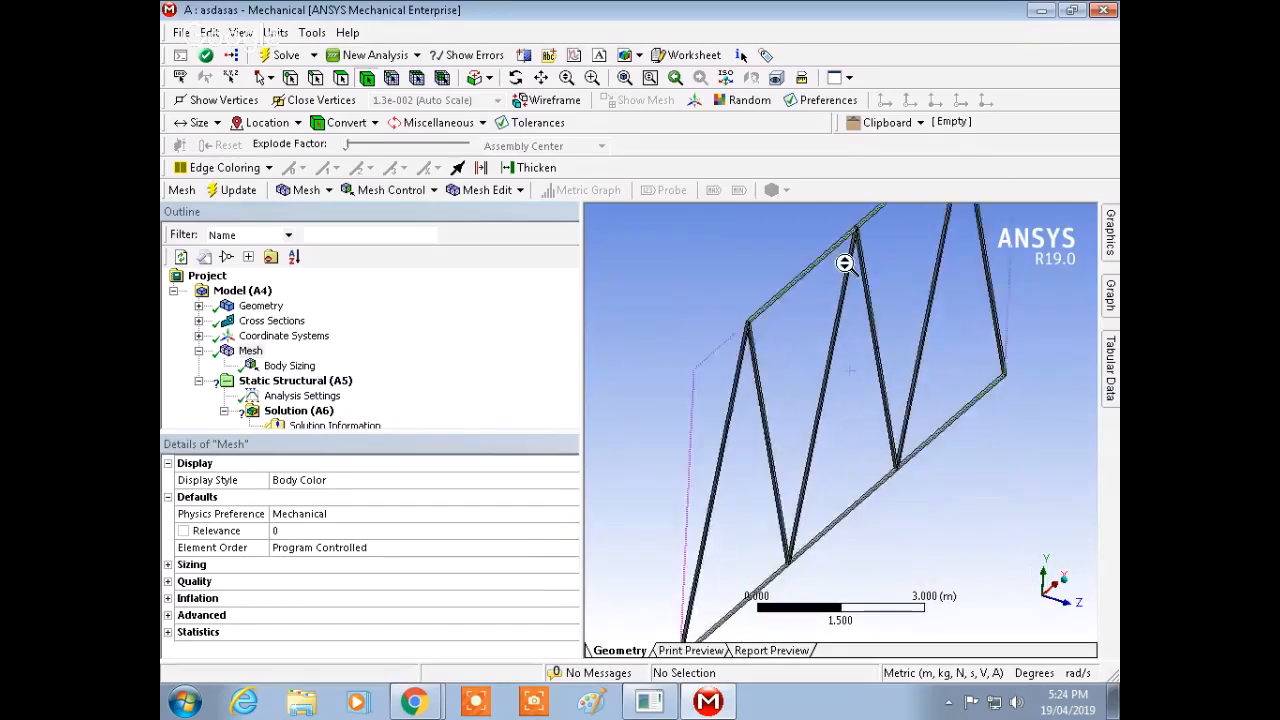
pyautogui.keyDown('ctrl'); pyautogui.moveTo(786, 293); pyautogui.dragTo(829, 323, button='middle'); pyautogui.keyUp('ctrl')
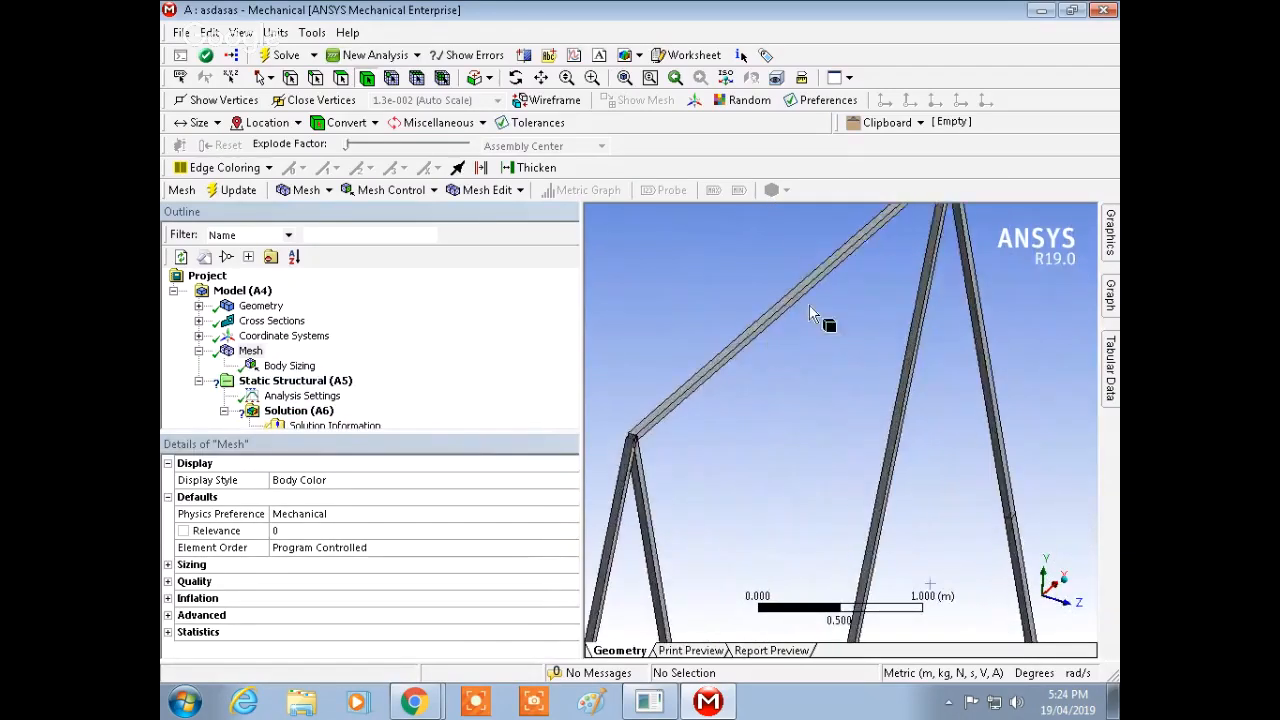
pyautogui.moveTo(810, 395); pyautogui.dragTo(806, 357, button='middle')
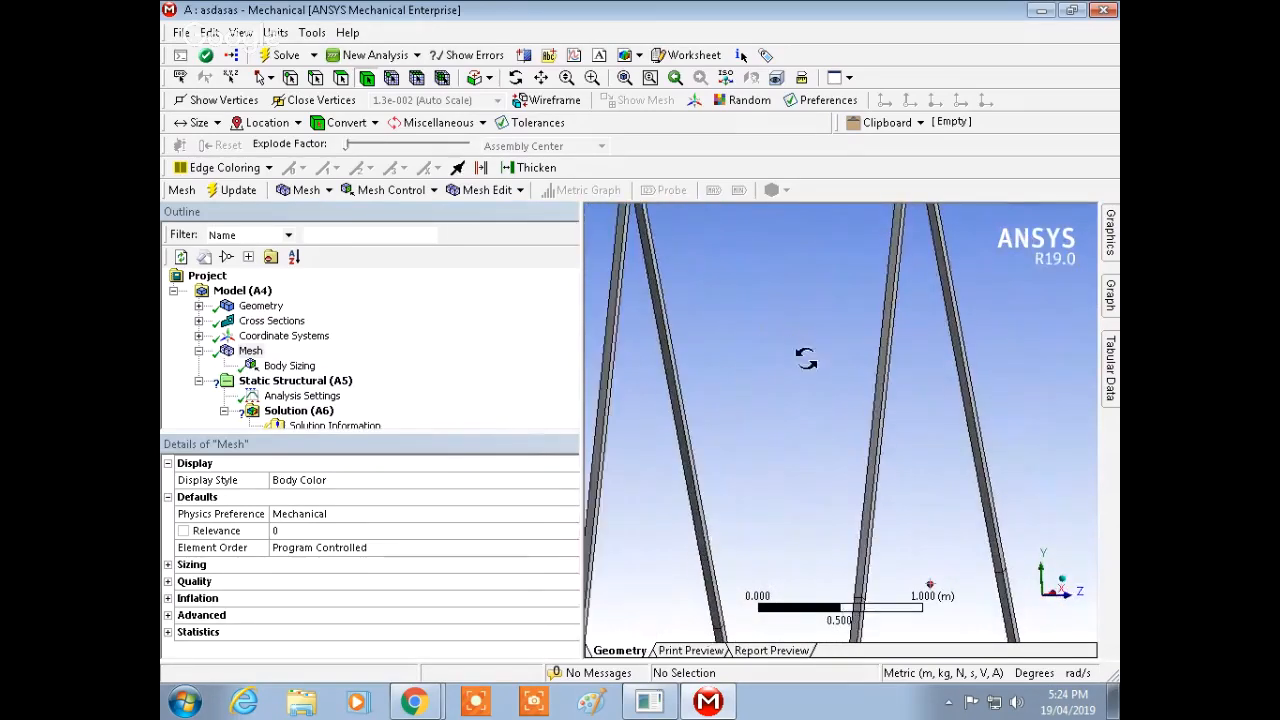
# Step: Set the body sizing element size to 1 m
pyautogui.click(277, 367)
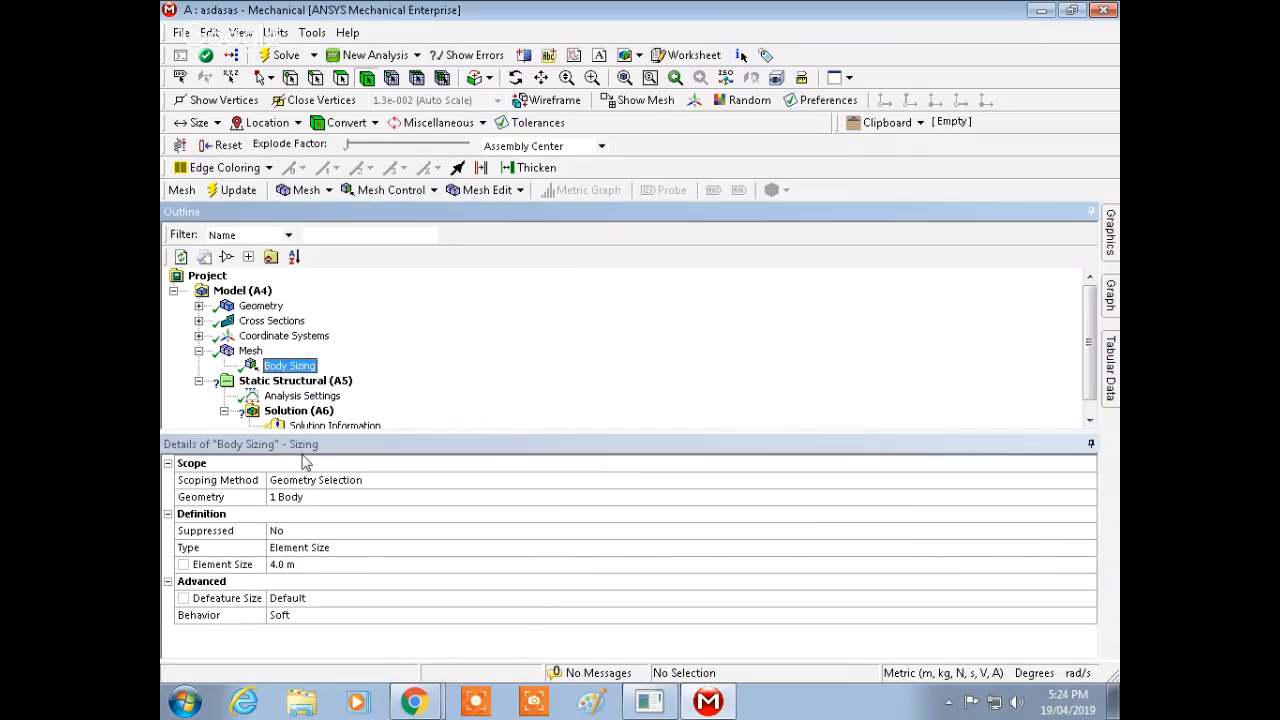
pyautogui.click(303, 566)
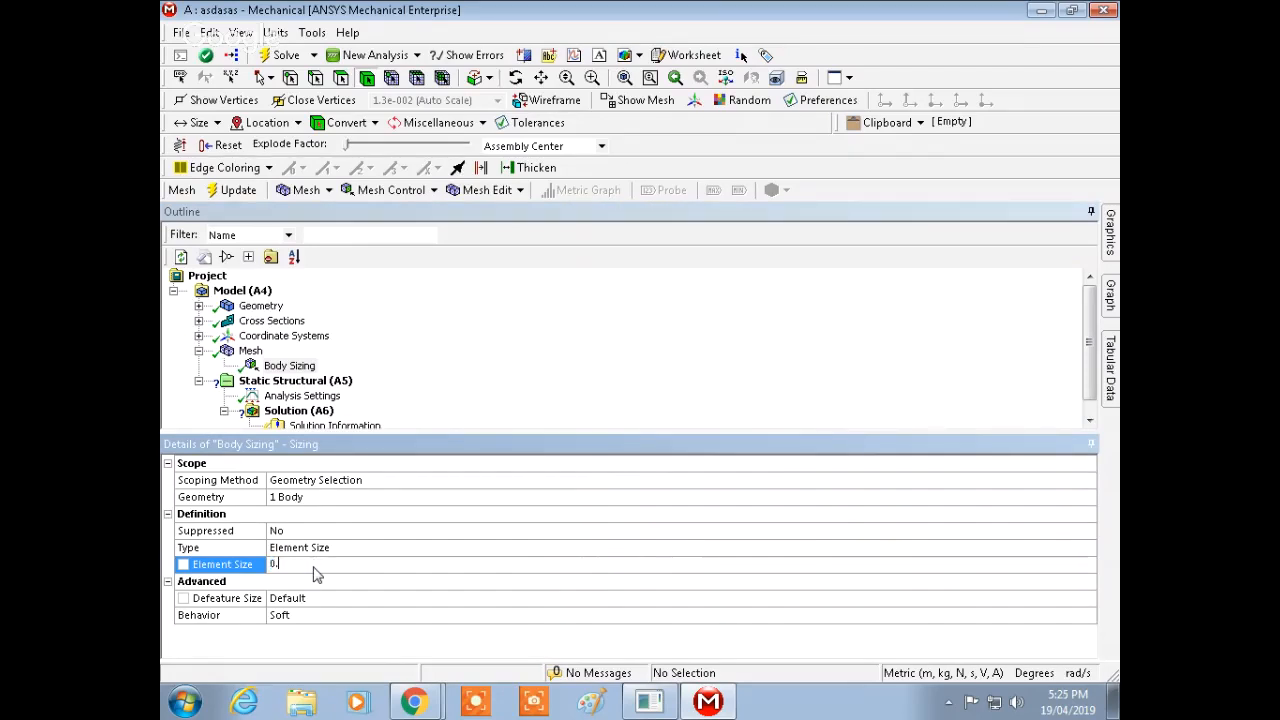
pyautogui.press('BackSpace')
pyautogui.press('Return')
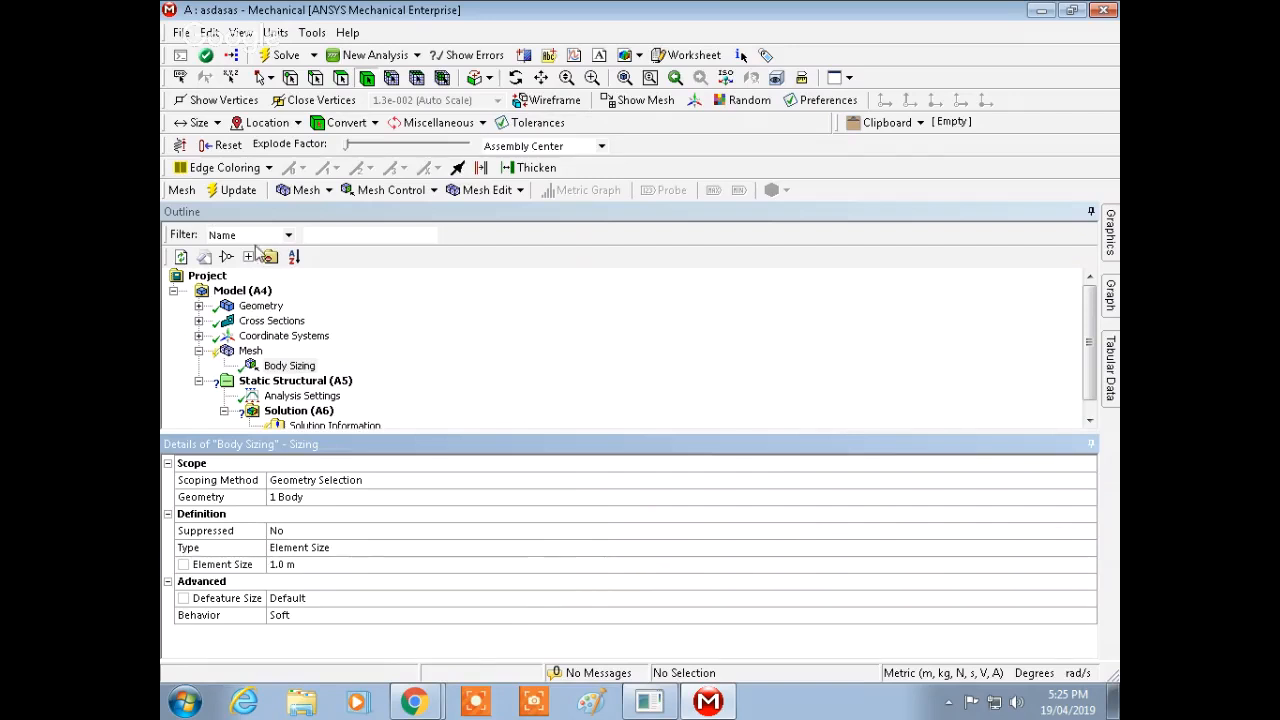
# Step: Regenerate the mesh of the truss with the 1 m body sizing
pyautogui.click(250, 350)
pyautogui.rightClick(250, 350)
pyautogui.click(310, 411)
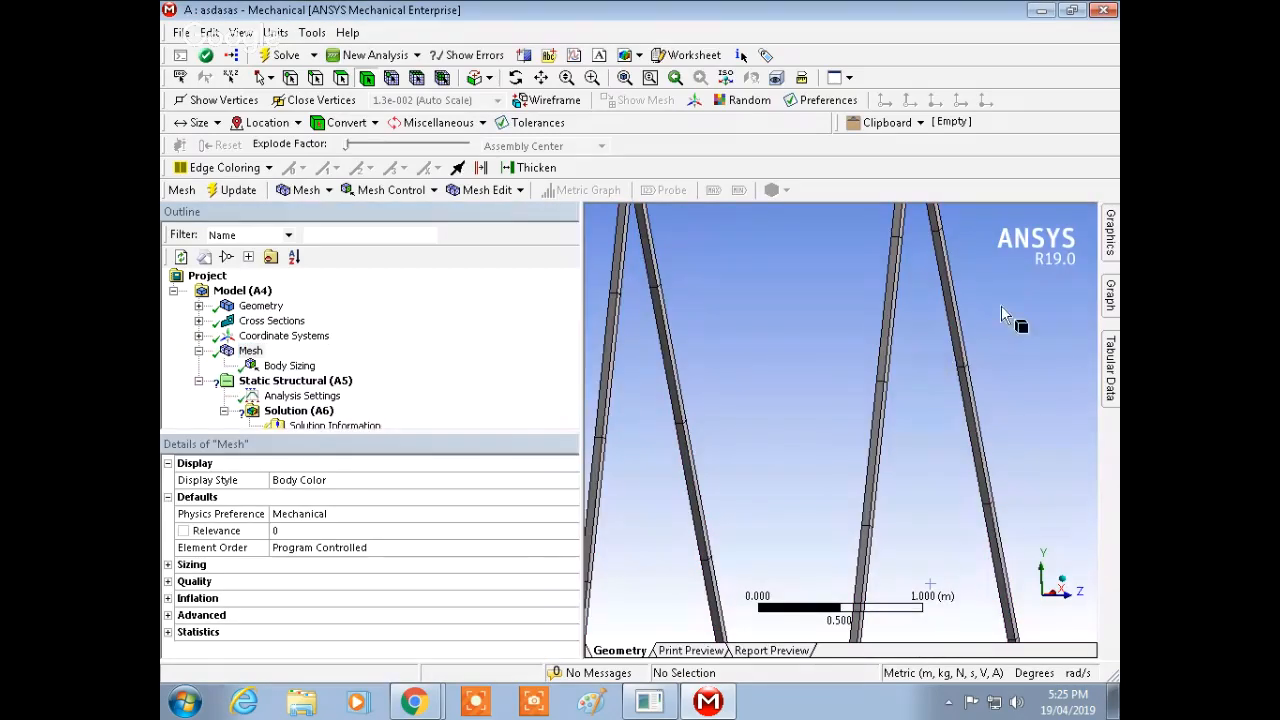
pyautogui.keyDown('ctrl'); pyautogui.moveTo(1001, 310); pyautogui.dragTo(960, 508, button='middle'); pyautogui.keyUp('ctrl')
pyautogui.moveTo(986, 413); pyautogui.dragTo(943, 400, button='middle')
pyautogui.scroll(2, 943, 380)
pyautogui.scroll(5, 941, 380)
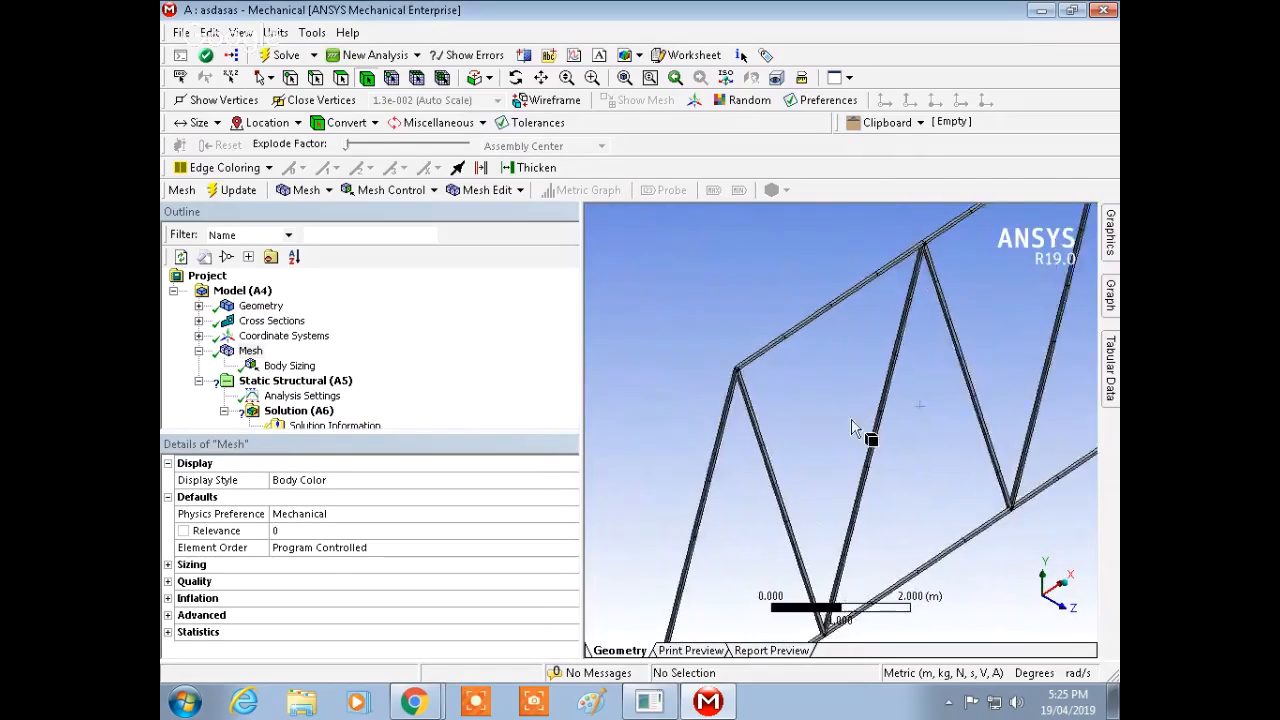
pyautogui.moveTo(834, 313); pyautogui.dragTo(861, 369, button='middle')
pyautogui.scroll(-3, 870, 310)
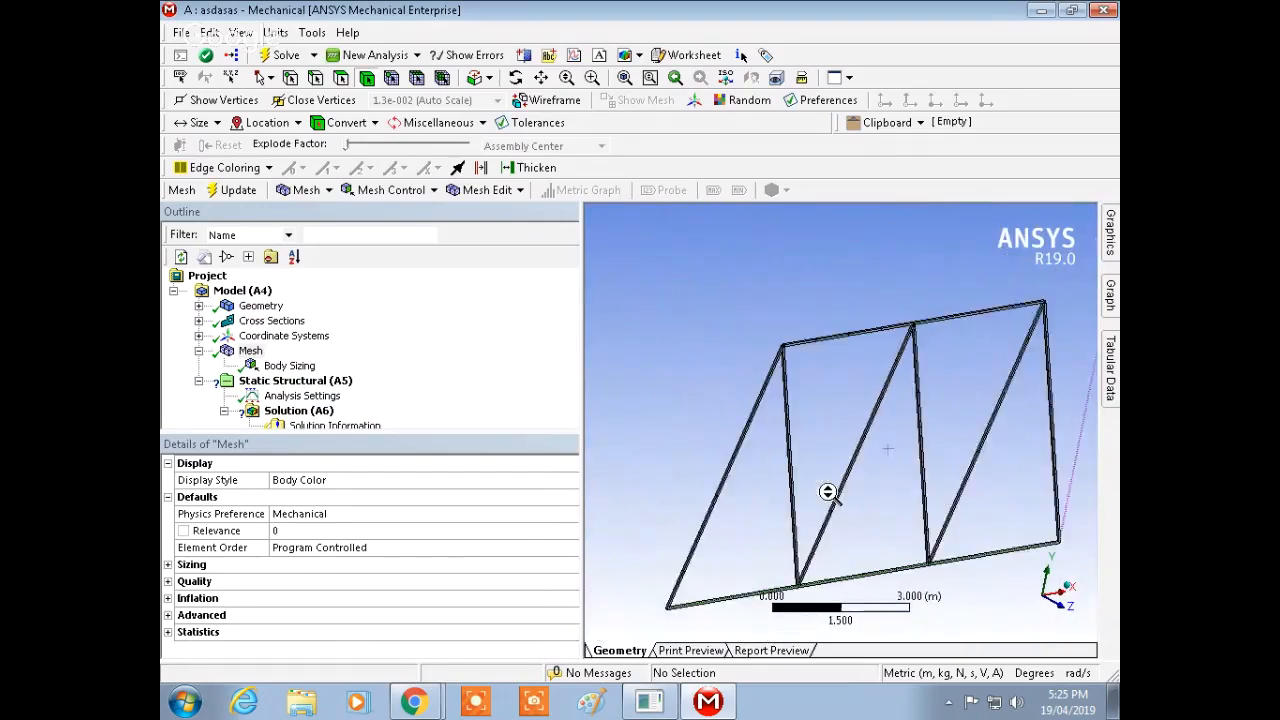
pyautogui.moveTo(829, 491); pyautogui.dragTo(903, 457, button='middle')
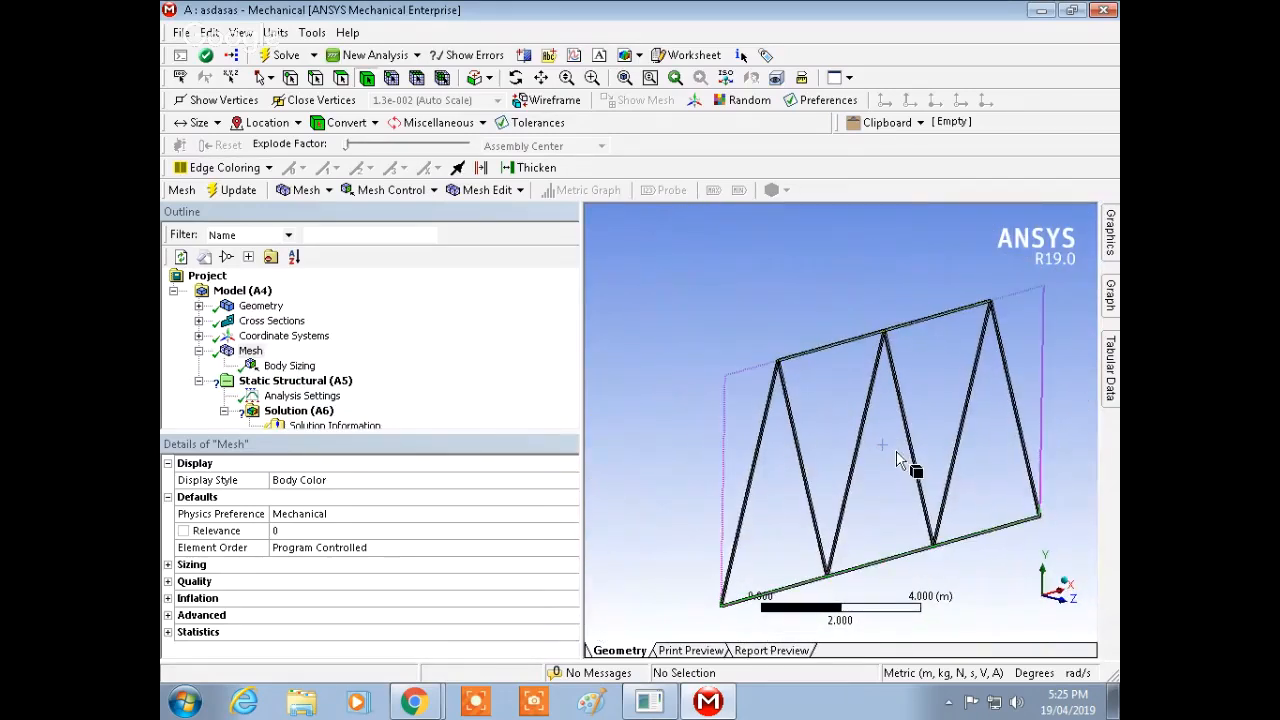
# Step: Insert a Fixed Support under the Static Structural analysis
pyautogui.rightClick(317, 385)
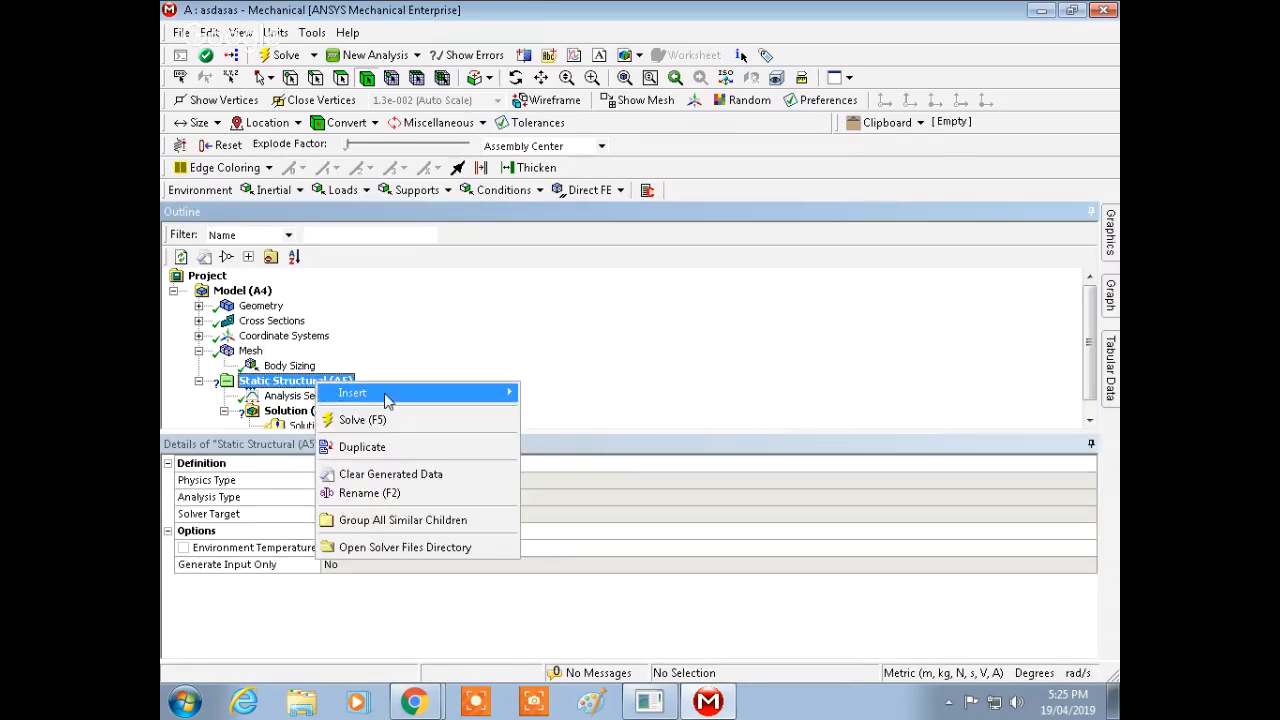
pyautogui.moveTo(415, 405)
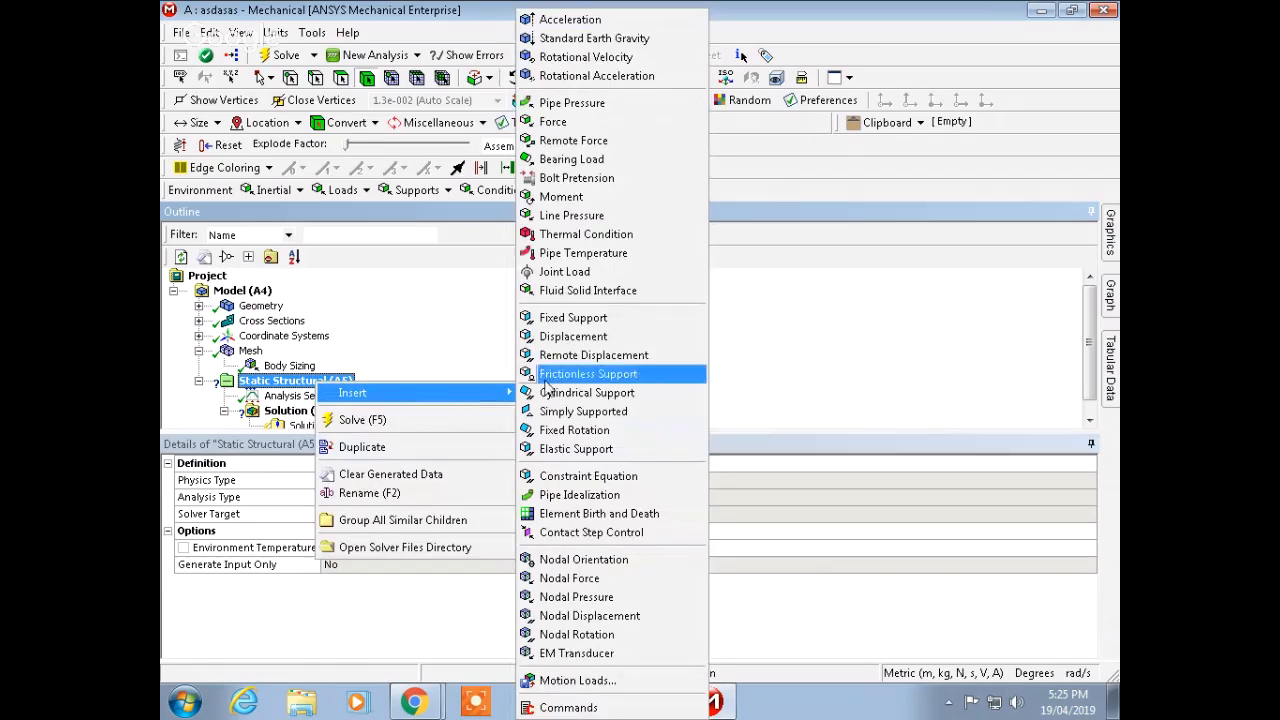
pyautogui.click(604, 320)
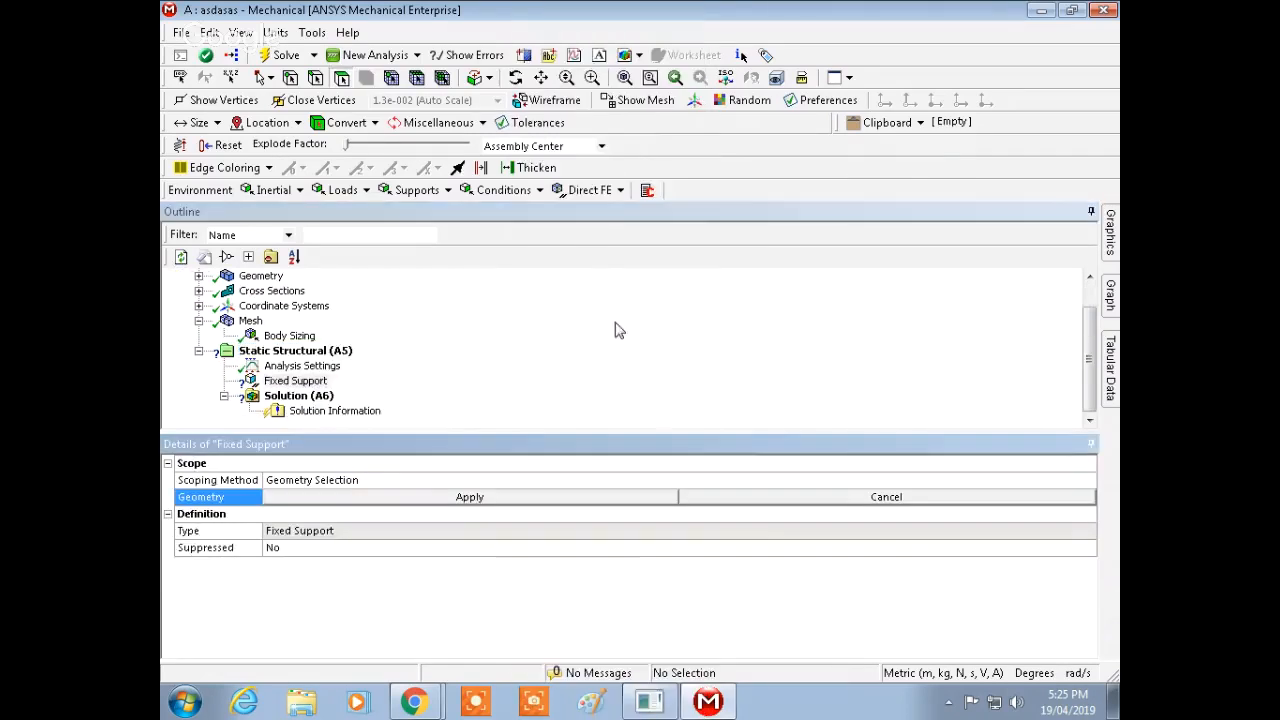
pyautogui.moveTo(1109, 235)
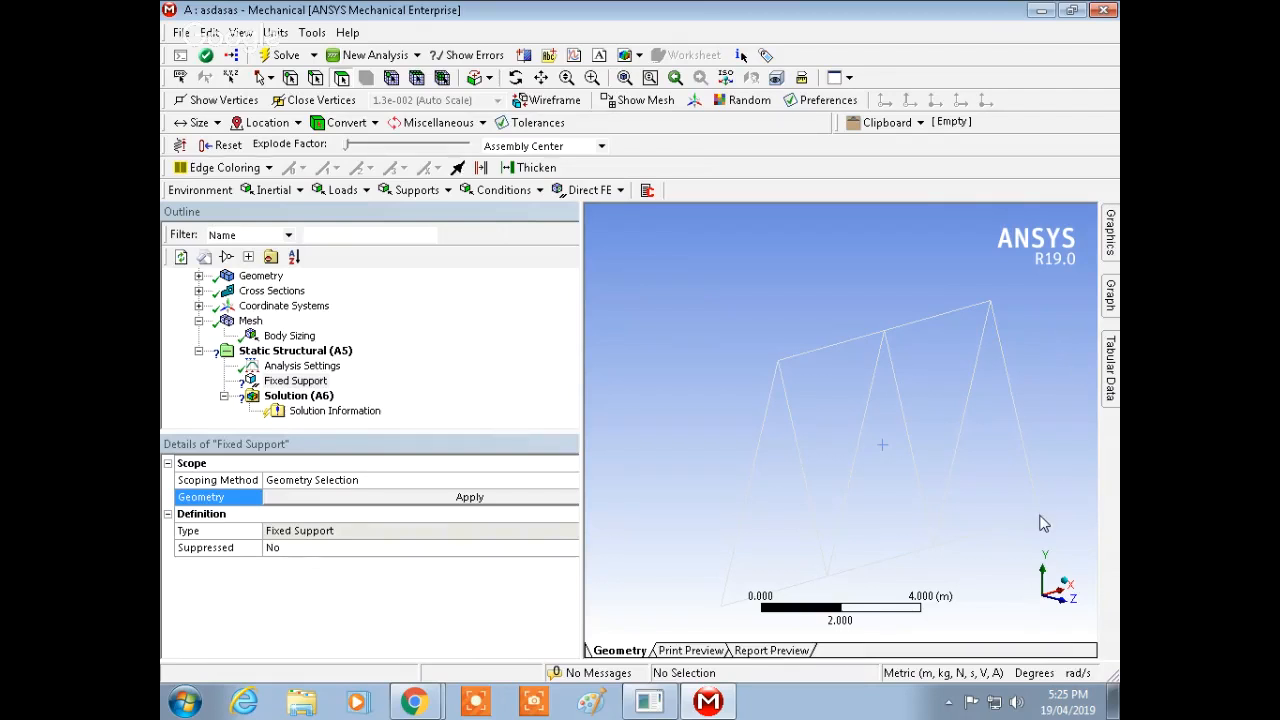
pyautogui.scroll(4, 1020, 460)
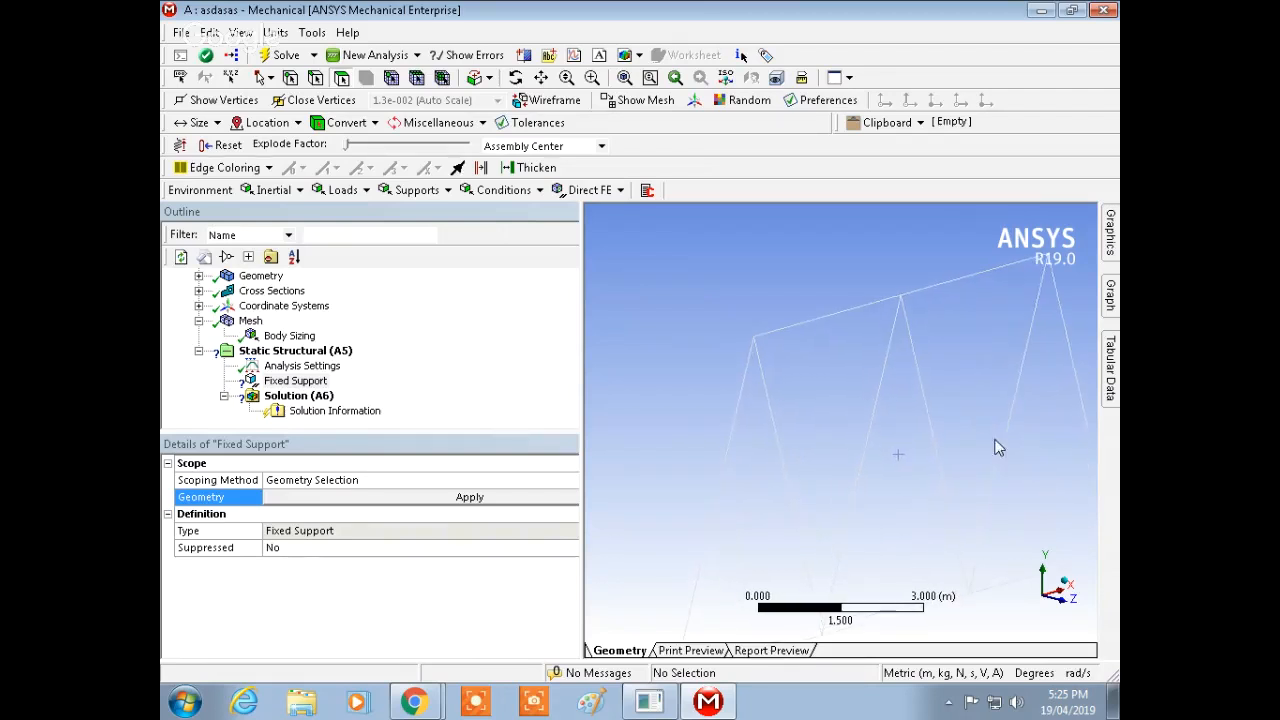
pyautogui.keyDown('ctrl'); pyautogui.moveTo(997, 446); pyautogui.dragTo(766, 335, button='middle'); pyautogui.keyUp('ctrl')
pyautogui.moveTo(920, 382); pyautogui.dragTo(811, 390, button='middle')
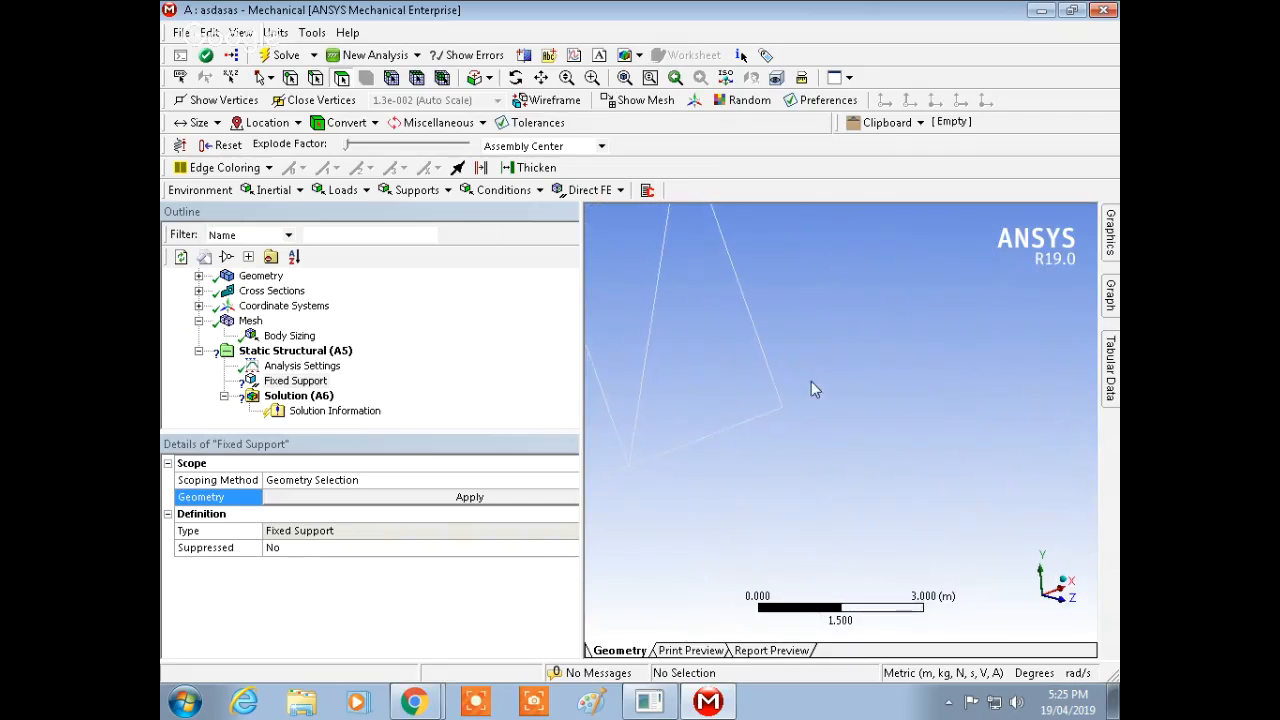
pyautogui.click(309, 35)
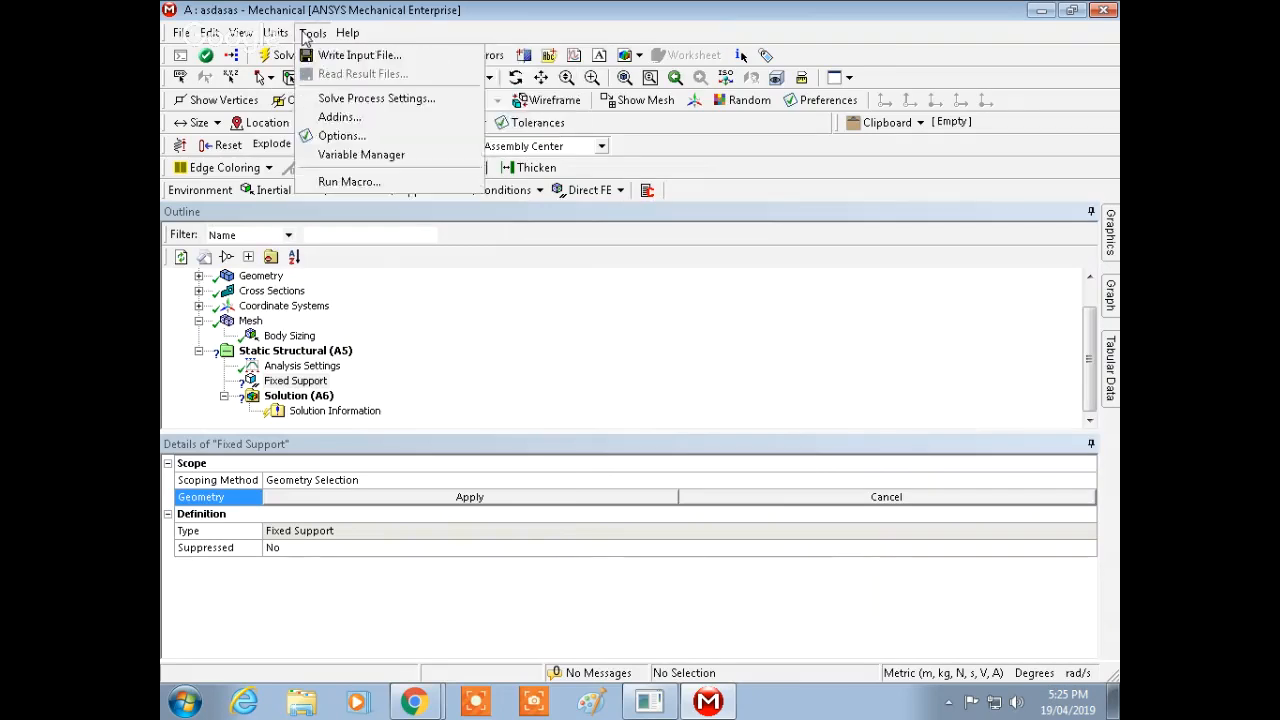
pyautogui.moveTo(241, 37)
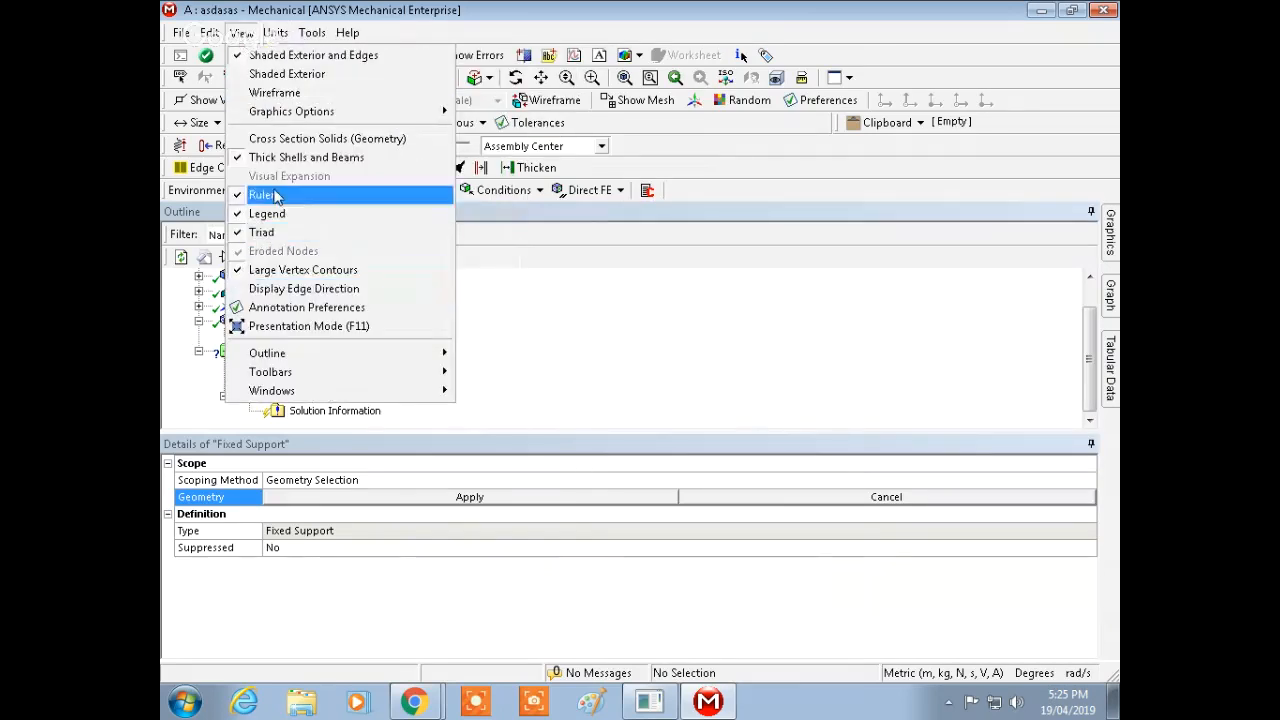
pyautogui.click(726, 181)
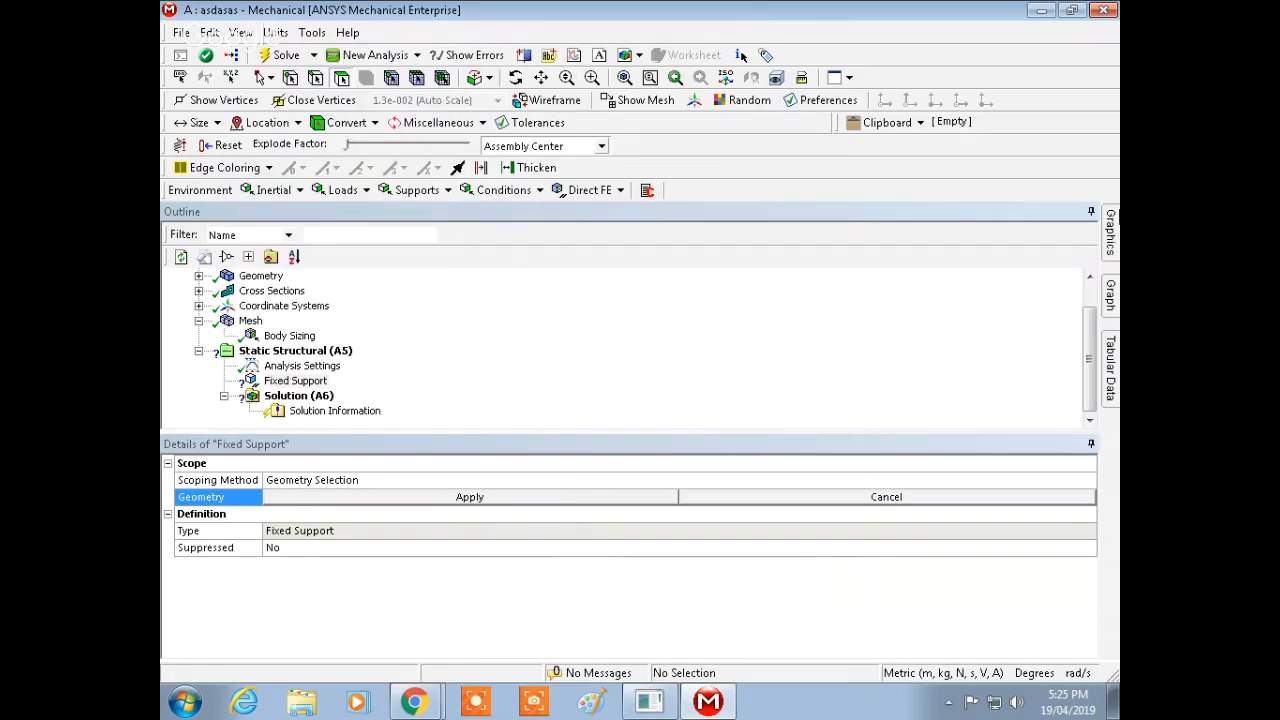
# Step: Apply the Fixed Support to the vertex at the right end of the truss's bottom chord
pyautogui.keyDown('ctrl'); pyautogui.moveTo(825, 350); pyautogui.dragTo(1028, 474, button='middle'); pyautogui.keyUp('ctrl')
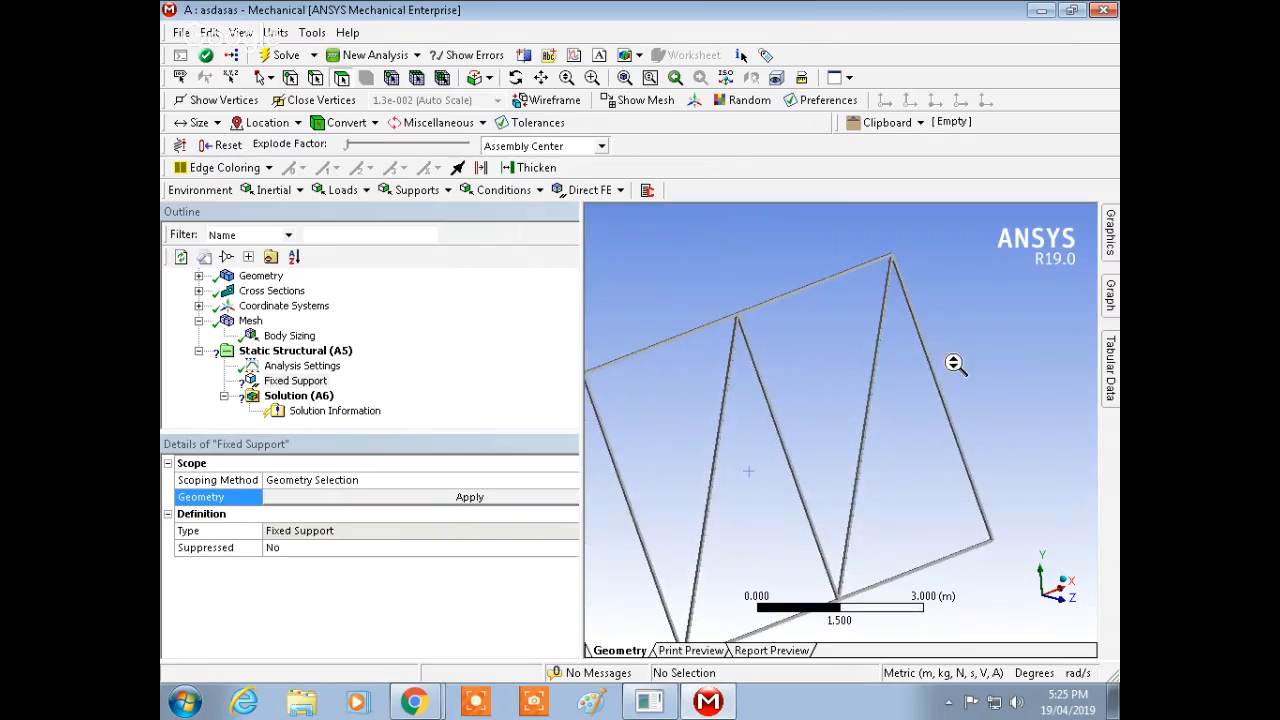
pyautogui.keyDown('shift'); pyautogui.moveTo(955, 363); pyautogui.dragTo(930, 345, button='middle'); pyautogui.keyUp('shift')
pyautogui.keyDown('ctrl'); pyautogui.moveTo(984, 432); pyautogui.dragTo(861, 351, button='middle'); pyautogui.keyUp('ctrl')
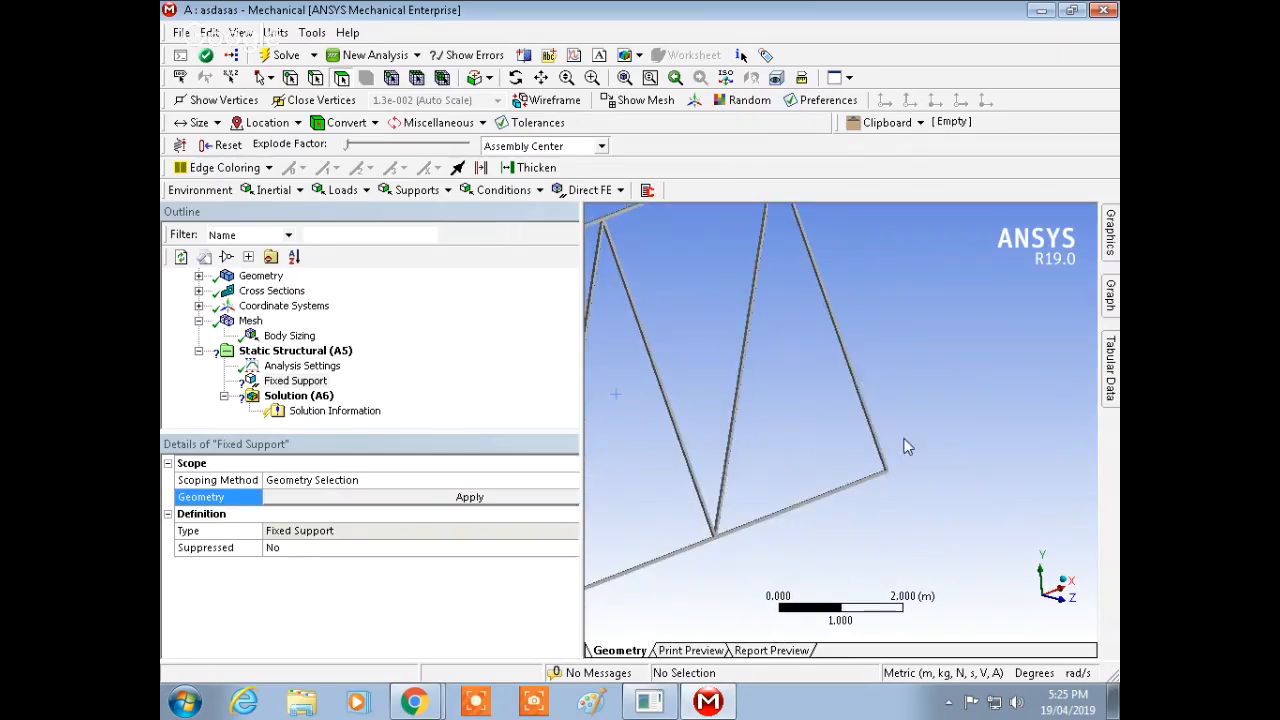
pyautogui.keyDown('shift'); pyautogui.moveTo(907, 447); pyautogui.dragTo(895, 383, button='middle'); pyautogui.keyUp('shift')
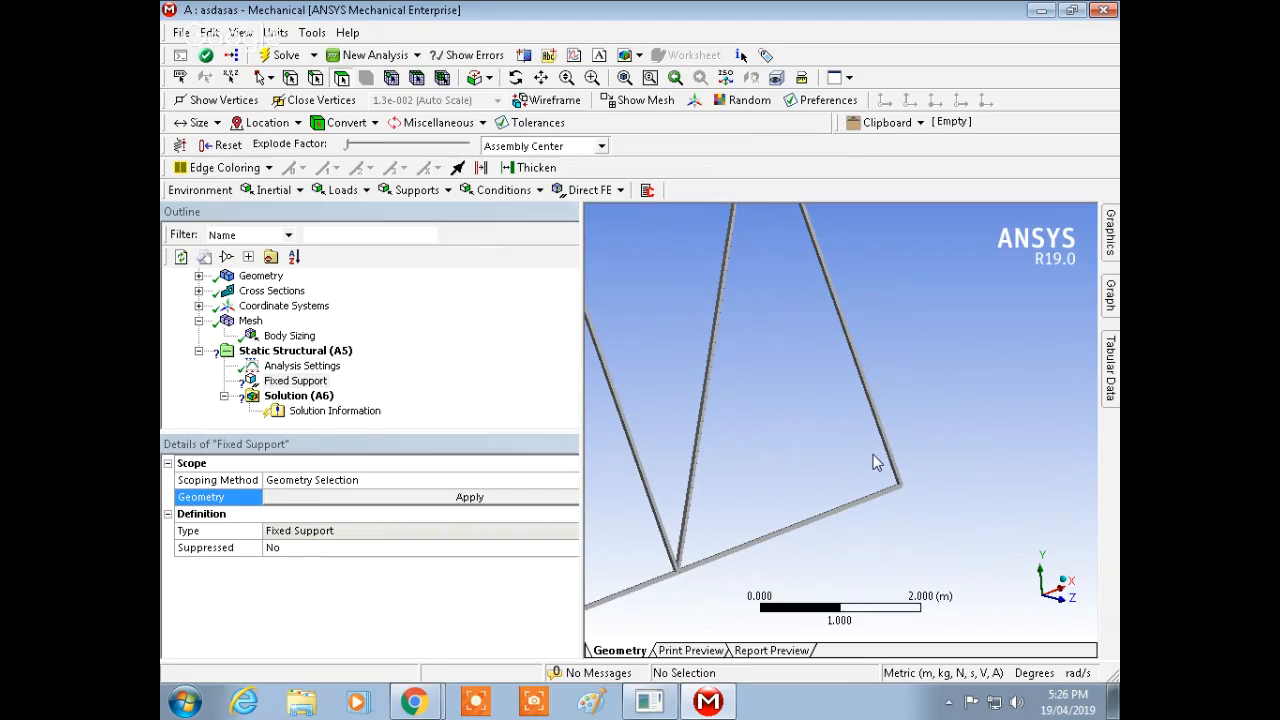
pyautogui.moveTo(837, 483)
pyautogui.mouseDown(button='middle')
pyautogui.moveTo(837, 457)
pyautogui.moveTo(861, 477)
pyautogui.mouseUp(button='middle')
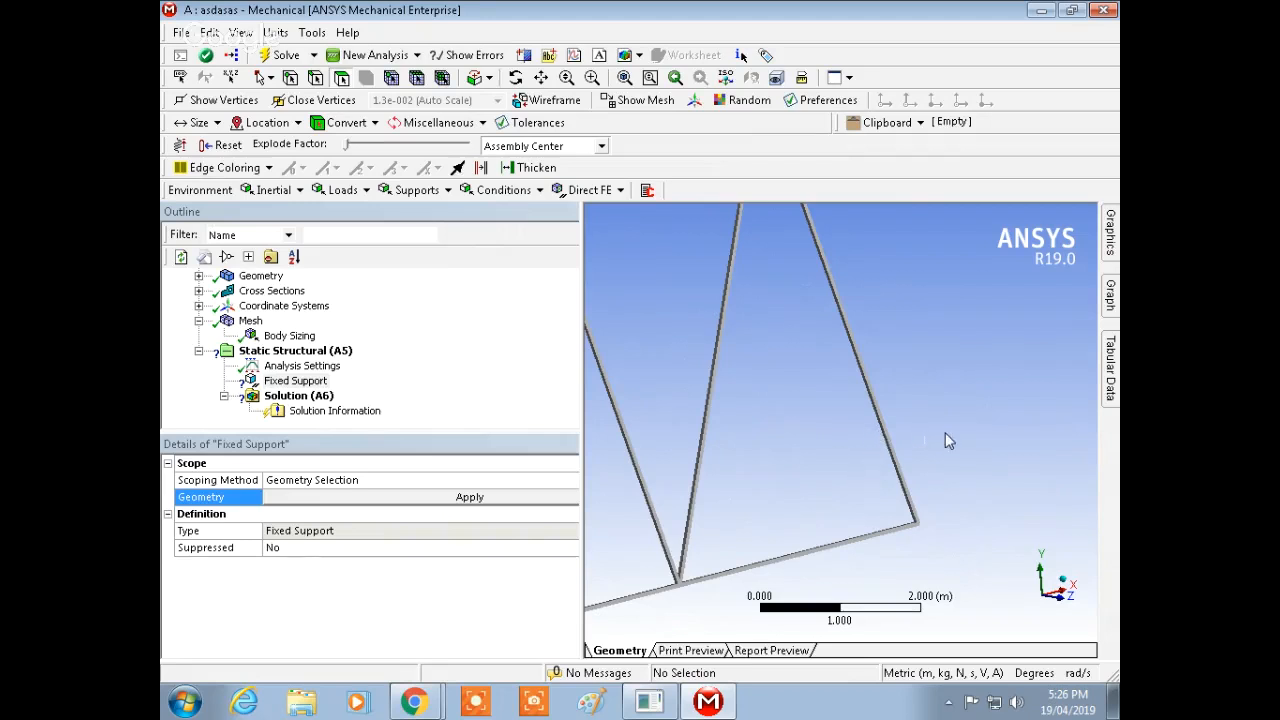
pyautogui.scroll(1, 960, 430)
pyautogui.scroll(-2, 960, 440)
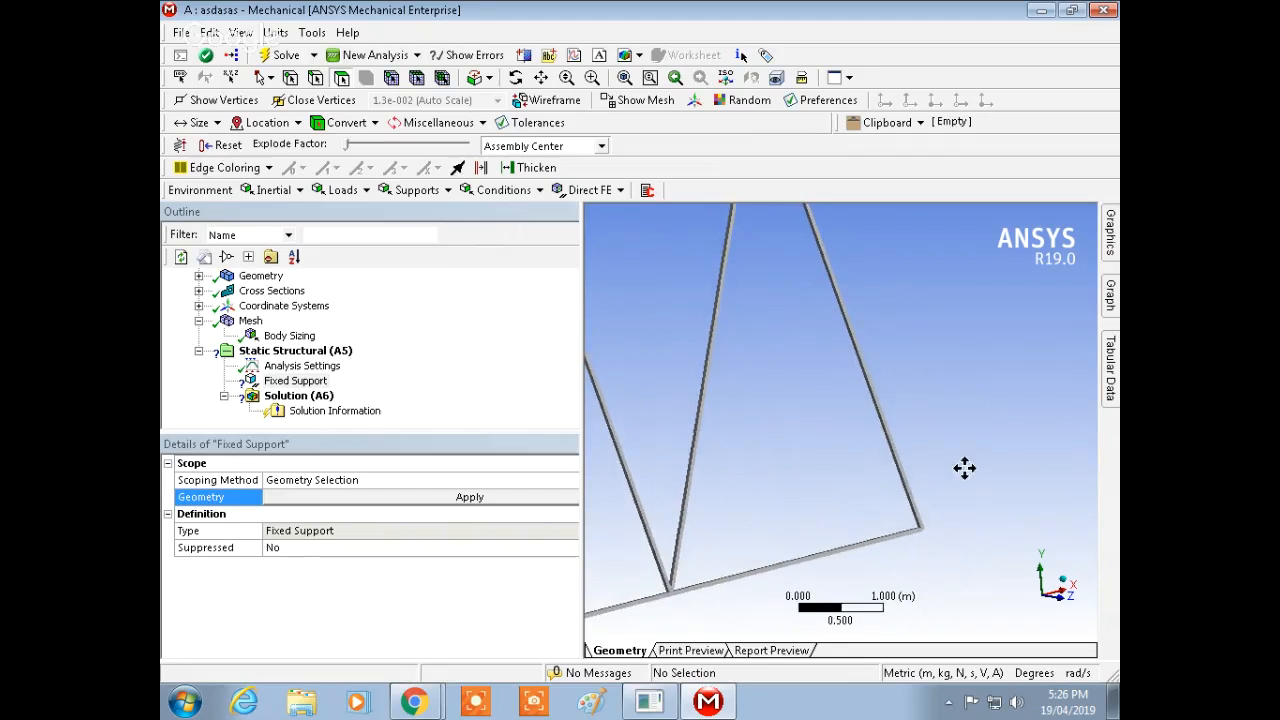
pyautogui.keyDown('ctrl'); pyautogui.moveTo(974, 490); pyautogui.dragTo(944, 441, button='middle'); pyautogui.keyUp('ctrl')
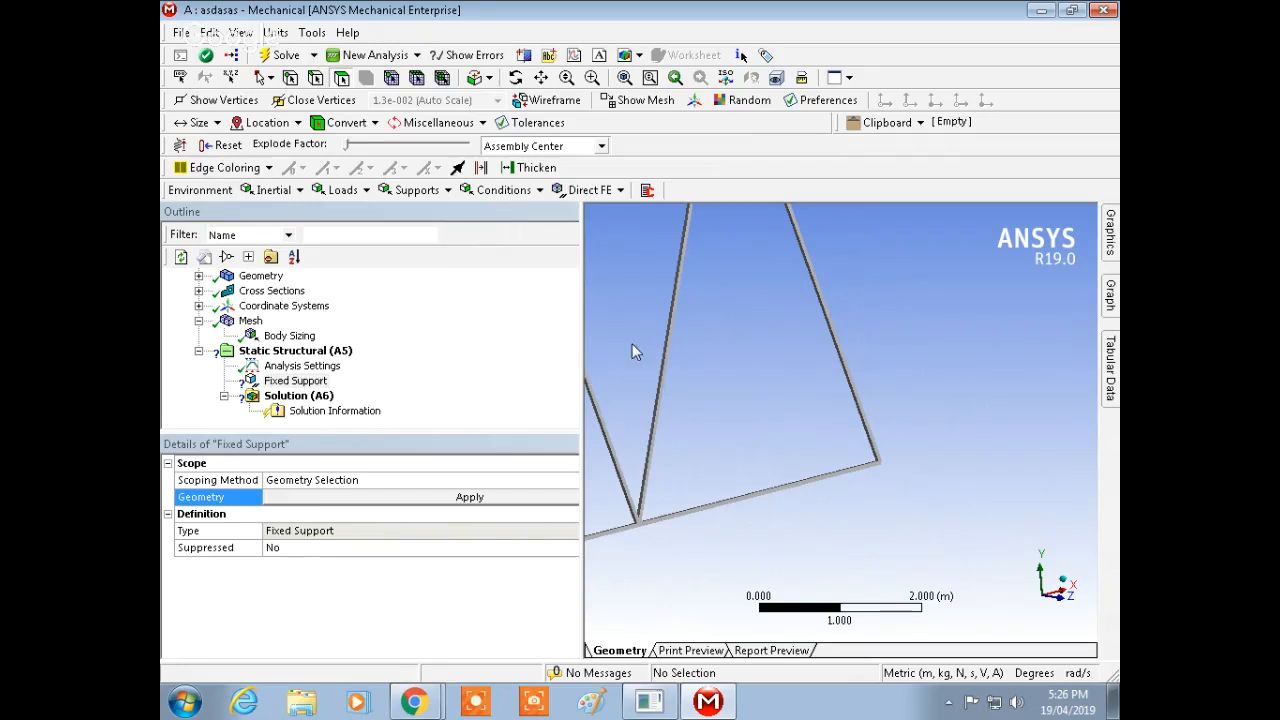
pyautogui.click(880, 465)
pyautogui.click(470, 497)
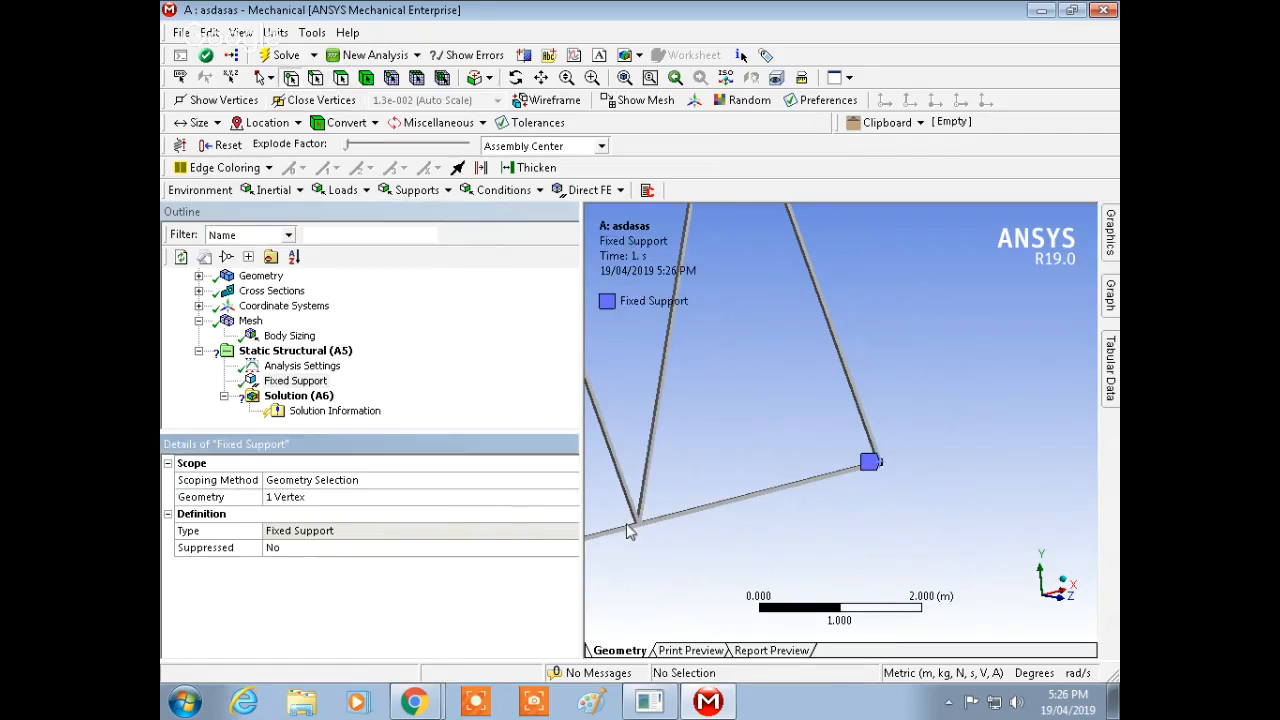
# Step: Insert a Displacement support and apply it to the bottom chord vertex 4 m from the left end
pyautogui.moveTo(917, 547)
pyautogui.mouseDown(button='middle')
pyautogui.moveTo(963, 538)
pyautogui.moveTo(929, 531)
pyautogui.mouseUp(button='middle')
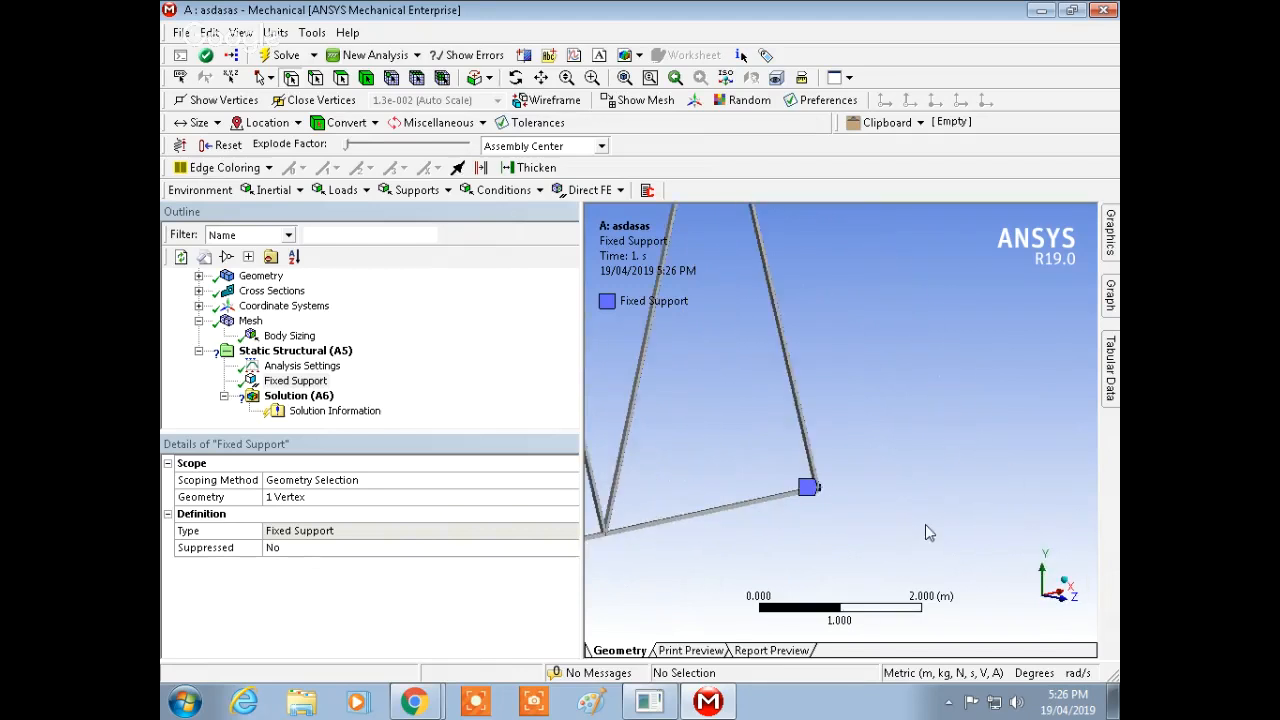
pyautogui.scroll(-5, 880, 446)
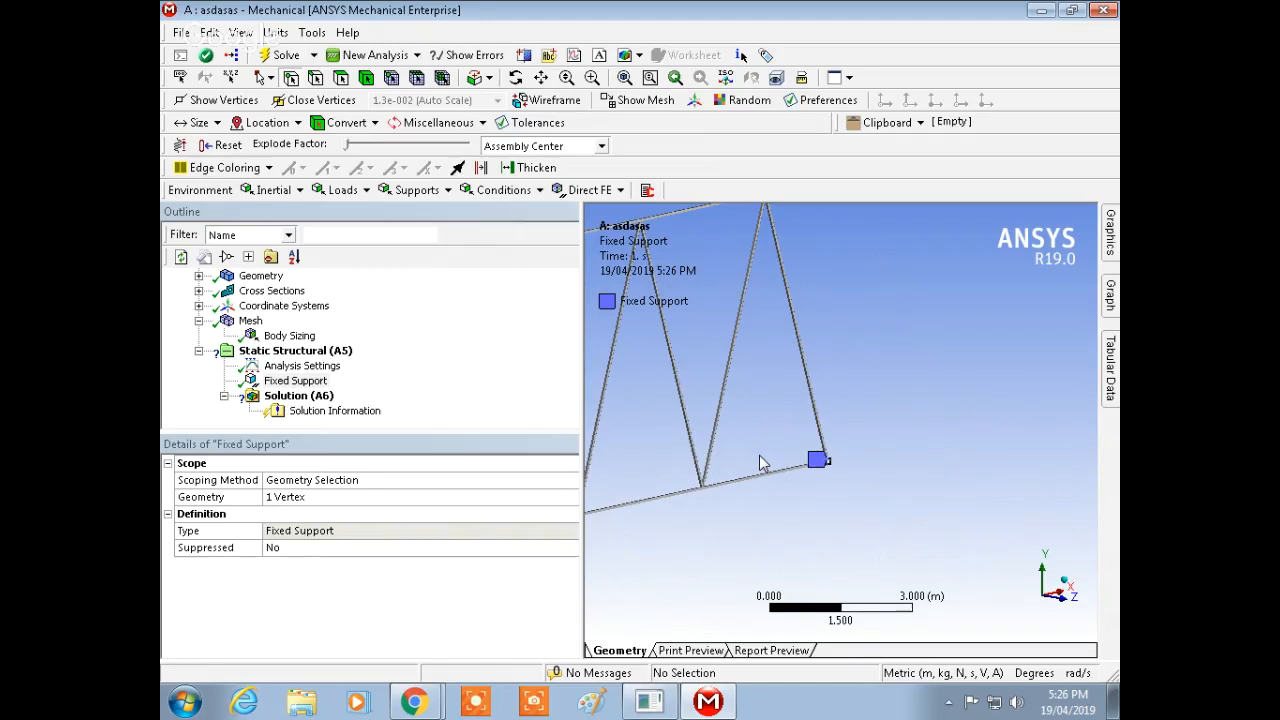
pyautogui.keyDown('ctrl'); pyautogui.moveTo(760, 463); pyautogui.dragTo(986, 407, button='middle'); pyautogui.keyUp('ctrl')
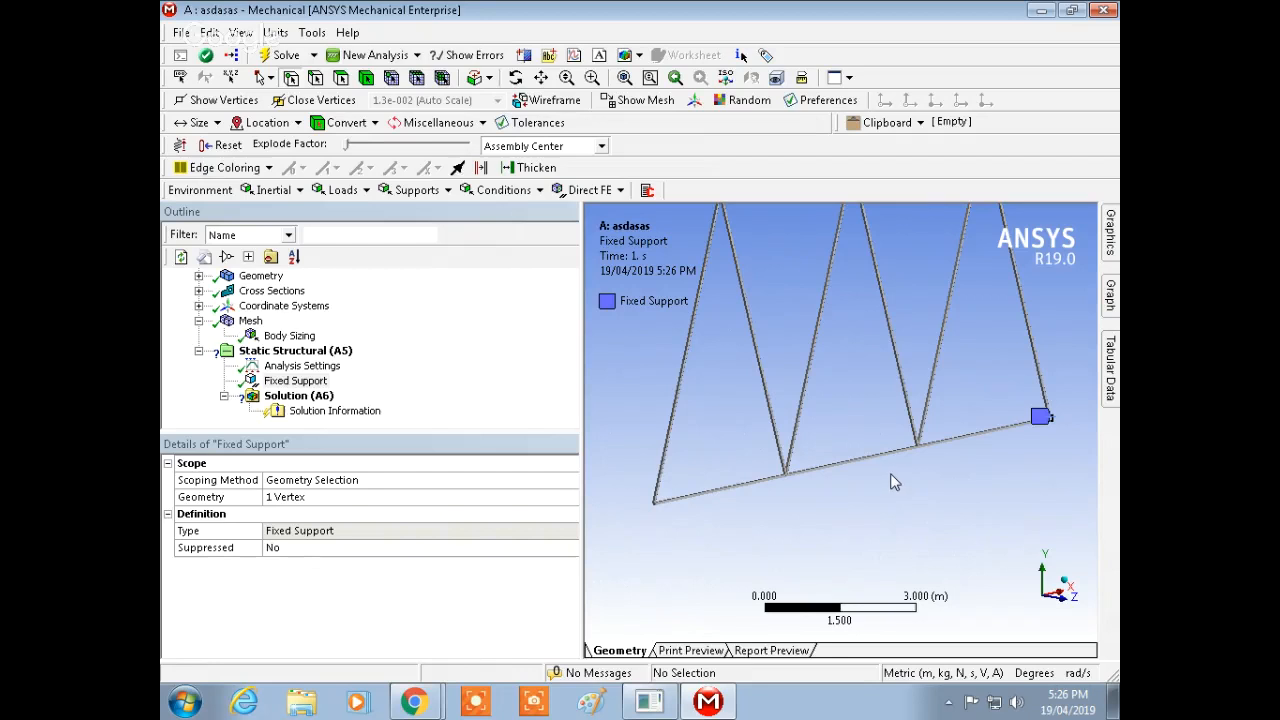
pyautogui.click(296, 354)
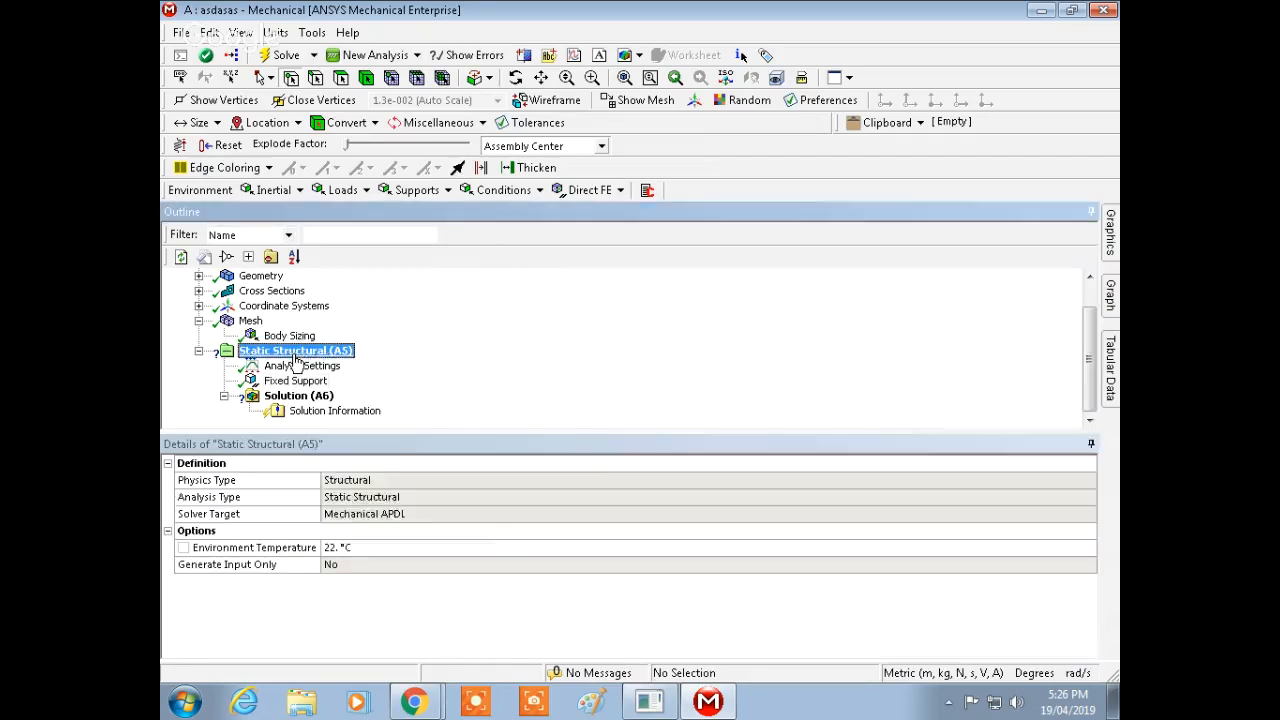
pyautogui.rightClick(296, 360)
pyautogui.moveTo(395, 372)
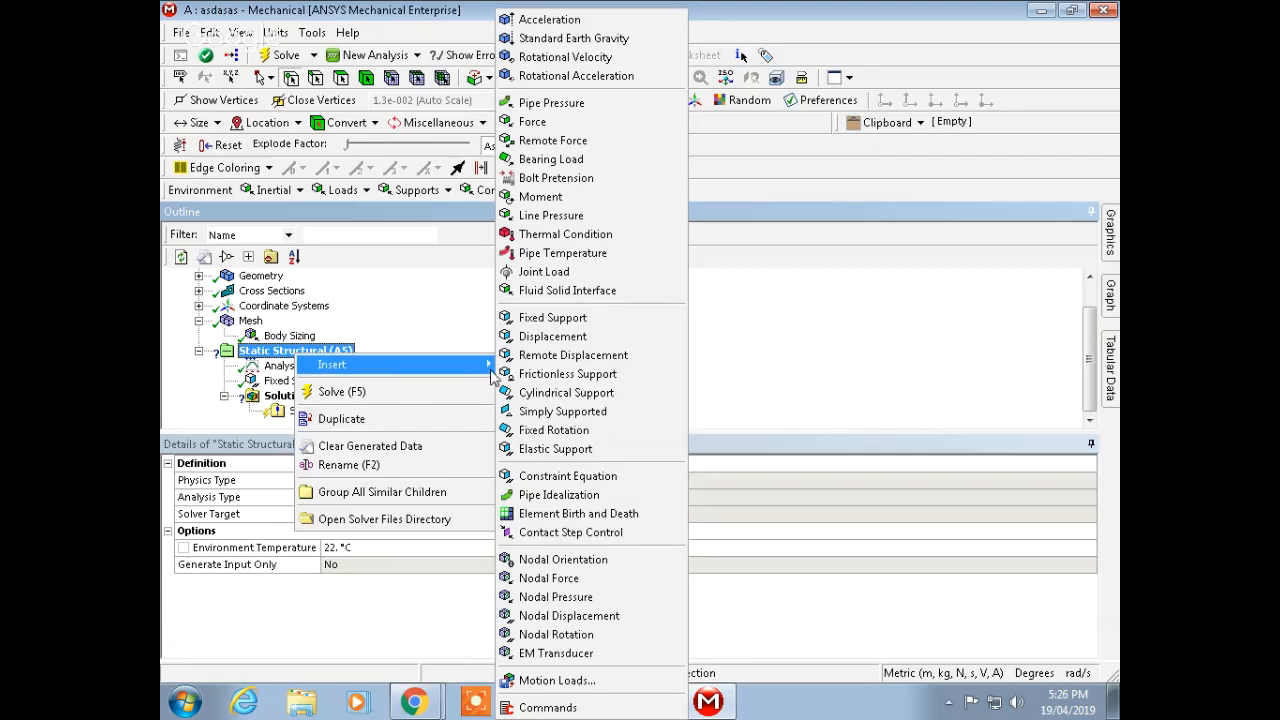
pyautogui.click(552, 336)
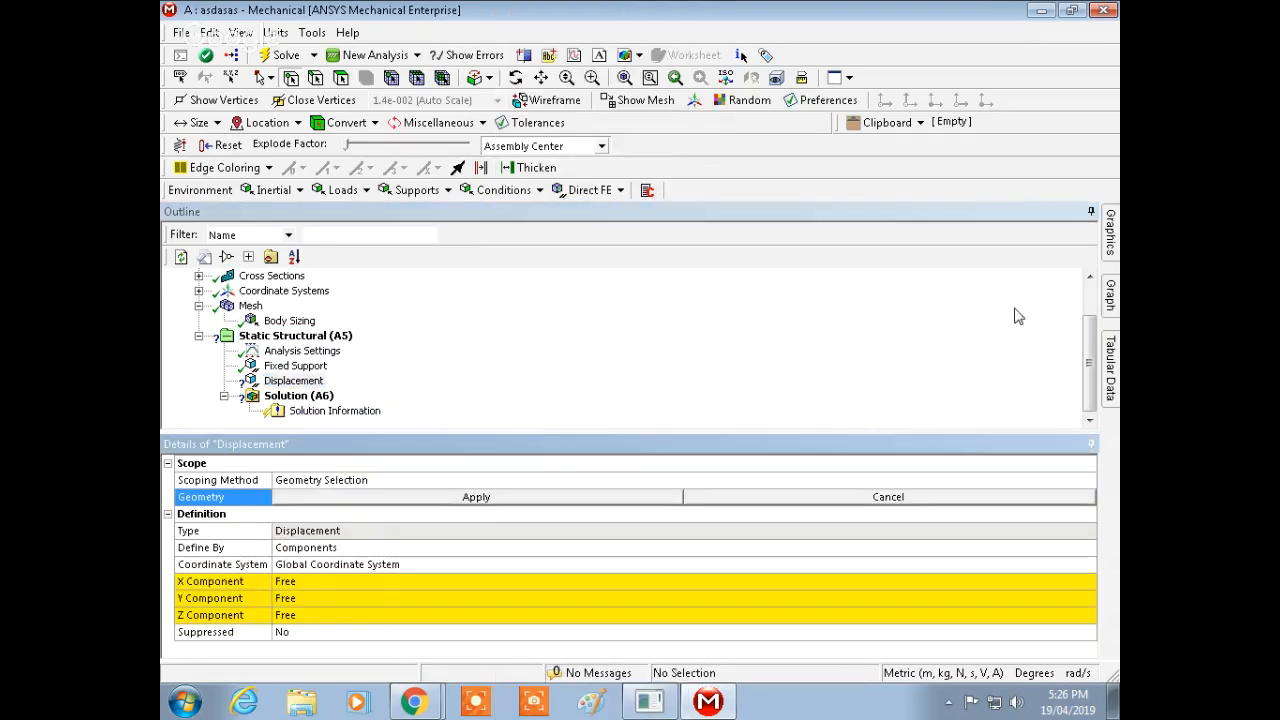
pyautogui.click(785, 477)
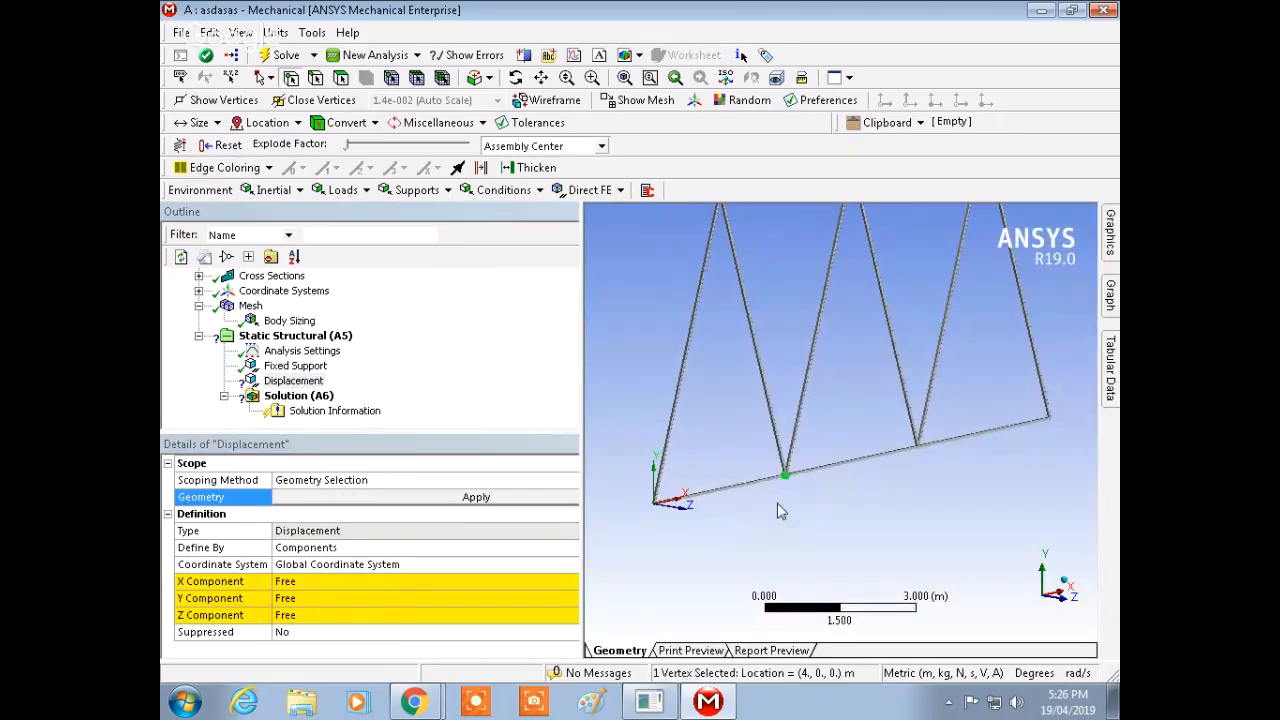
pyautogui.click(397, 498)
# Step: Set the displacement's Y and Z components to a constant 0 m
pyautogui.moveTo(750, 507); pyautogui.dragTo(735, 507, button='middle')
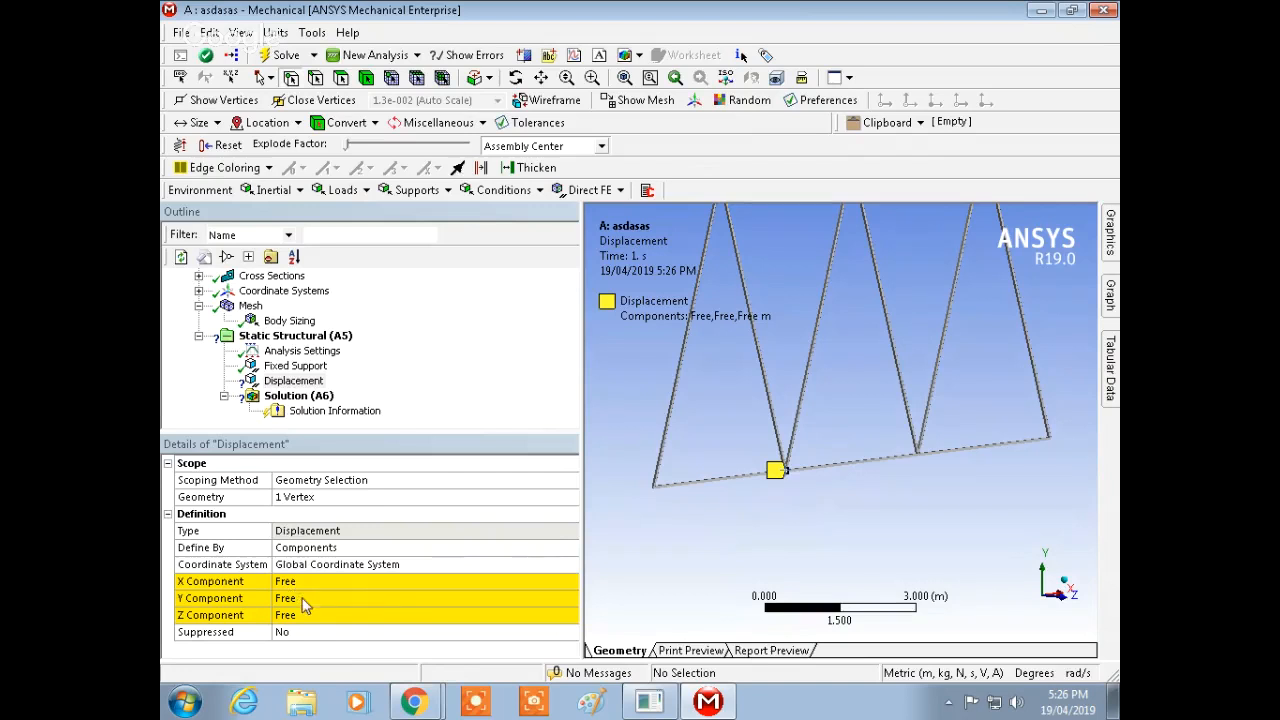
pyautogui.moveTo(795, 561); pyautogui.dragTo(1010, 543, button='middle')
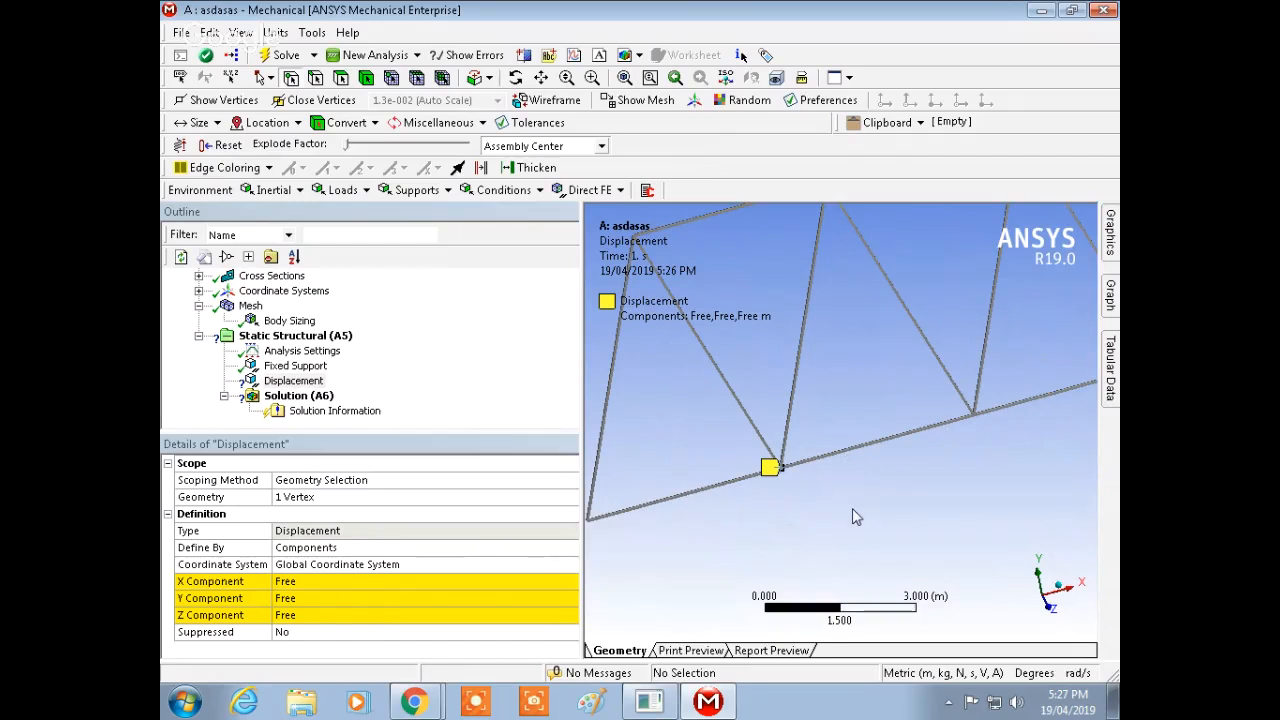
pyautogui.moveTo(851, 517); pyautogui.dragTo(925, 490, button='middle')
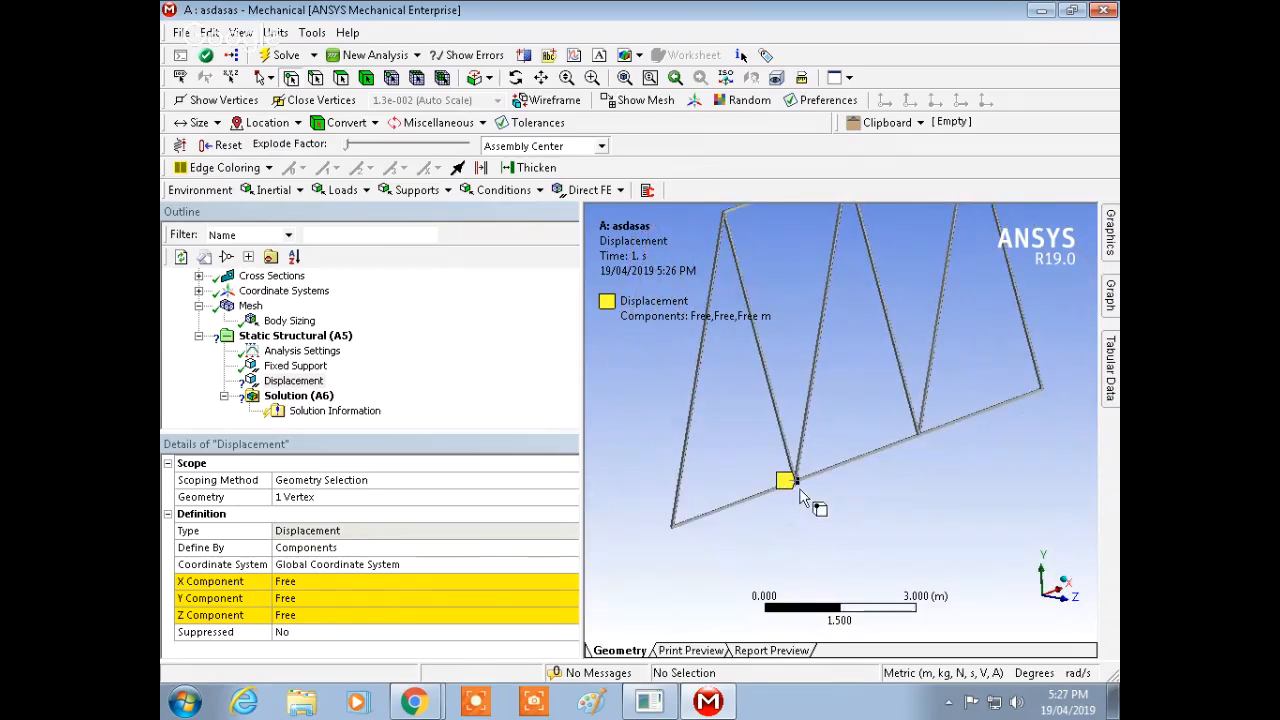
pyautogui.click(297, 600)
pyautogui.rightClick(295, 604)
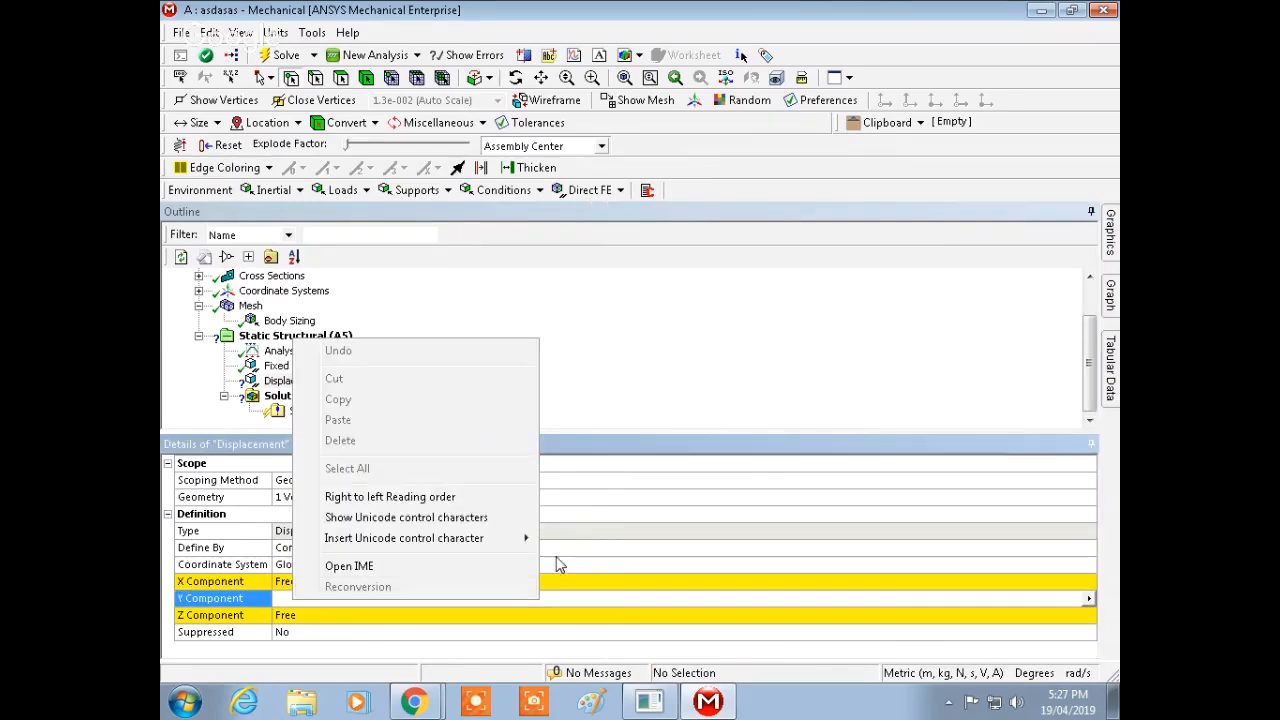
pyautogui.click(1089, 600)
pyautogui.click(1089, 600)
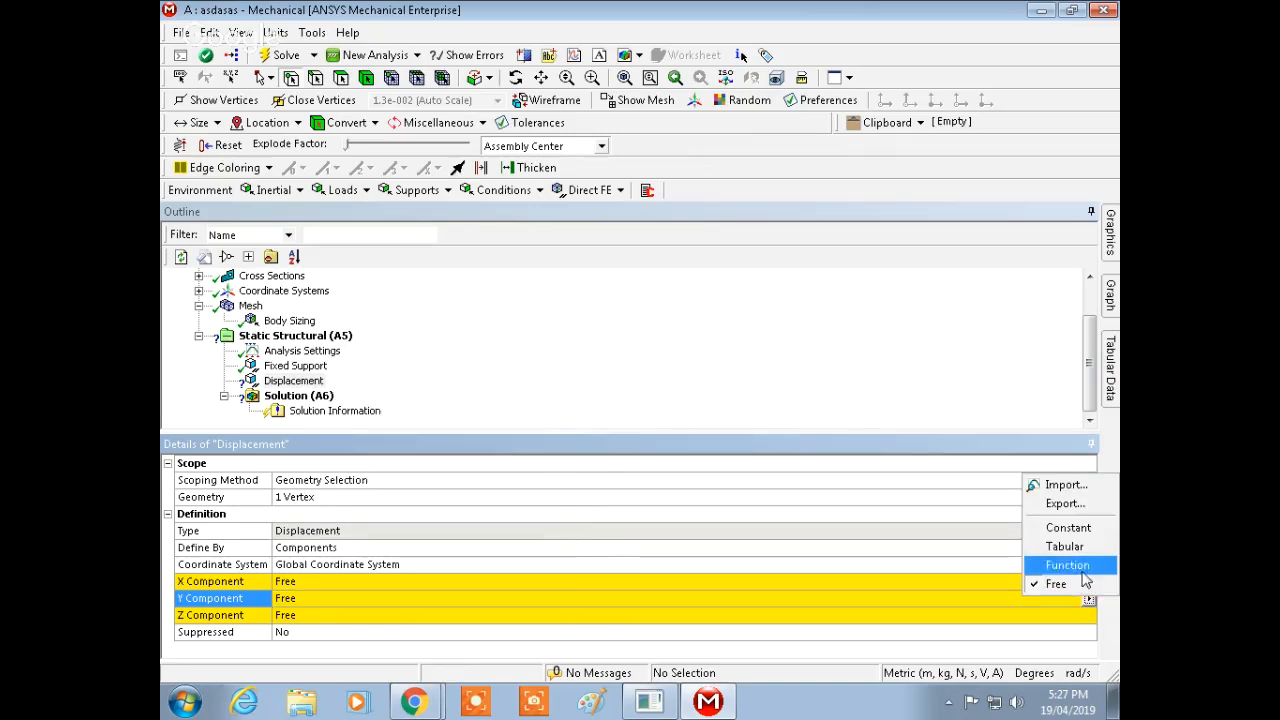
pyautogui.click(1068, 528)
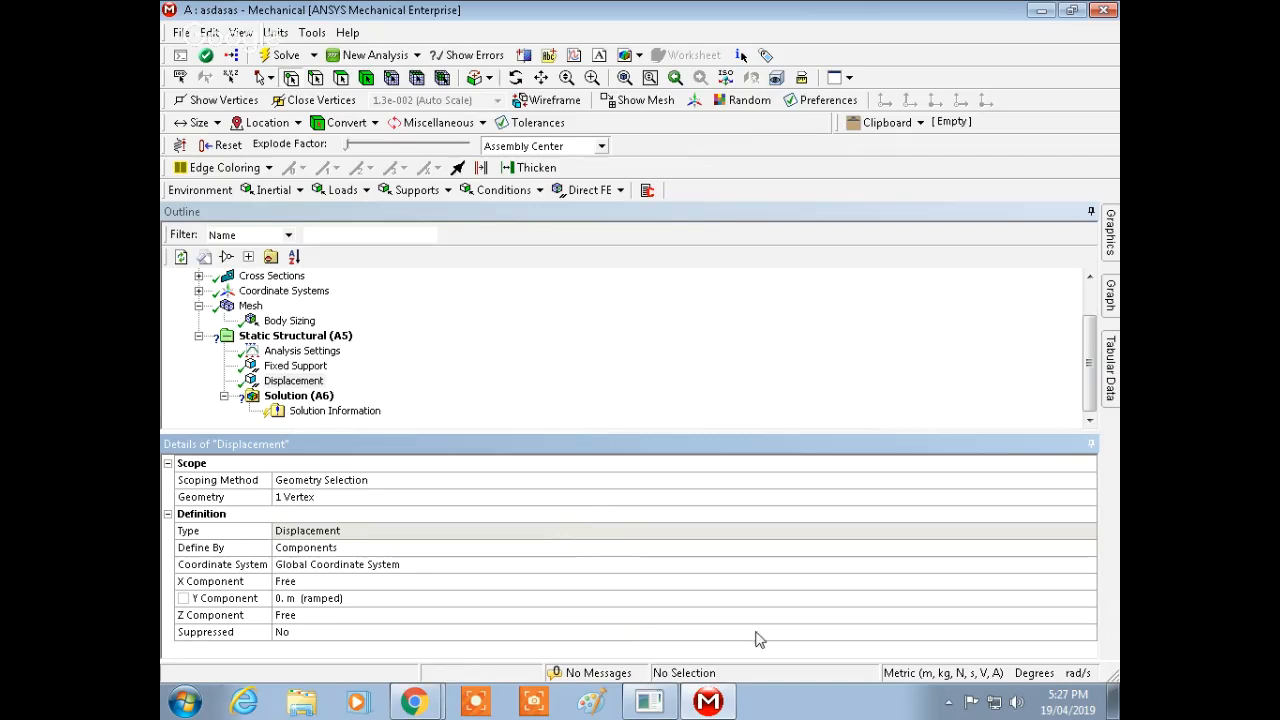
pyautogui.click(1087, 615)
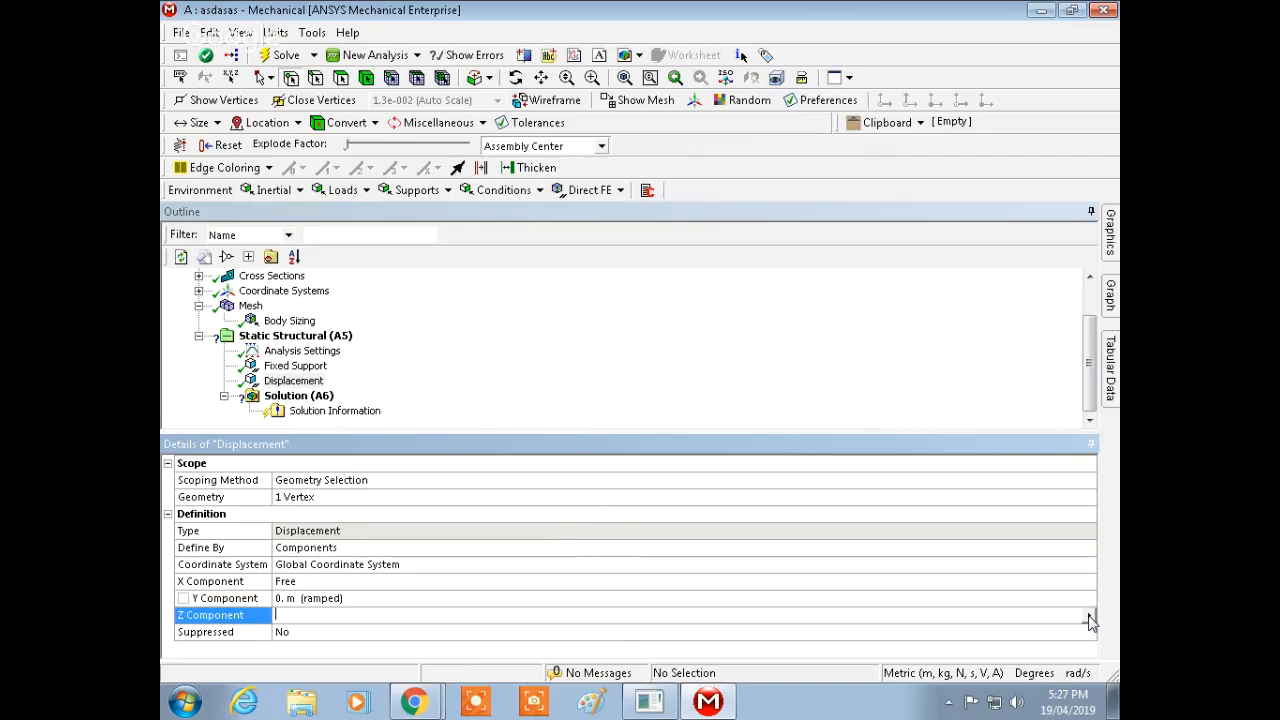
pyautogui.click(1089, 616)
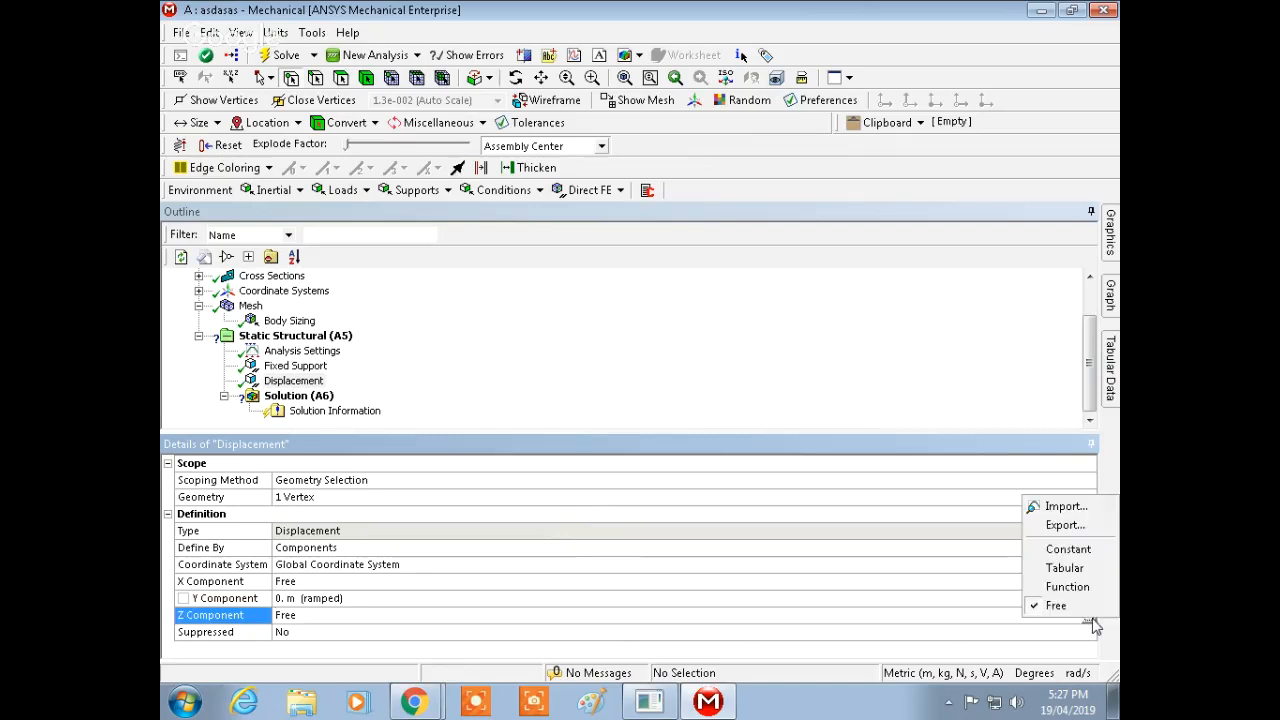
pyautogui.click(1093, 554)
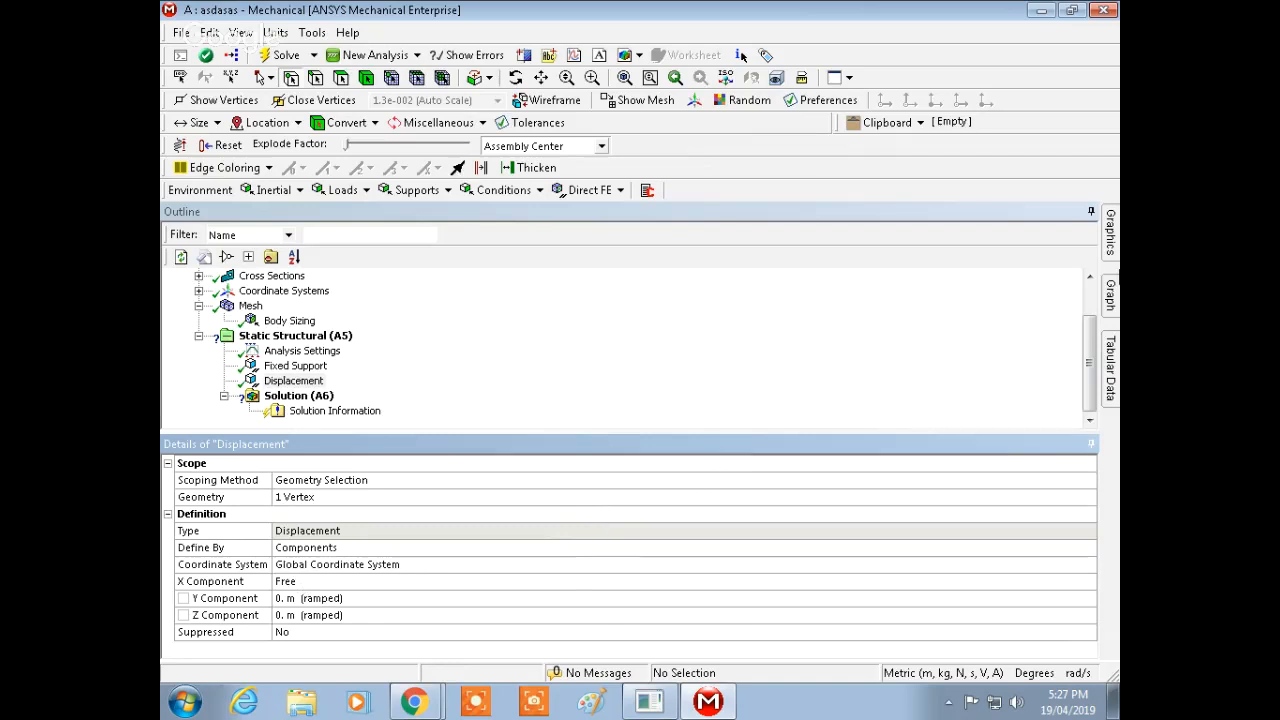
# Step: Insert a Force load and apply it to the vertex at the left end of the bottom chord
pyautogui.moveTo(1109, 242)
pyautogui.moveTo(803, 463); pyautogui.dragTo(827, 435, button='middle')
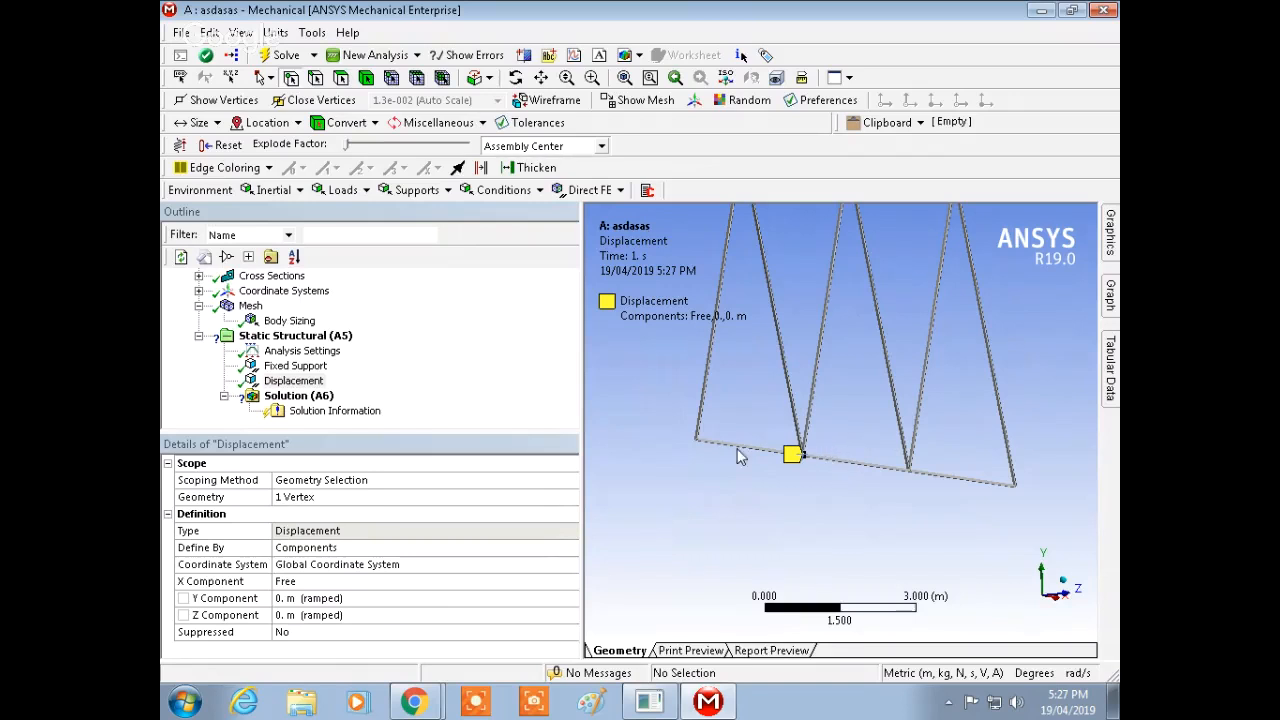
pyautogui.moveTo(700, 442); pyautogui.dragTo(704, 459, button='middle')
pyautogui.click(305, 336)
pyautogui.rightClick(312, 338)
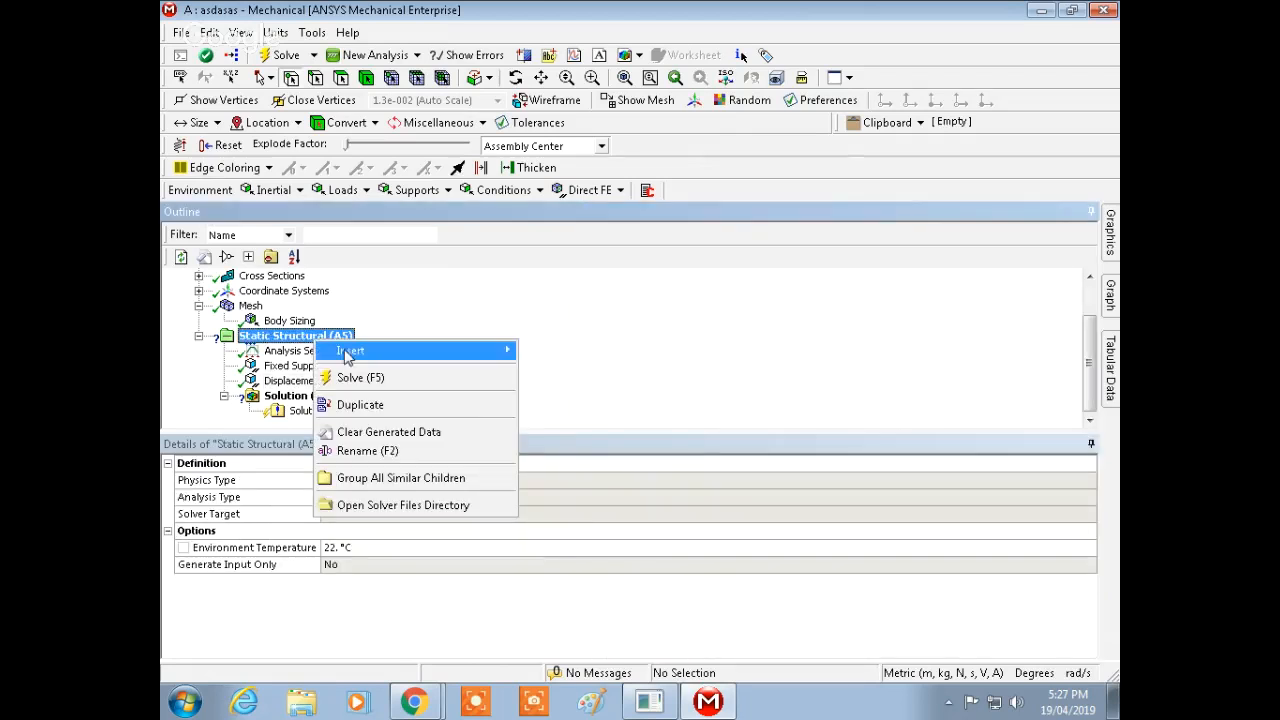
pyautogui.moveTo(437, 349)
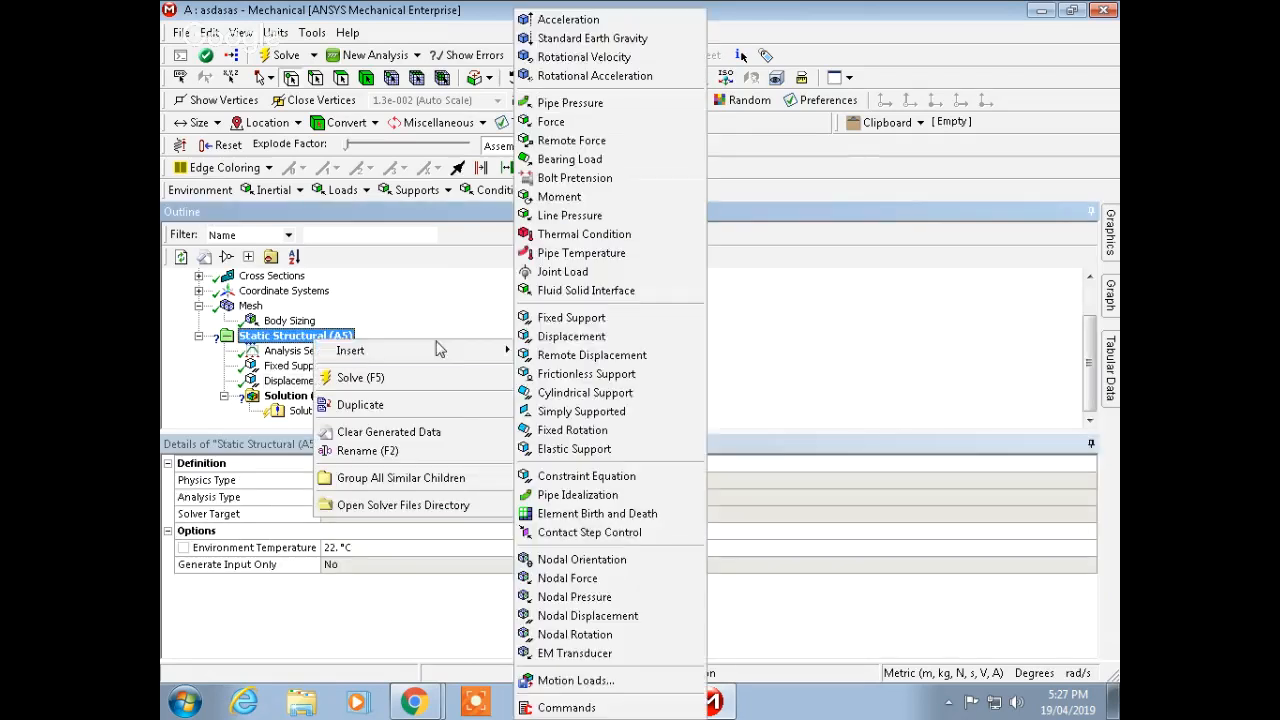
pyautogui.click(575, 122)
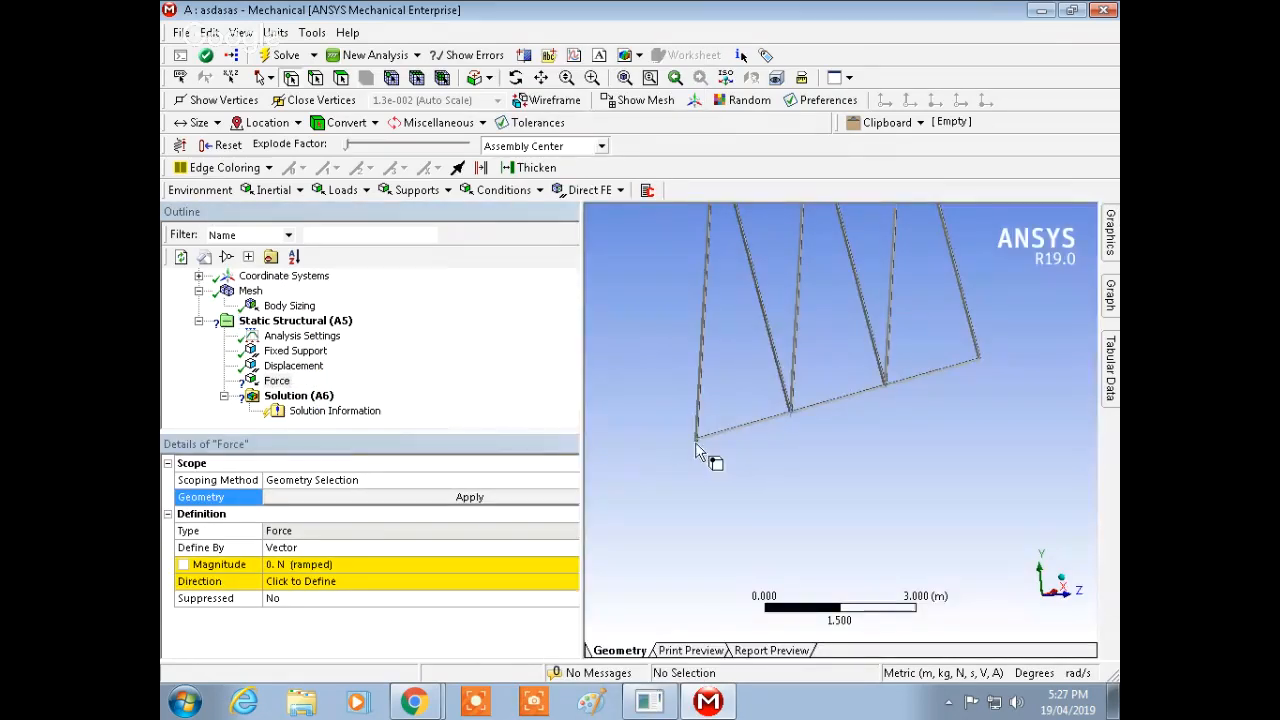
pyautogui.click(695, 442)
pyautogui.click(512, 500)
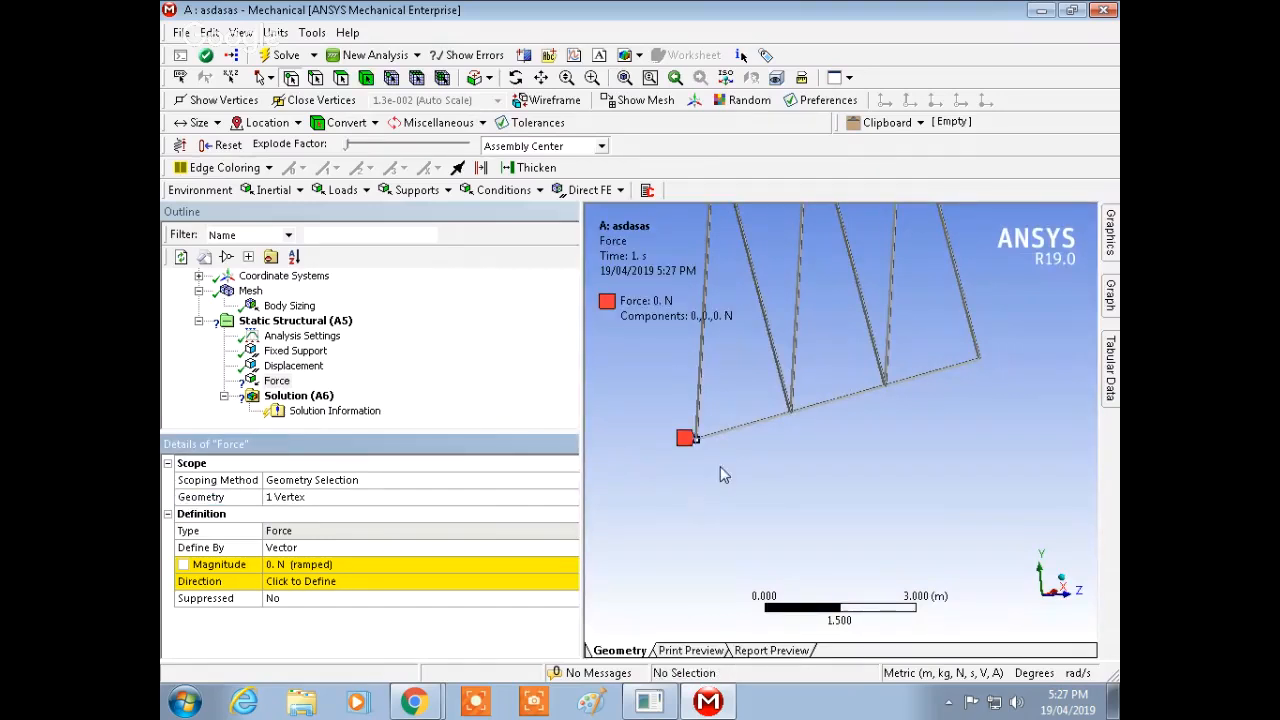
# Step: Set the force's magnitude to 50000 N and define its direction along the bottom chord edge in +X
pyautogui.click(396, 564)
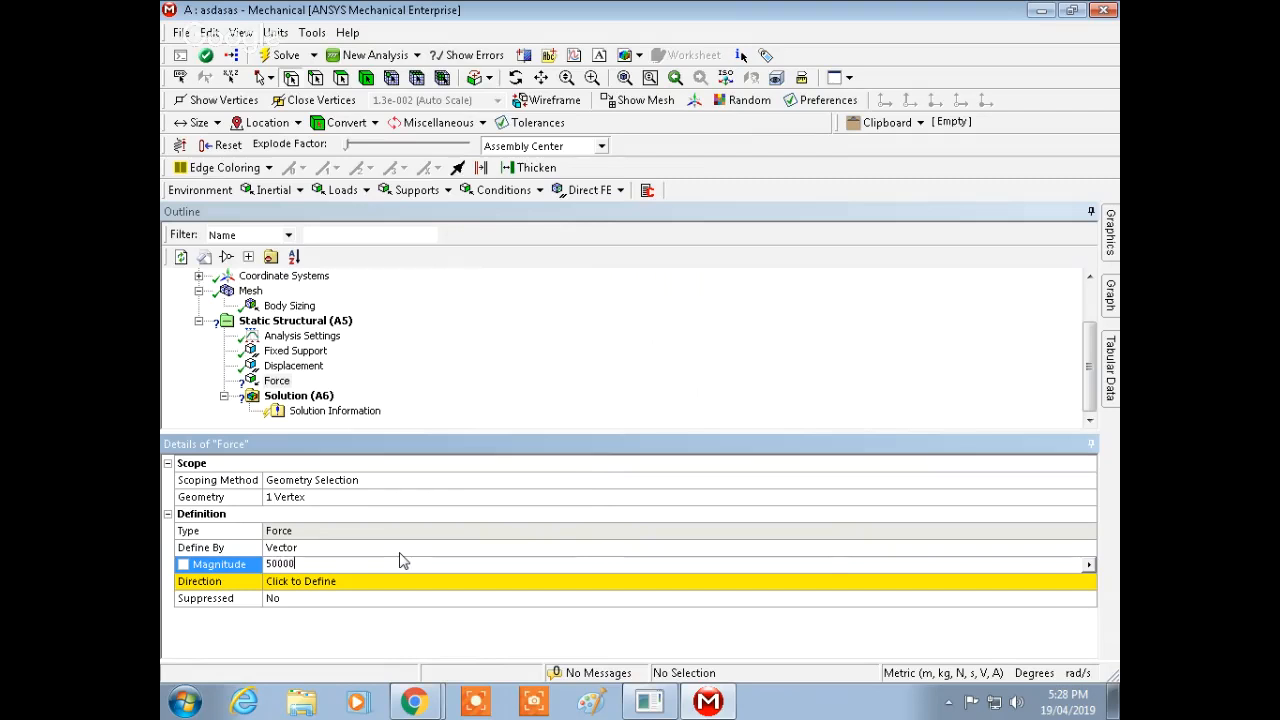
pyautogui.press('Return')
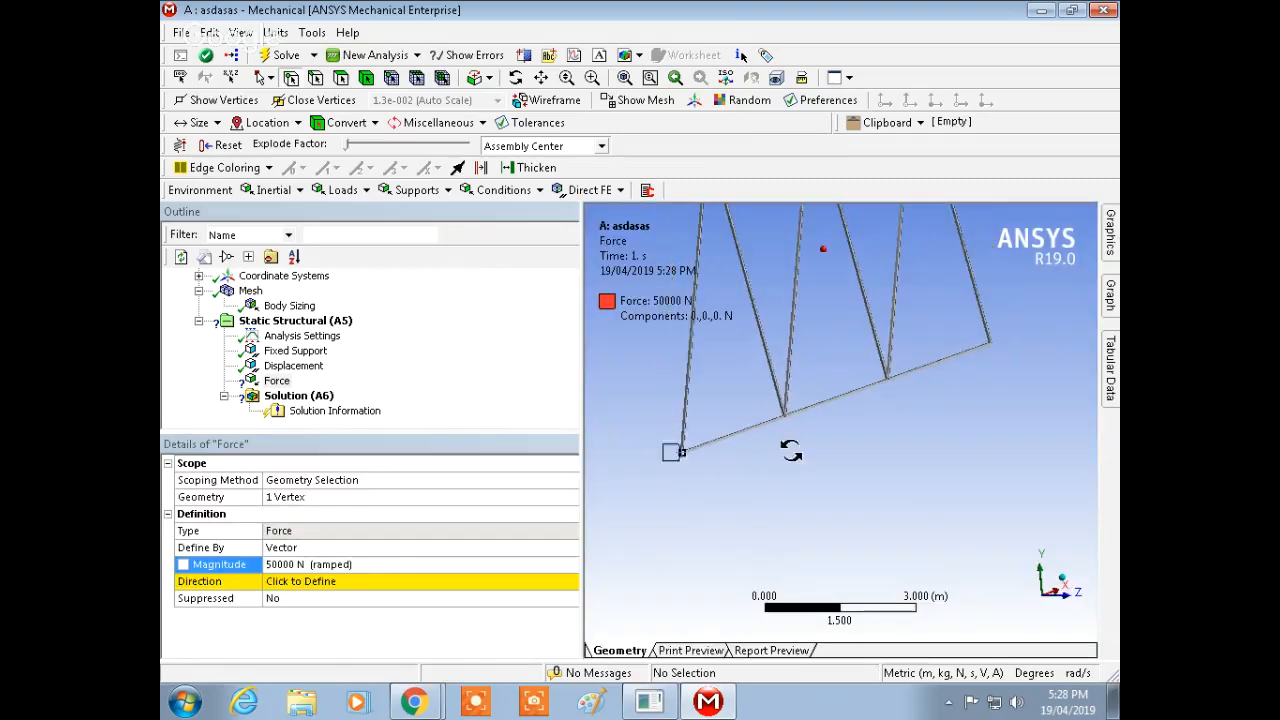
pyautogui.click(555, 590)
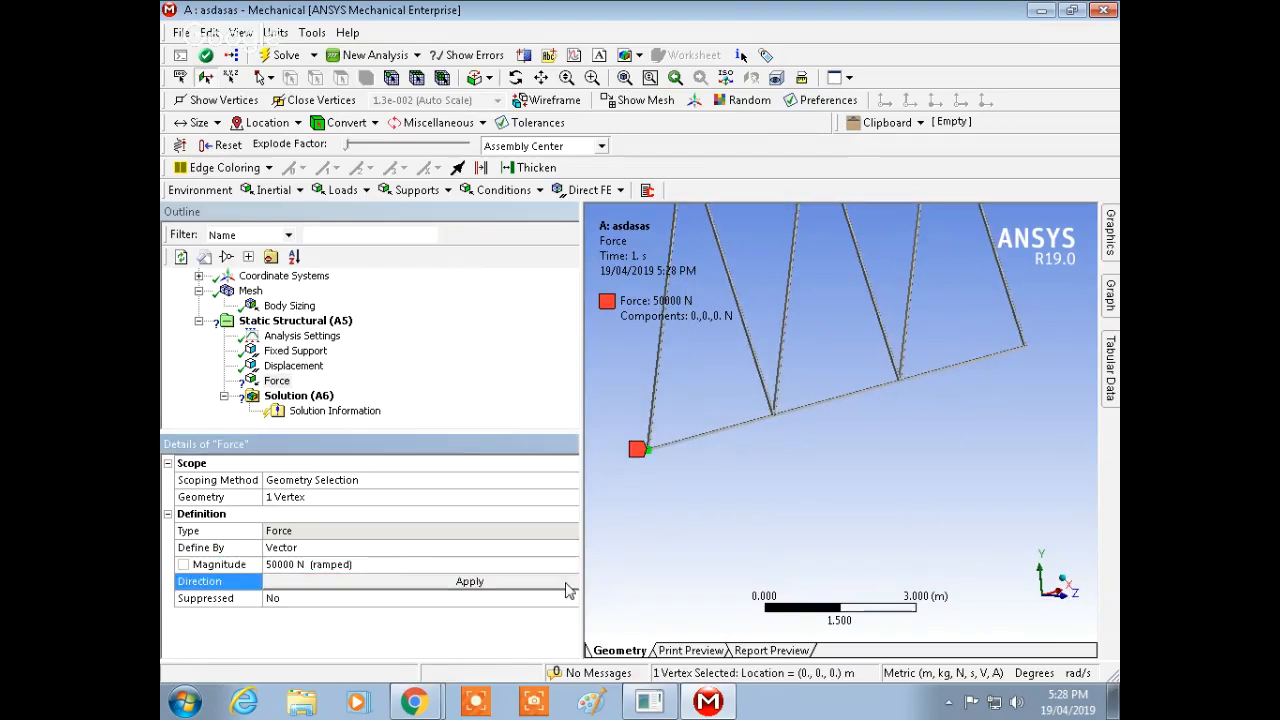
pyautogui.click(1111, 241)
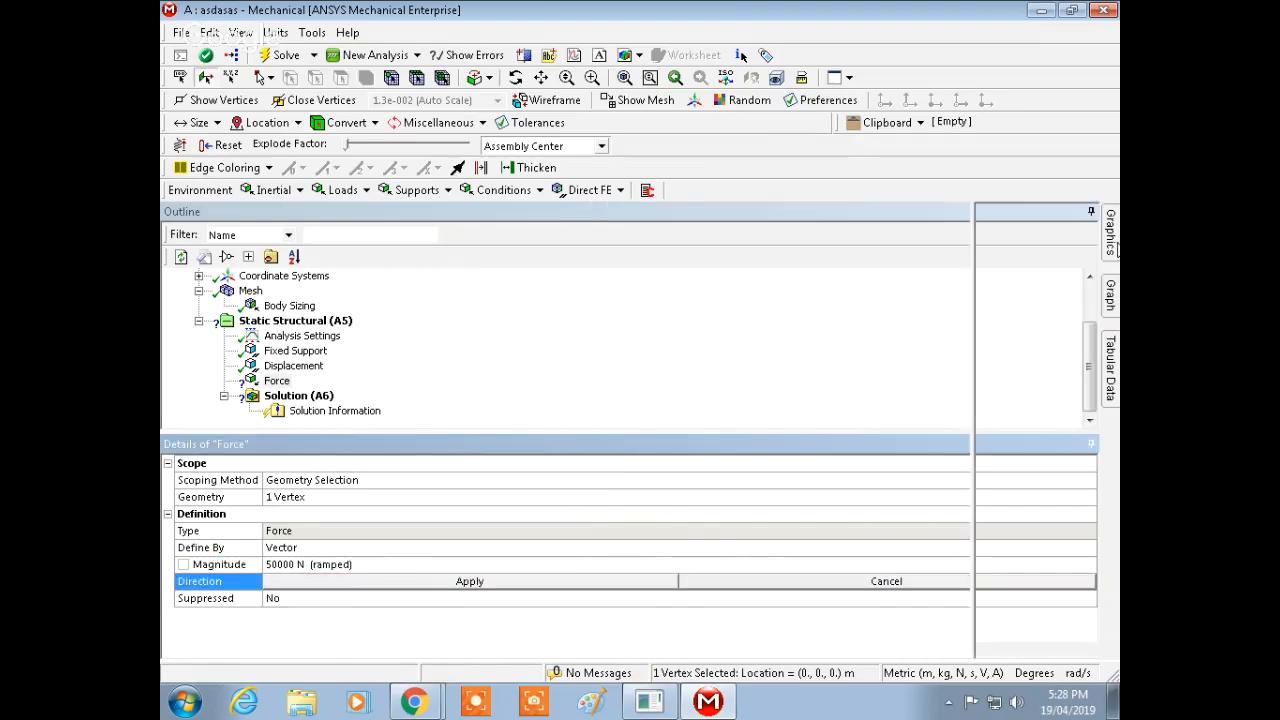
pyautogui.moveTo(581, 521); pyautogui.dragTo(692, 521)
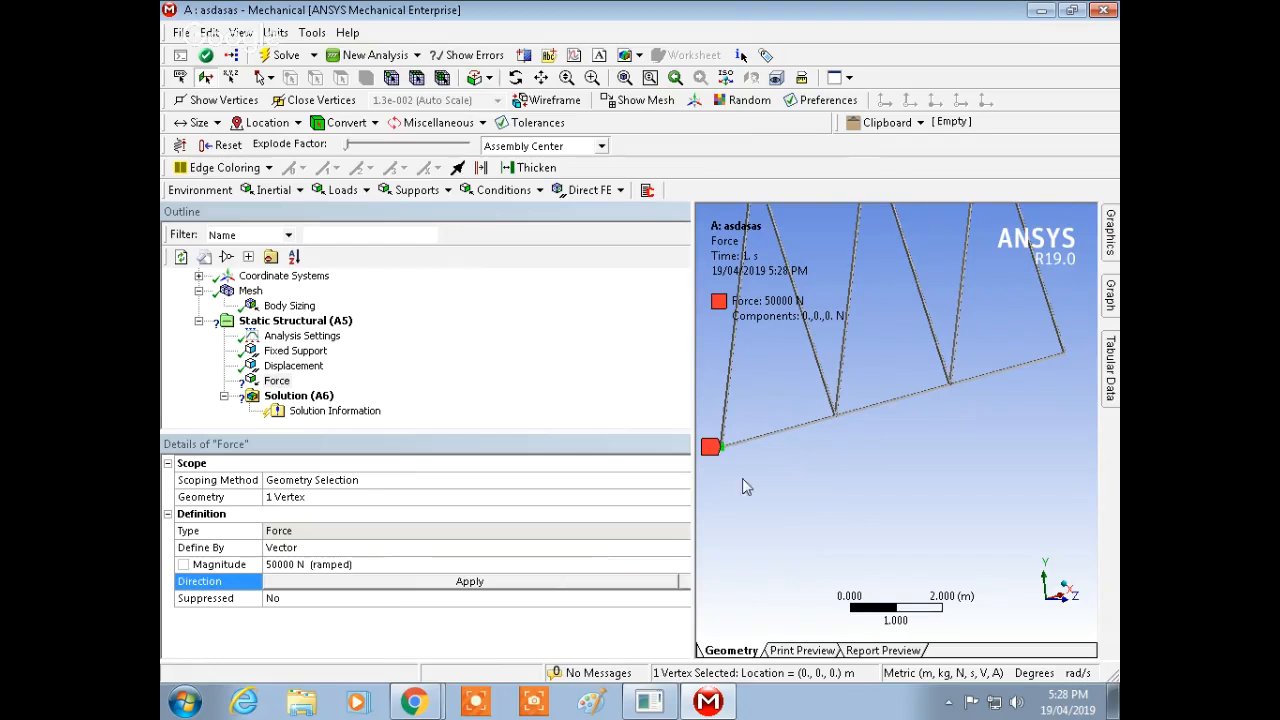
pyautogui.click(774, 439)
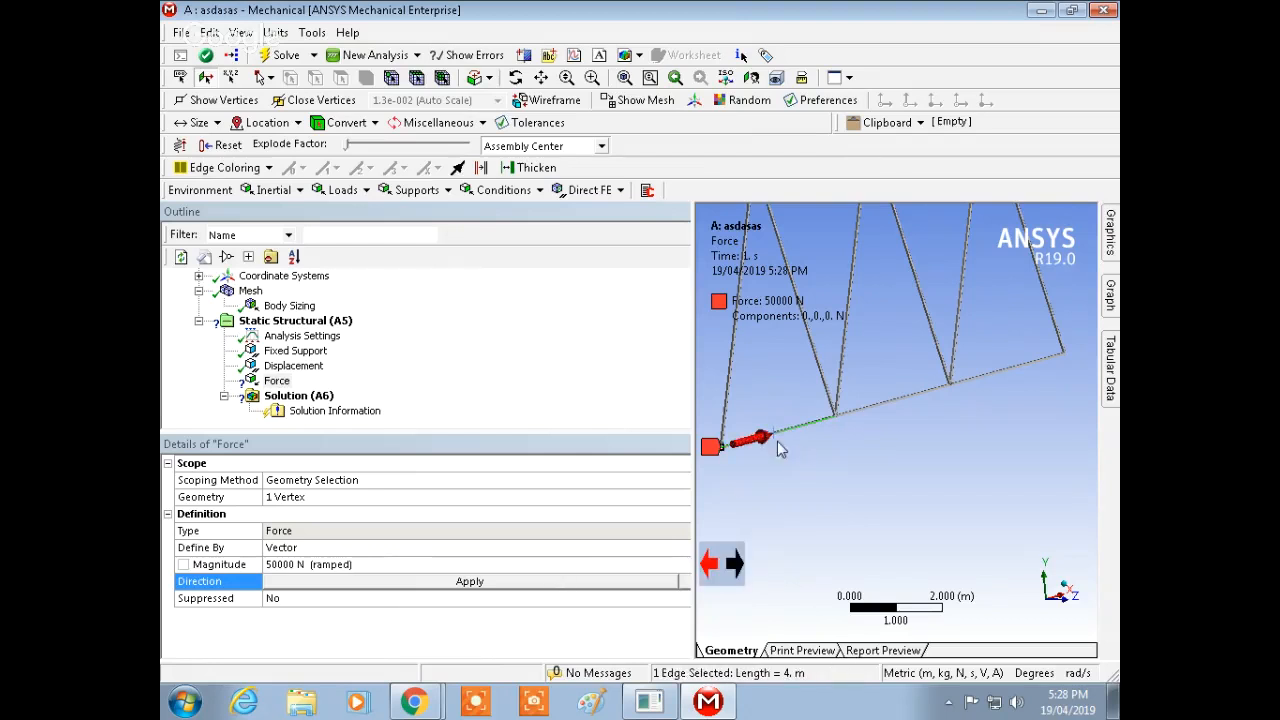
pyautogui.click(612, 583)
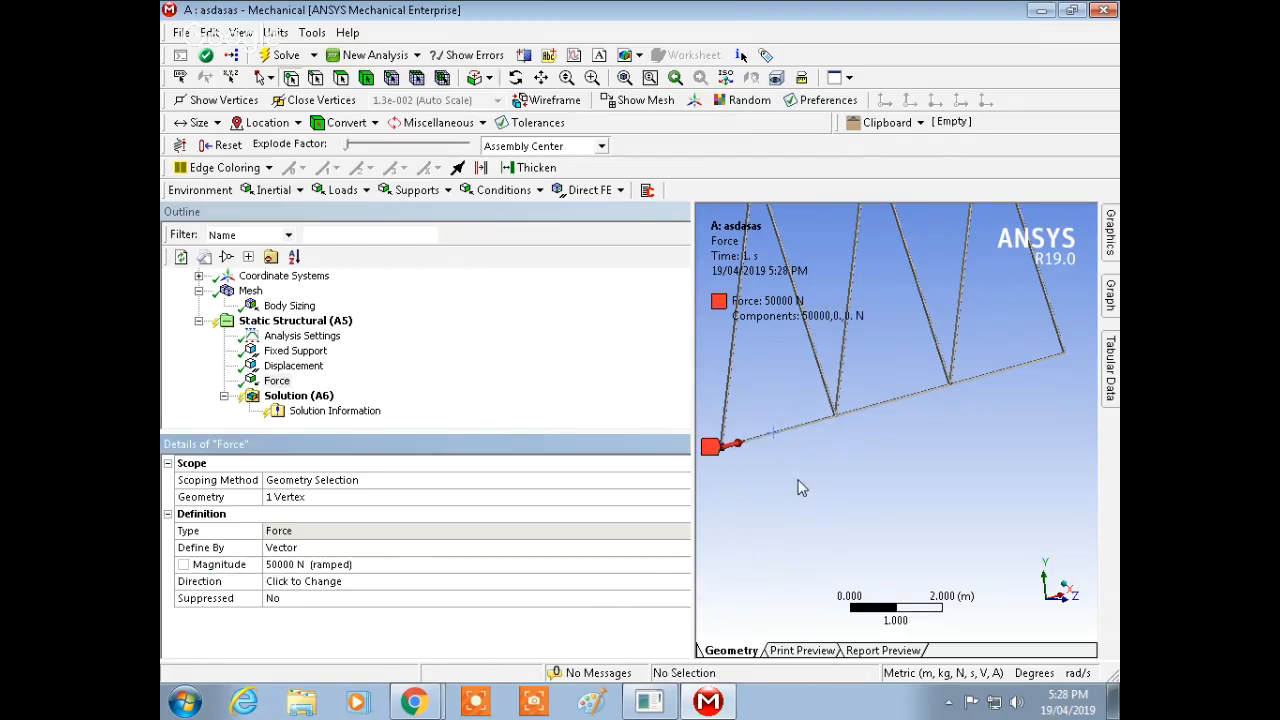
pyautogui.moveTo(800, 486); pyautogui.dragTo(813, 481, button='middle')
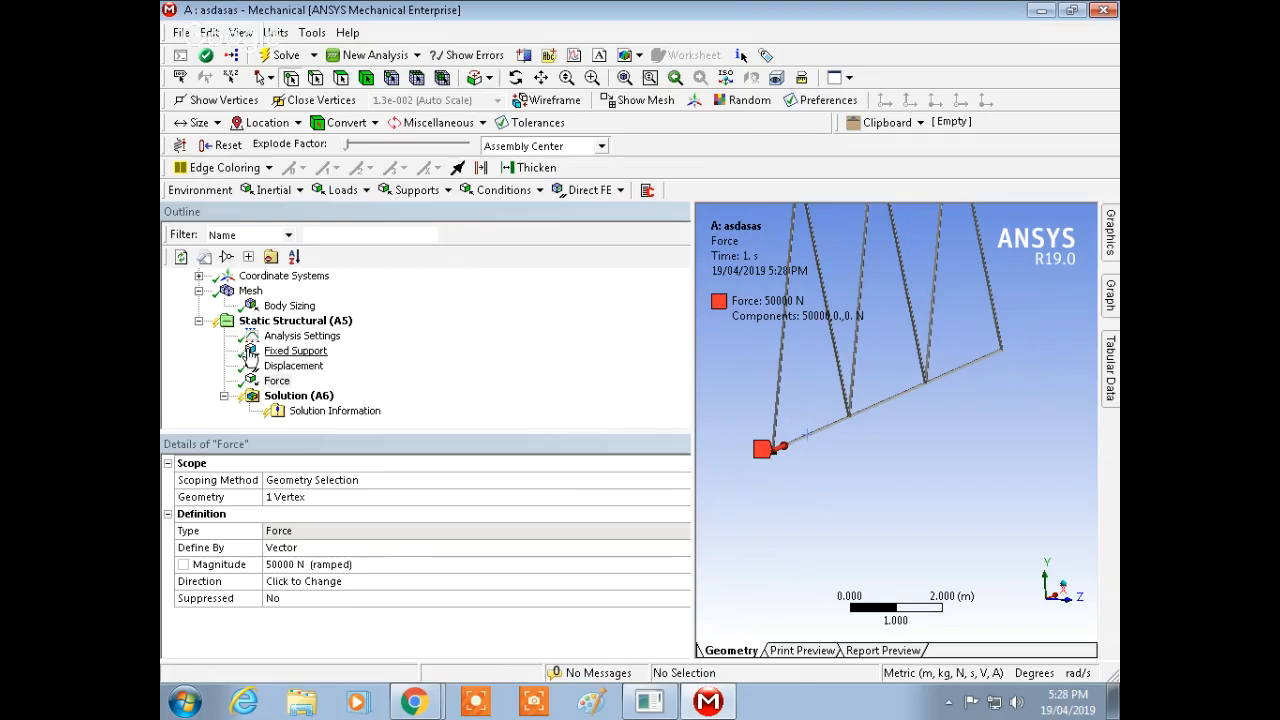
# Step: Insert a second Force and apply it to the bottom chord vertex 8 m from the left end
pyautogui.rightClick(295, 322)
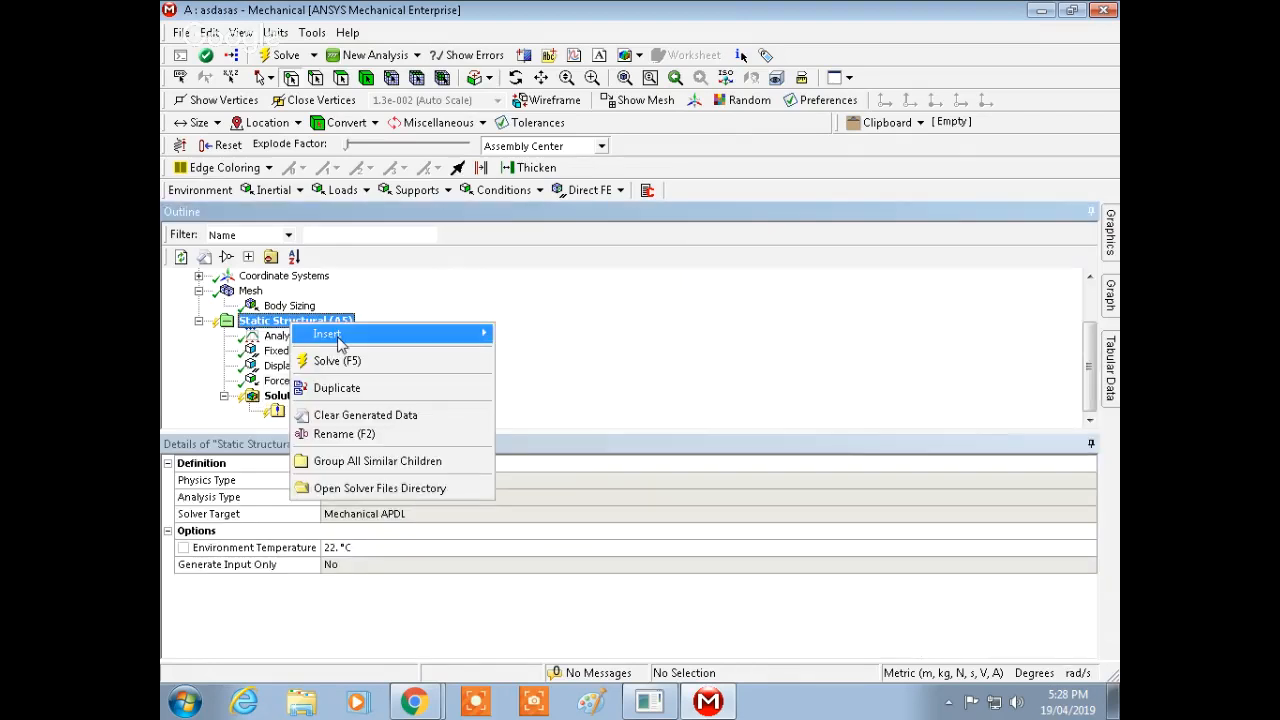
pyautogui.moveTo(320, 334)
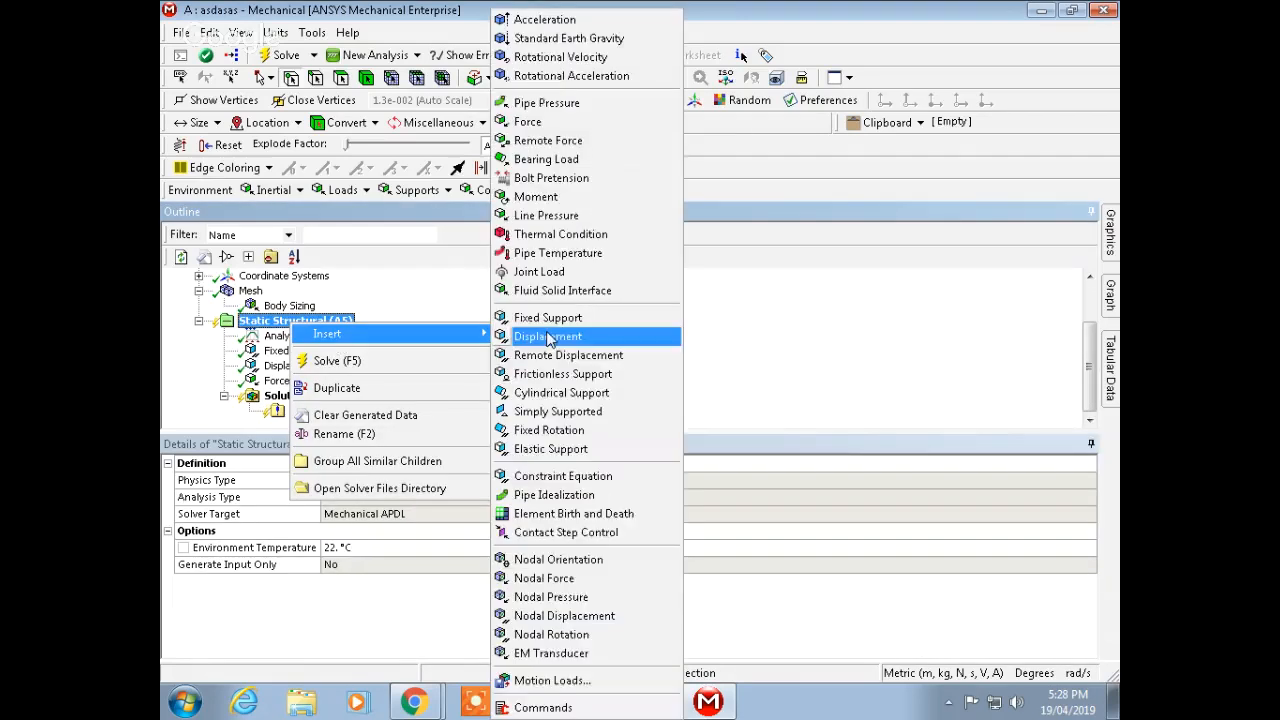
pyautogui.click(560, 122)
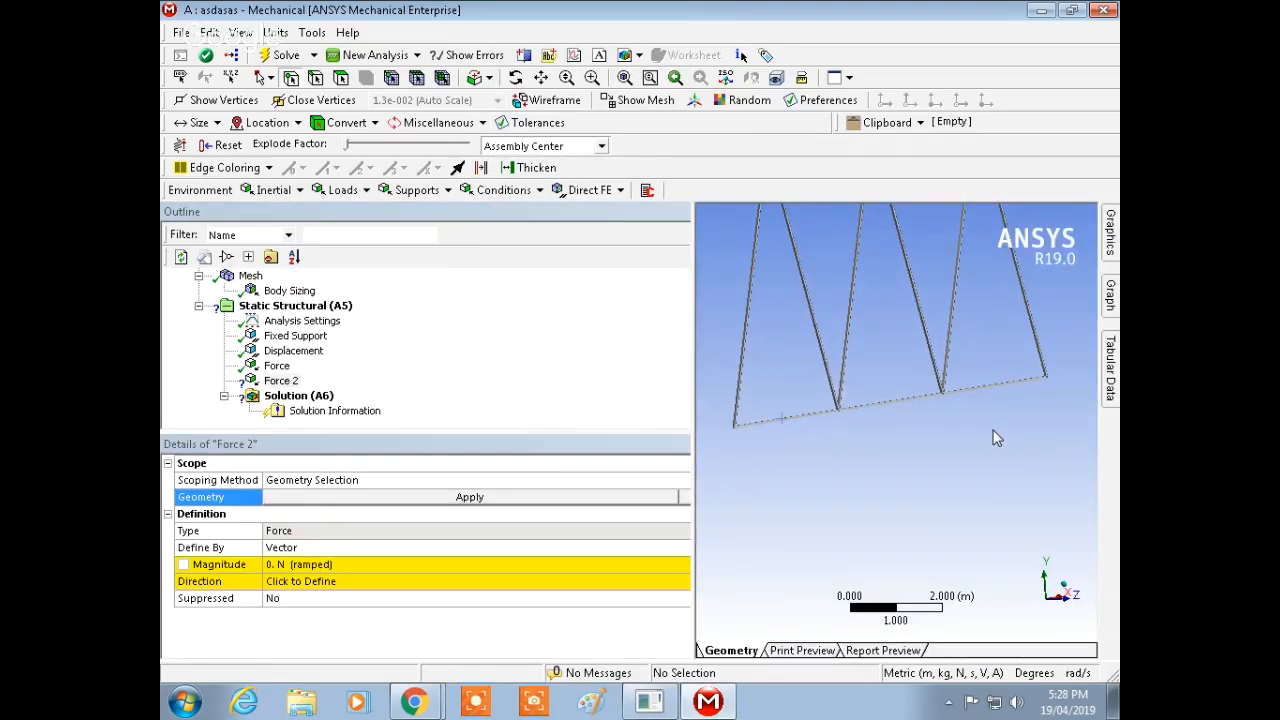
pyautogui.click(943, 390)
pyautogui.click(530, 498)
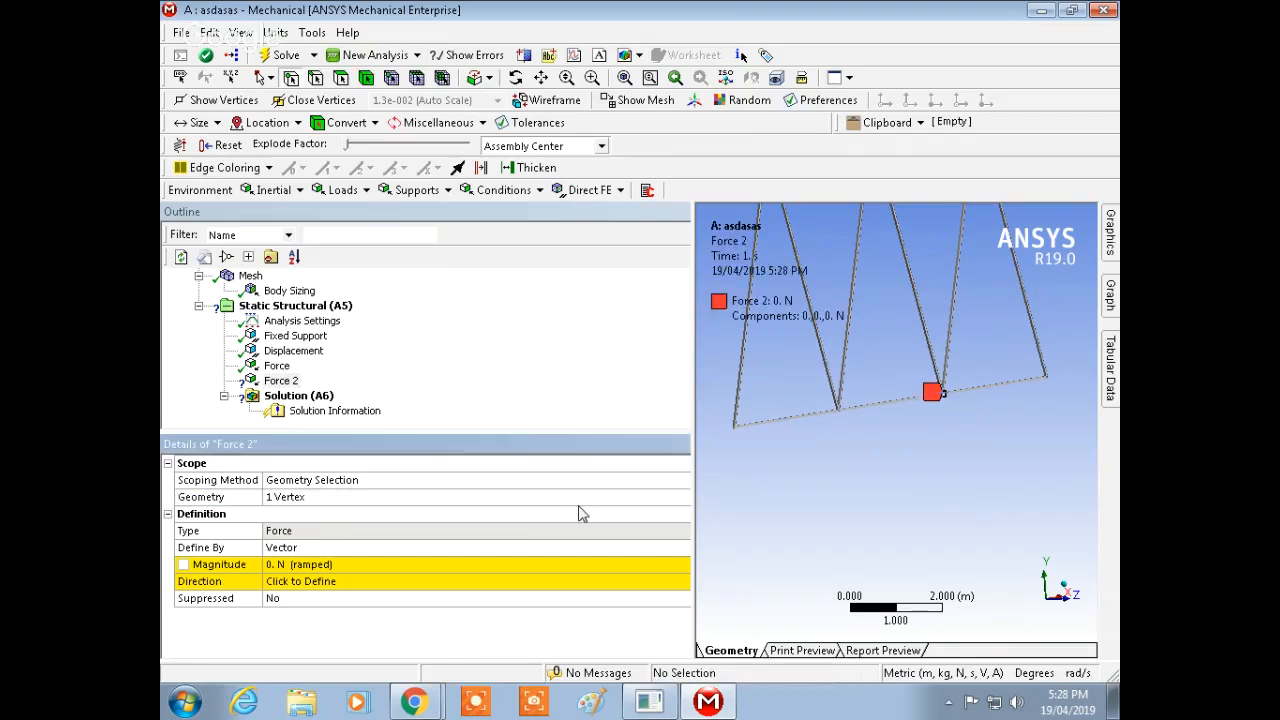
# Step: Set the second force's magnitude to 100000 N
pyautogui.click(343, 565)
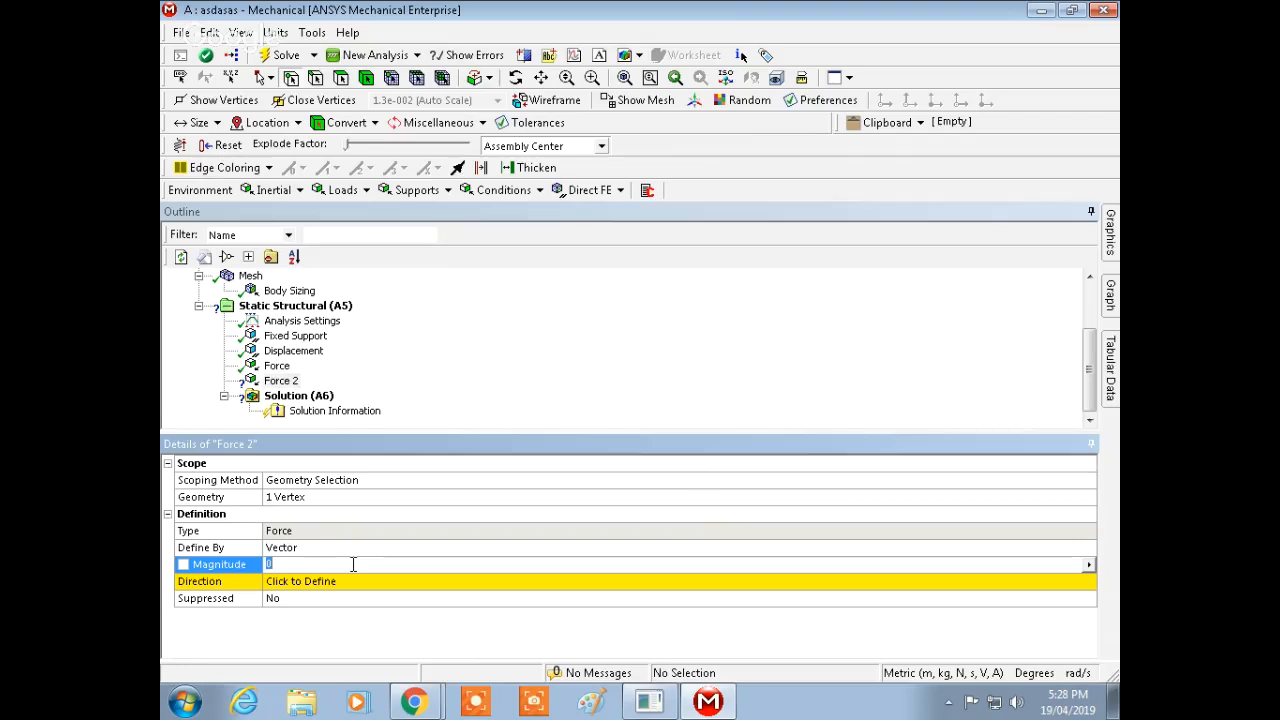
pyautogui.write('100000')
pyautogui.press('Return')
# Step: Try to define the second force's direction by picking bottom chord and diagonal edges and vertices
pyautogui.click(406, 582)
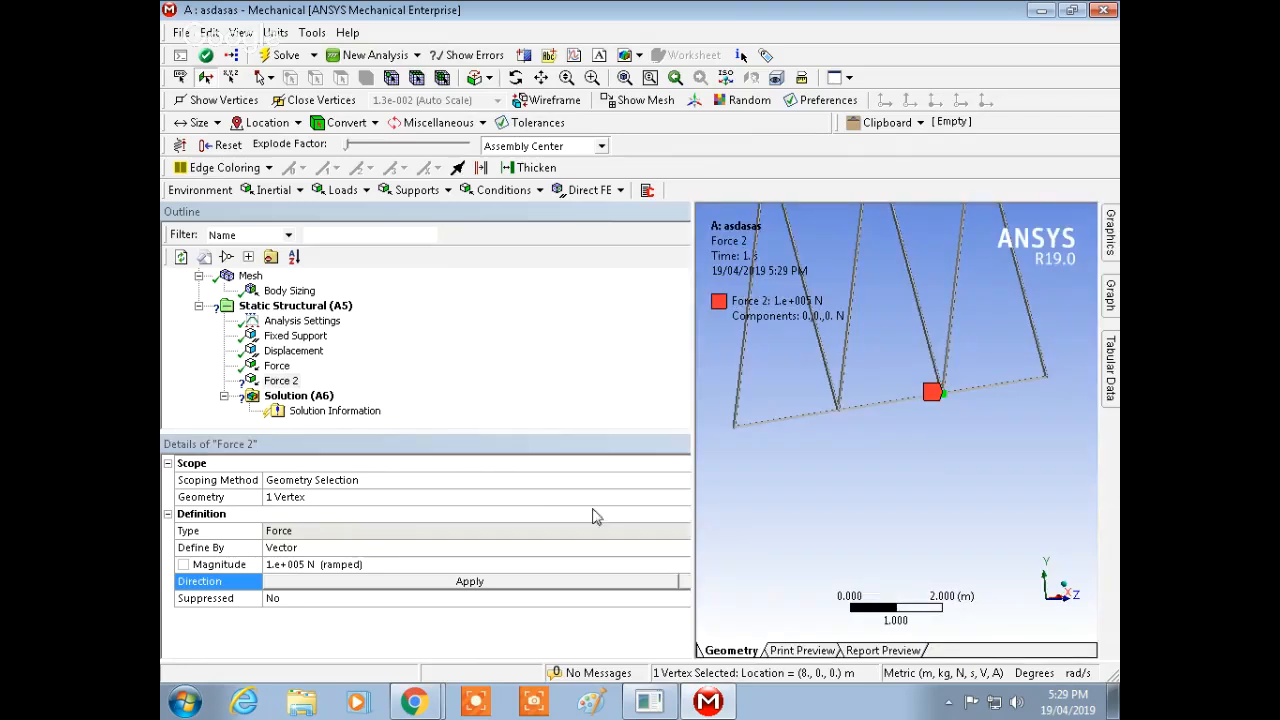
pyautogui.moveTo(921, 468); pyautogui.dragTo(1007, 349, button='middle')
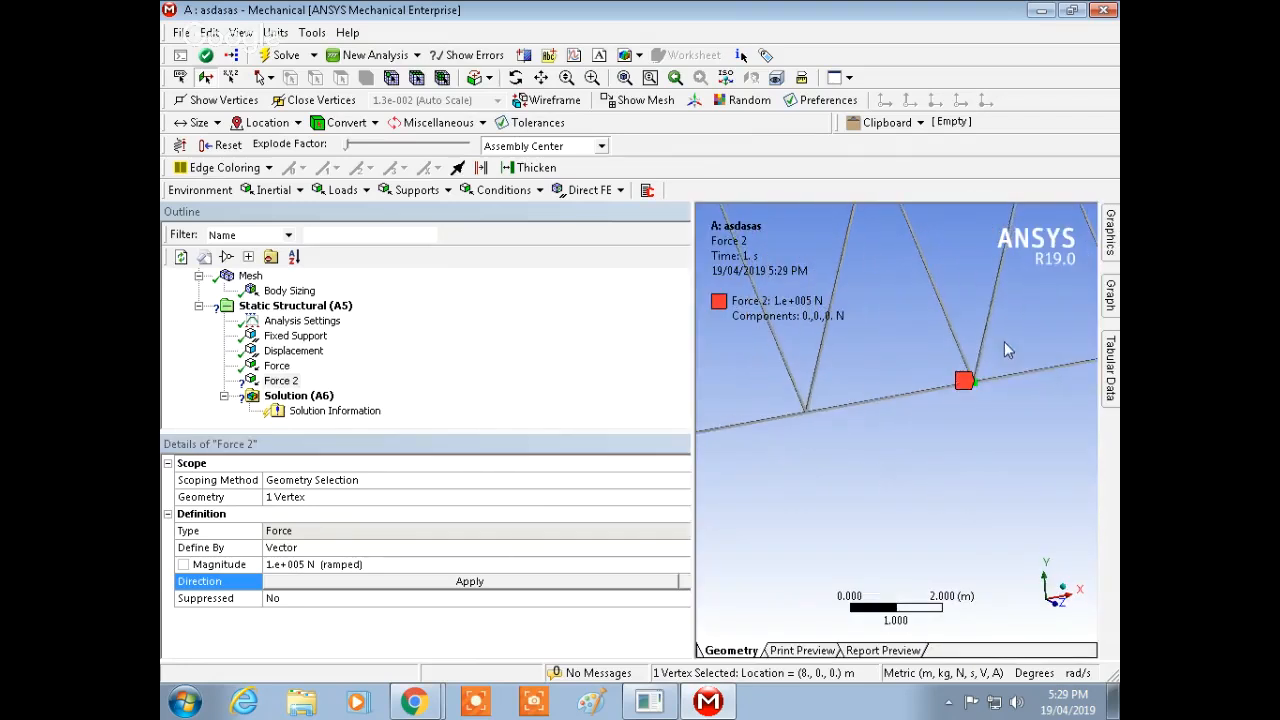
pyautogui.click(955, 386)
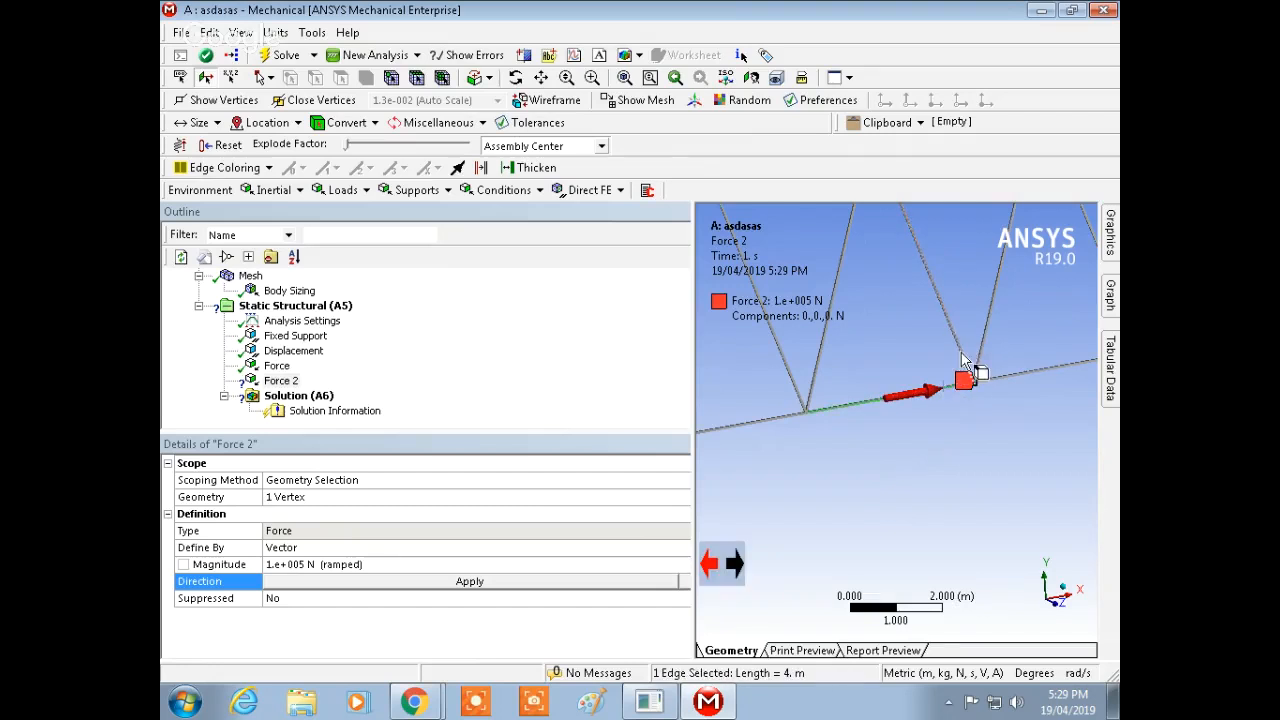
pyautogui.click(964, 360)
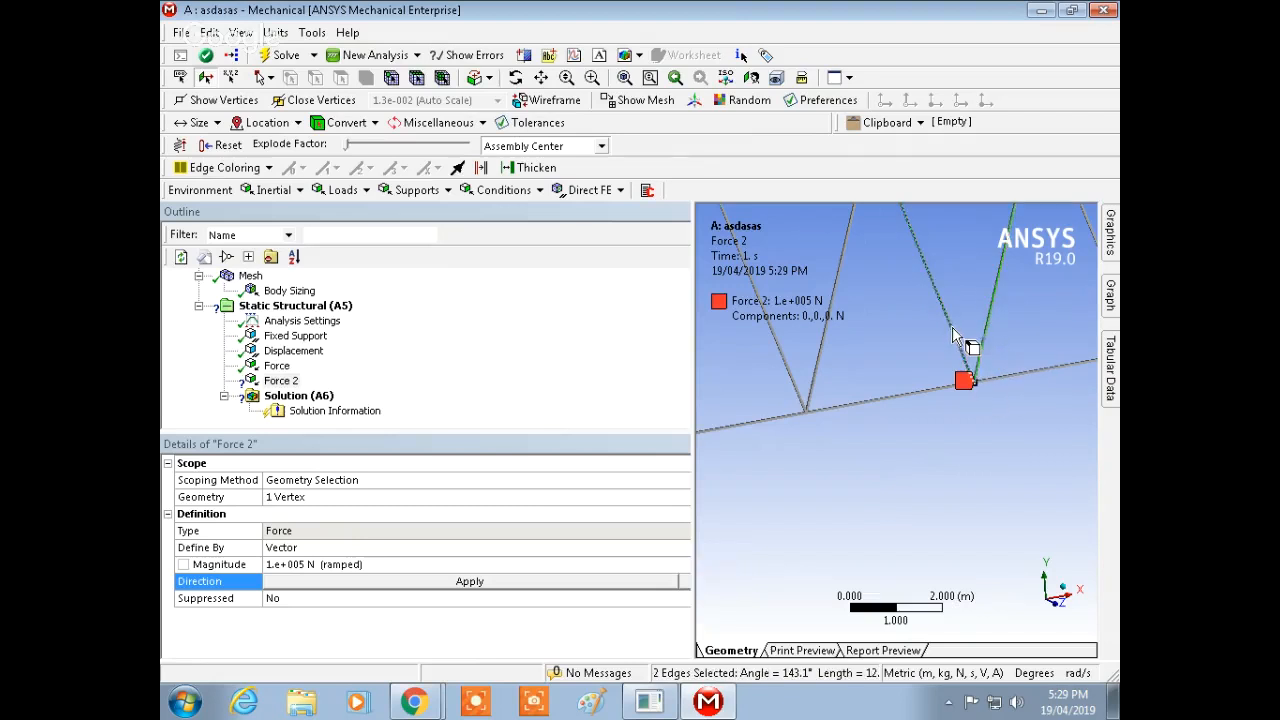
pyautogui.click(977, 397)
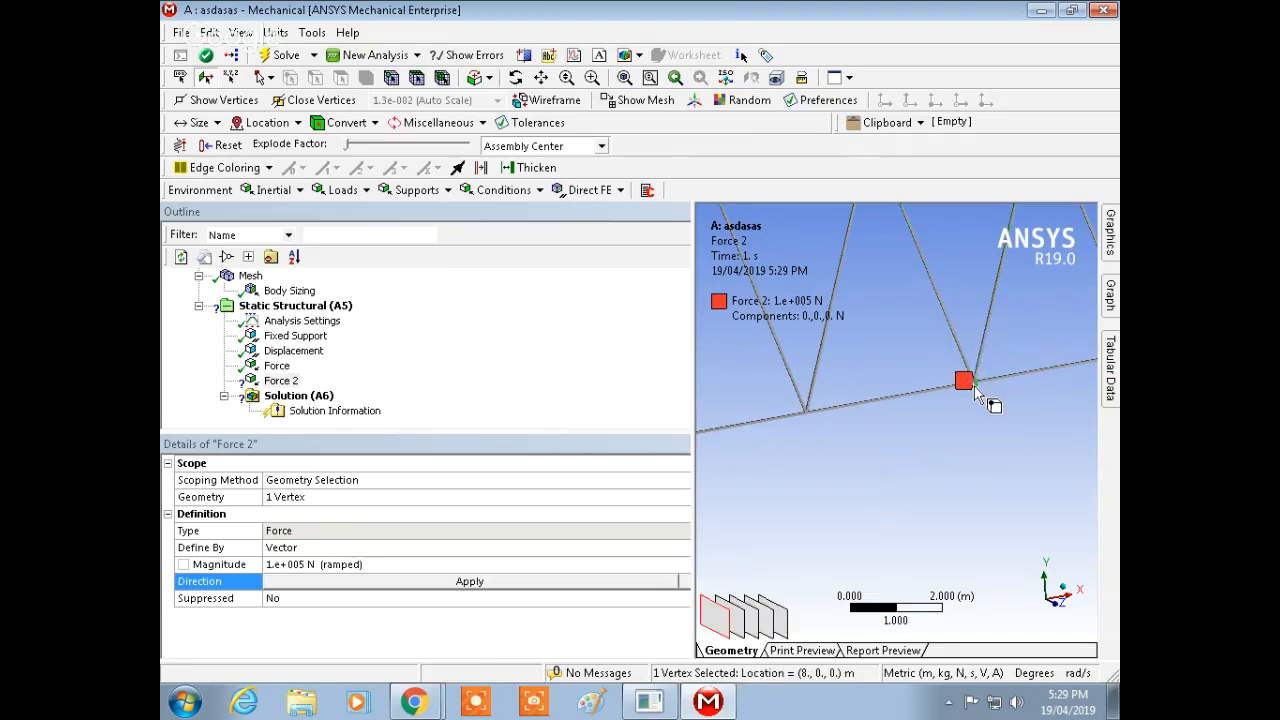
pyautogui.moveTo(988, 429)
pyautogui.mouseDown(button='middle')
pyautogui.moveTo(986, 412)
pyautogui.moveTo(1000, 414)
pyautogui.moveTo(928, 342)
pyautogui.moveTo(1008, 411)
pyautogui.moveTo(1003, 497)
pyautogui.mouseUp(button='middle')
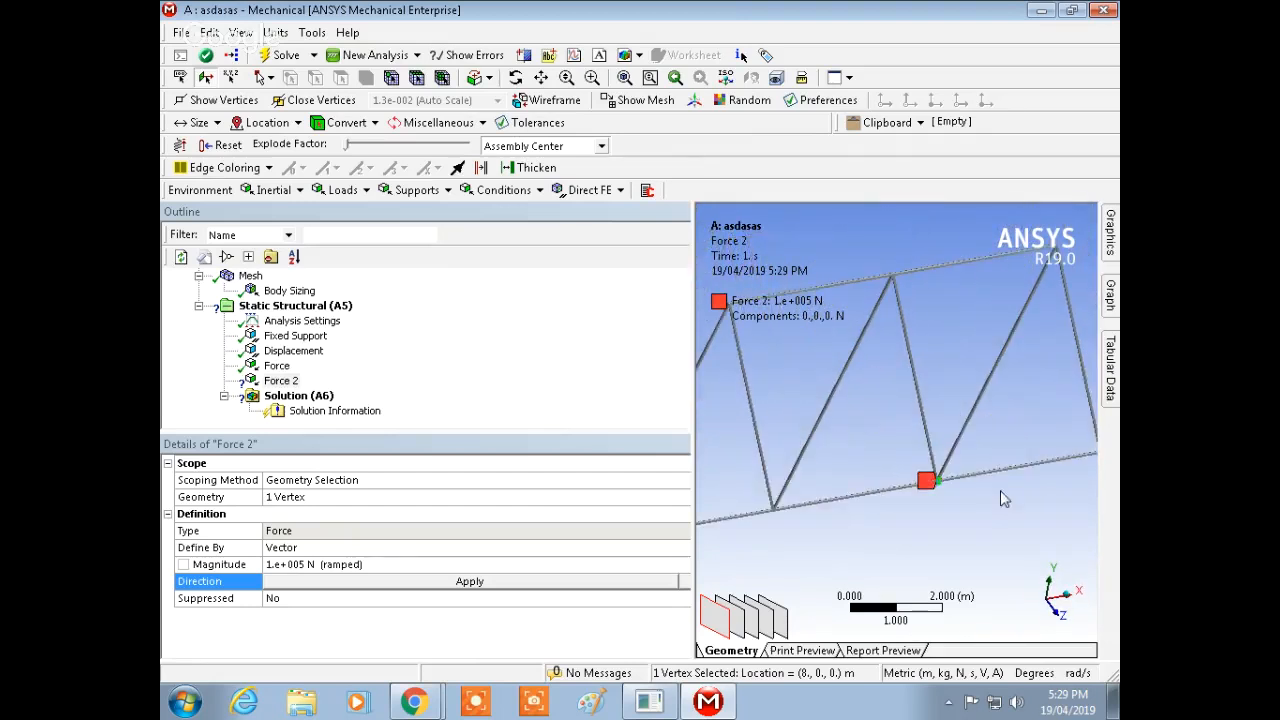
pyautogui.keyDown('ctrl'); pyautogui.click(894, 276); pyautogui.keyUp('ctrl')
pyautogui.moveTo(953, 510); pyautogui.dragTo(976, 362, button='middle')
pyautogui.click(957, 378)
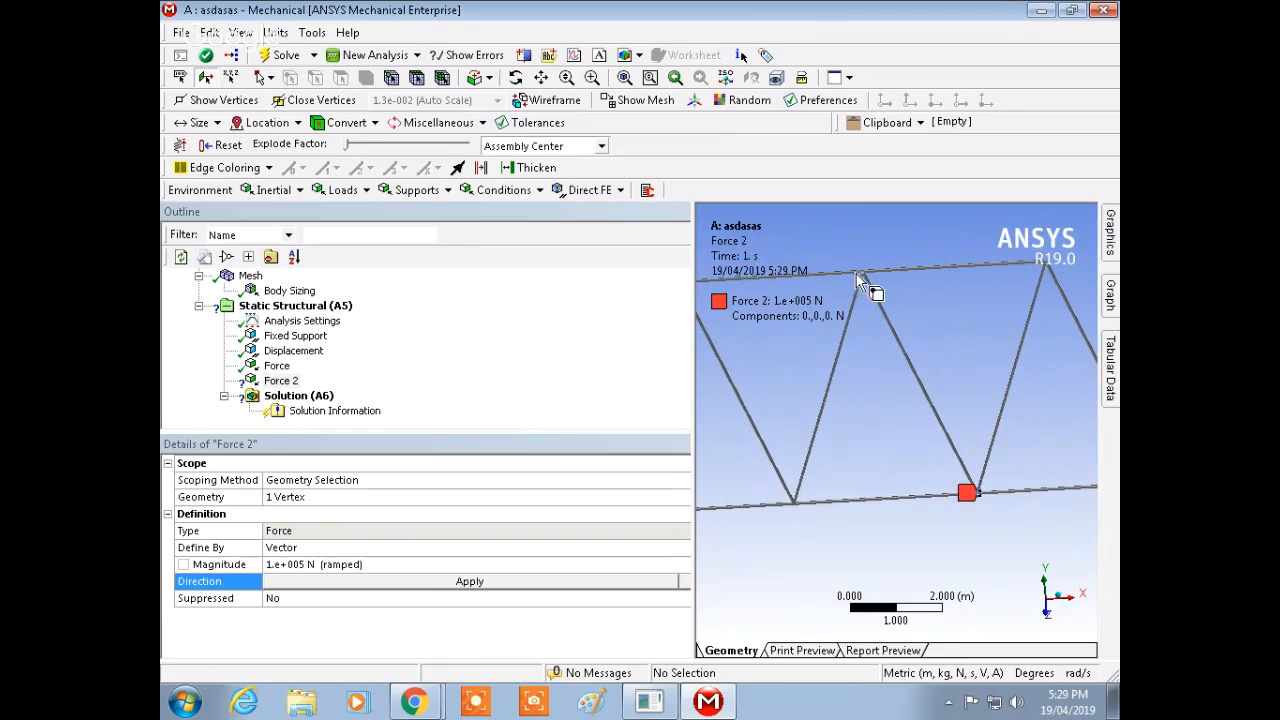
pyautogui.click(862, 272)
pyautogui.keyDown('ctrl'); pyautogui.click(981, 494); pyautogui.keyUp('ctrl')
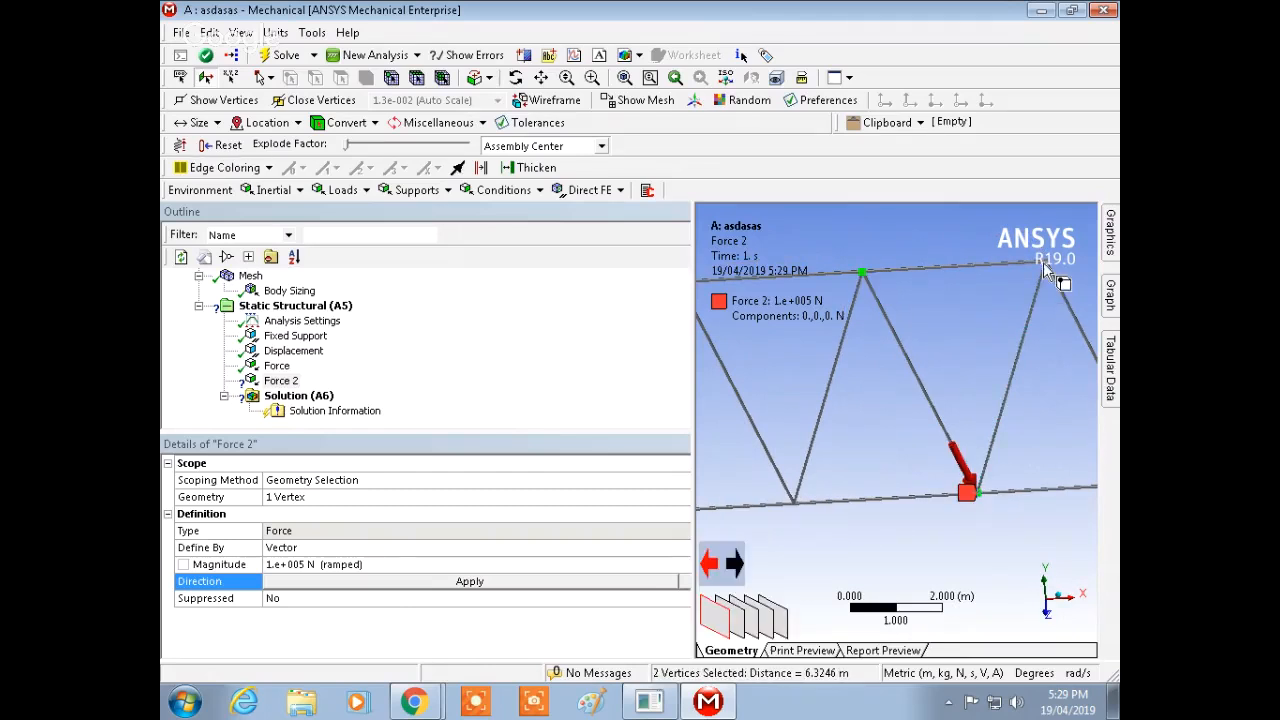
pyautogui.keyDown('ctrl'); pyautogui.click(1045, 262); pyautogui.keyUp('ctrl')
pyautogui.click(960, 396)
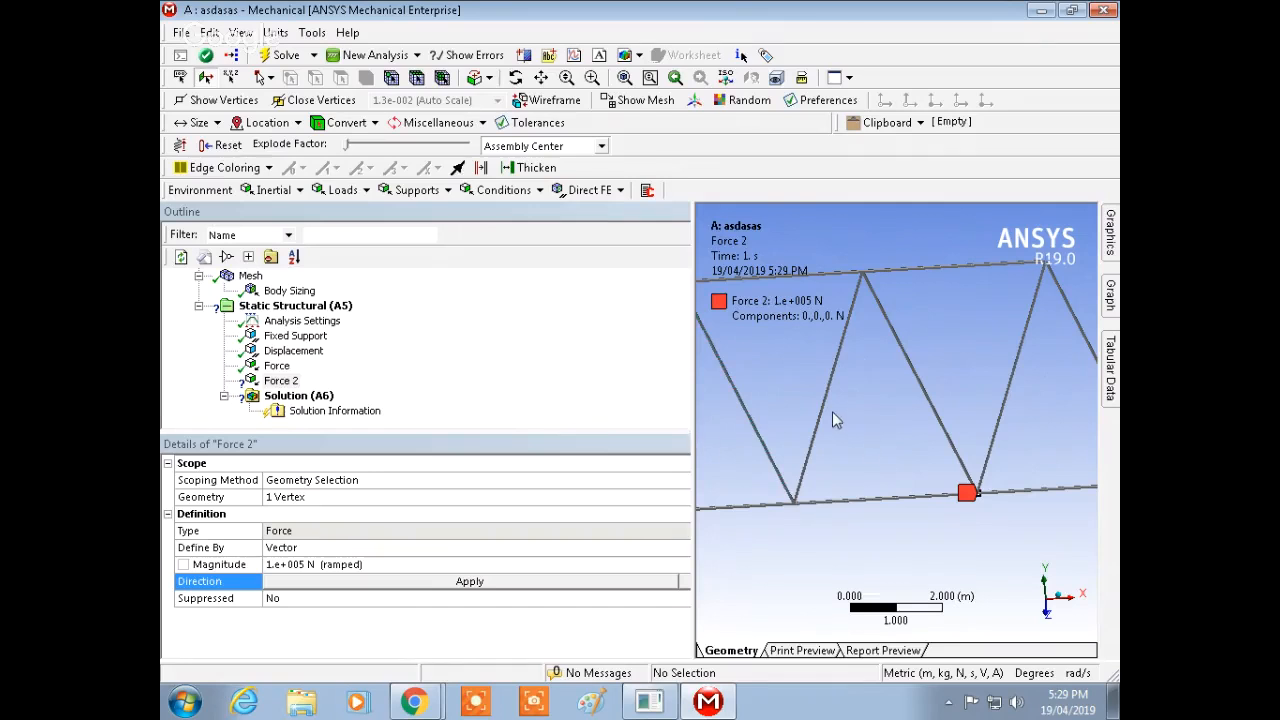
pyautogui.moveTo(833, 416); pyautogui.dragTo(943, 492, button='middle')
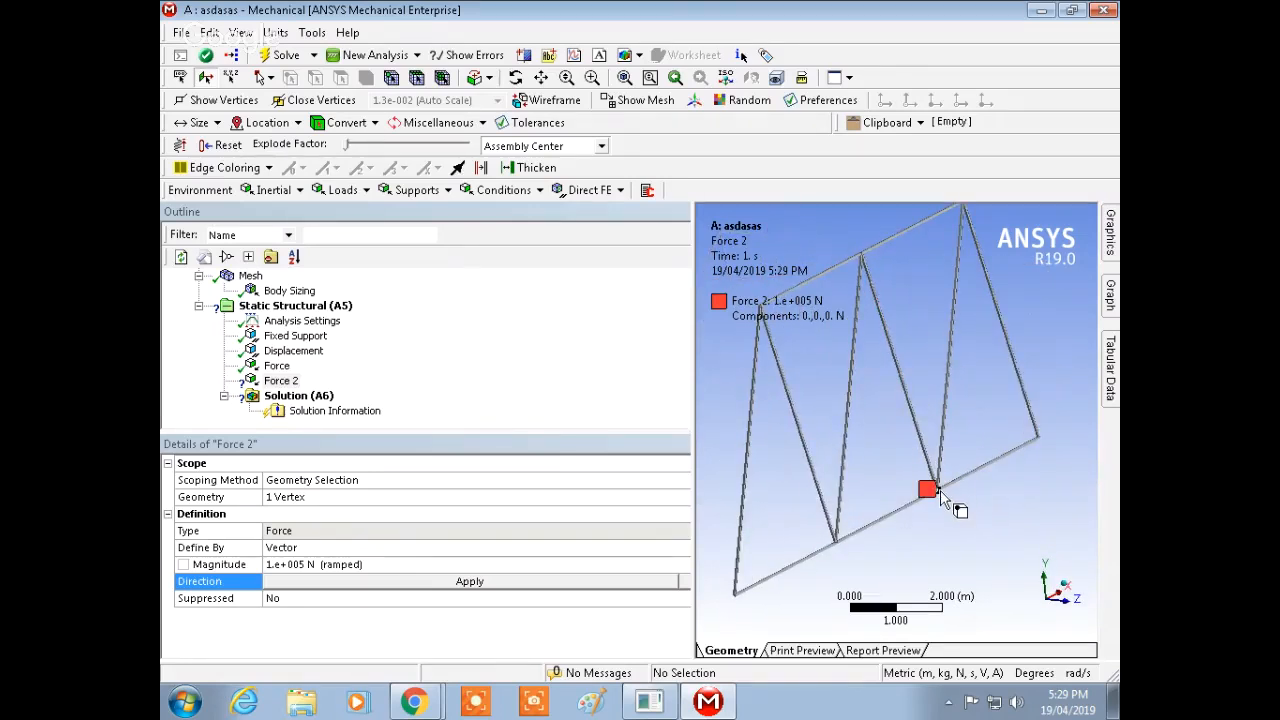
pyautogui.click(940, 494)
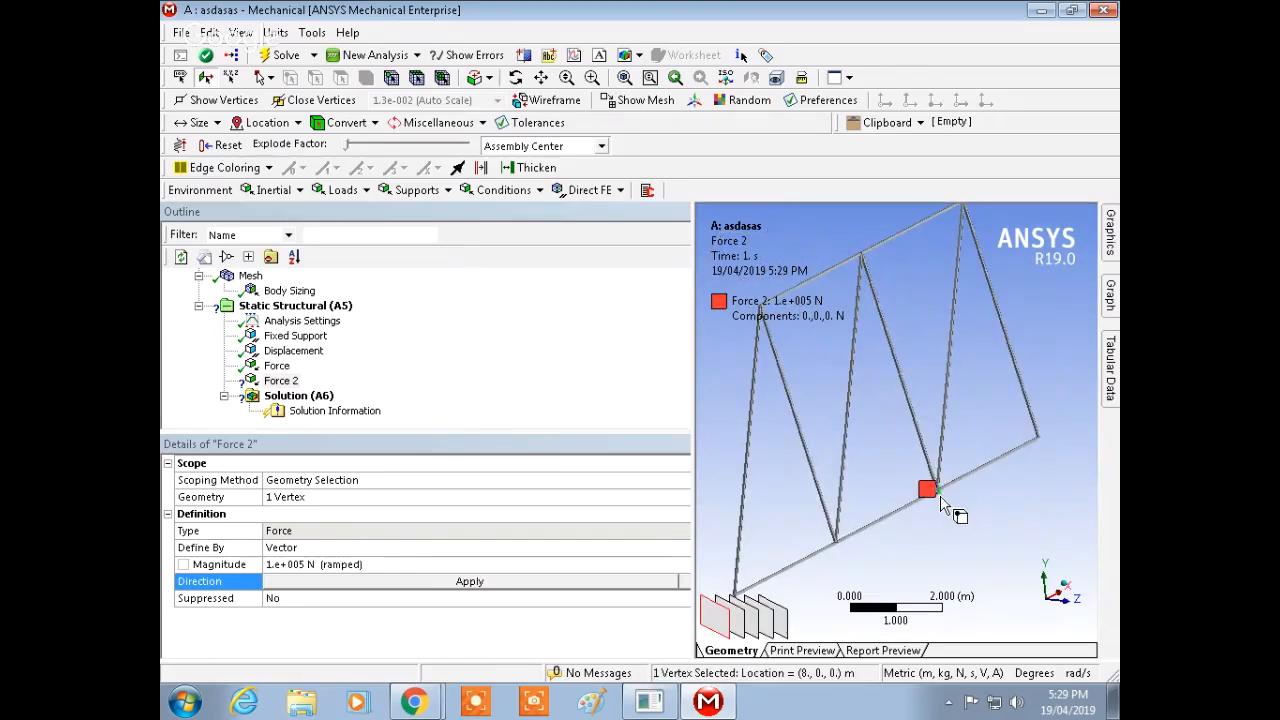
pyautogui.click(543, 582)
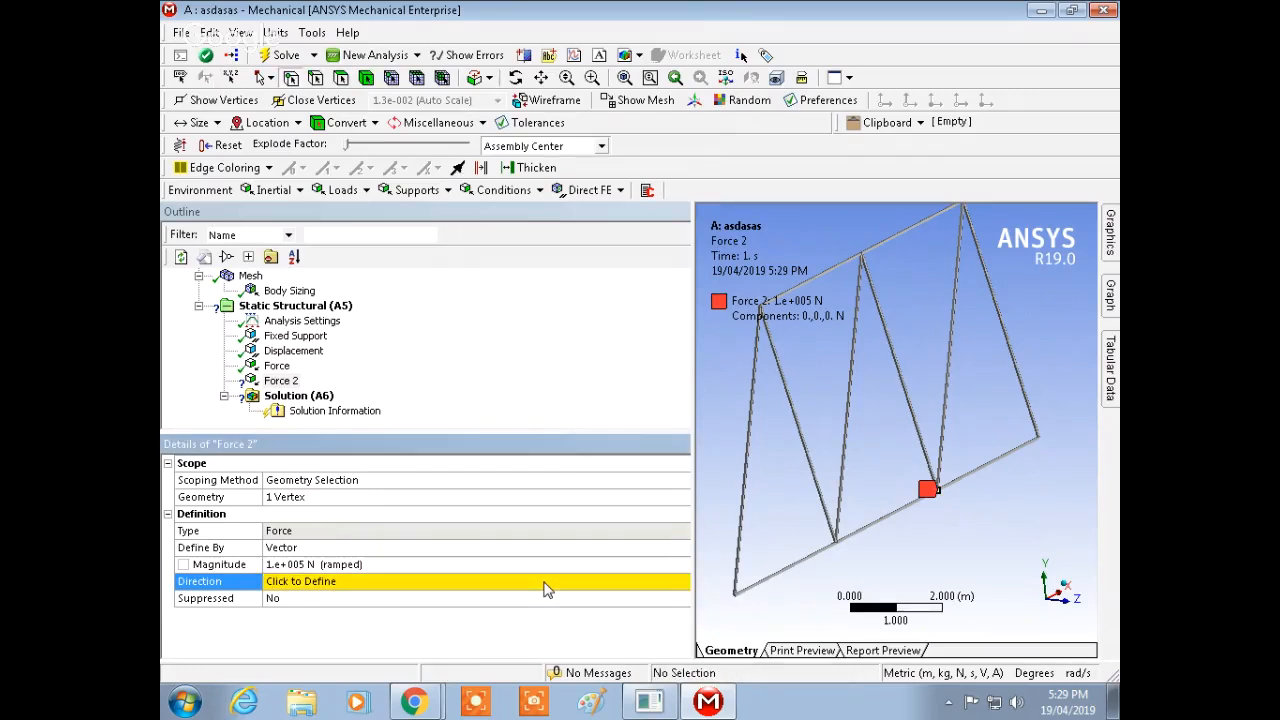
# Step: Try again to define the direction using two vertices along the bottom chord
pyautogui.click(543, 582)
pyautogui.moveTo(1112, 238)
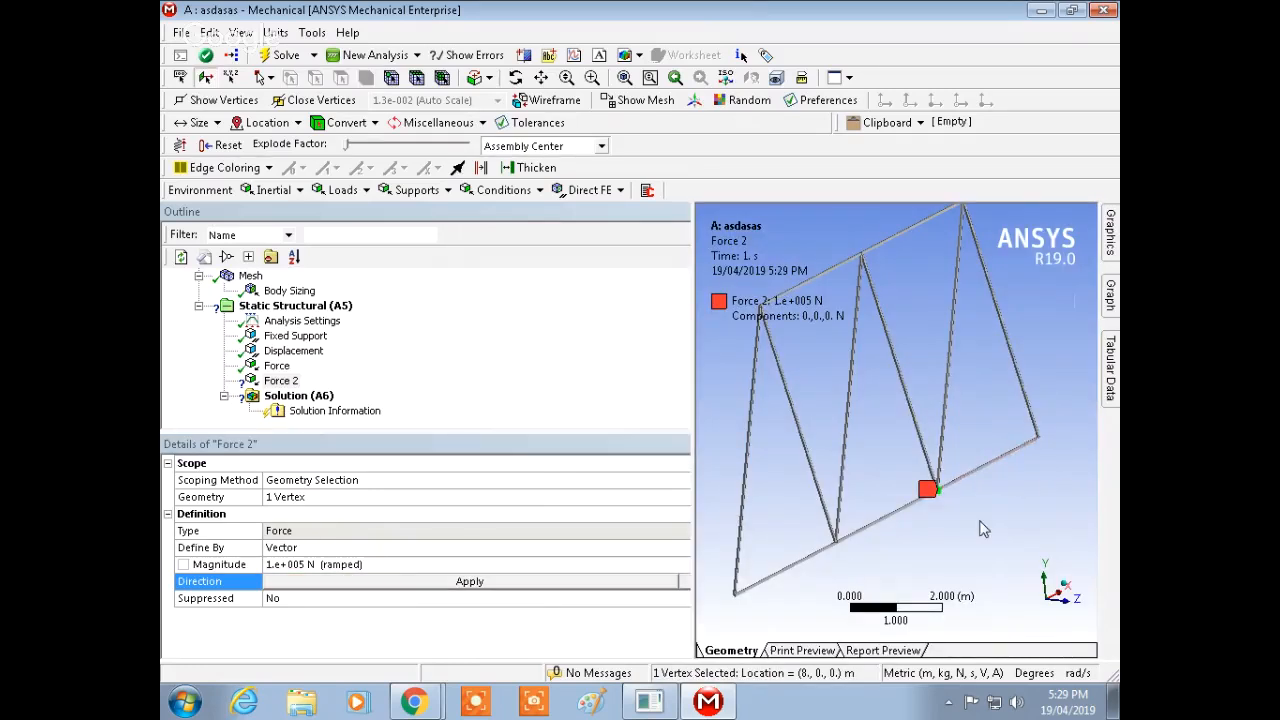
pyautogui.moveTo(979, 521)
pyautogui.mouseDown(button='middle')
pyautogui.moveTo(970, 503)
pyautogui.moveTo(971, 514)
pyautogui.mouseUp(button='middle')
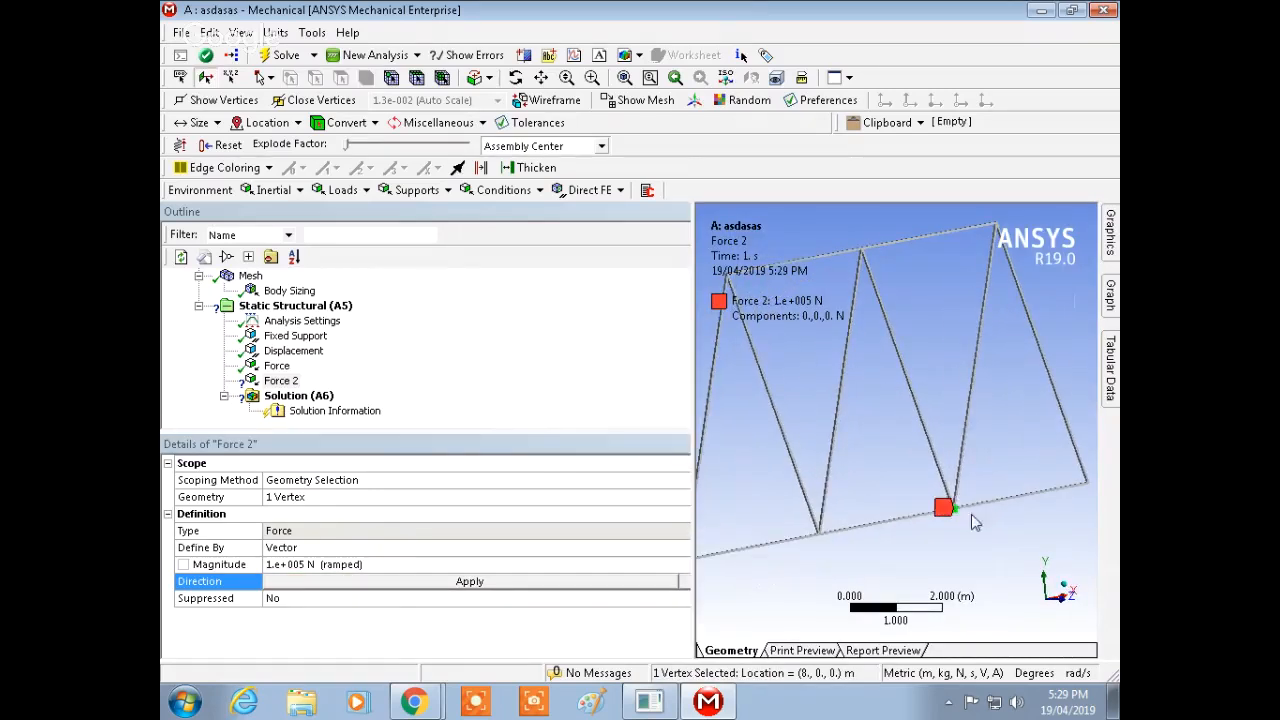
pyautogui.keyDown('ctrl'); pyautogui.click(1089, 482); pyautogui.keyUp('ctrl')
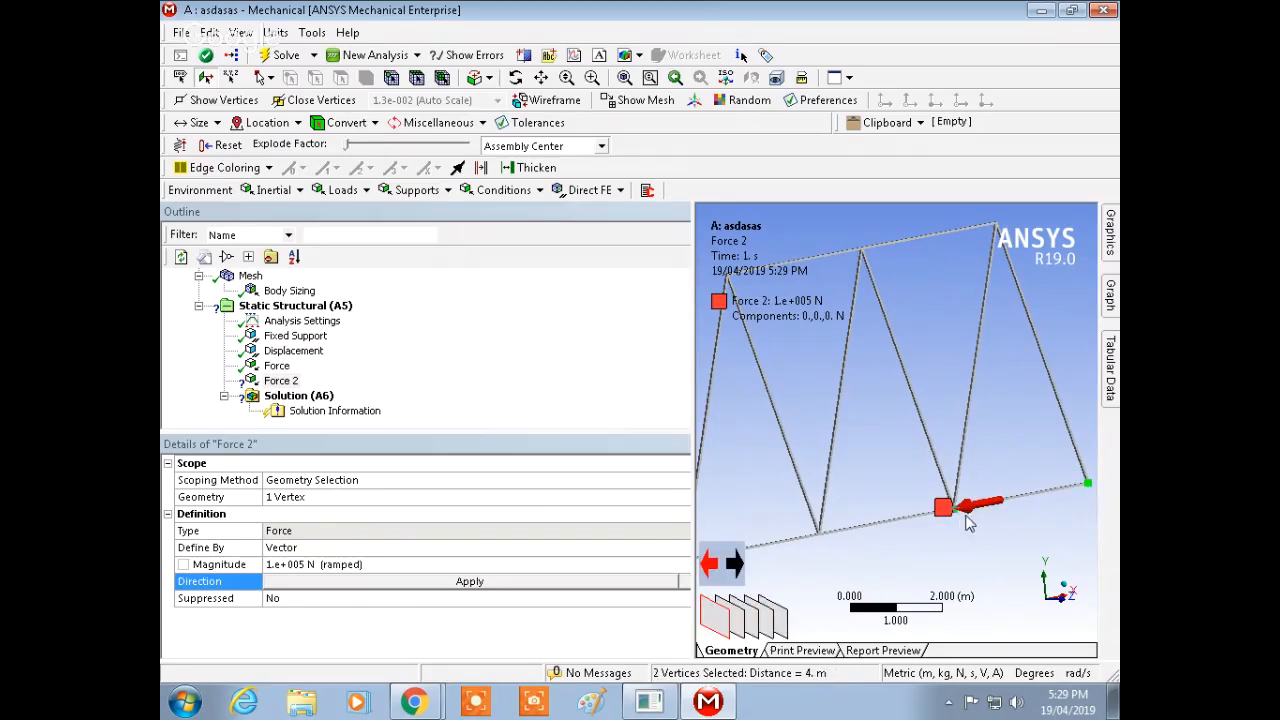
pyautogui.keyDown('ctrl'); pyautogui.click(996, 228); pyautogui.keyUp('ctrl')
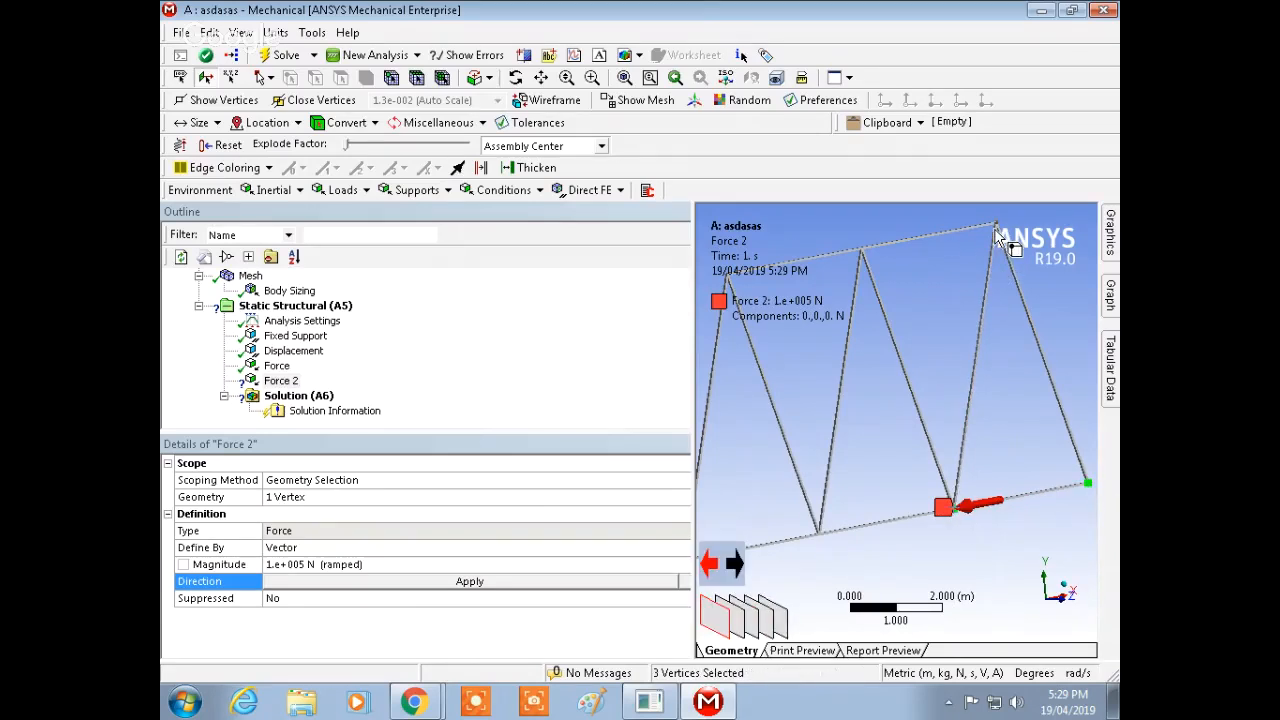
pyautogui.click(1011, 348)
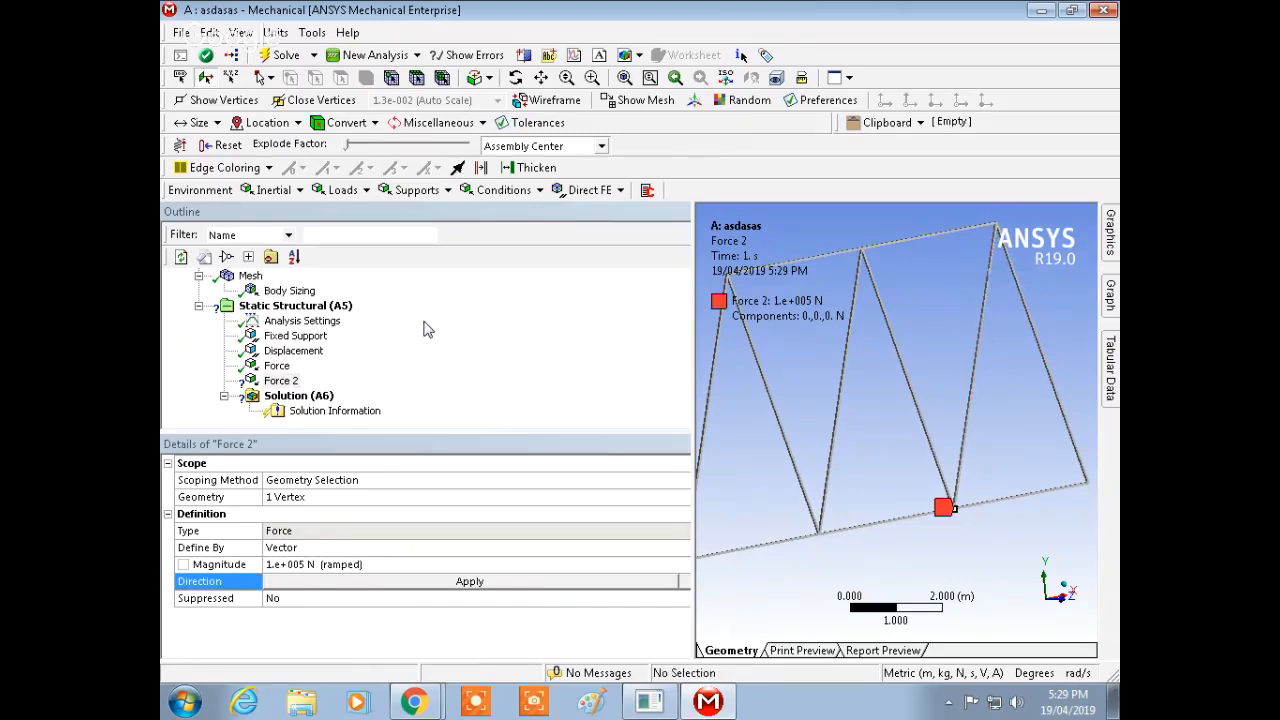
# Step: Examine the global coordinate system's origin and axes relative to the truss geometry
pyautogui.scroll(3, 423, 321)
pyautogui.scroll(-3, 427, 321)
pyautogui.click(463, 322)
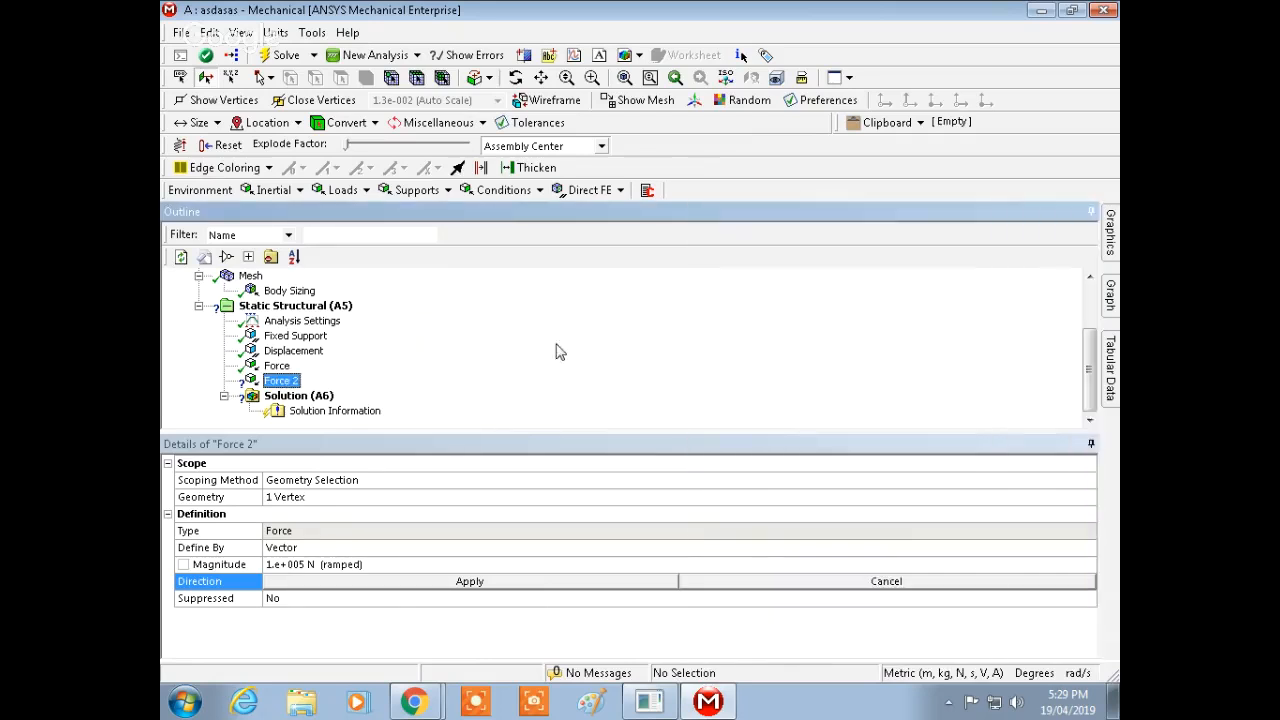
pyautogui.moveTo(1088, 357); pyautogui.dragTo(1091, 303)
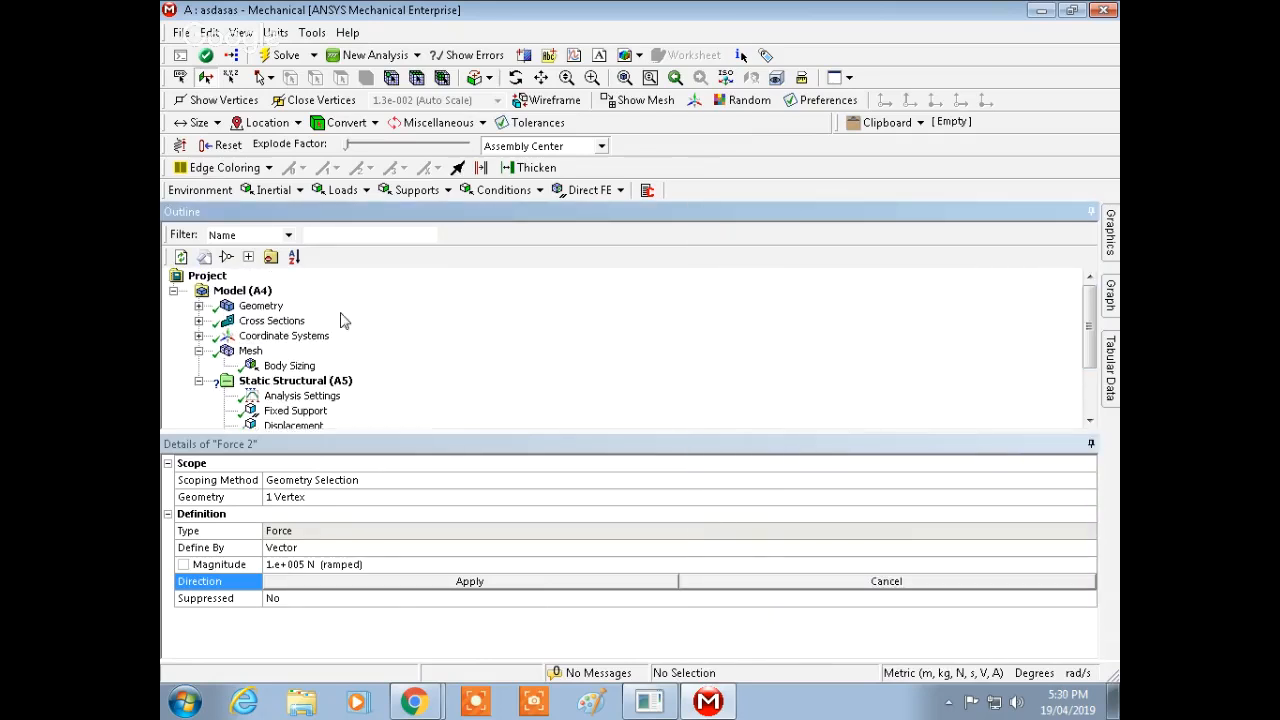
pyautogui.click(199, 306)
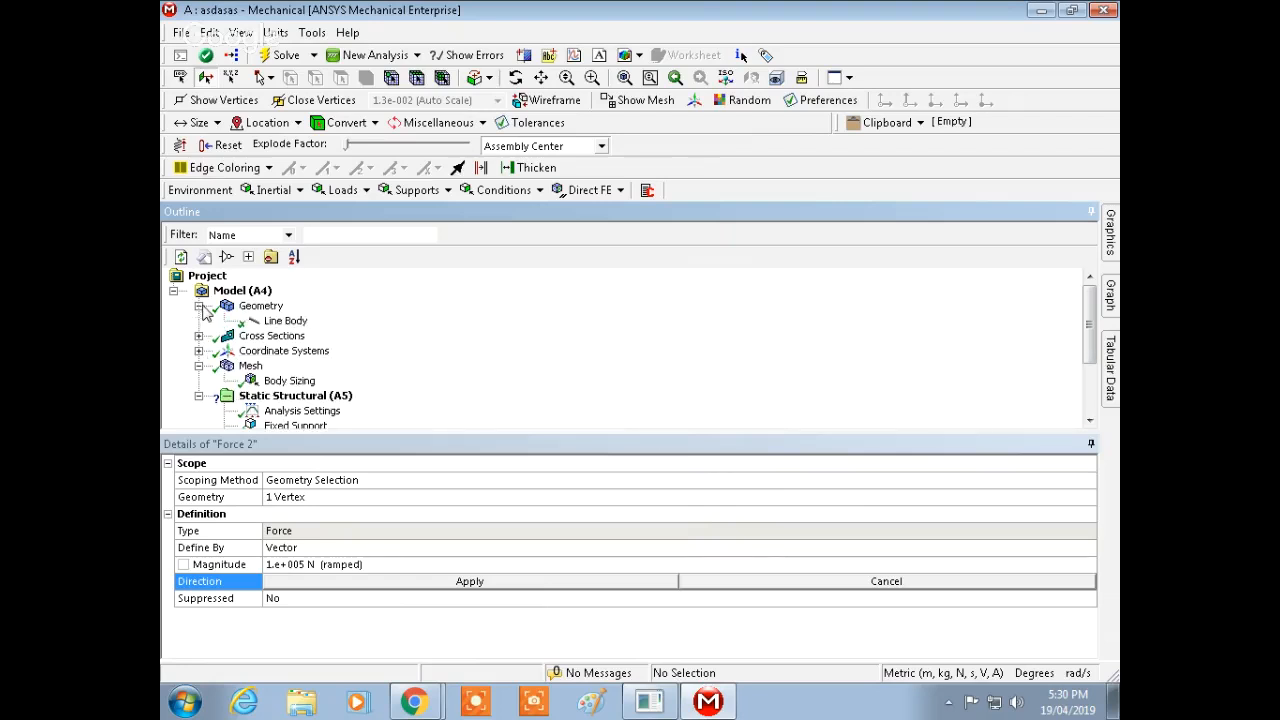
pyautogui.click(199, 351)
pyautogui.click(275, 367)
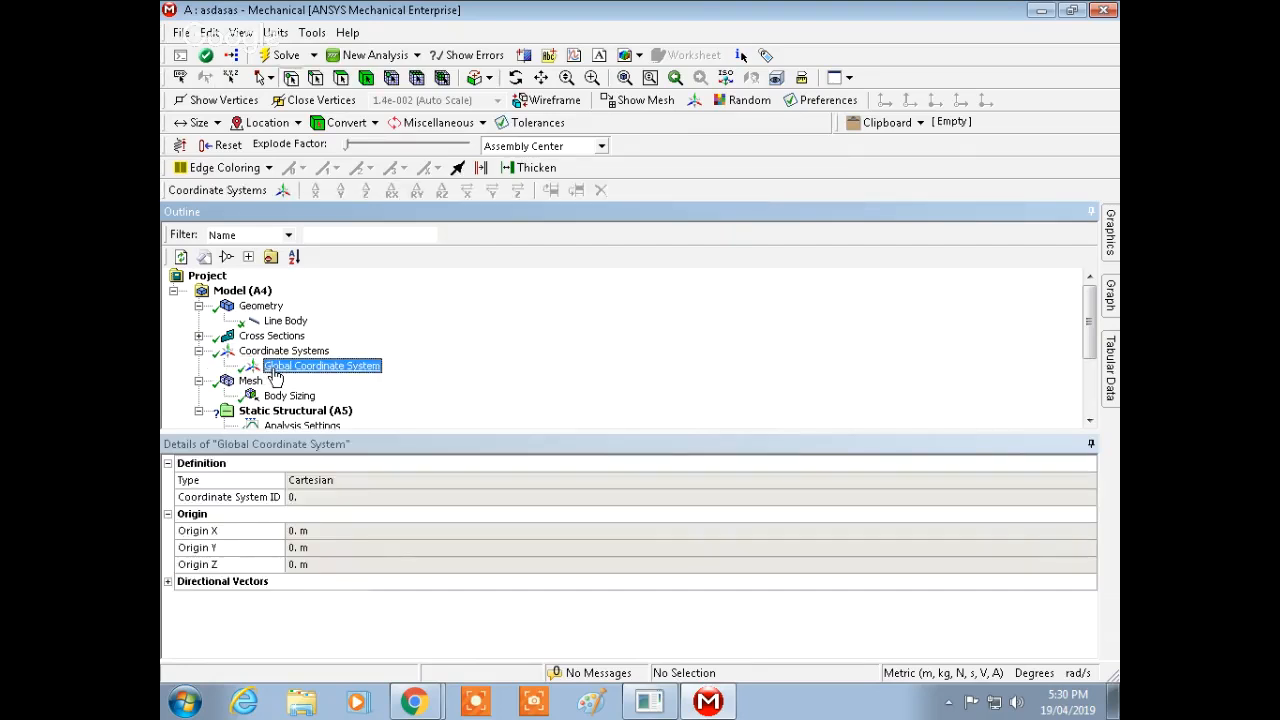
pyautogui.rightClick(275, 372)
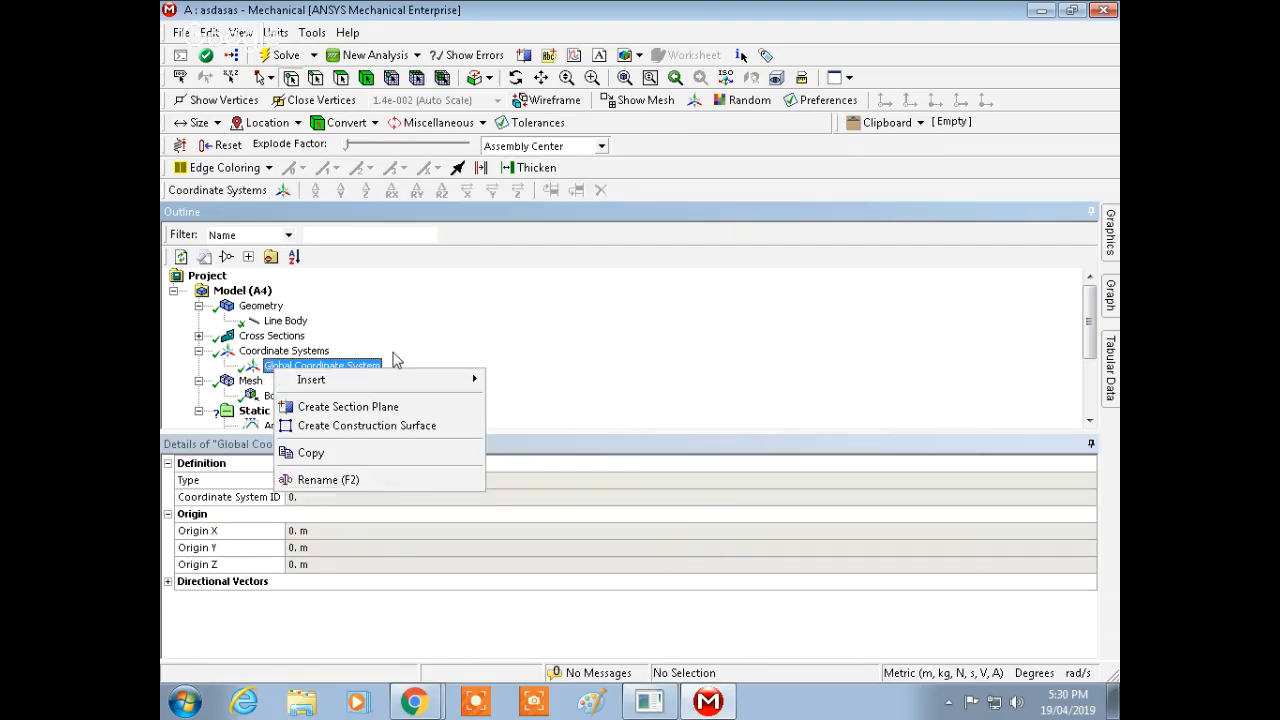
pyautogui.click(532, 350)
pyautogui.click(1110, 233)
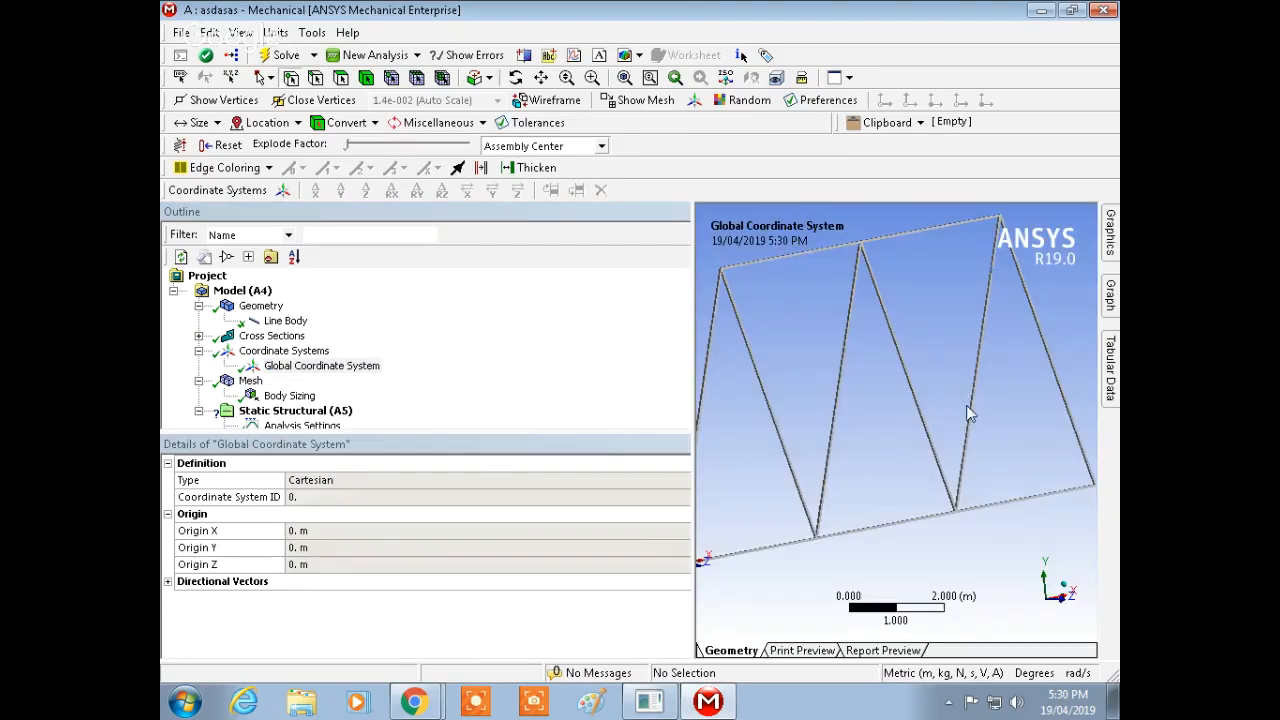
pyautogui.moveTo(966, 406)
pyautogui.mouseDown(button='middle')
pyautogui.moveTo(994, 380)
pyautogui.moveTo(988, 402)
pyautogui.mouseUp(button='middle')
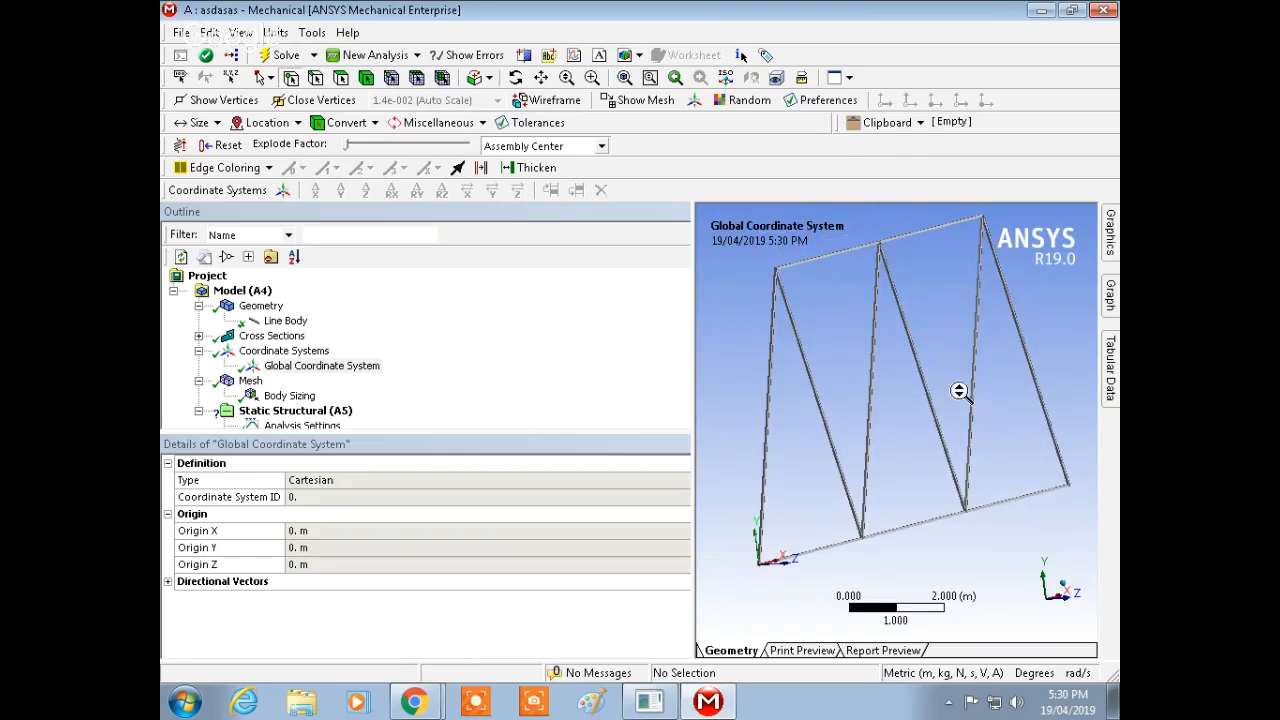
pyautogui.moveTo(993, 398); pyautogui.dragTo(920, 423, button='middle')
pyautogui.click(900, 522)
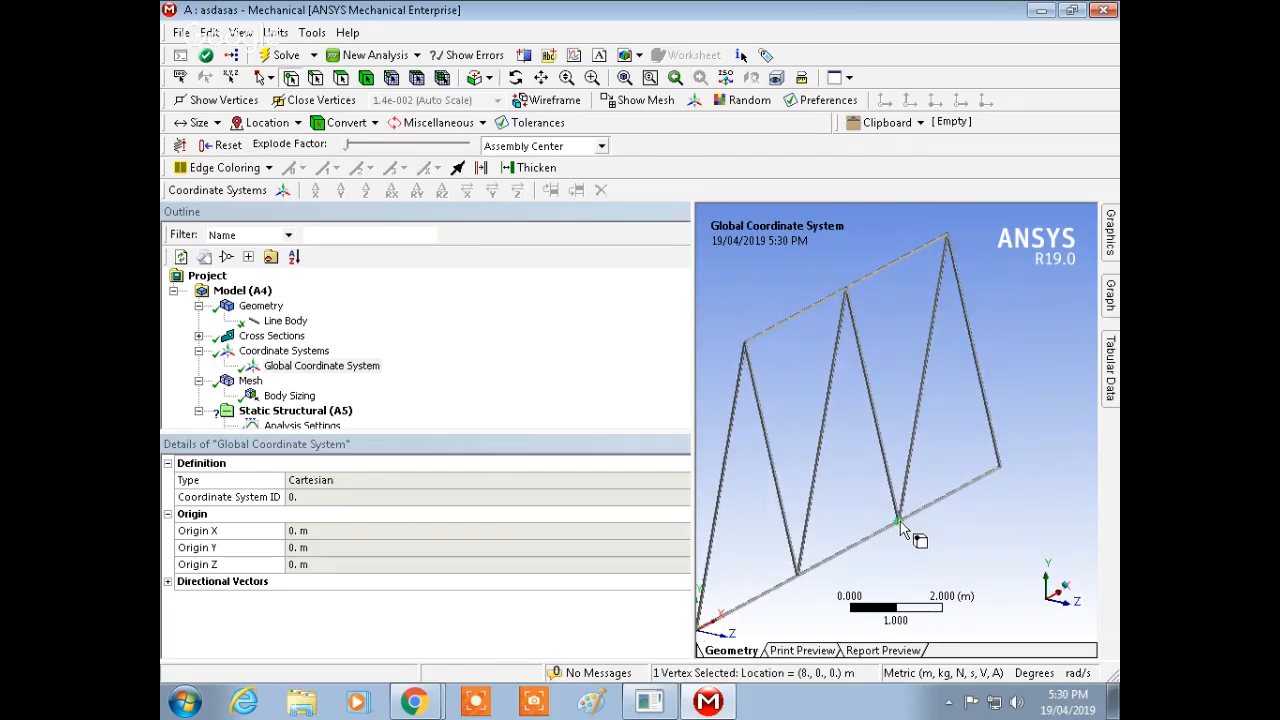
pyautogui.click(250, 381)
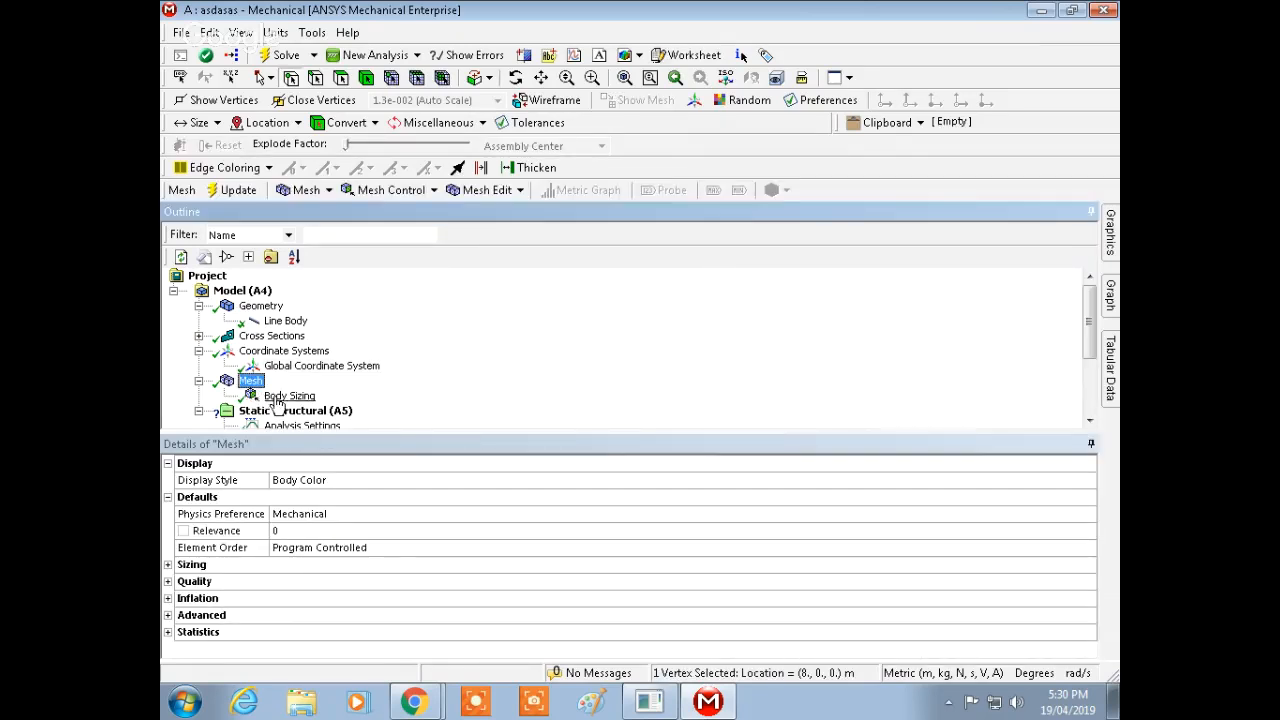
pyautogui.click(289, 396)
pyautogui.scroll(-3, 1095, 340)
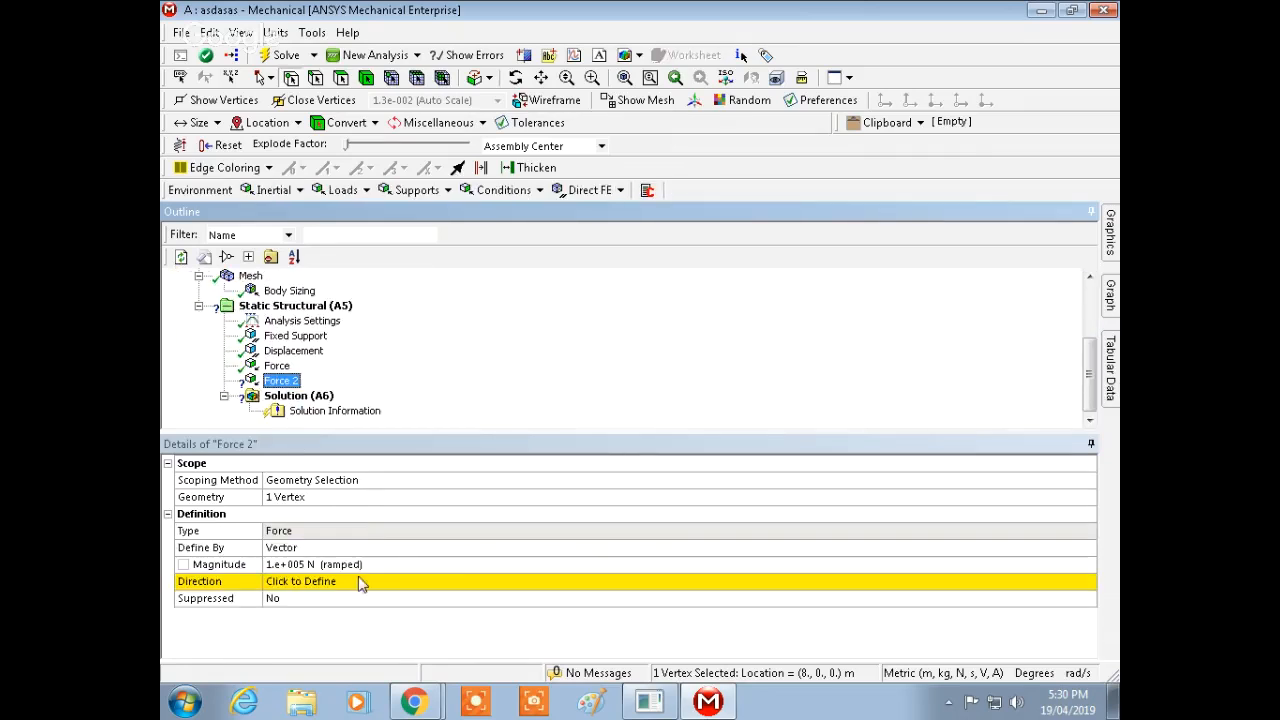
# Step: Switch the second force's definition from vector to components
pyautogui.click(1110, 234)
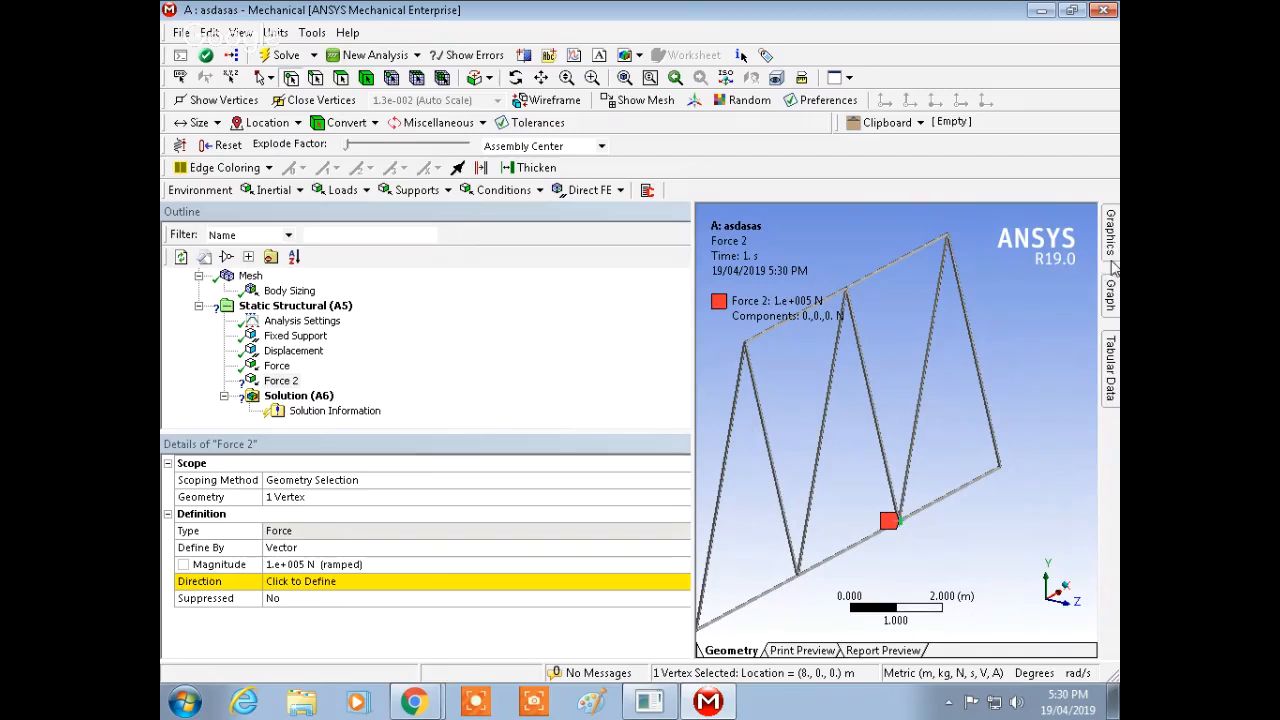
pyautogui.click(555, 360)
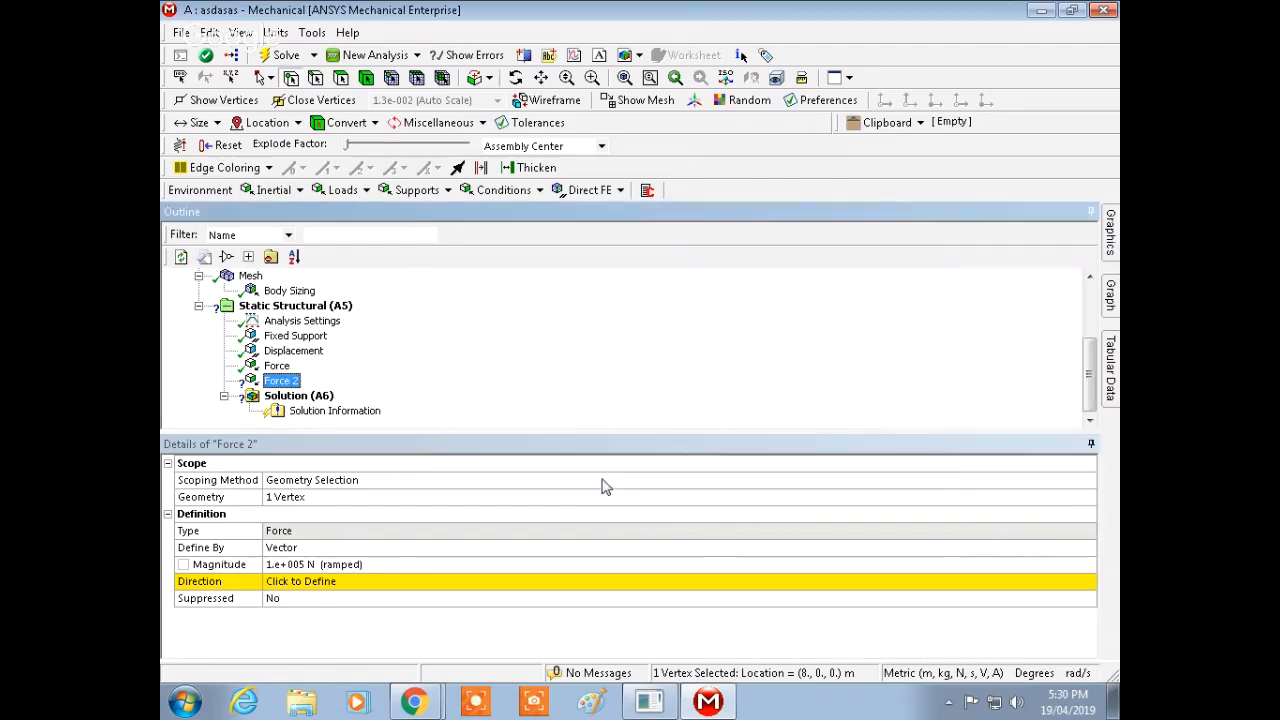
pyautogui.click(410, 583)
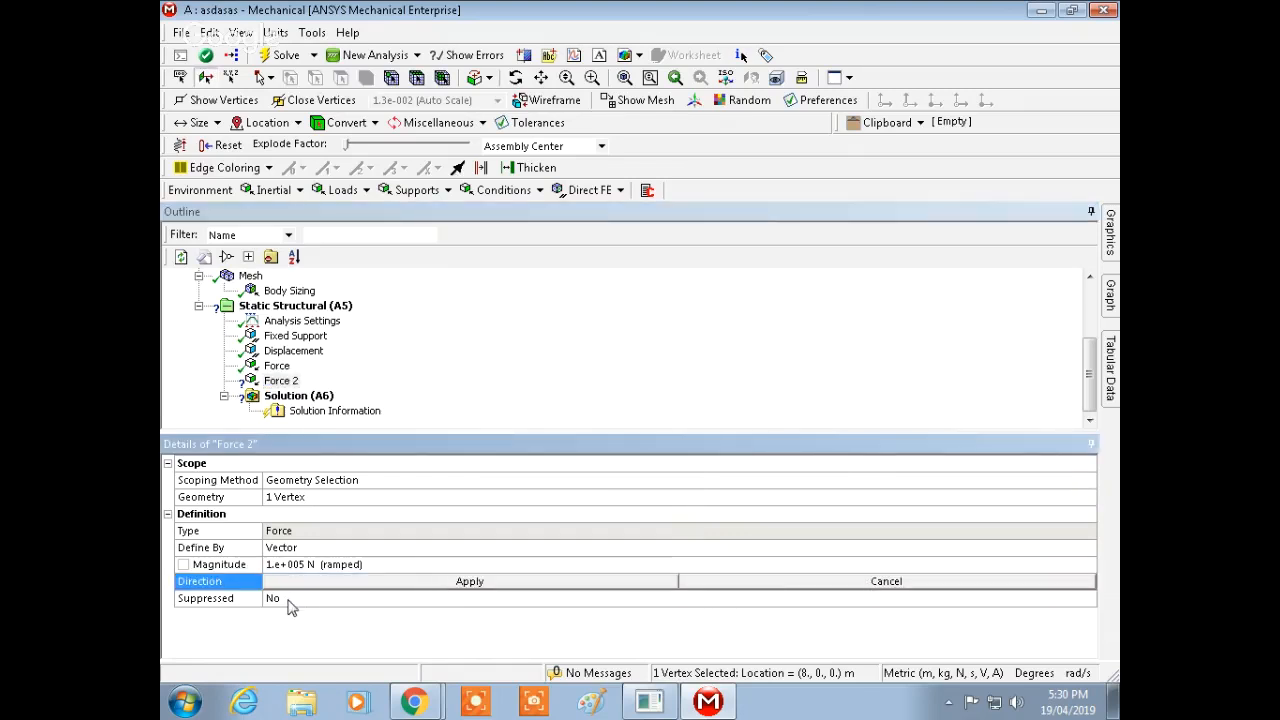
pyautogui.click(321, 545)
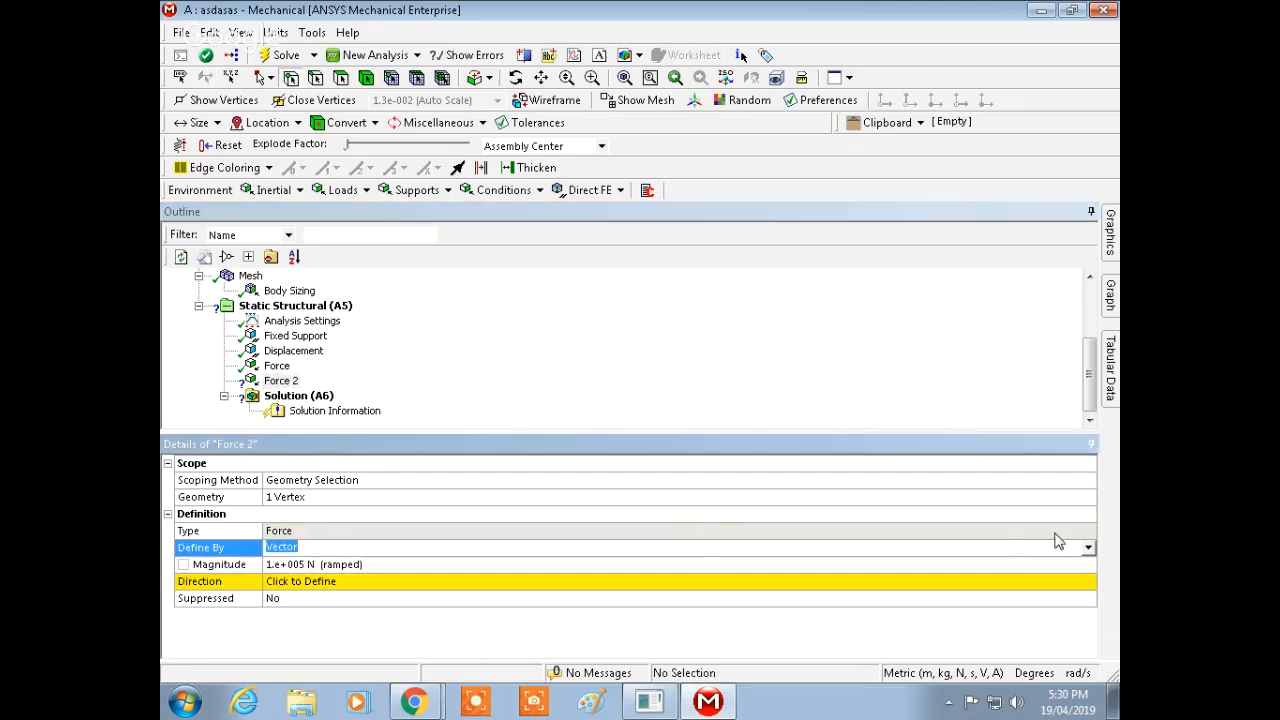
pyautogui.click(1088, 547)
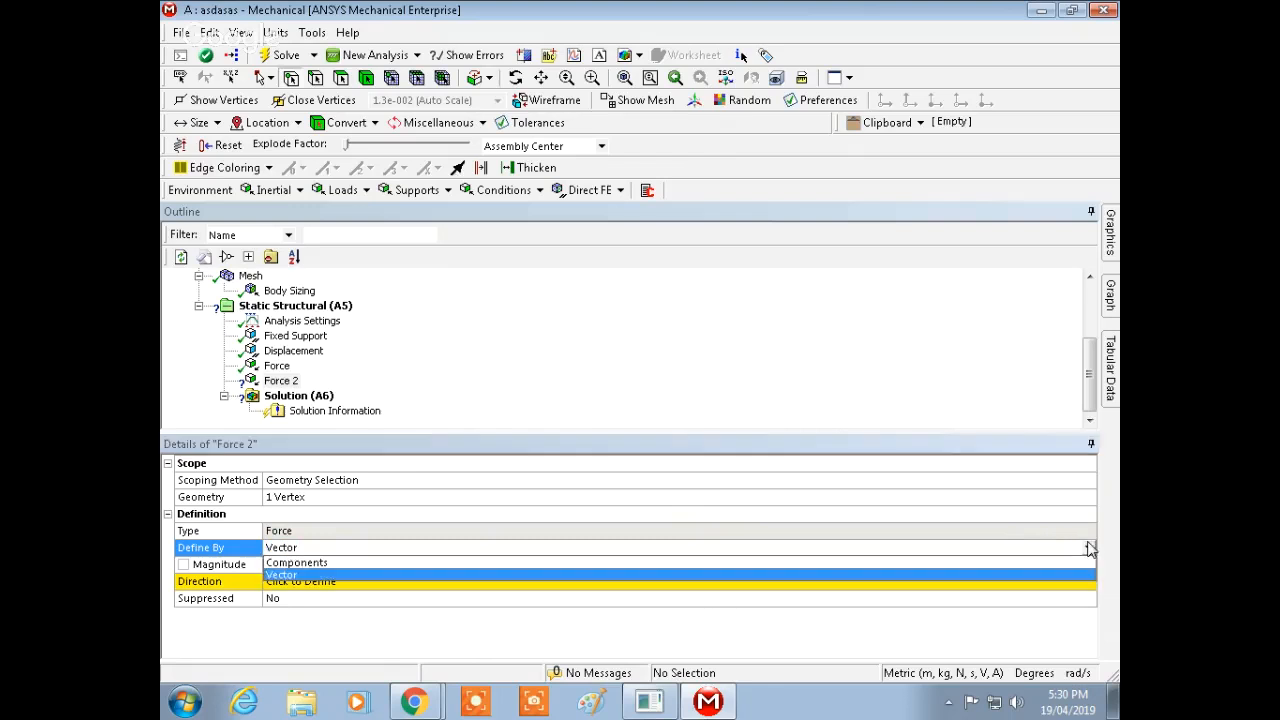
pyautogui.click(552, 564)
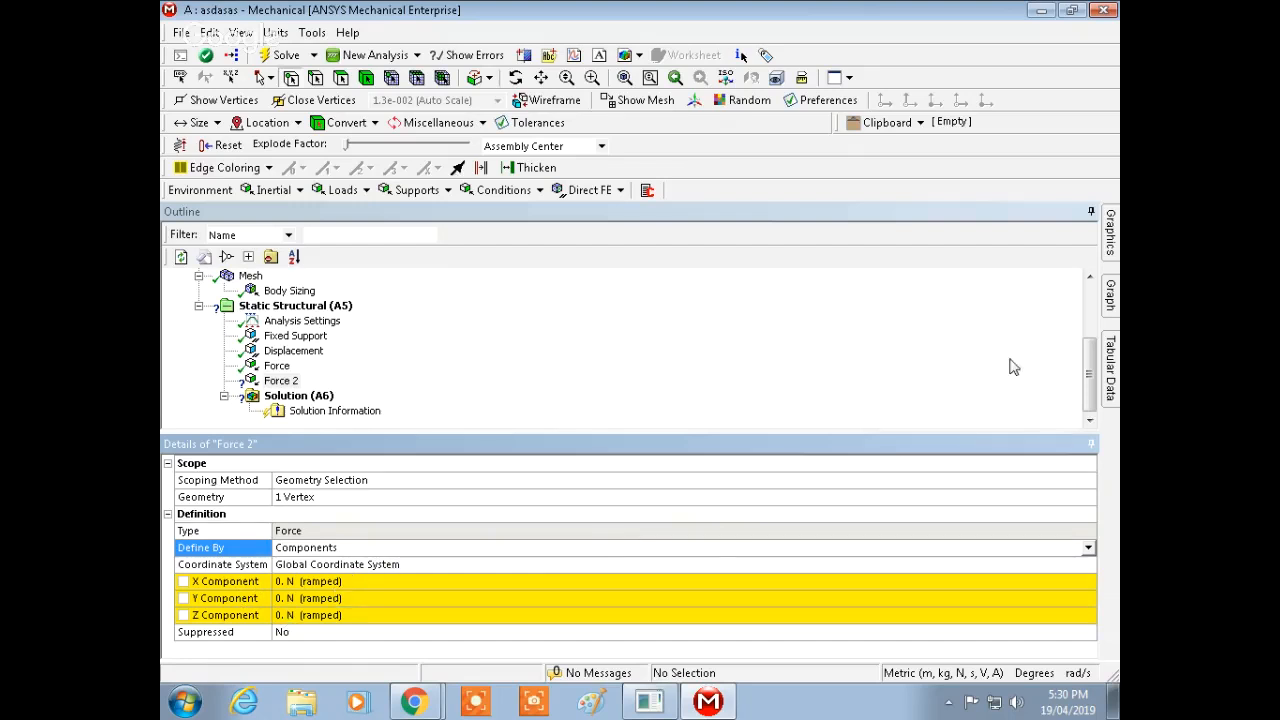
# Step: Set the second force's Y component to 100000 N
pyautogui.click(312, 599)
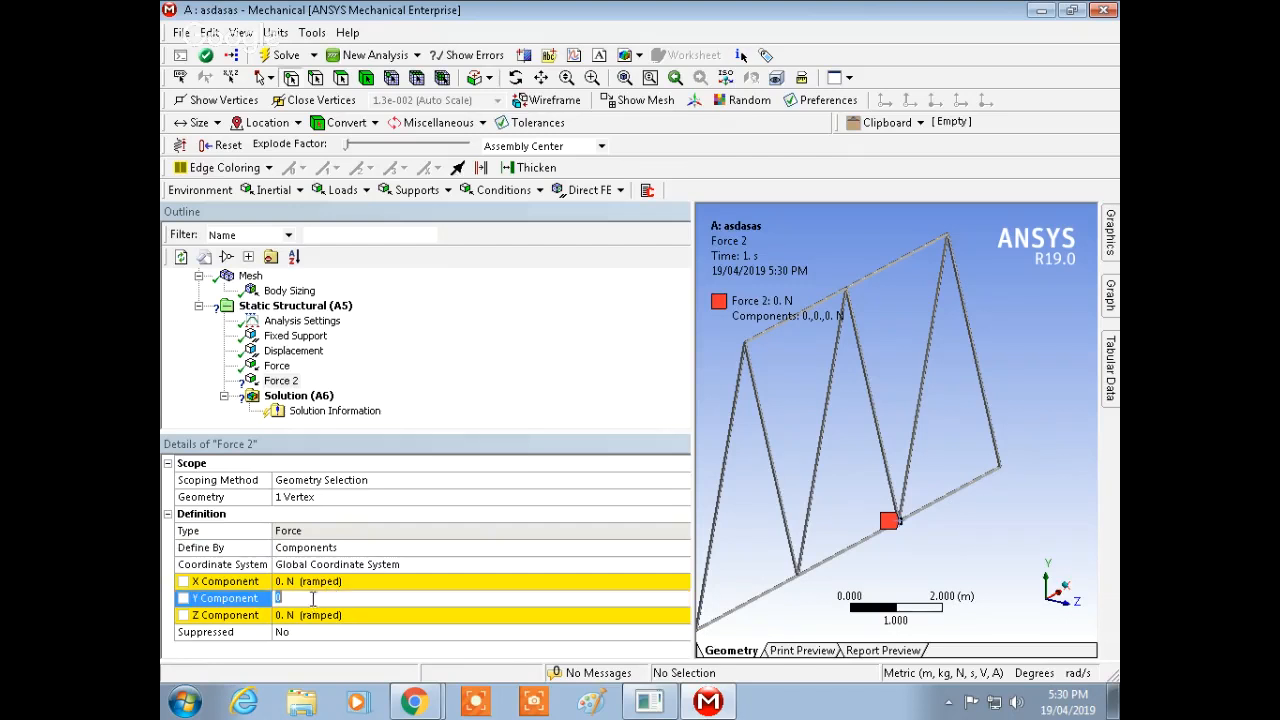
pyautogui.write('100000')
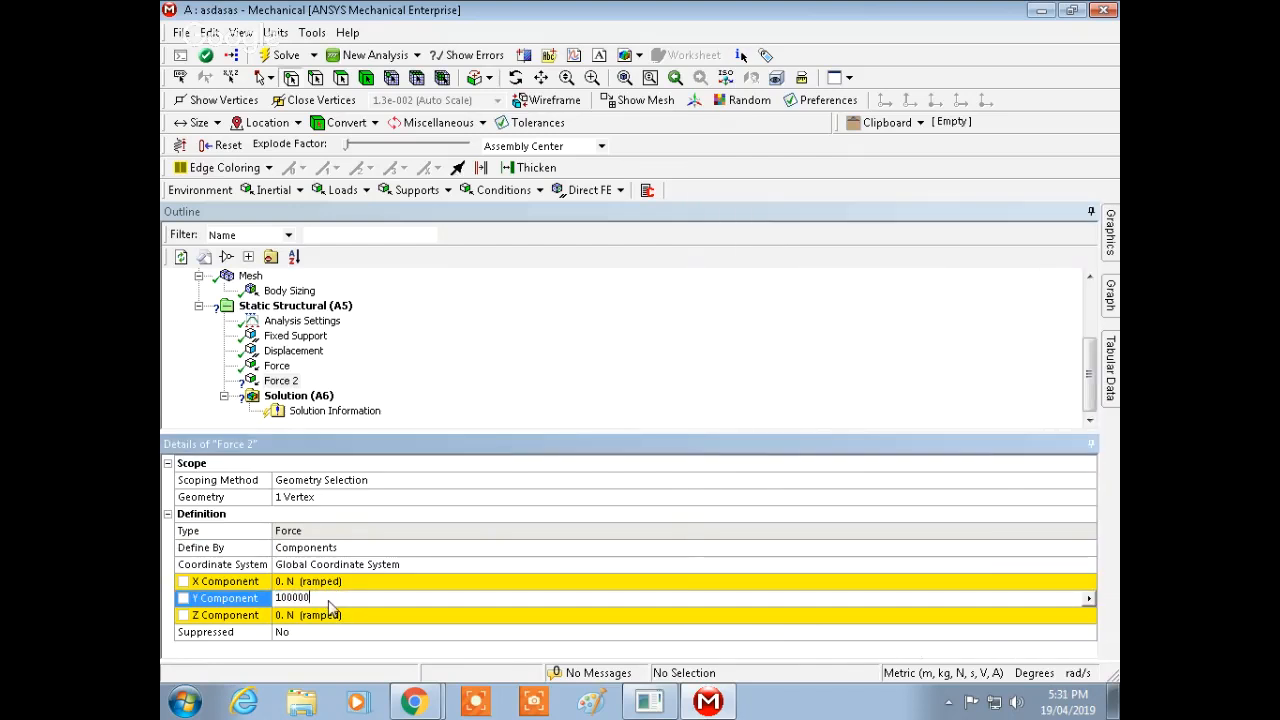
pyautogui.press('Return')
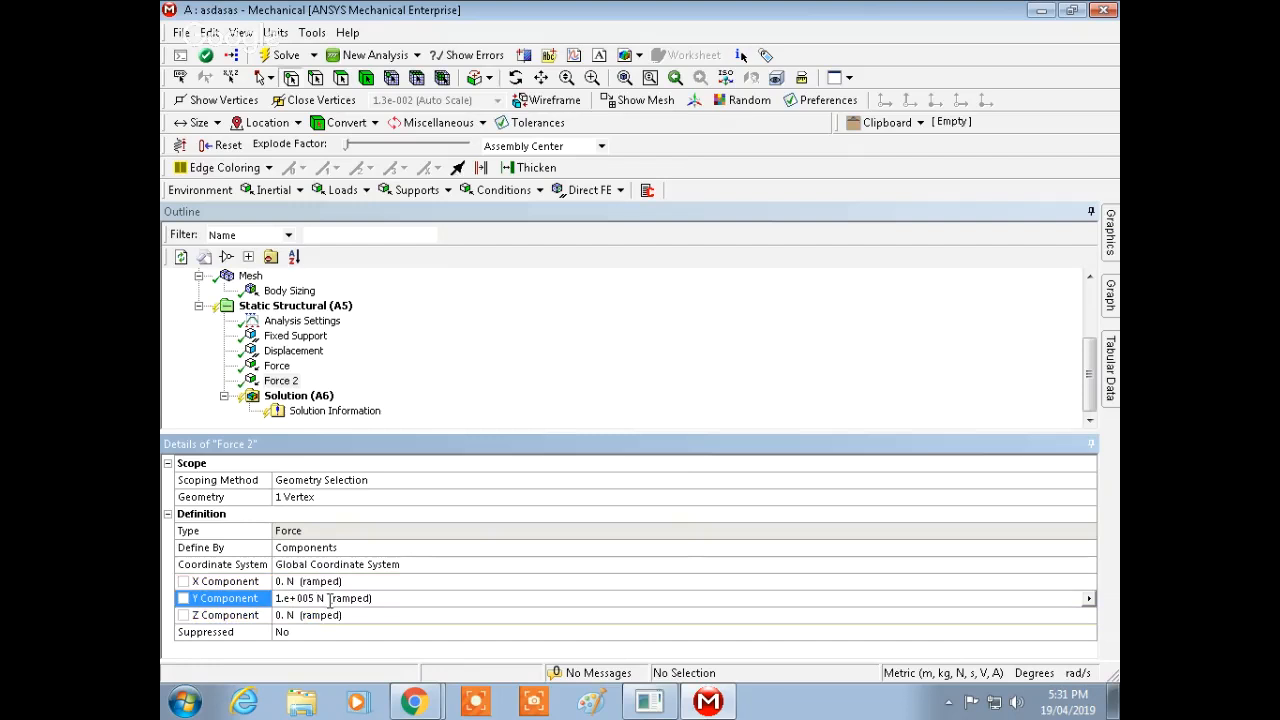
pyautogui.click(556, 583)
pyautogui.click(1089, 581)
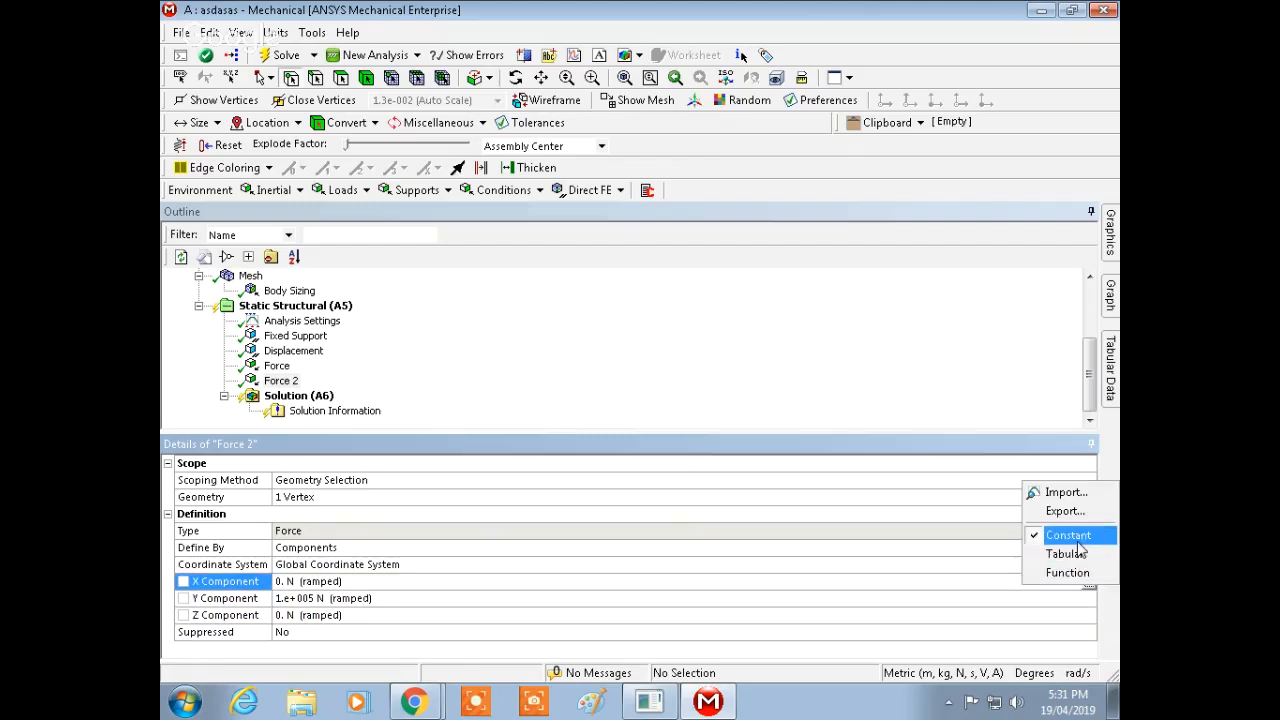
pyautogui.click(951, 306)
# Step: Make the second force's Y component negative, -100000 N, so it points downward
pyautogui.moveTo(1109, 246)
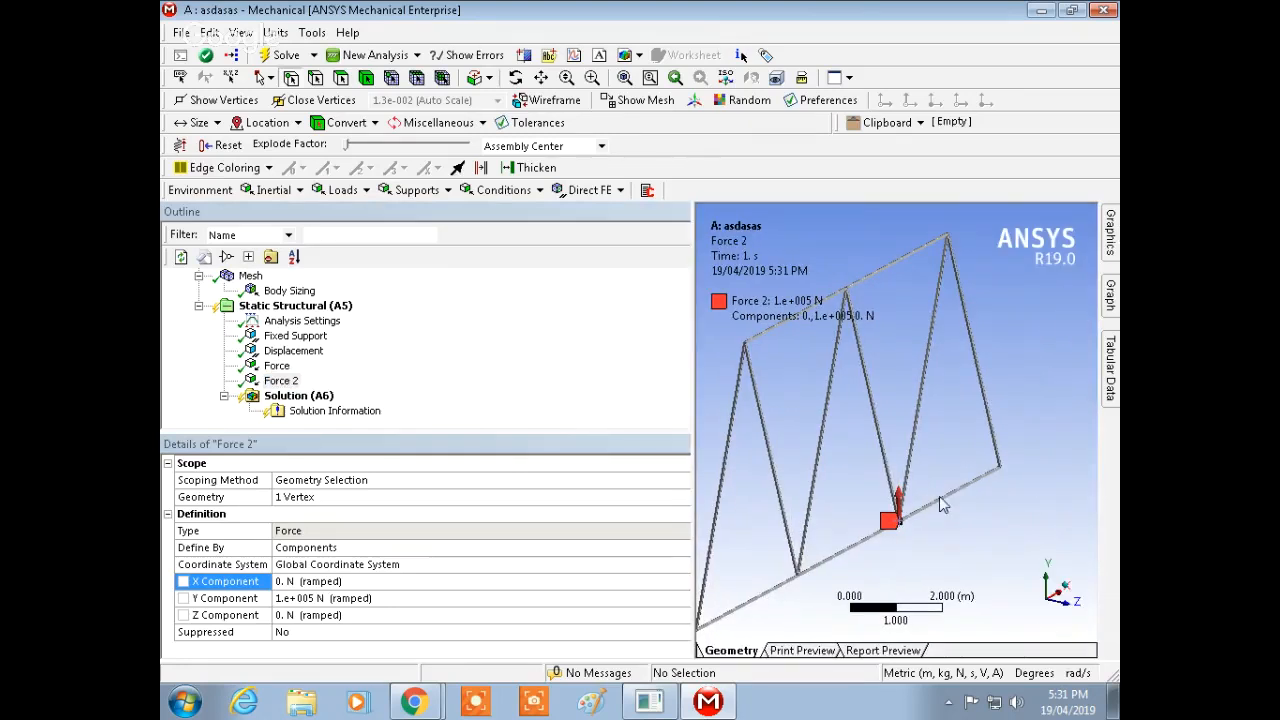
pyautogui.moveTo(940, 496); pyautogui.dragTo(904, 500, button='middle')
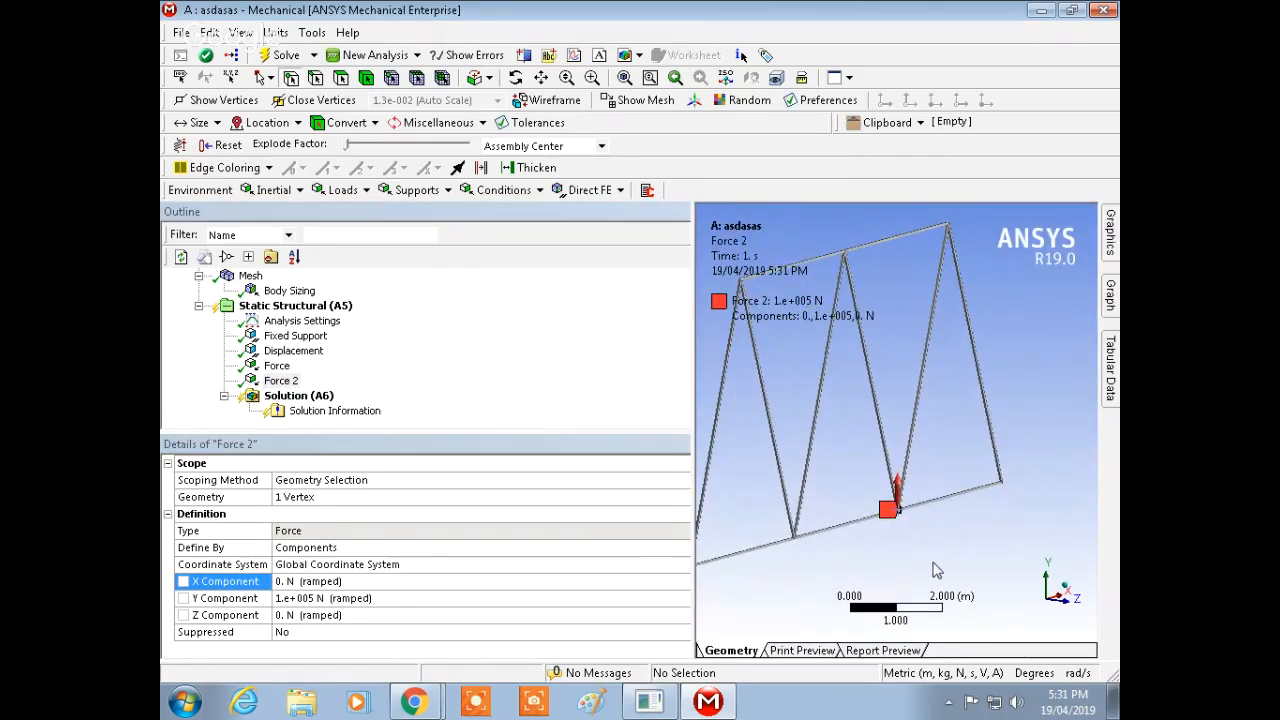
pyautogui.keyDown('ctrl'); pyautogui.moveTo(920, 517); pyautogui.dragTo(963, 498, button='middle'); pyautogui.keyUp('ctrl')
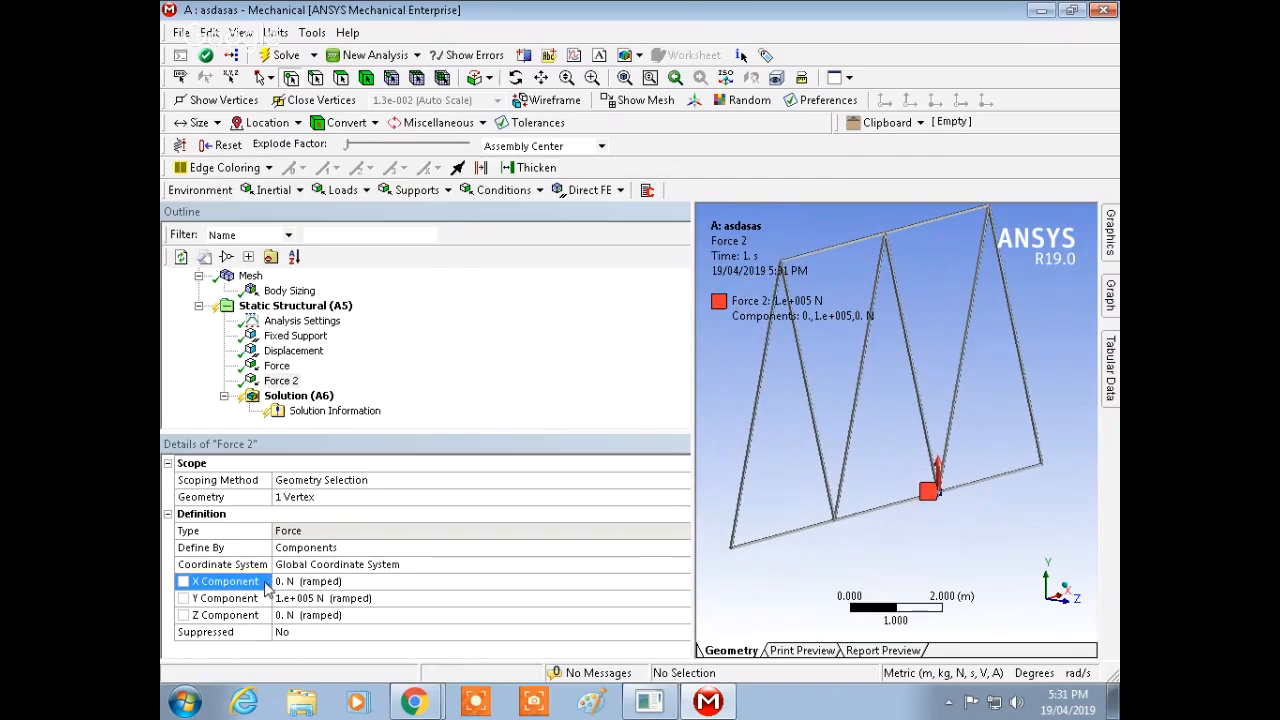
pyautogui.click(386, 598)
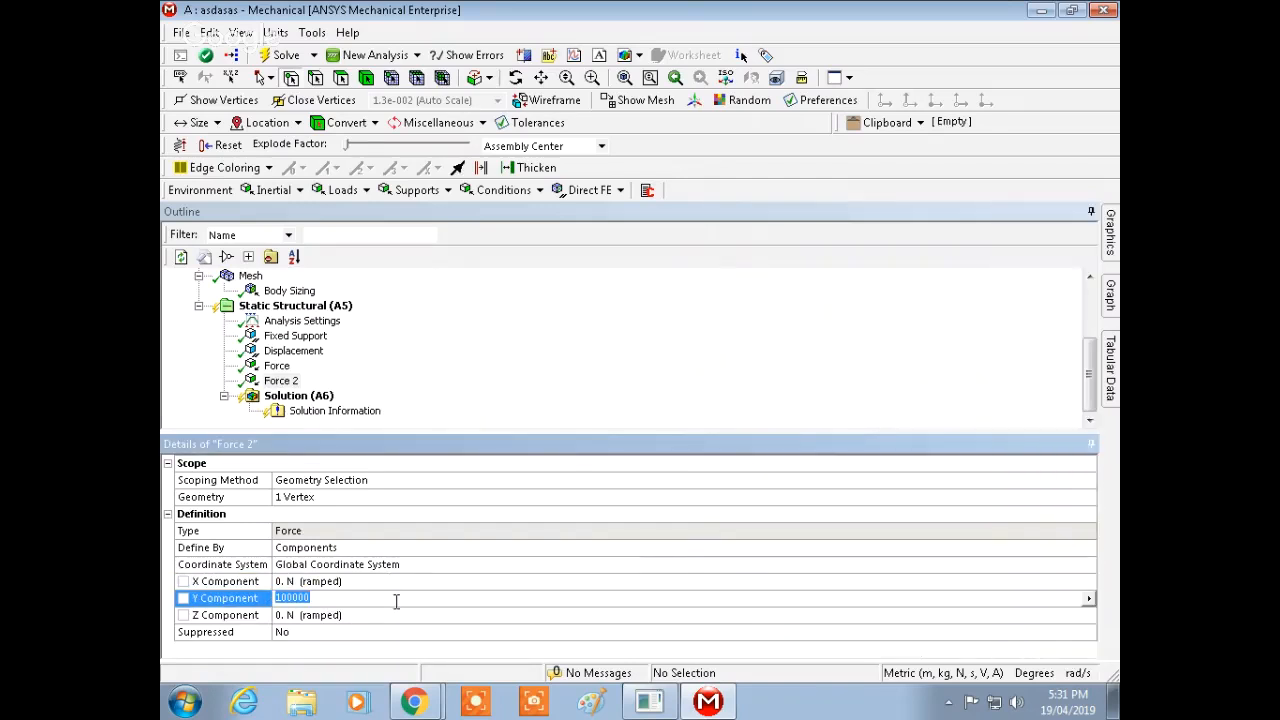
pyautogui.press('Left')
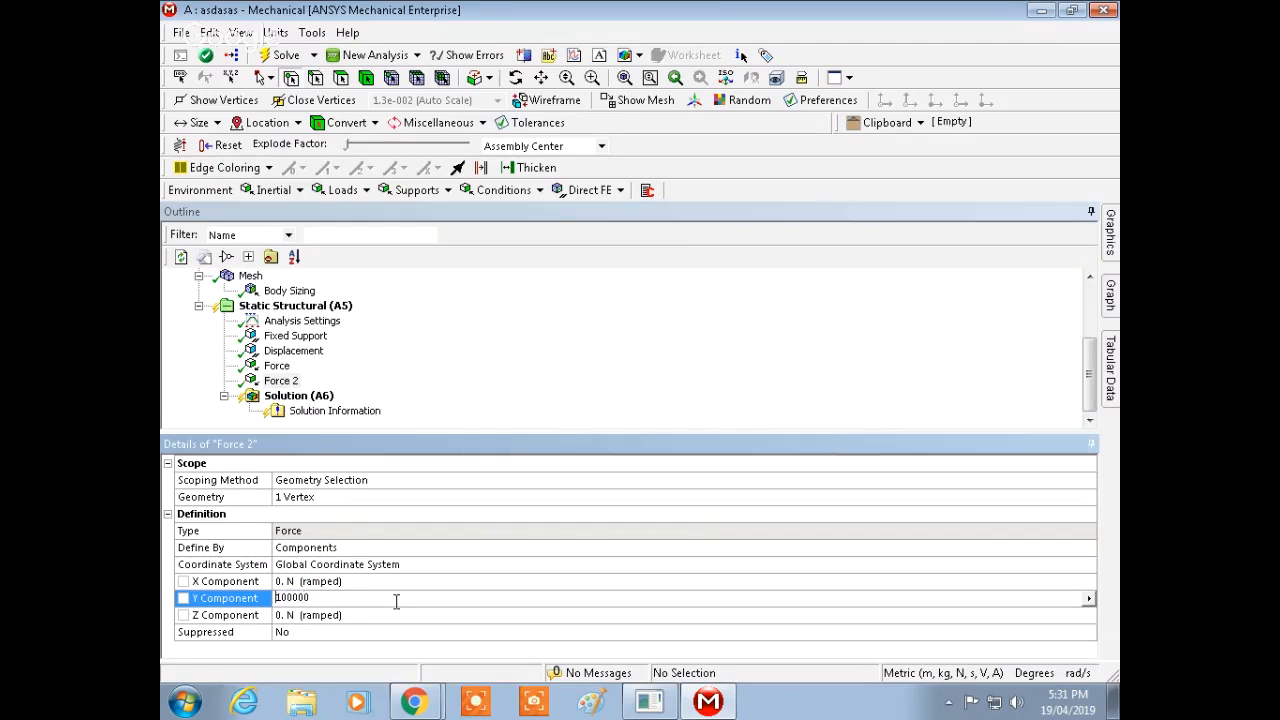
pyautogui.write('-')
pyautogui.press('Return')
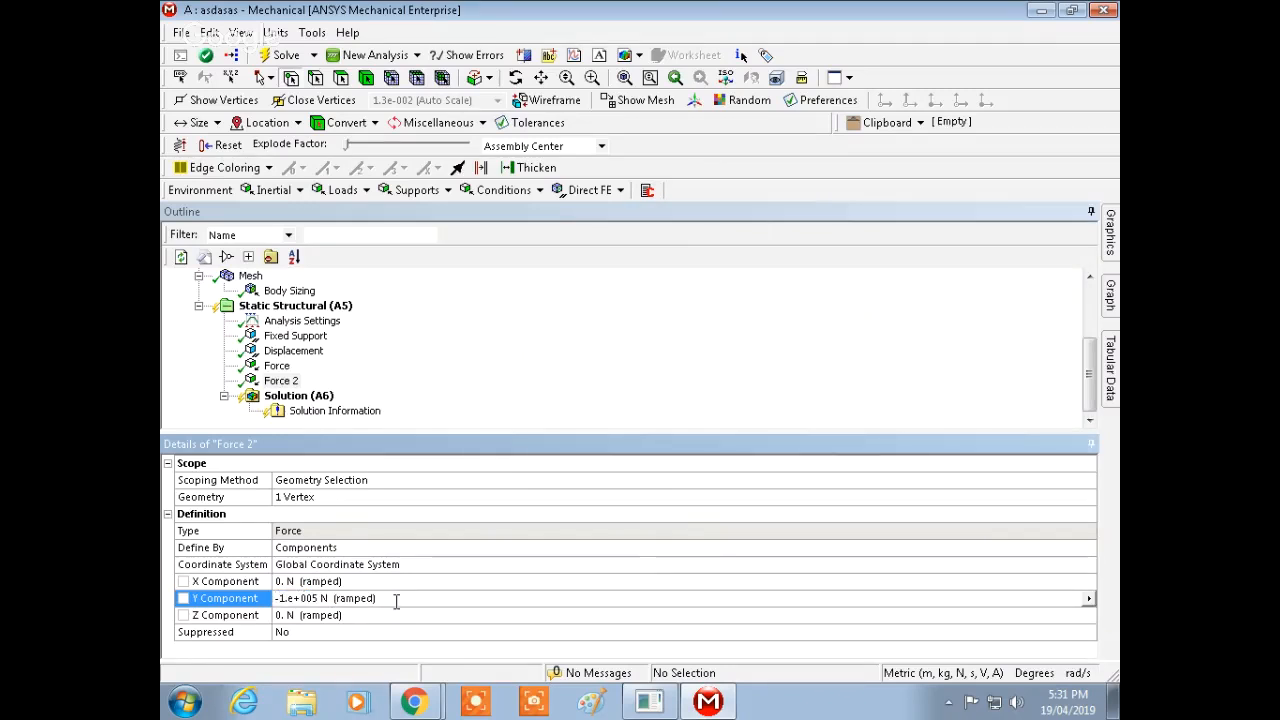
# Step: Switch the second force's definition back to vector and zoom in on its vertex
pyautogui.click(1110, 234)
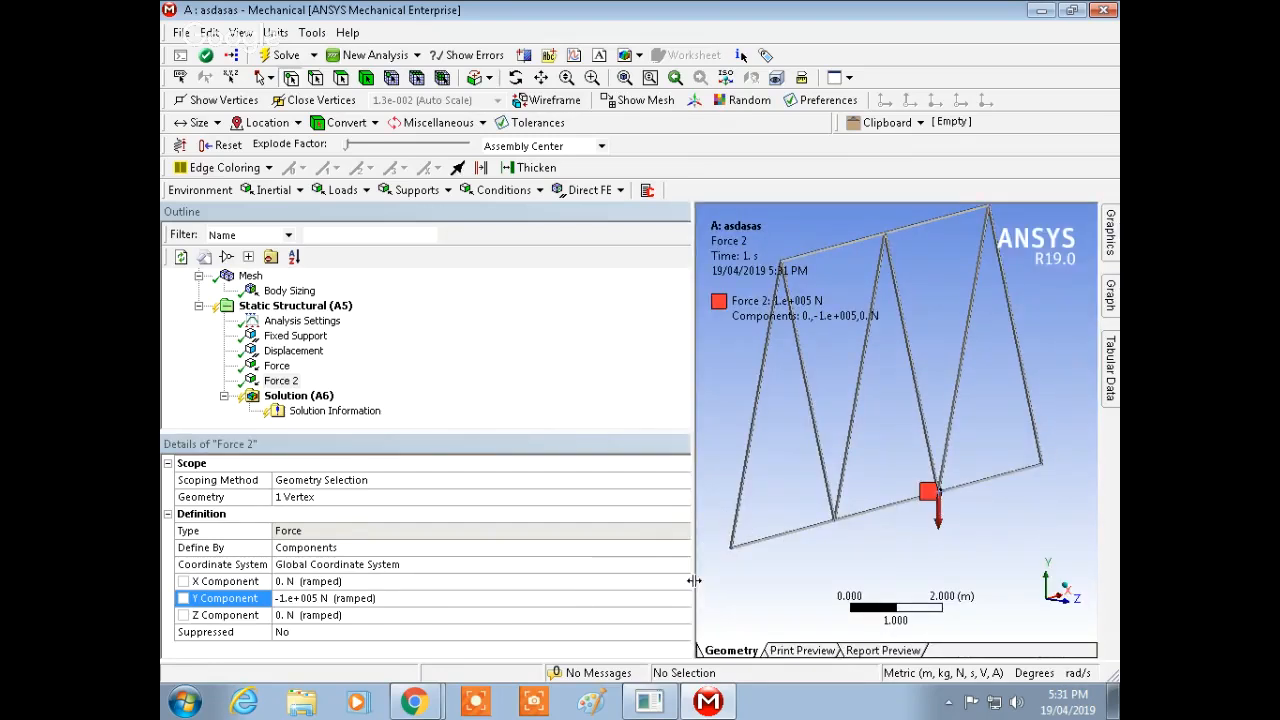
pyautogui.moveTo(693, 580); pyautogui.dragTo(932, 553)
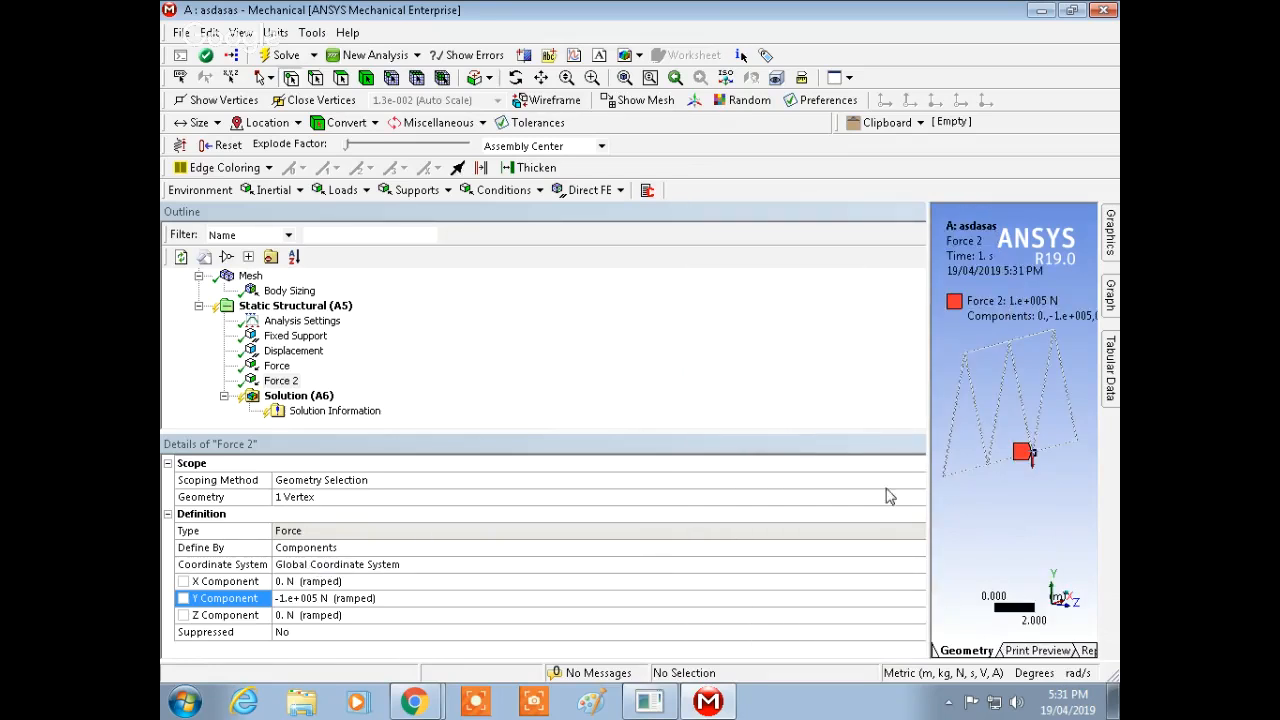
pyautogui.click(895, 380)
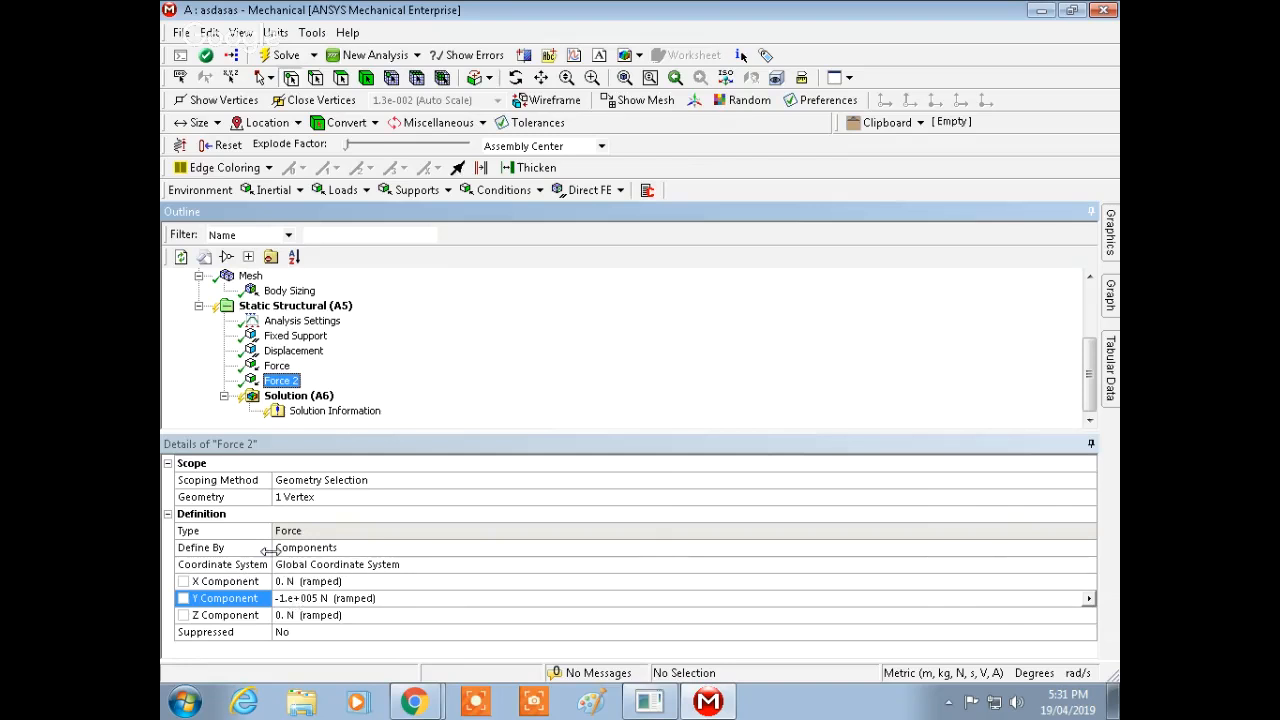
pyautogui.click(1012, 550)
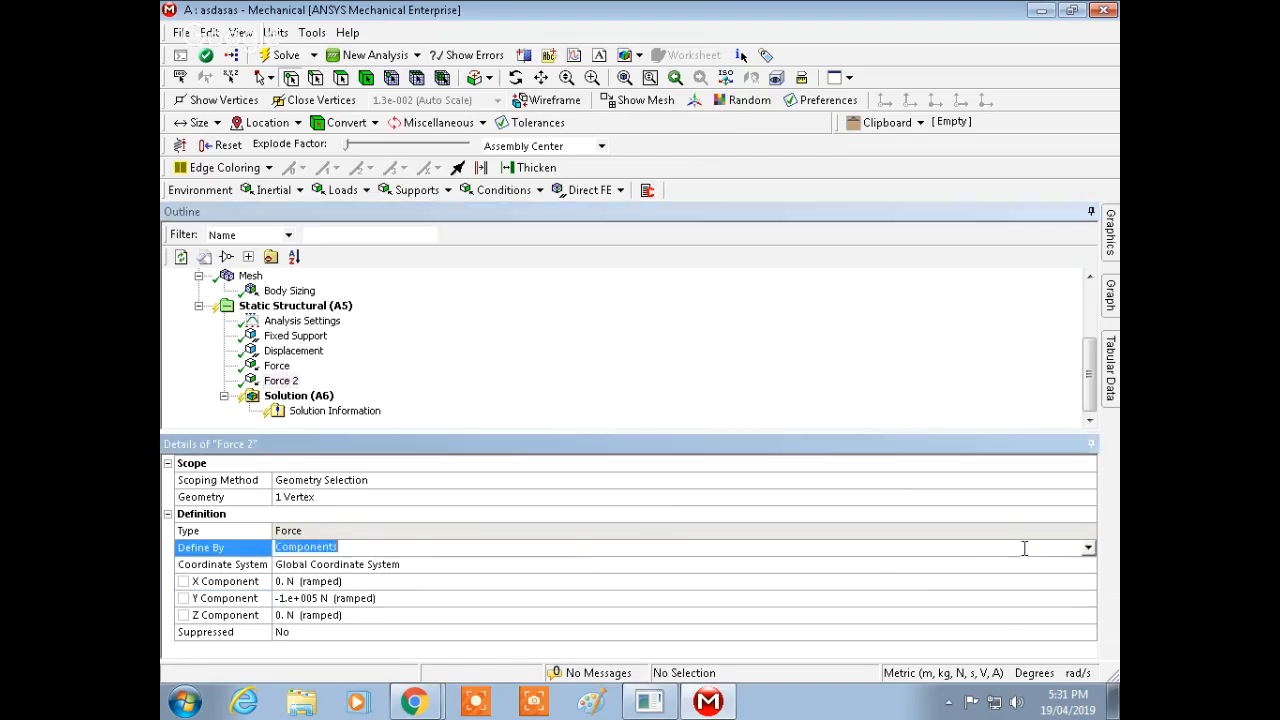
pyautogui.click(1088, 547)
pyautogui.click(385, 575)
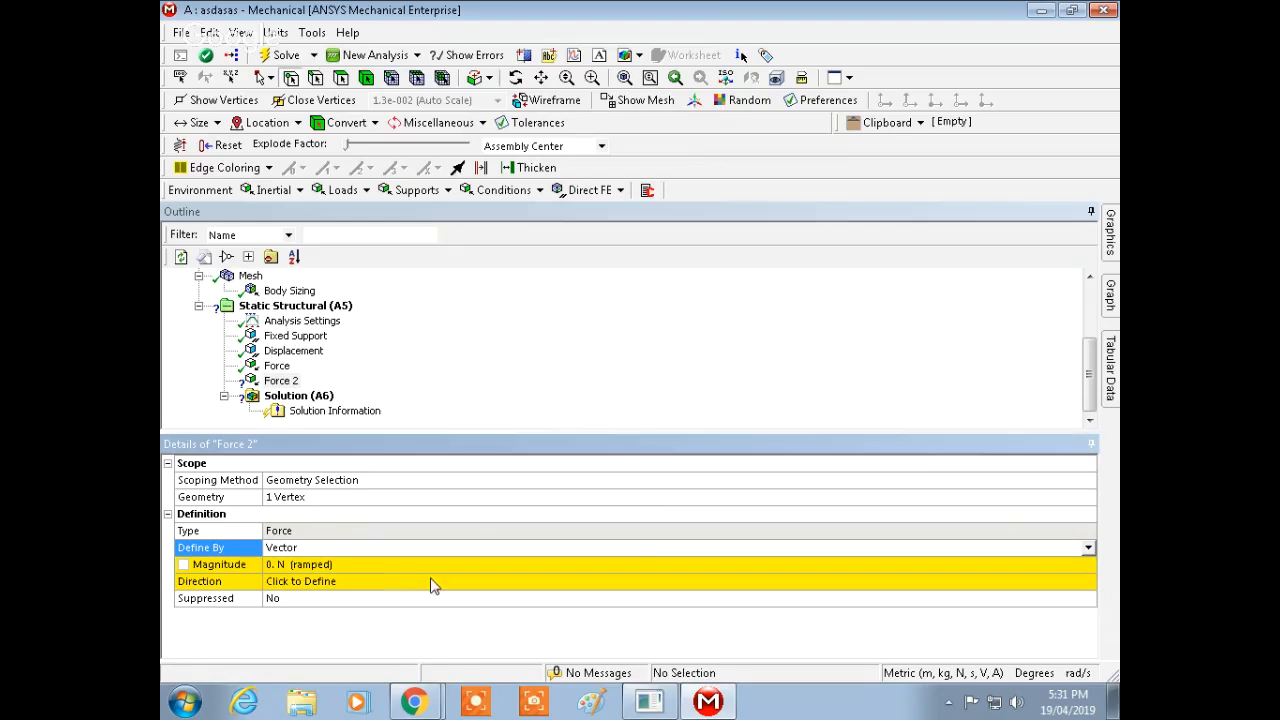
pyautogui.moveTo(1112, 254)
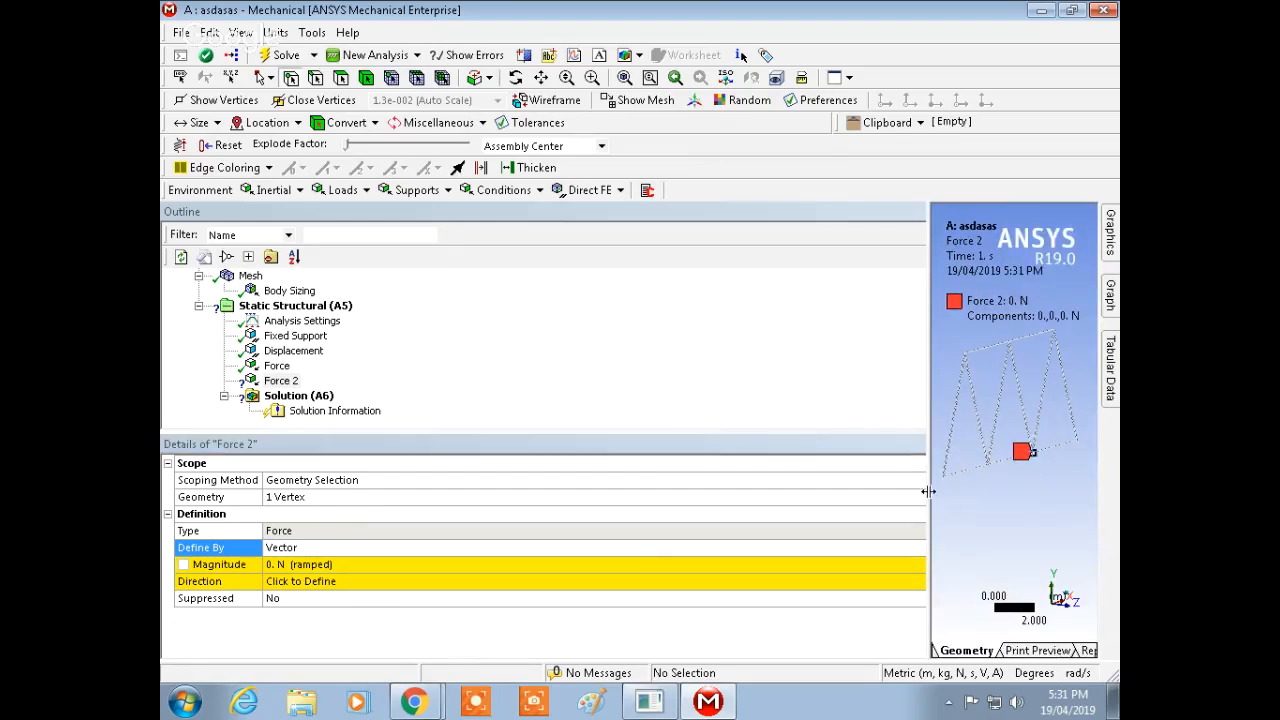
pyautogui.moveTo(928, 491); pyautogui.dragTo(646, 488)
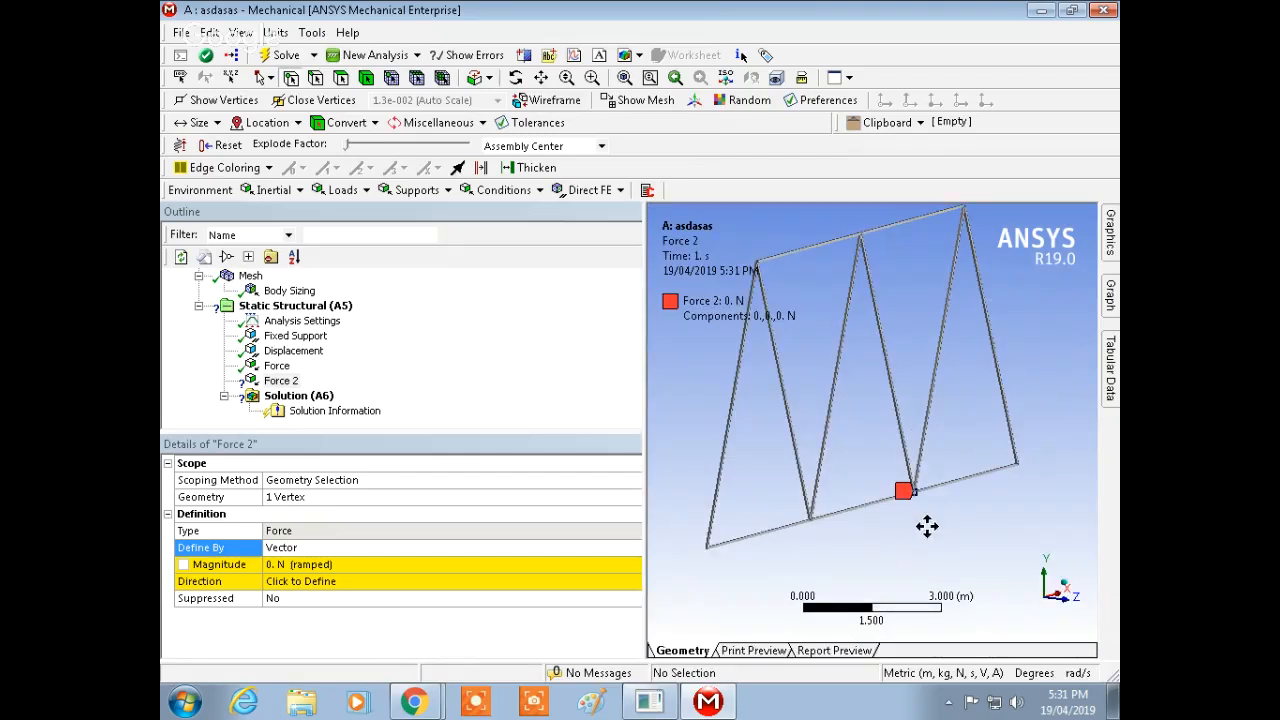
pyautogui.scroll(5, 927, 527)
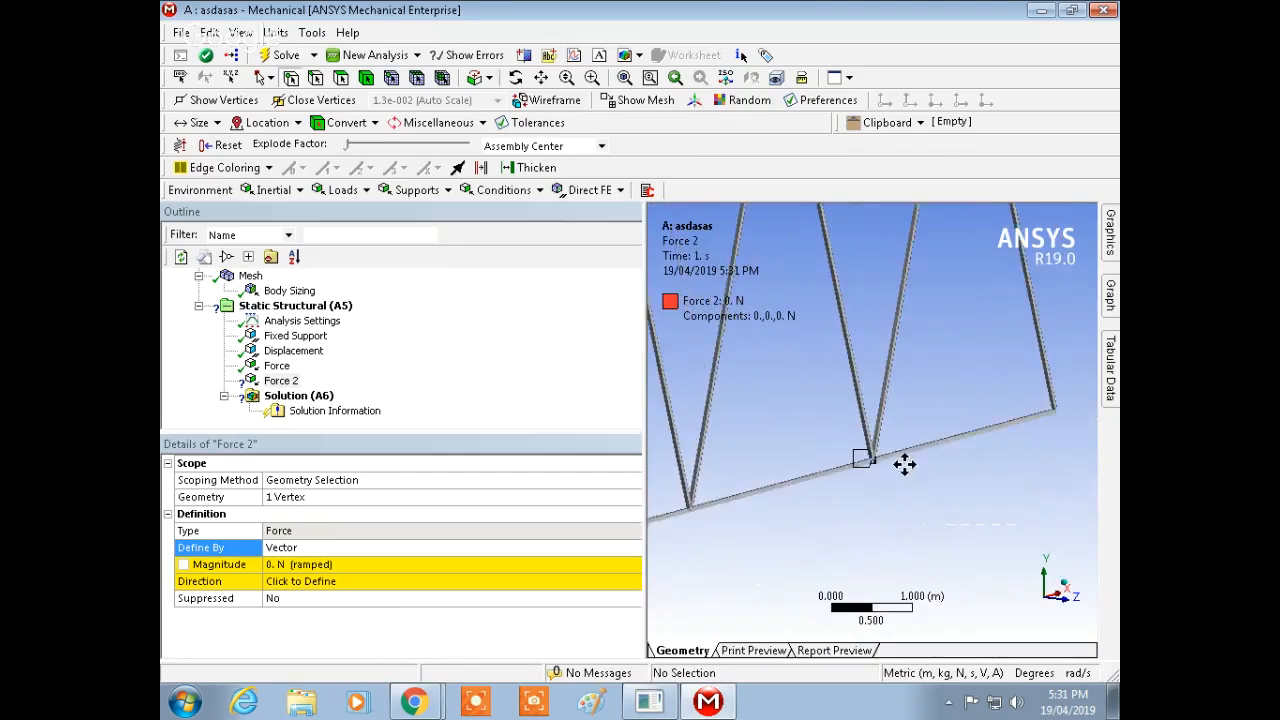
pyautogui.moveTo(904, 463)
pyautogui.mouseDown(button='middle')
pyautogui.moveTo(917, 337)
pyautogui.moveTo(887, 342)
pyautogui.moveTo(889, 420)
pyautogui.moveTo(903, 411)
pyautogui.moveTo(729, 486)
pyautogui.mouseUp(button='middle')
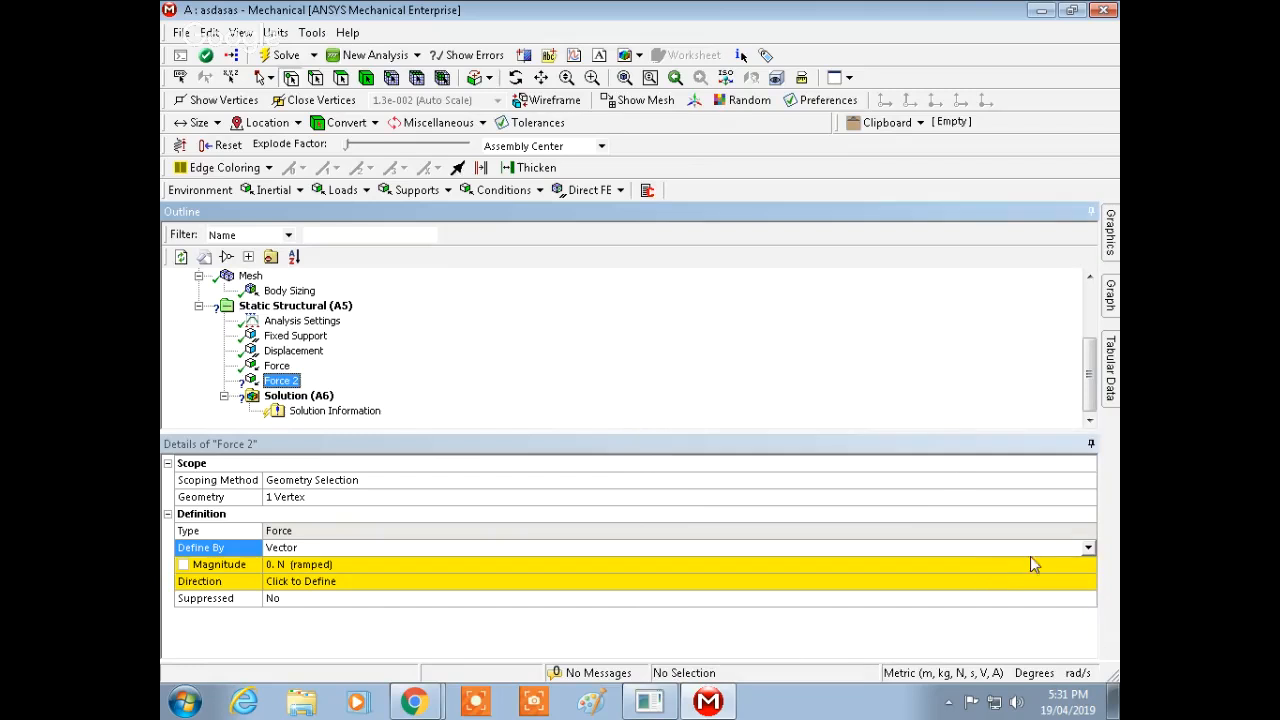
# Step: Define the second force by components again with a Y component of -100000 N
pyautogui.click(1090, 552)
pyautogui.click(630, 561)
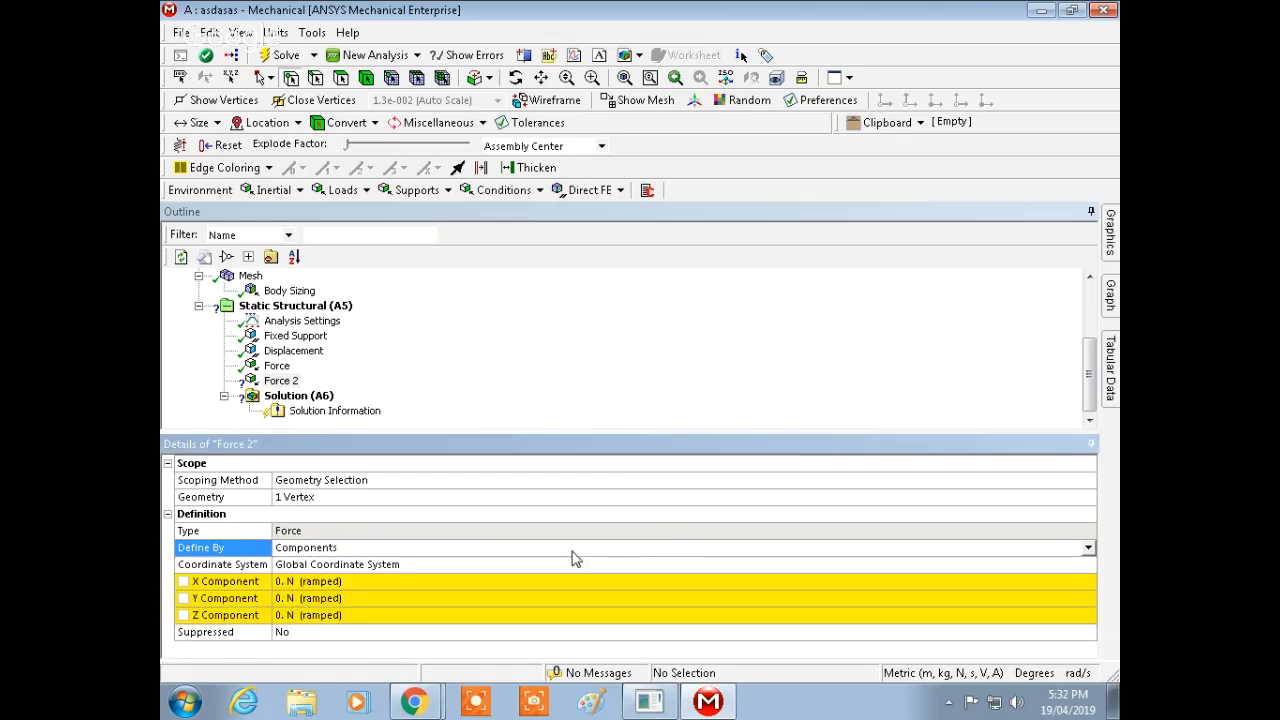
pyautogui.click(1110, 233)
pyautogui.moveTo(1015, 547); pyautogui.dragTo(1009, 518, button='middle')
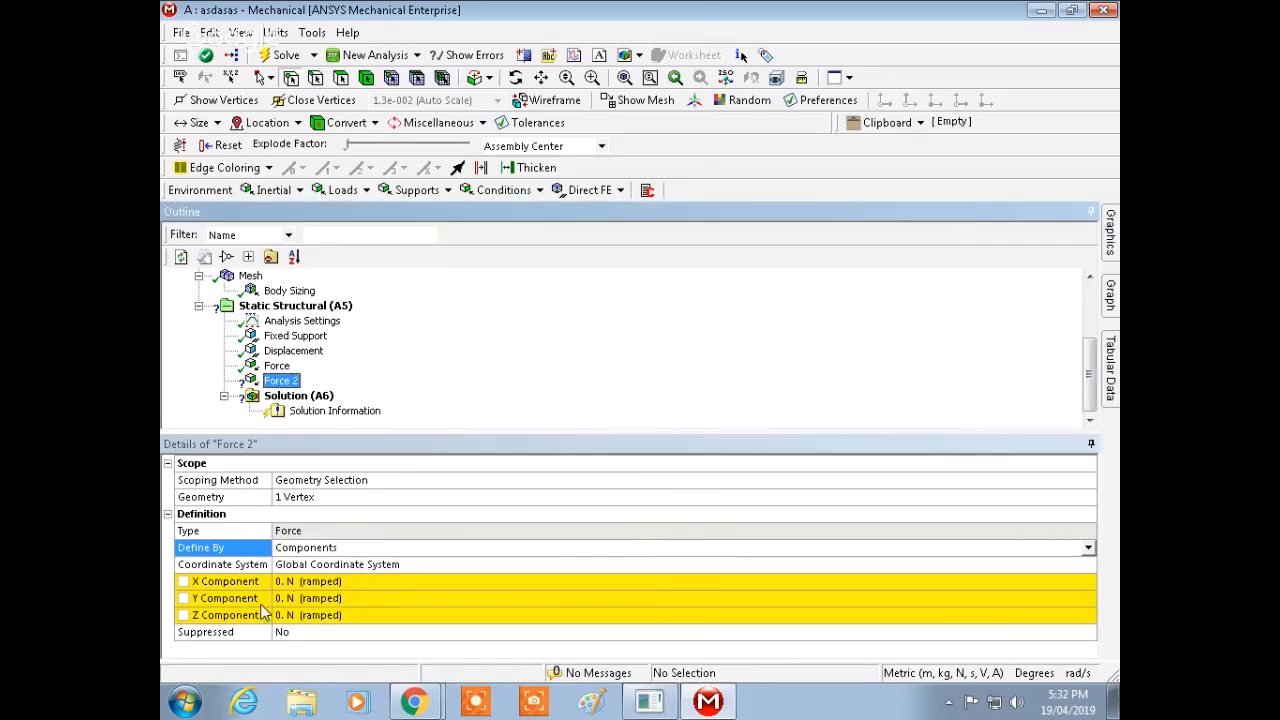
pyautogui.click(300, 598)
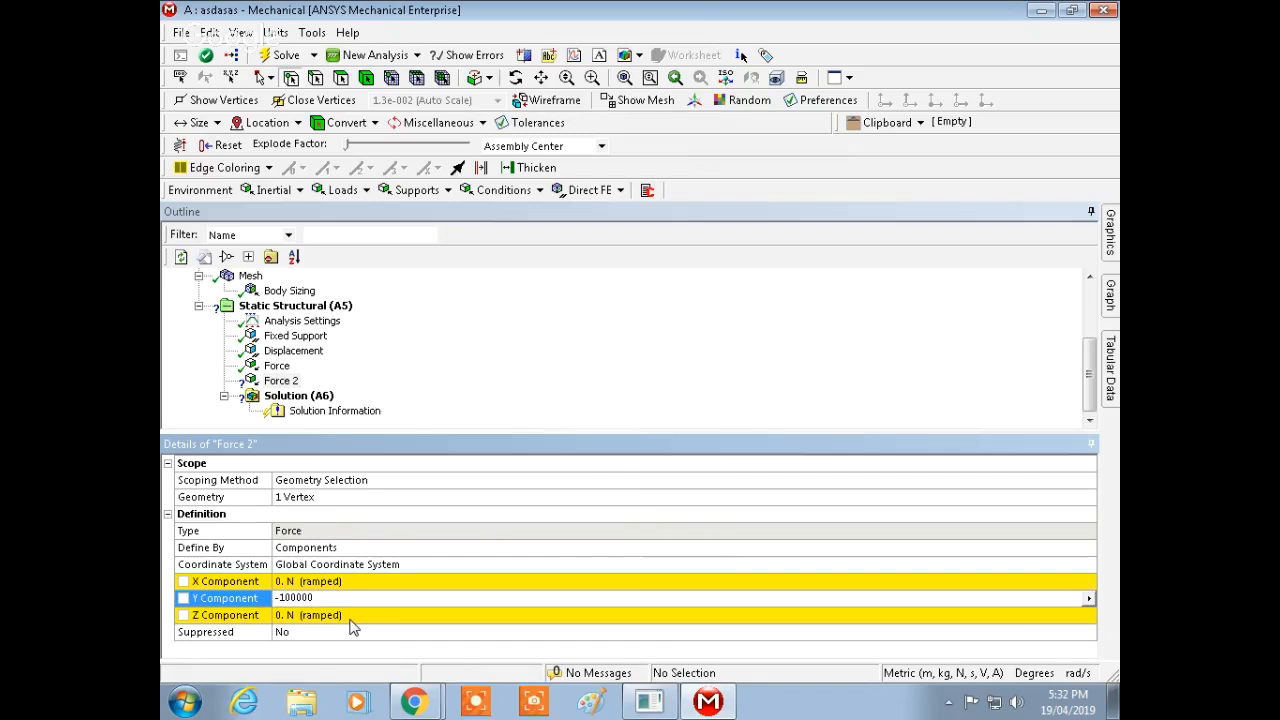
pyautogui.press('Return')
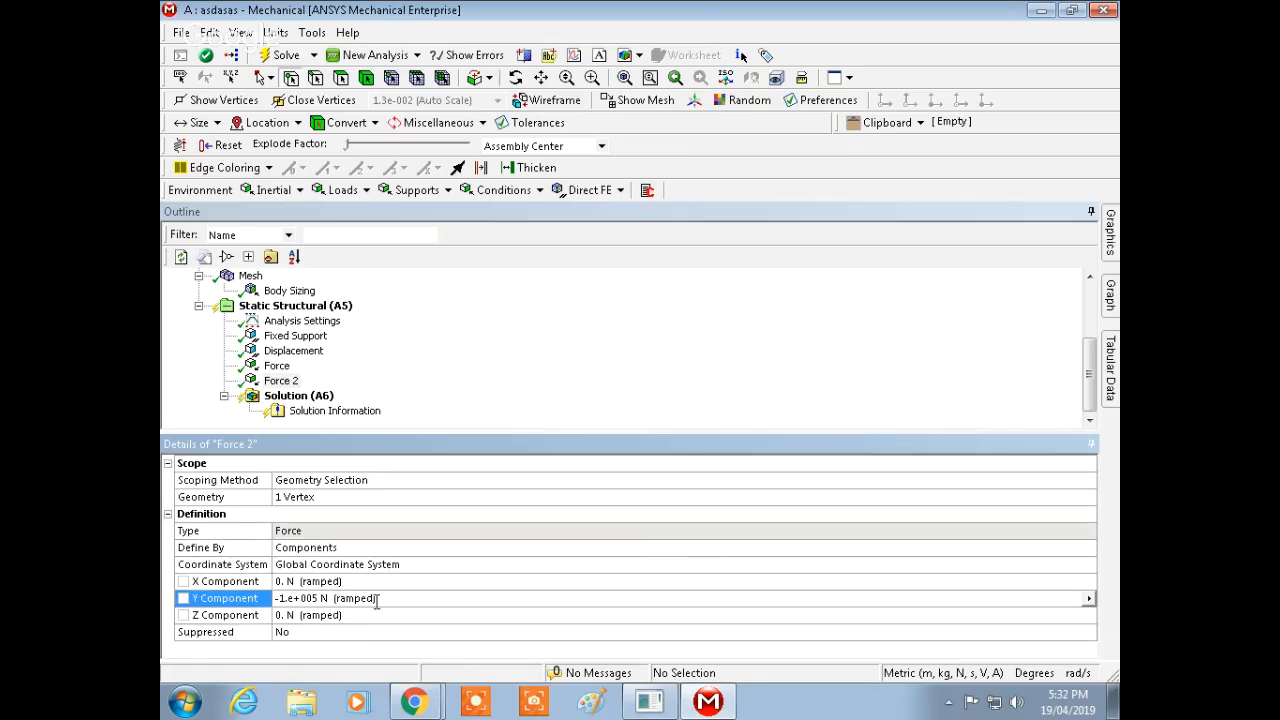
# Step: Inspect the applied force arrows on the truss in the graphics view, including the first force
pyautogui.click(1090, 583)
pyautogui.click(1089, 581)
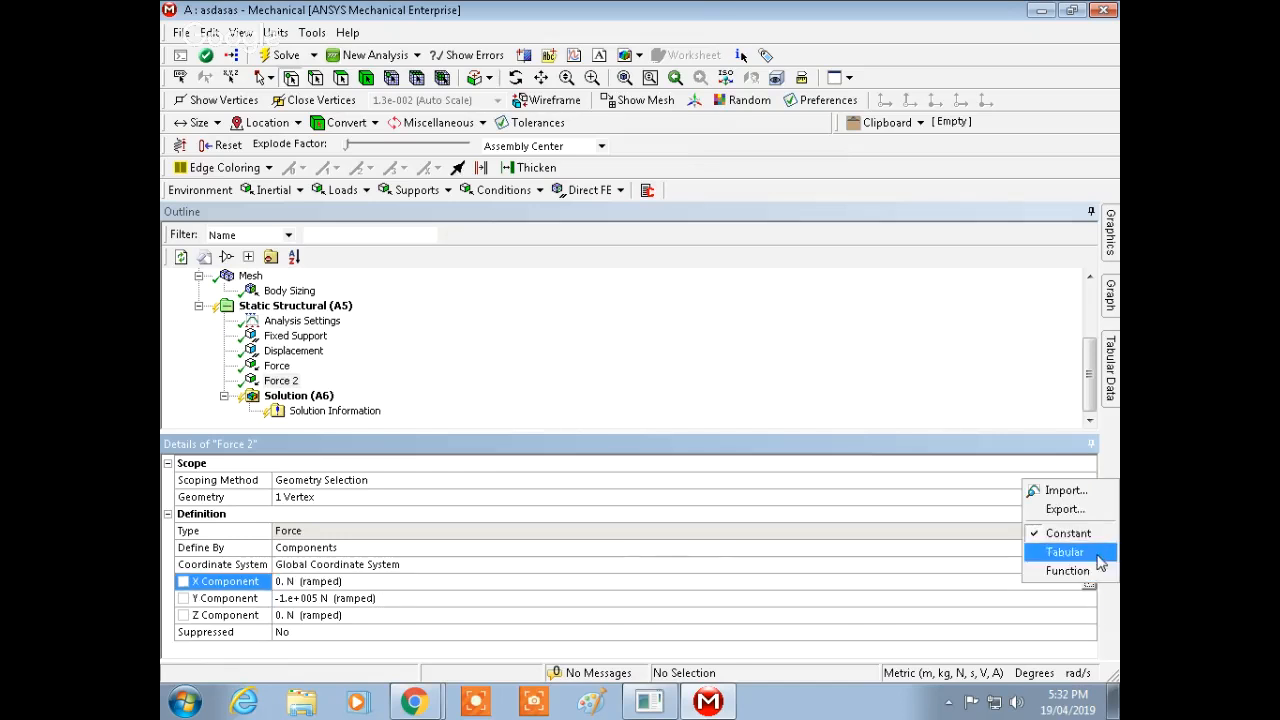
pyautogui.click(993, 469)
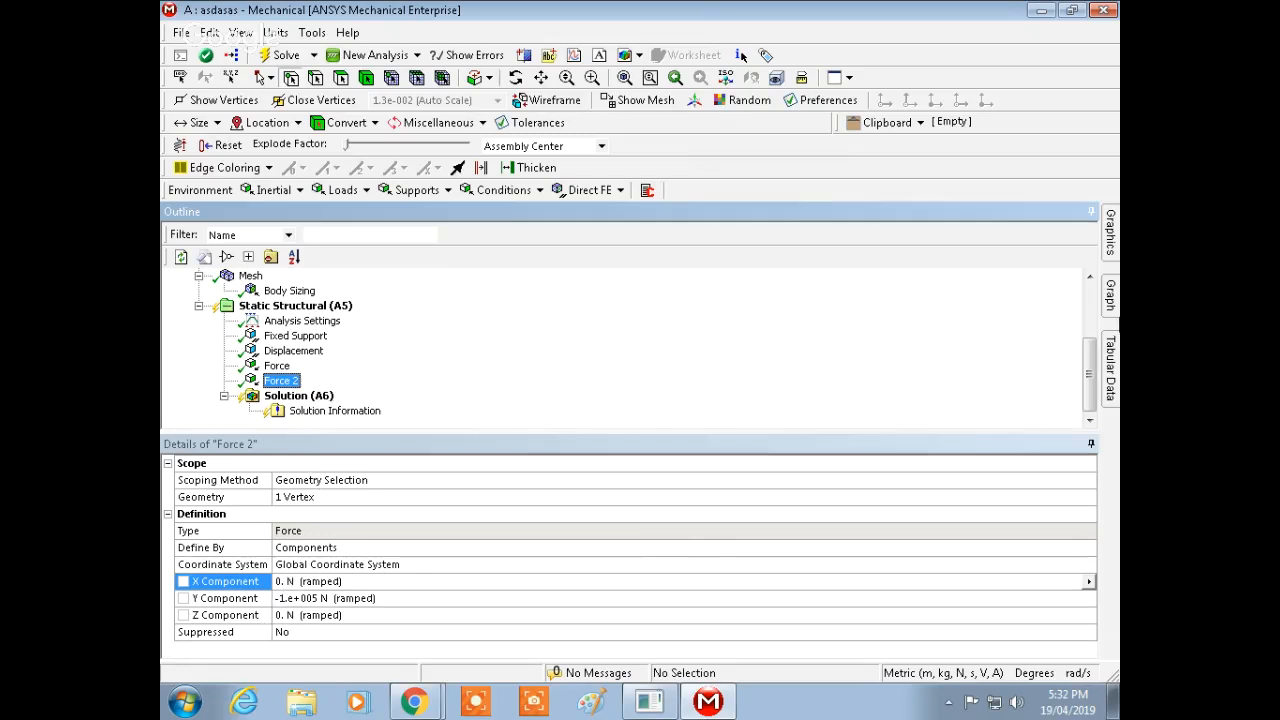
pyautogui.moveTo(1118, 244)
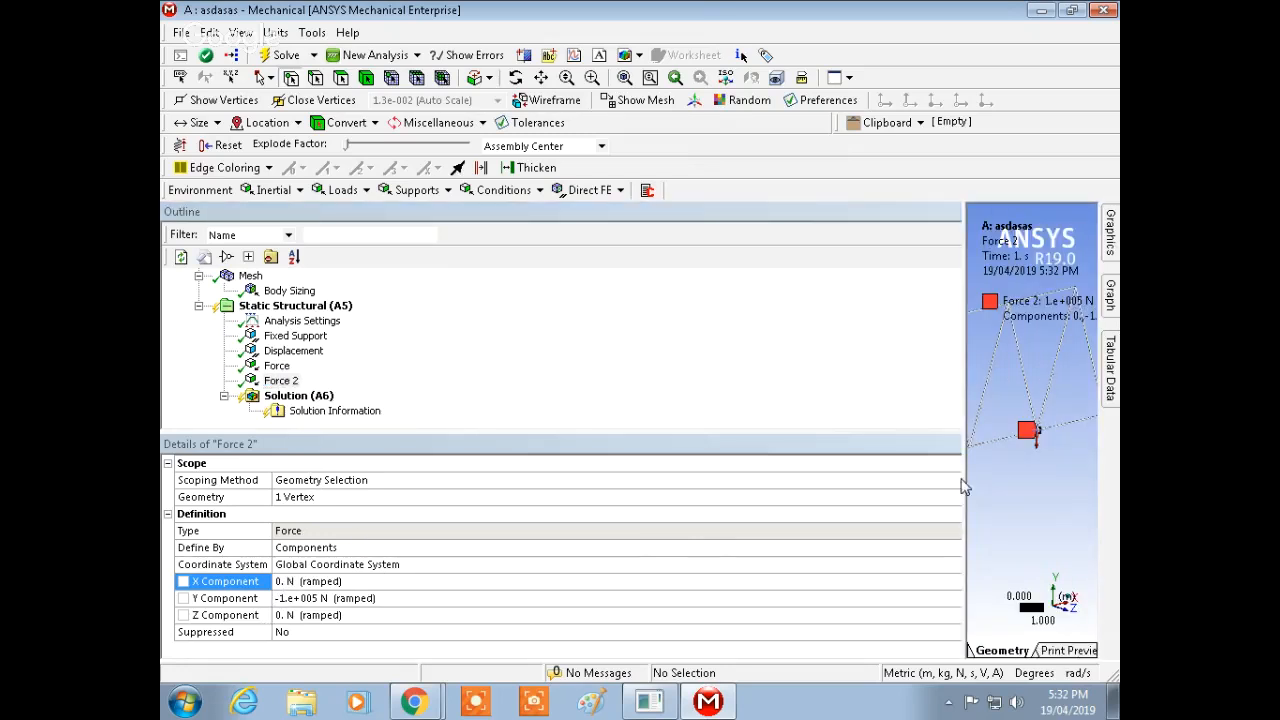
pyautogui.moveTo(963, 481); pyautogui.dragTo(578, 464)
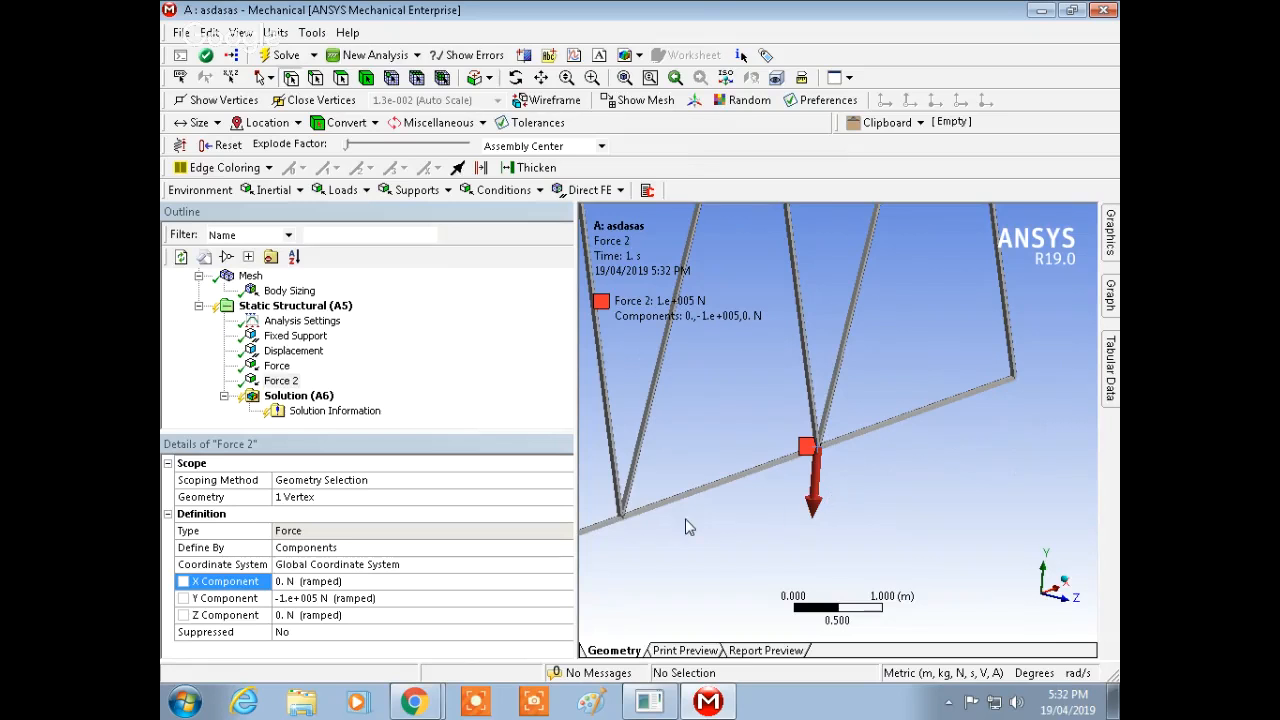
pyautogui.keyDown('ctrl'); pyautogui.moveTo(700, 522); pyautogui.dragTo(992, 418, button='middle'); pyautogui.keyUp('ctrl')
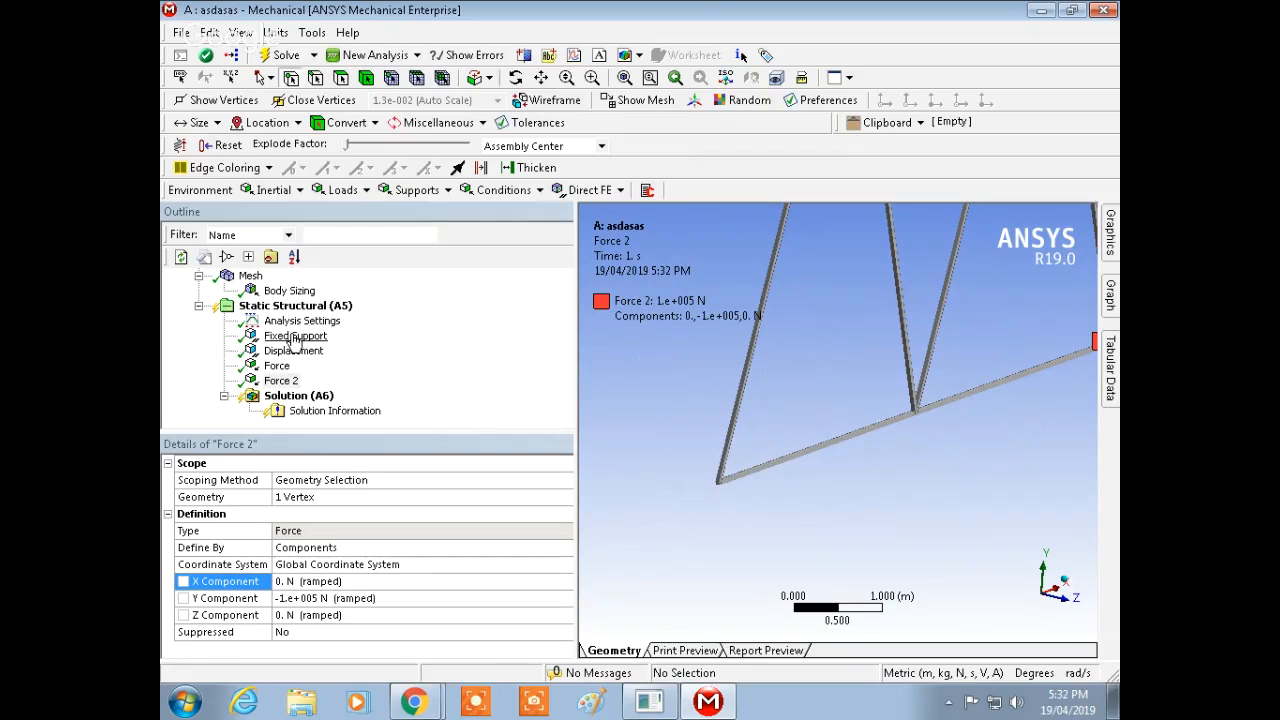
pyautogui.click(277, 366)
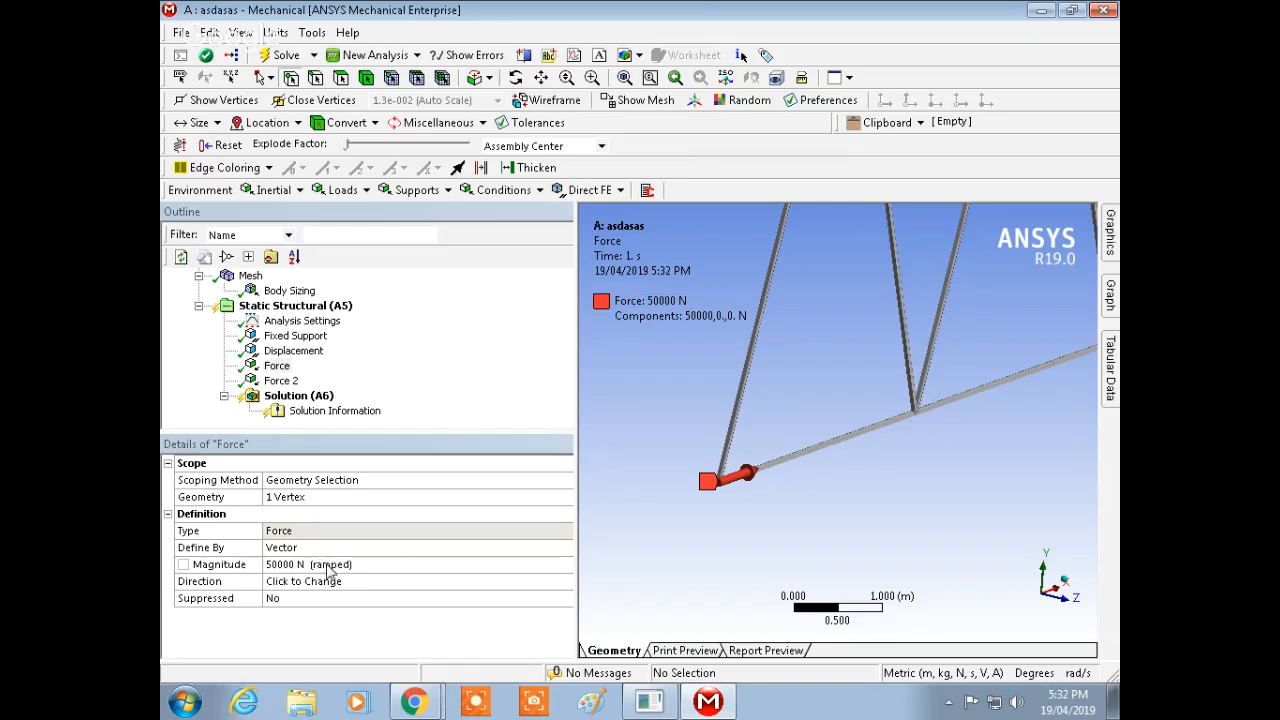
# Step: Define the first force by components with a Y component of -50000 N
pyautogui.moveTo(576, 553); pyautogui.dragTo(800, 555)
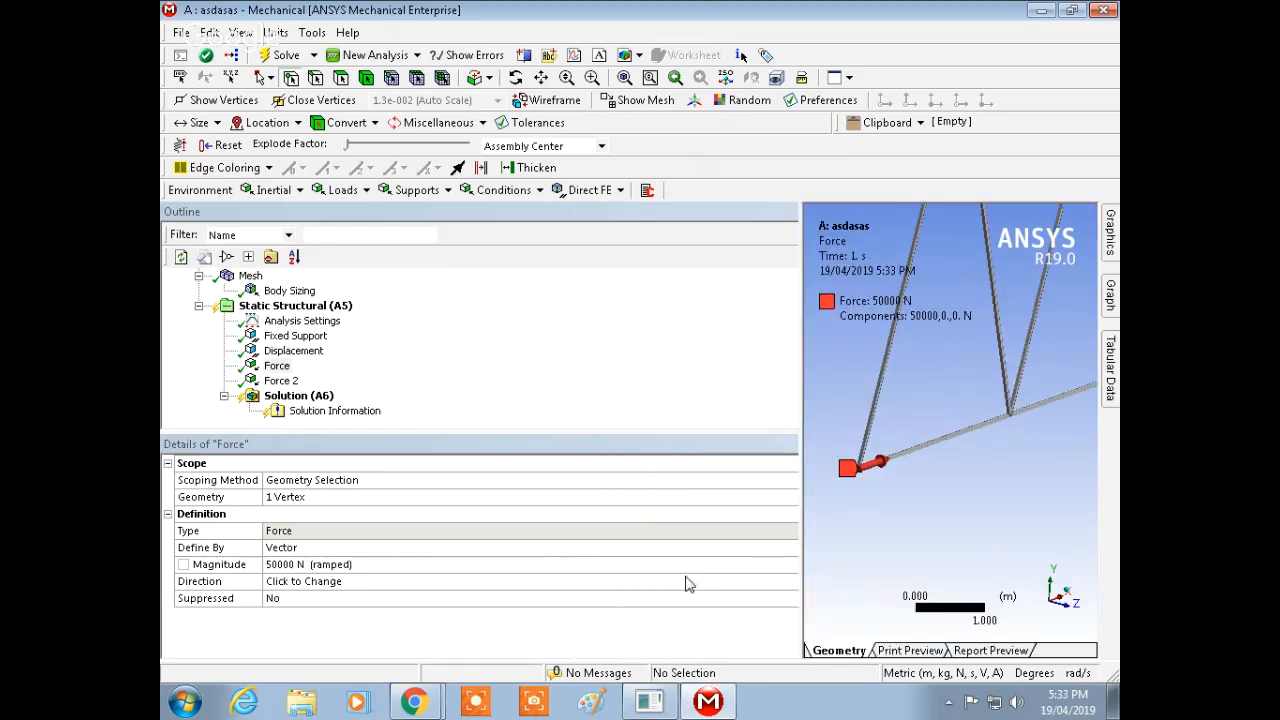
pyautogui.click(625, 548)
pyautogui.click(773, 548)
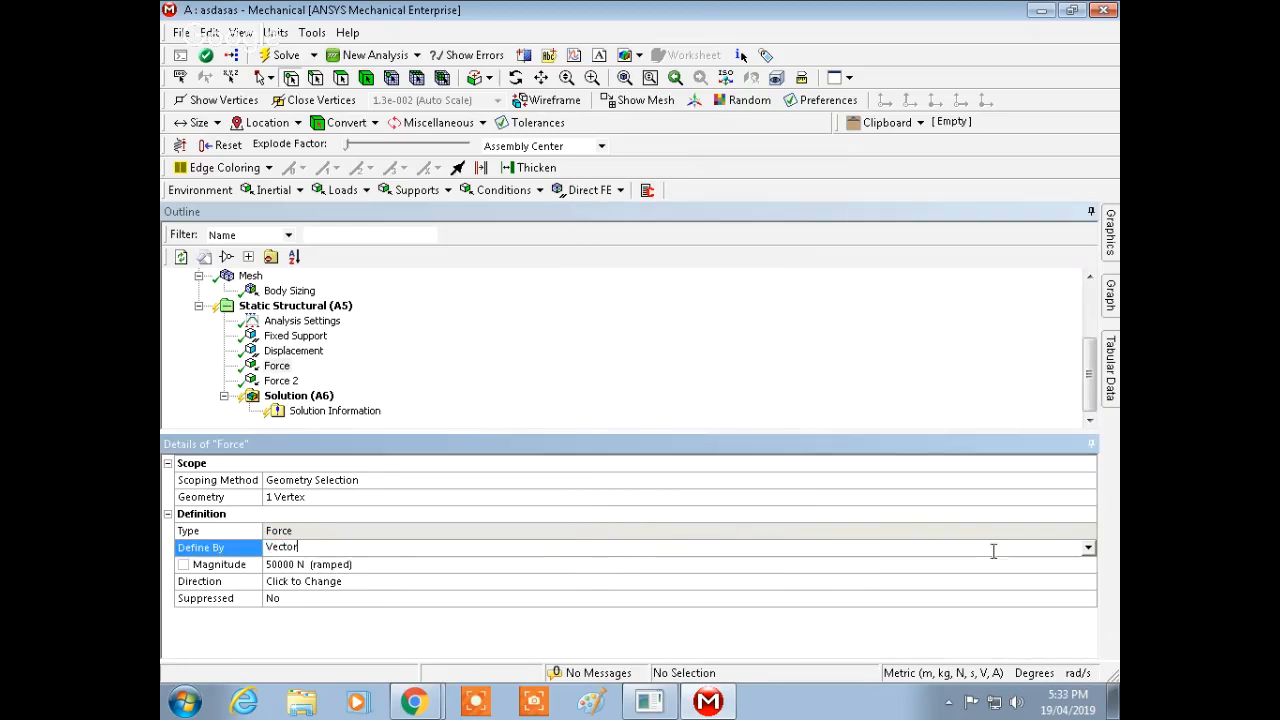
pyautogui.click(1088, 548)
pyautogui.click(810, 573)
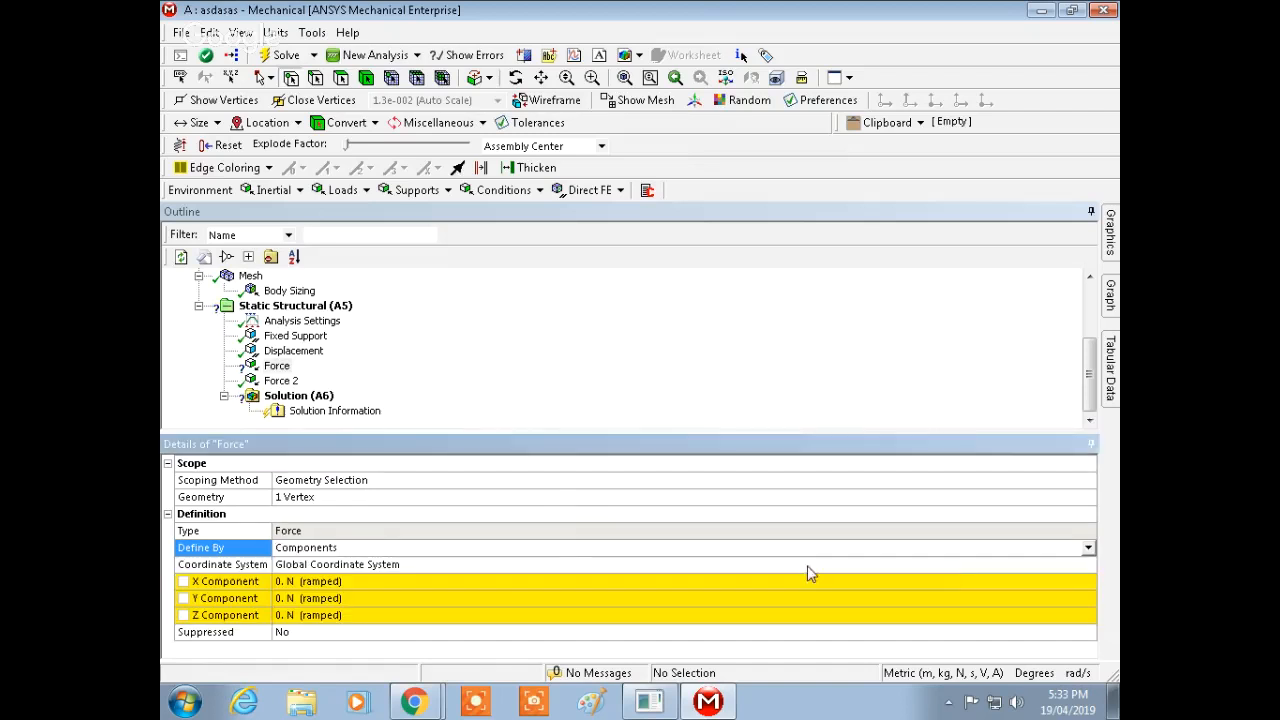
pyautogui.click(289, 598)
pyautogui.write('-50000')
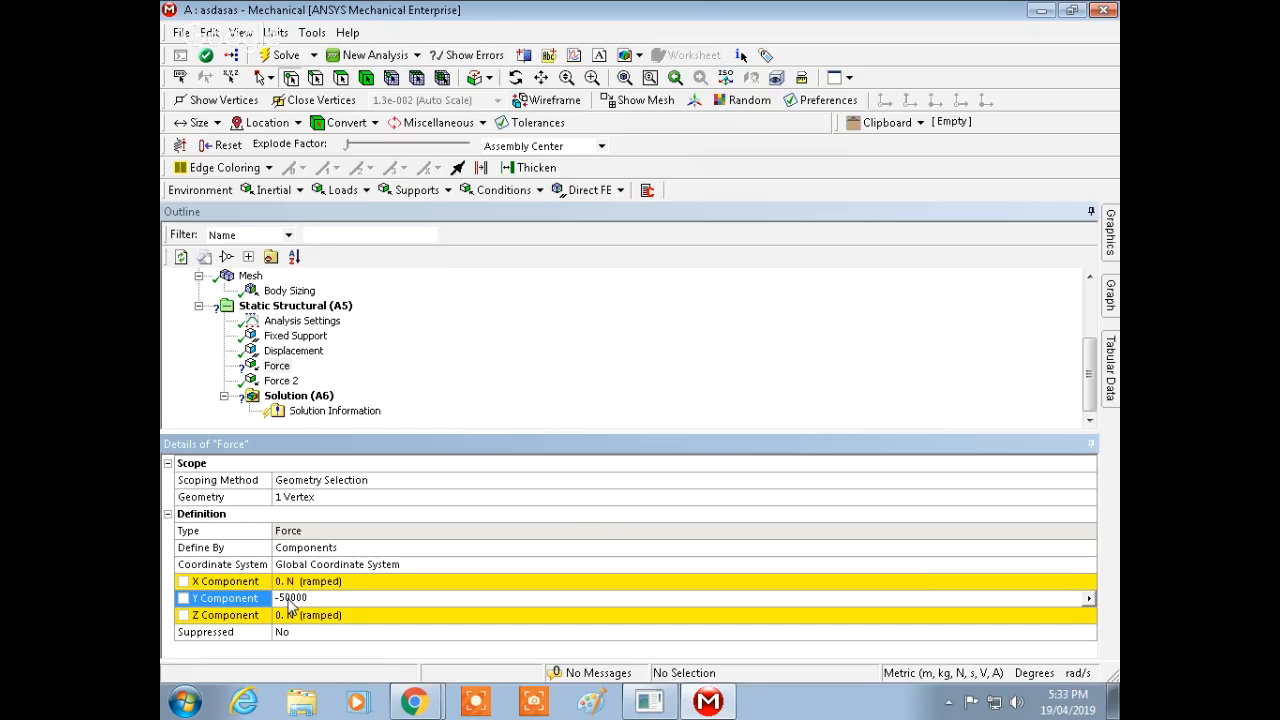
pyautogui.press('Return')
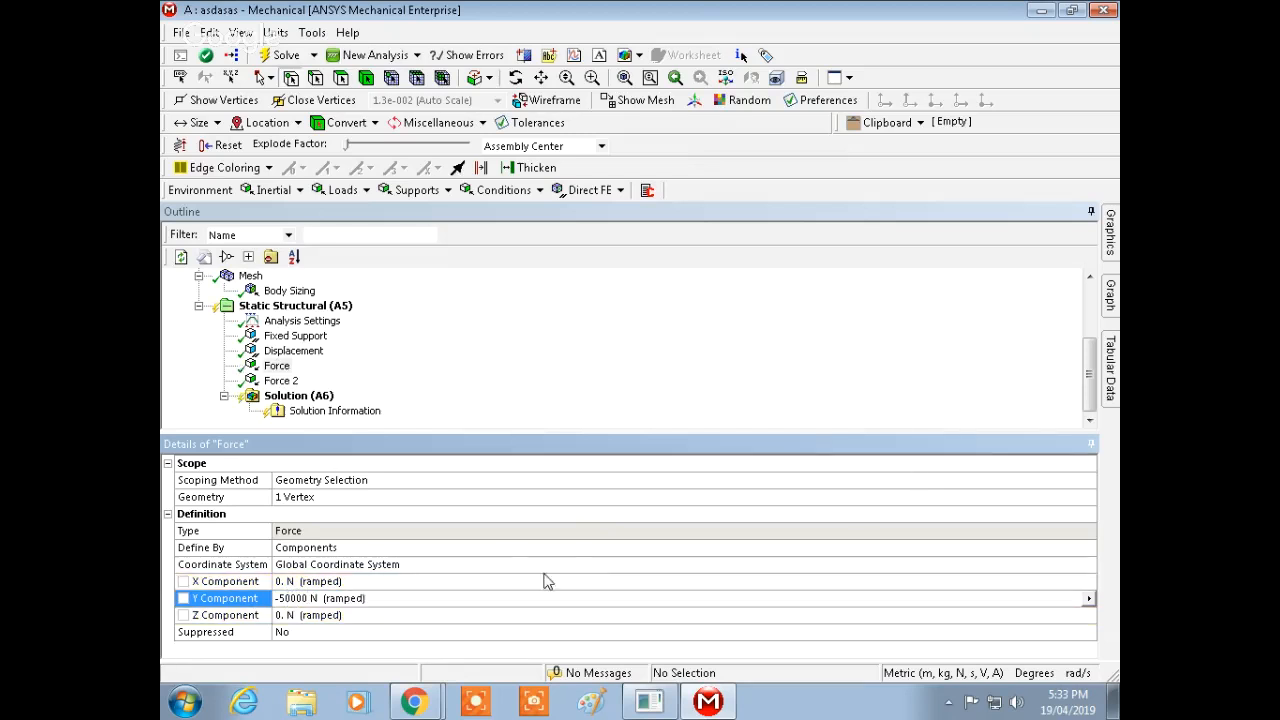
# Step: Insert a third force and scope it to the top-chord vertex at (6, 6, 0) m
pyautogui.moveTo(1108, 259)
pyautogui.moveTo(864, 462); pyautogui.dragTo(975, 505, button='middle')
pyautogui.click(281, 381)
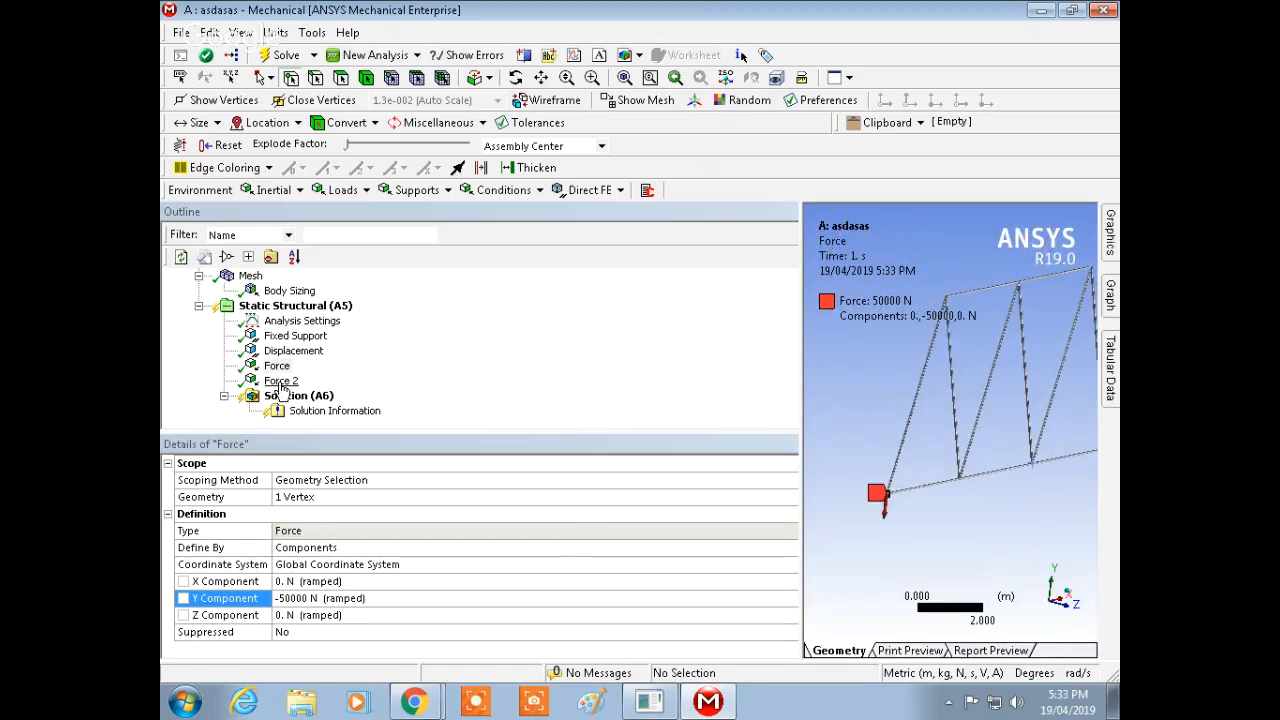
pyautogui.moveTo(1109, 232)
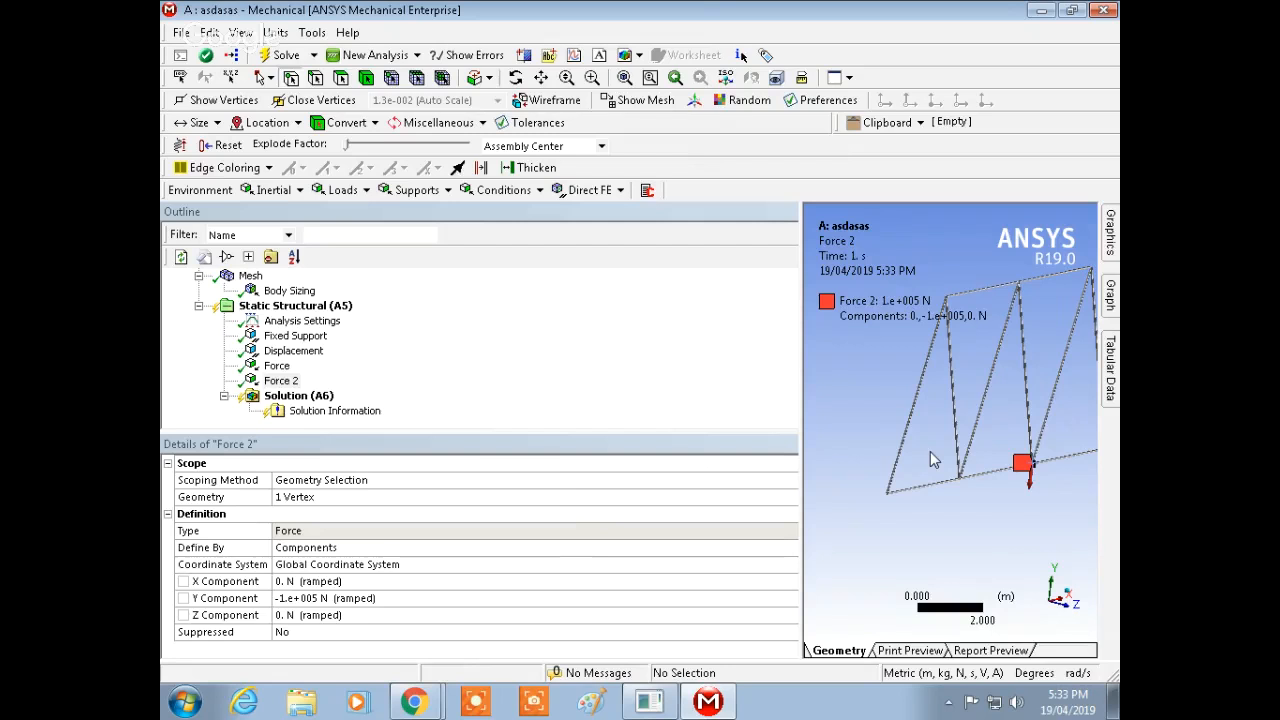
pyautogui.scroll(-3, 1033, 327)
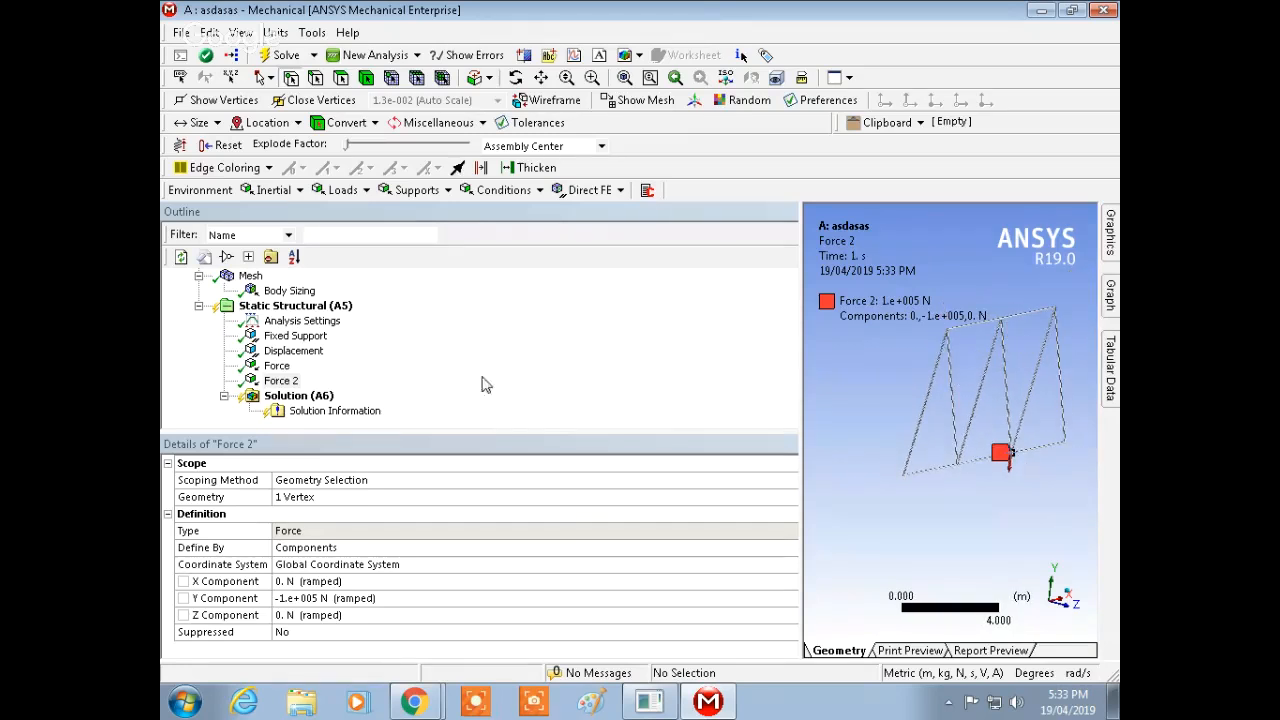
pyautogui.rightClick(336, 306)
pyautogui.moveTo(372, 315)
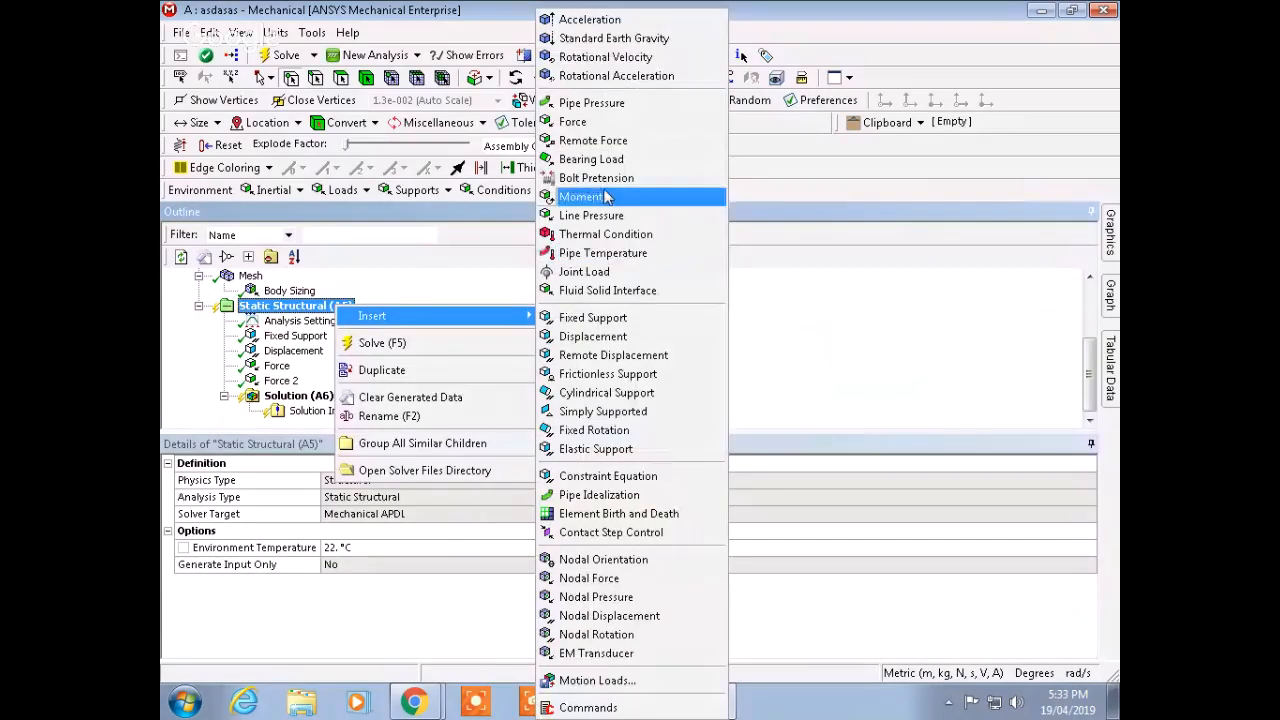
pyautogui.click(600, 122)
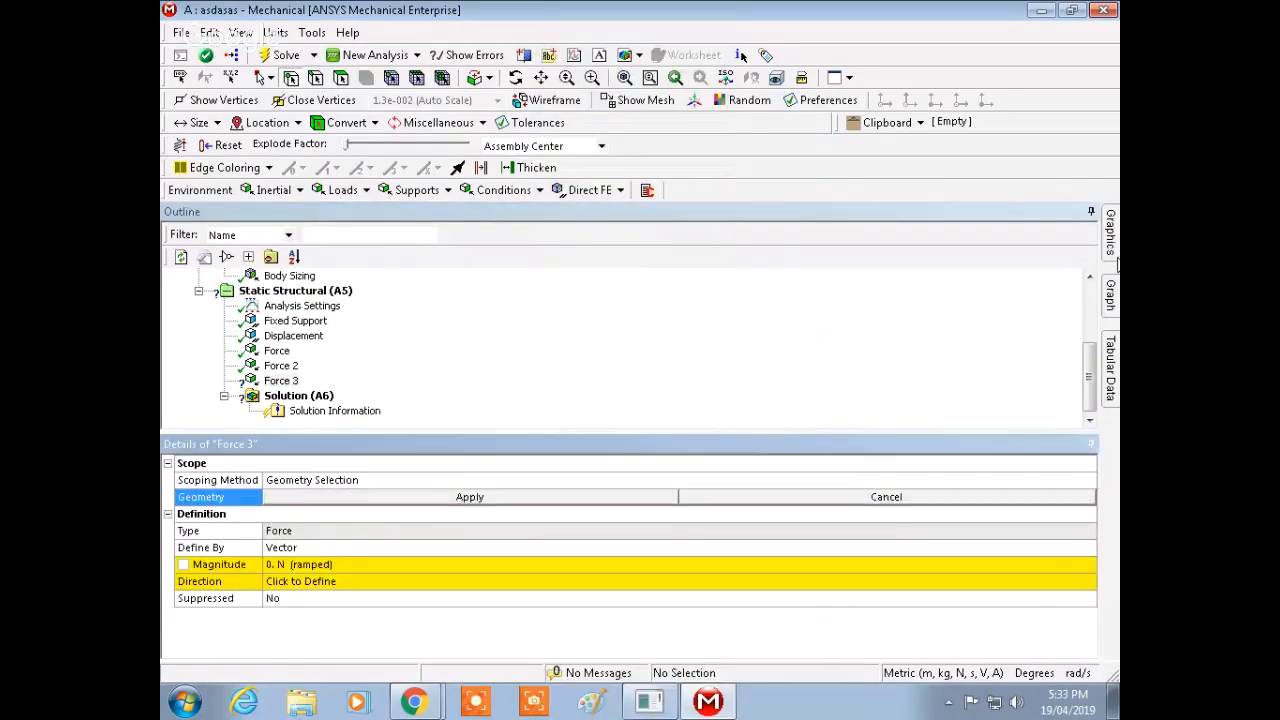
pyautogui.click(1000, 320)
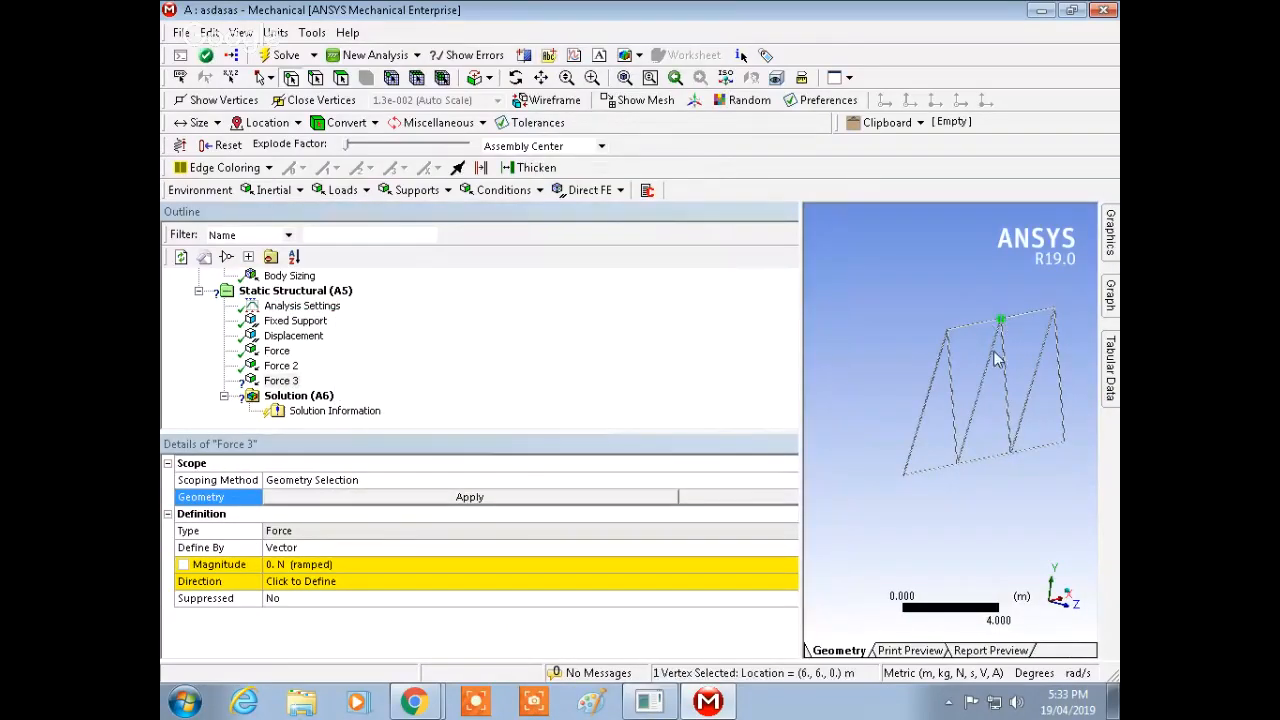
pyautogui.click(488, 497)
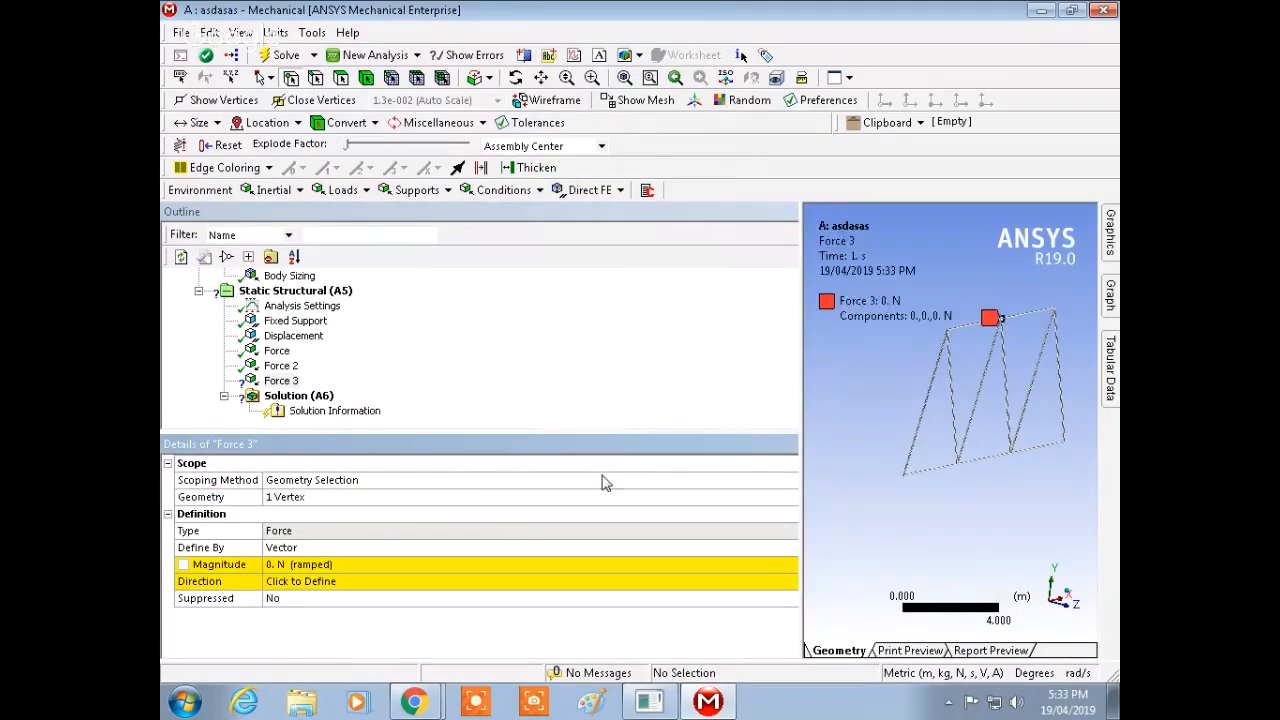
# Step: Set the third force's magnitude to 80000 N
pyautogui.click(318, 582)
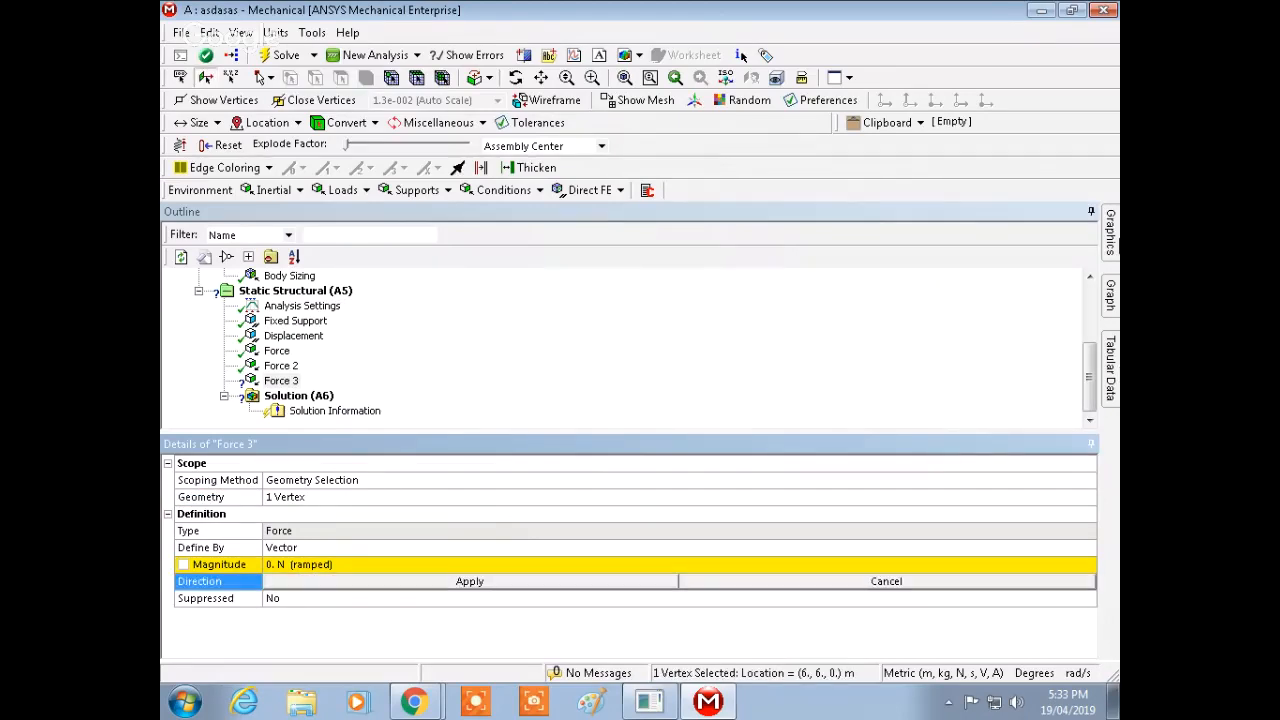
pyautogui.click(347, 565)
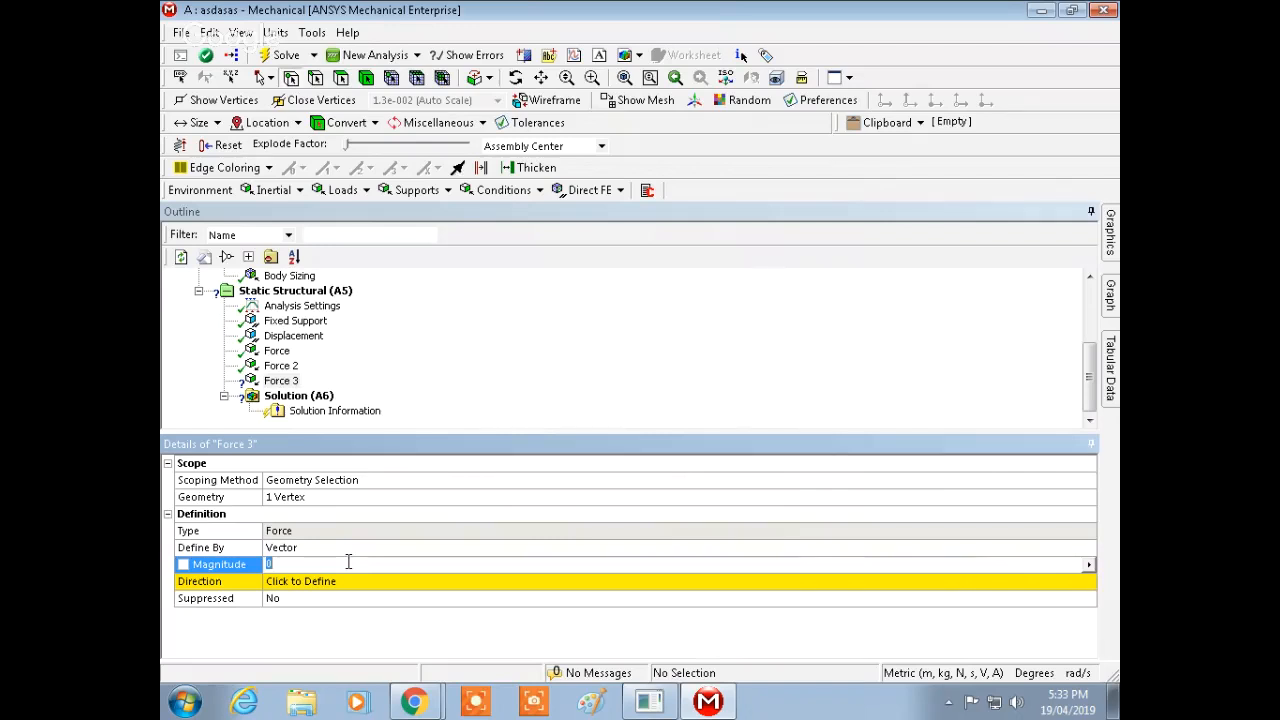
pyautogui.write('80000')
pyautogui.press('Return')
# Step: Set the third force's direction along the top chord edge, pointing in the positive X direction
pyautogui.click(1071, 583)
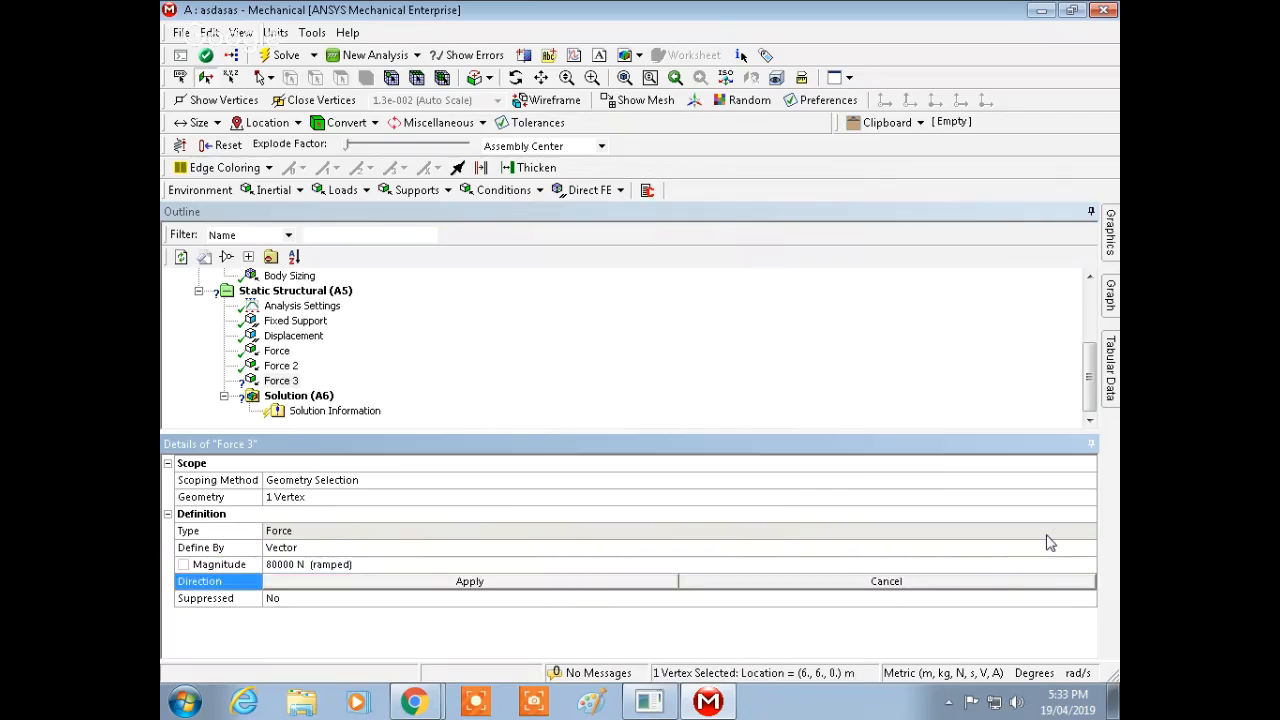
pyautogui.moveTo(1110, 232)
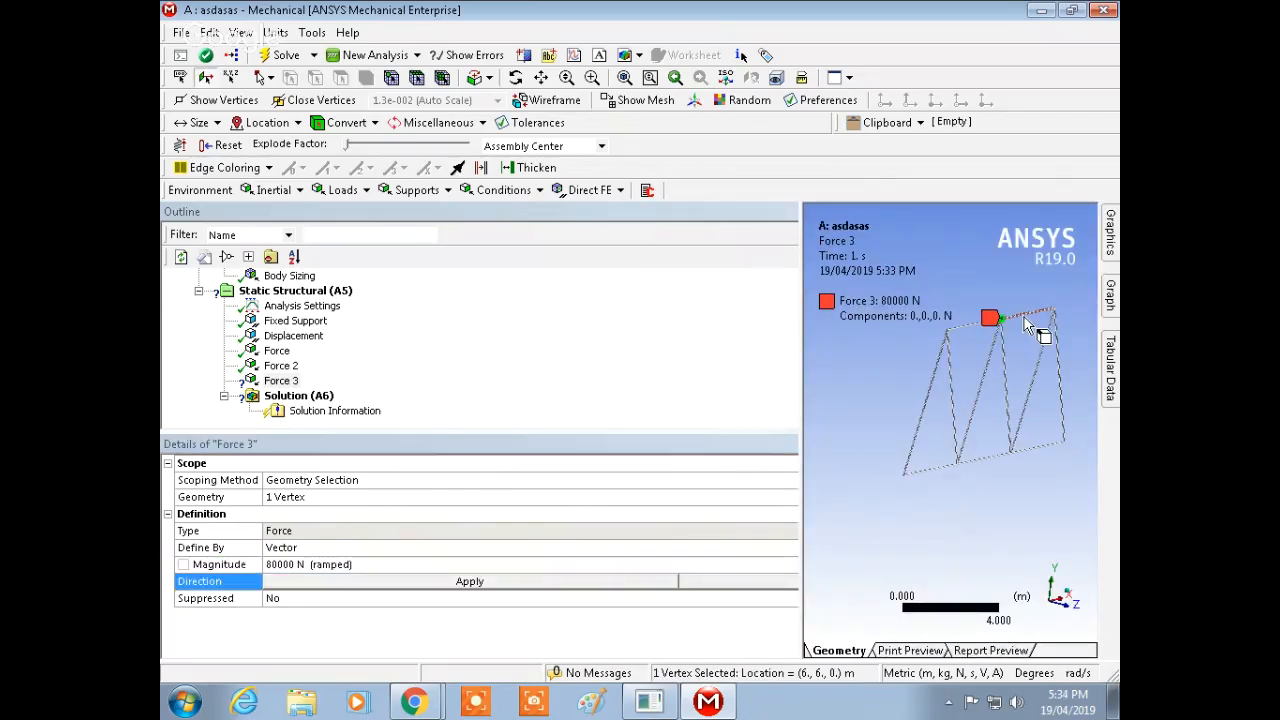
pyautogui.click(1016, 330)
pyautogui.click(452, 586)
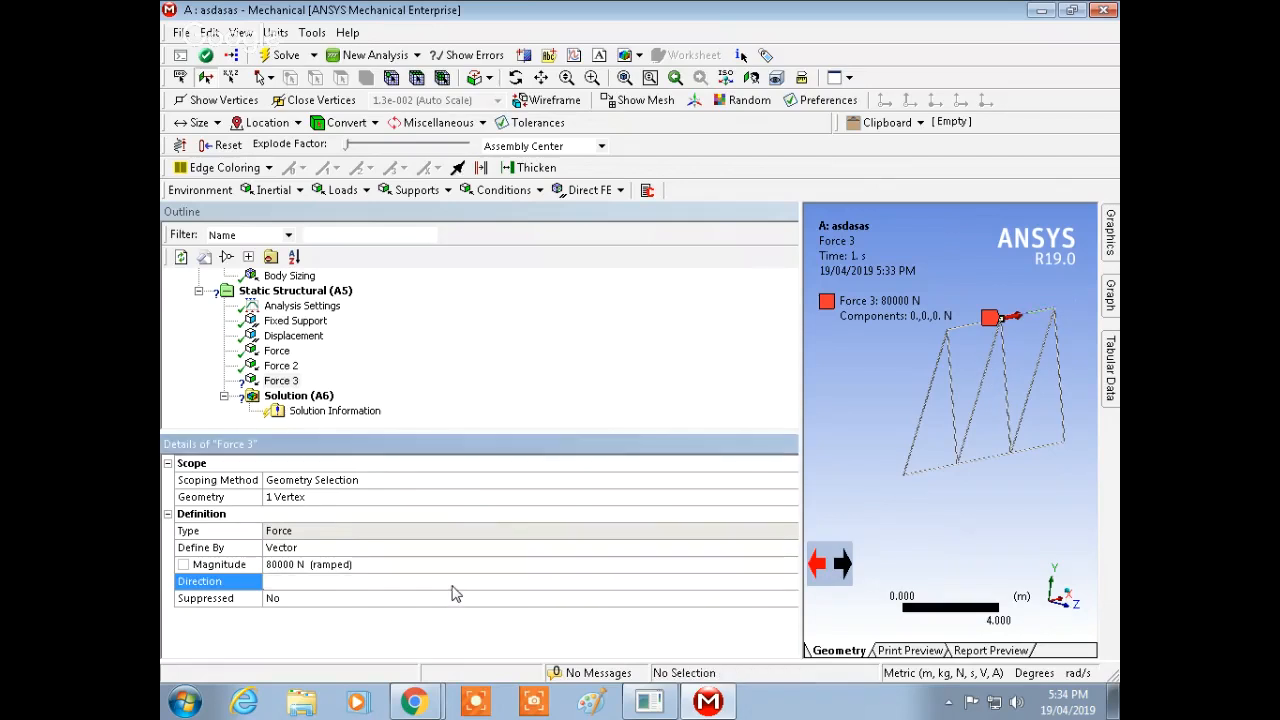
pyautogui.keyDown('ctrl'); pyautogui.moveTo(1006, 378); pyautogui.dragTo(944, 471, button='middle'); pyautogui.keyUp('ctrl')
pyautogui.scroll(9, 961, 417)
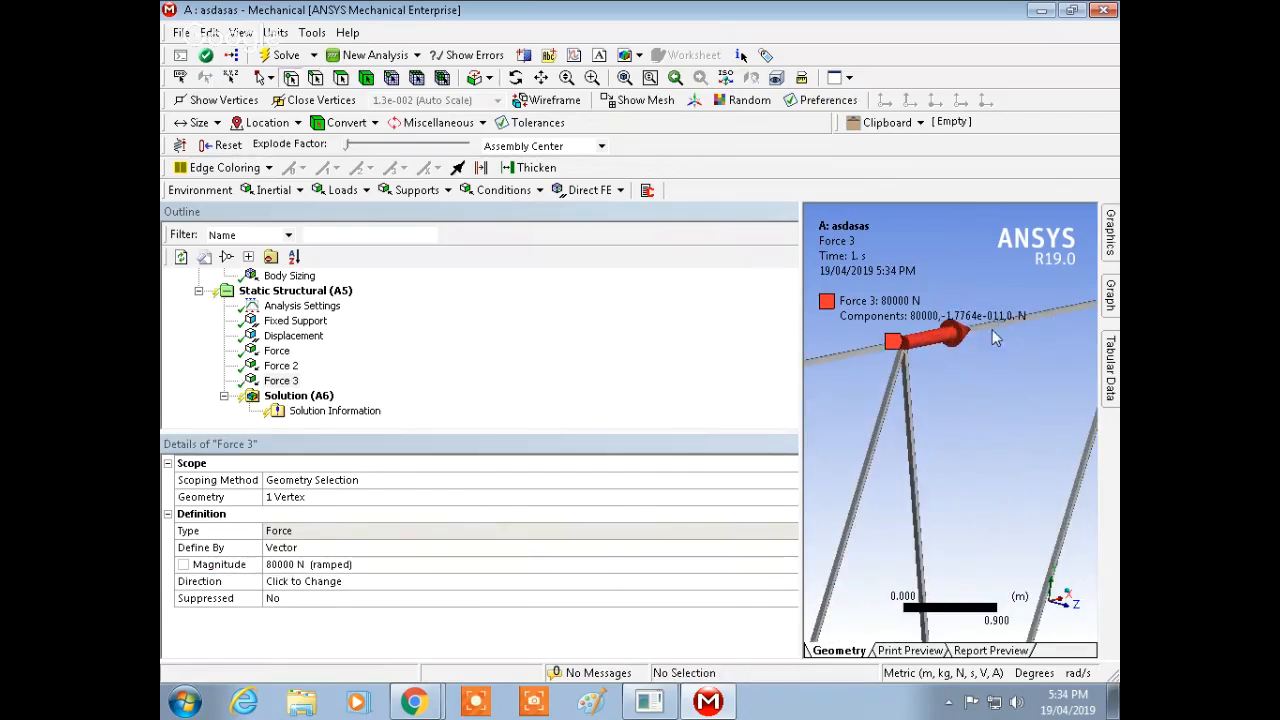
pyautogui.keyDown('ctrl'); pyautogui.moveTo(1029, 354); pyautogui.dragTo(995, 435, button='middle'); pyautogui.keyUp('ctrl')
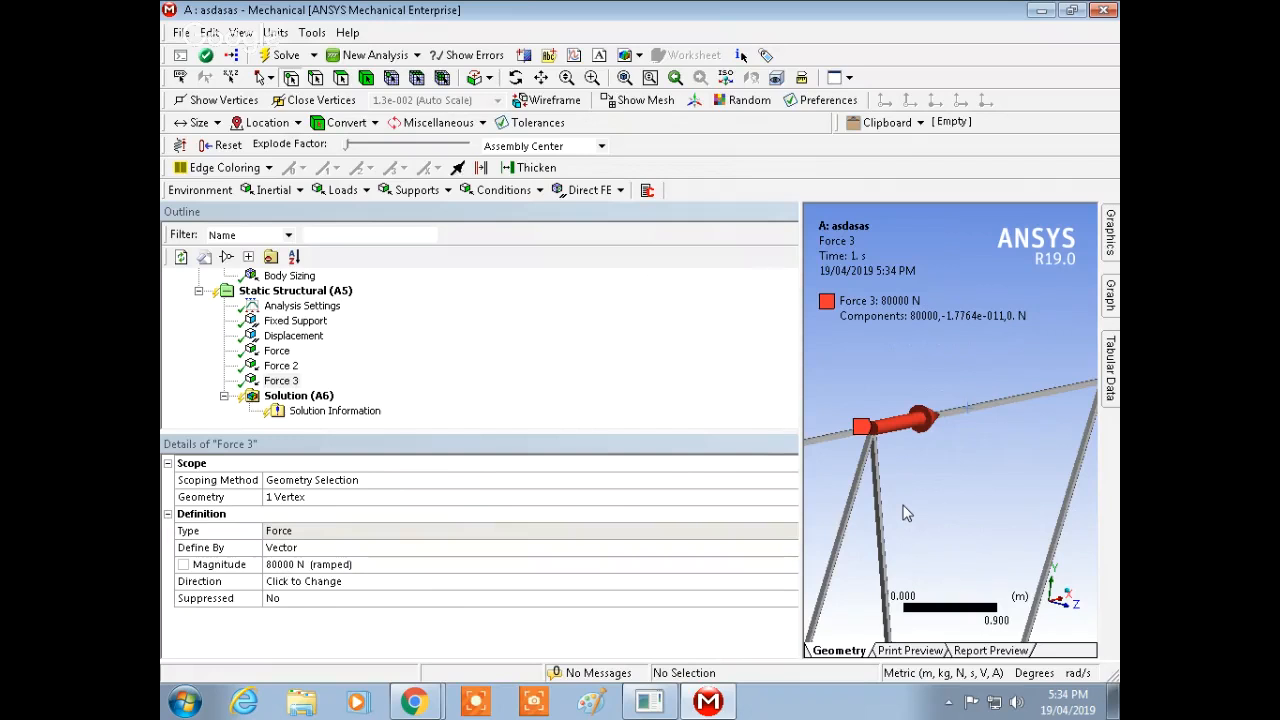
# Step: Insert a fourth force and scope it to the top-chord vertex at (2, 6, 0) m
pyautogui.scroll(3, 1080, 443)
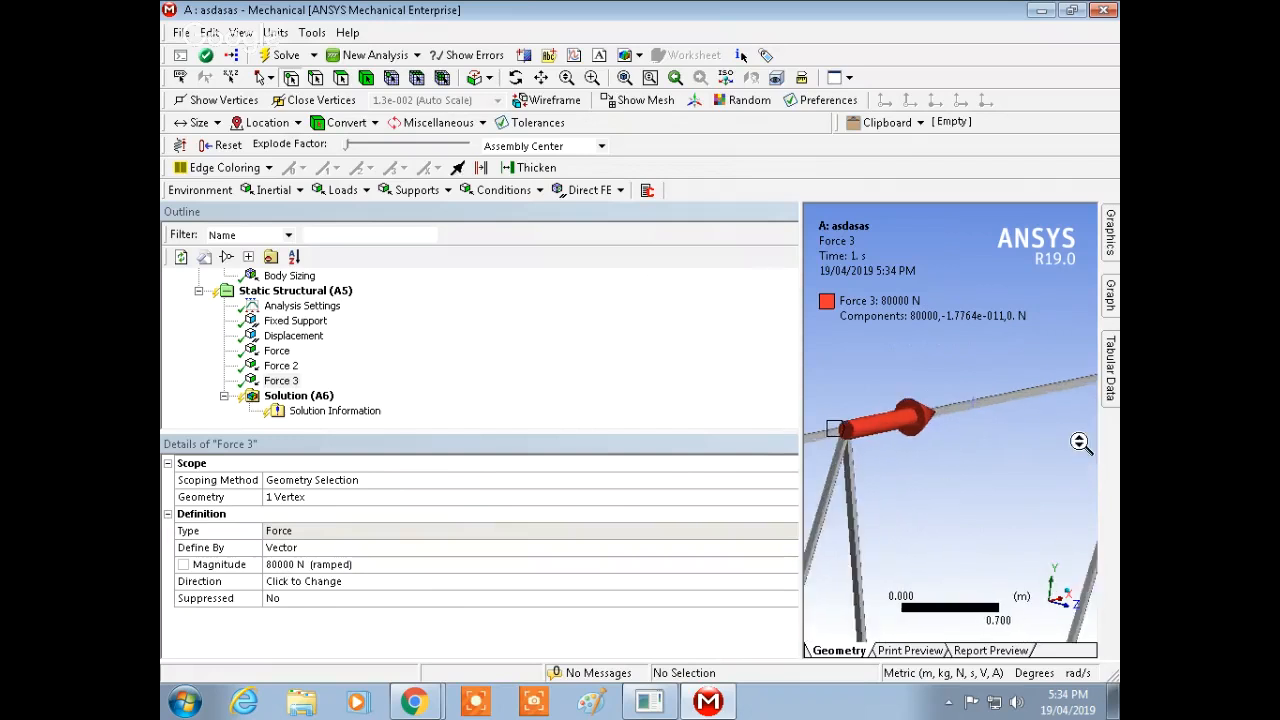
pyautogui.keyDown('ctrl'); pyautogui.moveTo(931, 452); pyautogui.dragTo(1070, 419, button='middle'); pyautogui.keyUp('ctrl')
pyautogui.keyDown('ctrl'); pyautogui.moveTo(808, 455); pyautogui.dragTo(1022, 413, button='middle'); pyautogui.keyUp('ctrl')
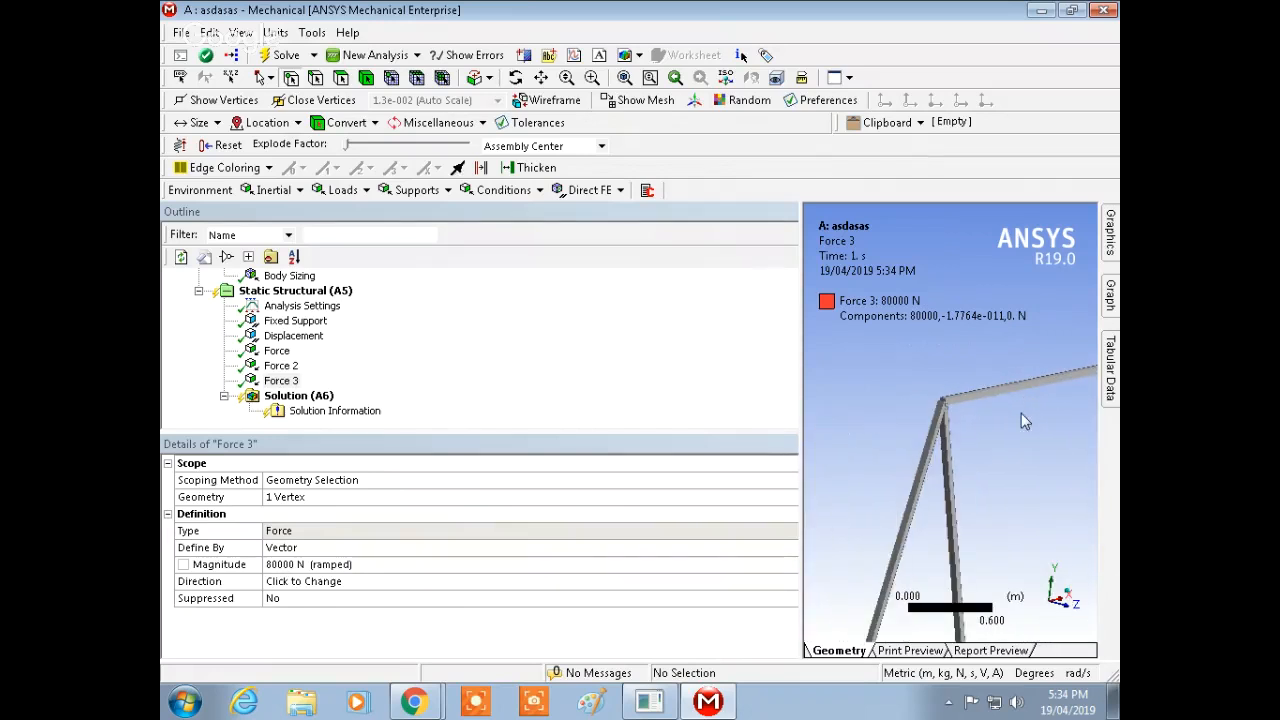
pyautogui.rightClick(320, 291)
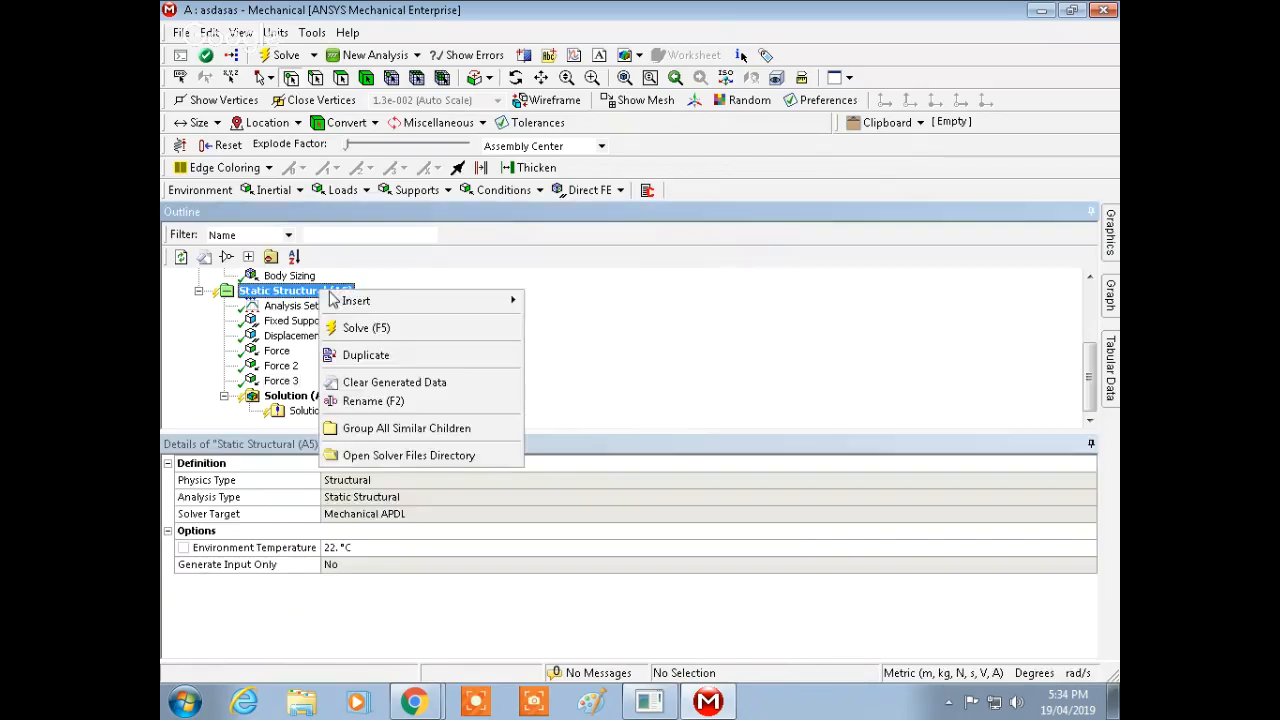
pyautogui.moveTo(382, 308)
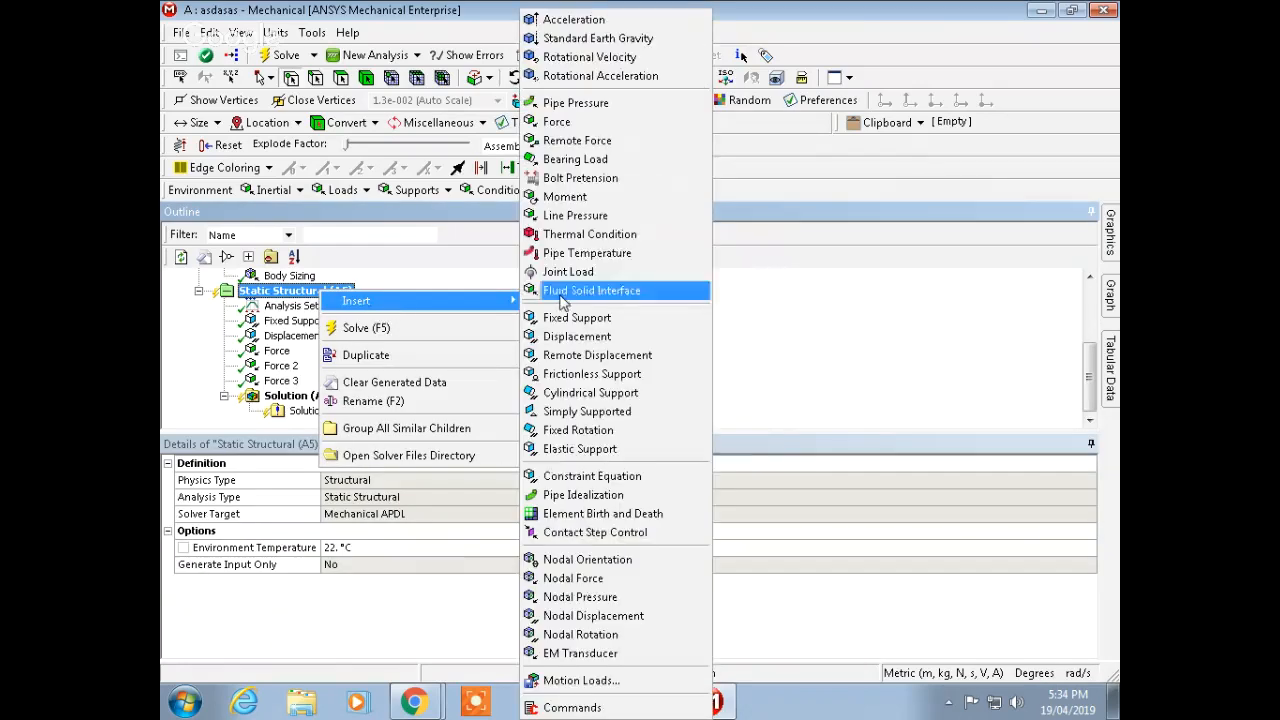
pyautogui.click(586, 124)
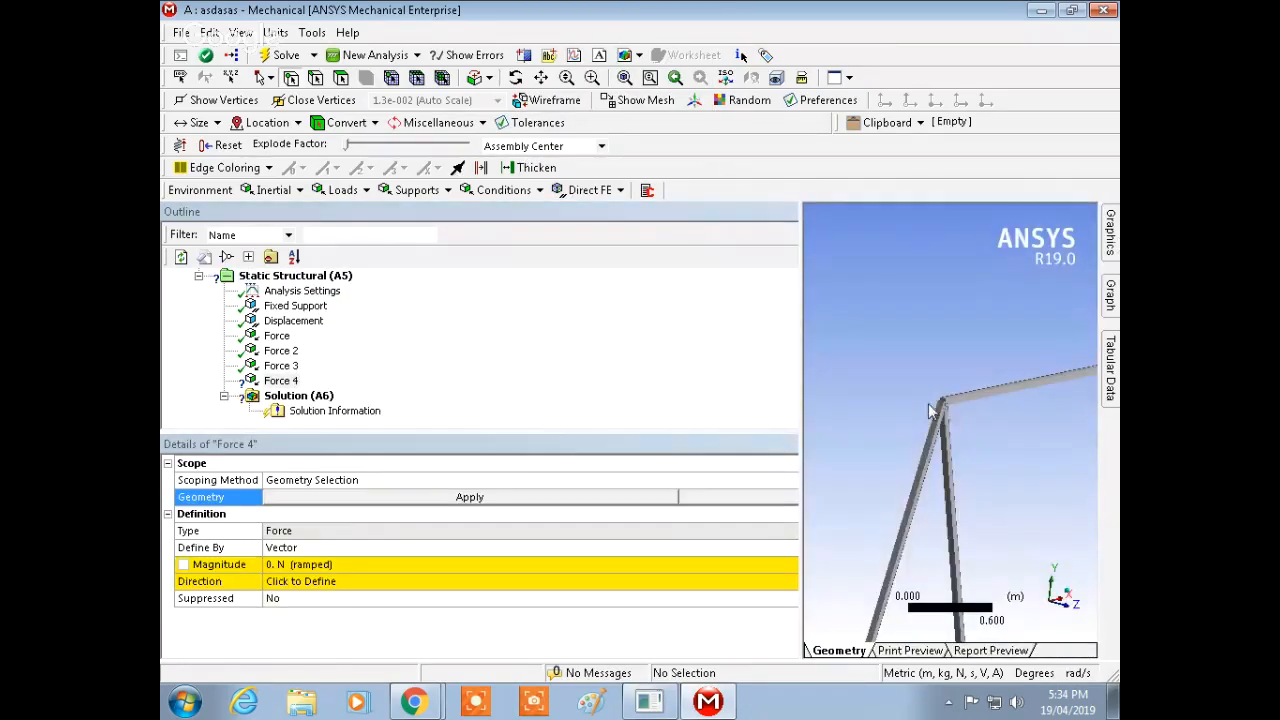
pyautogui.click(941, 407)
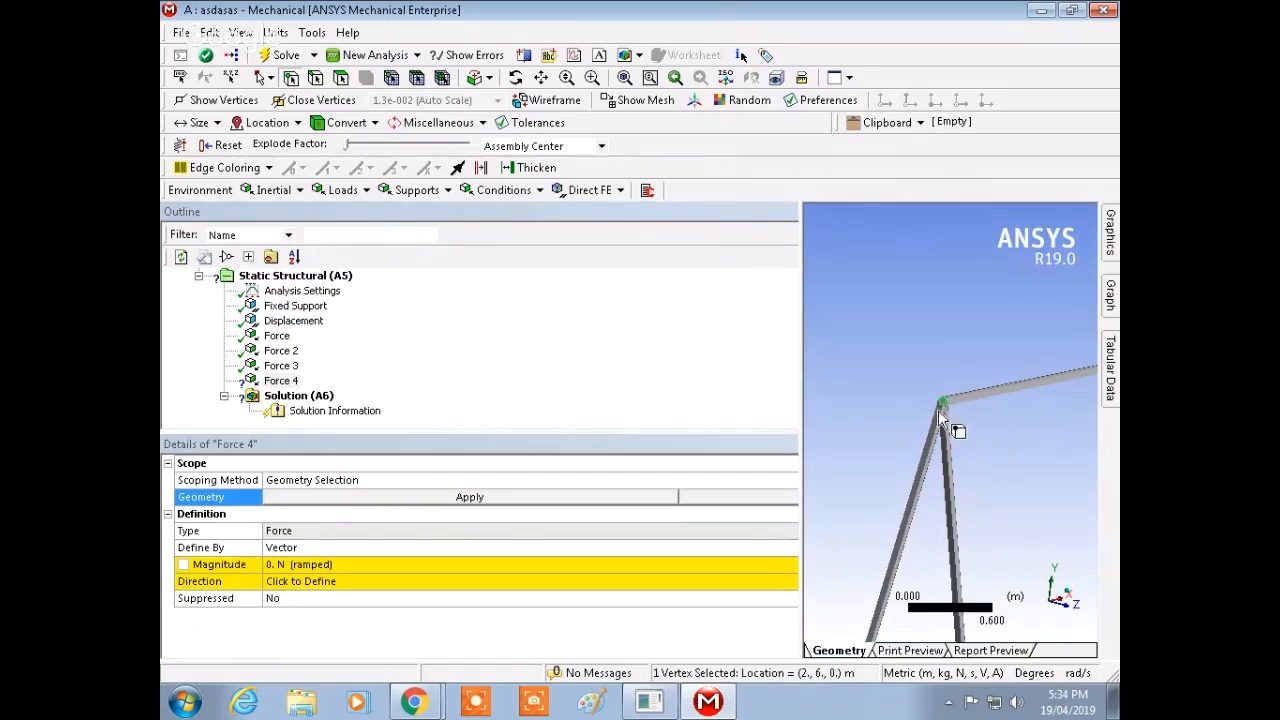
pyautogui.click(566, 497)
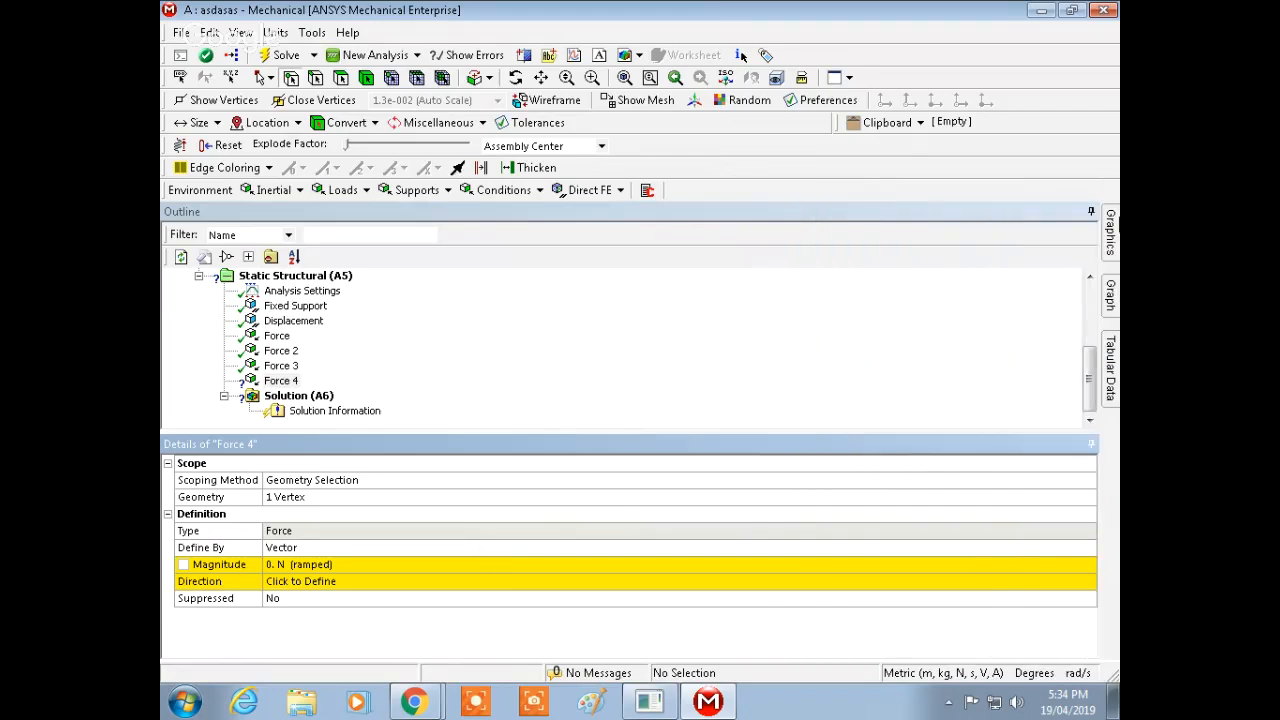
# Step: Set the fourth force's magnitude to 8000 N
pyautogui.moveTo(1110, 232)
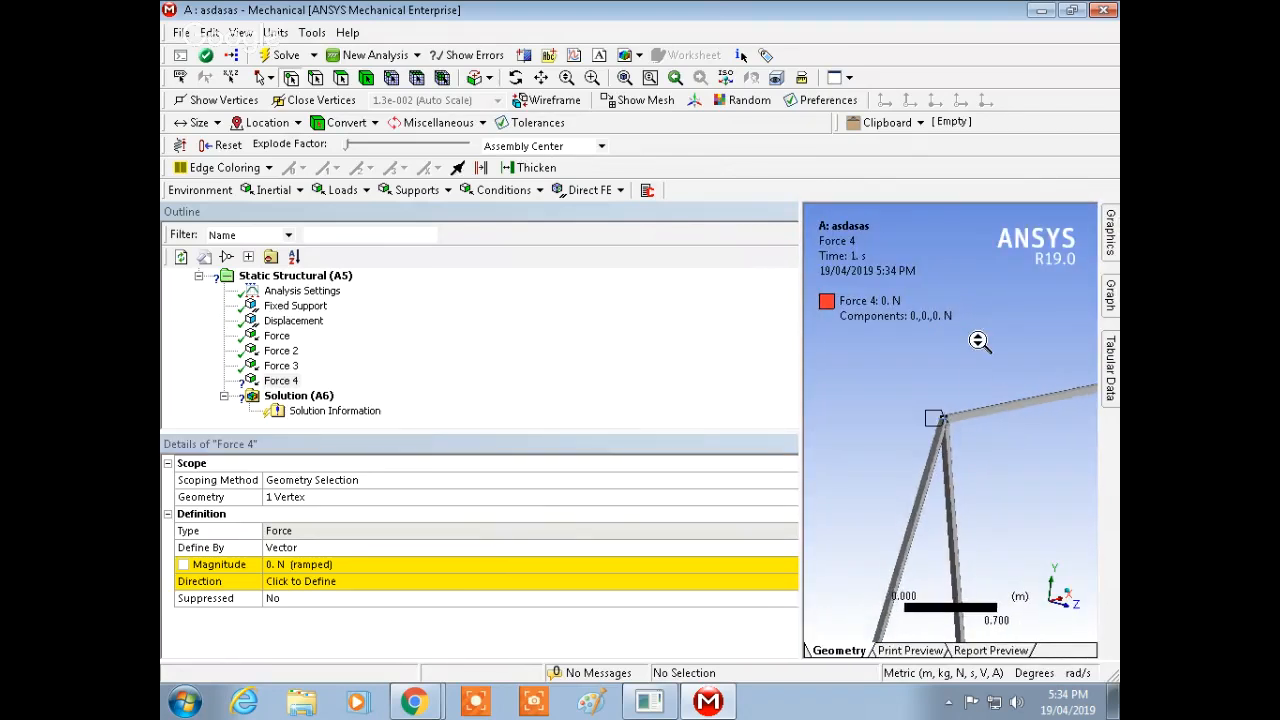
pyautogui.scroll(-4, 978, 341)
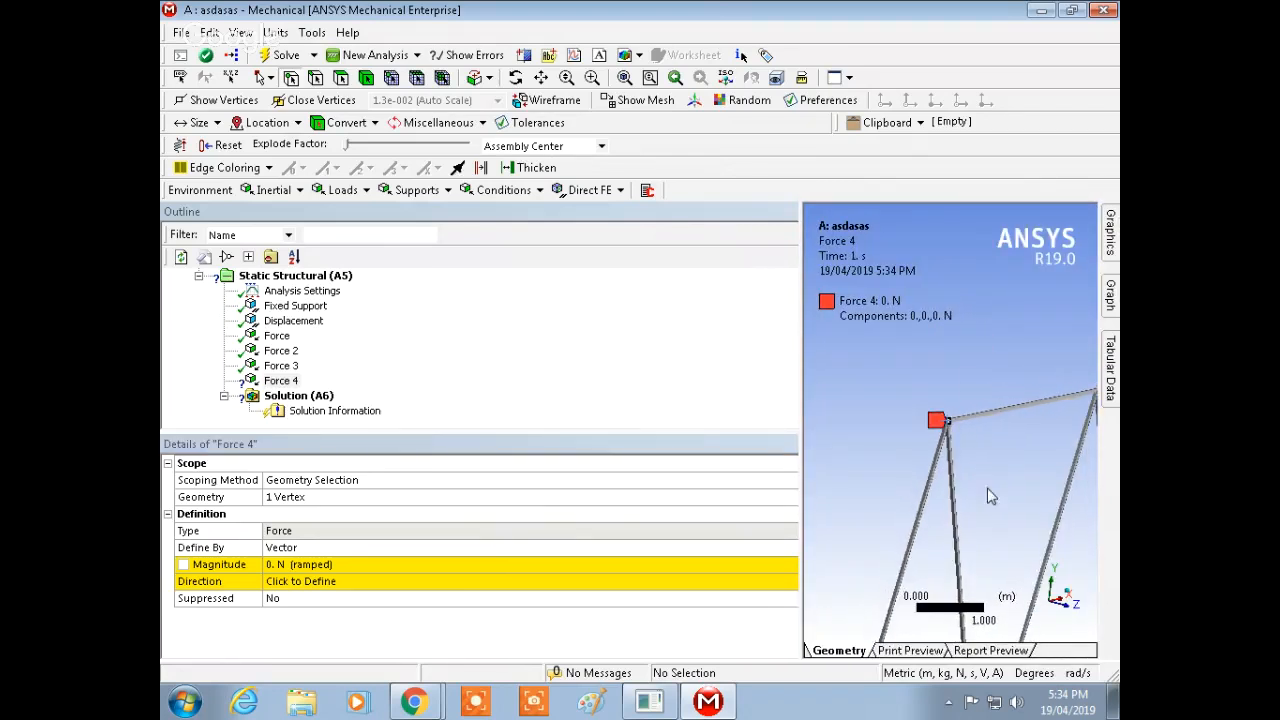
pyautogui.click(412, 566)
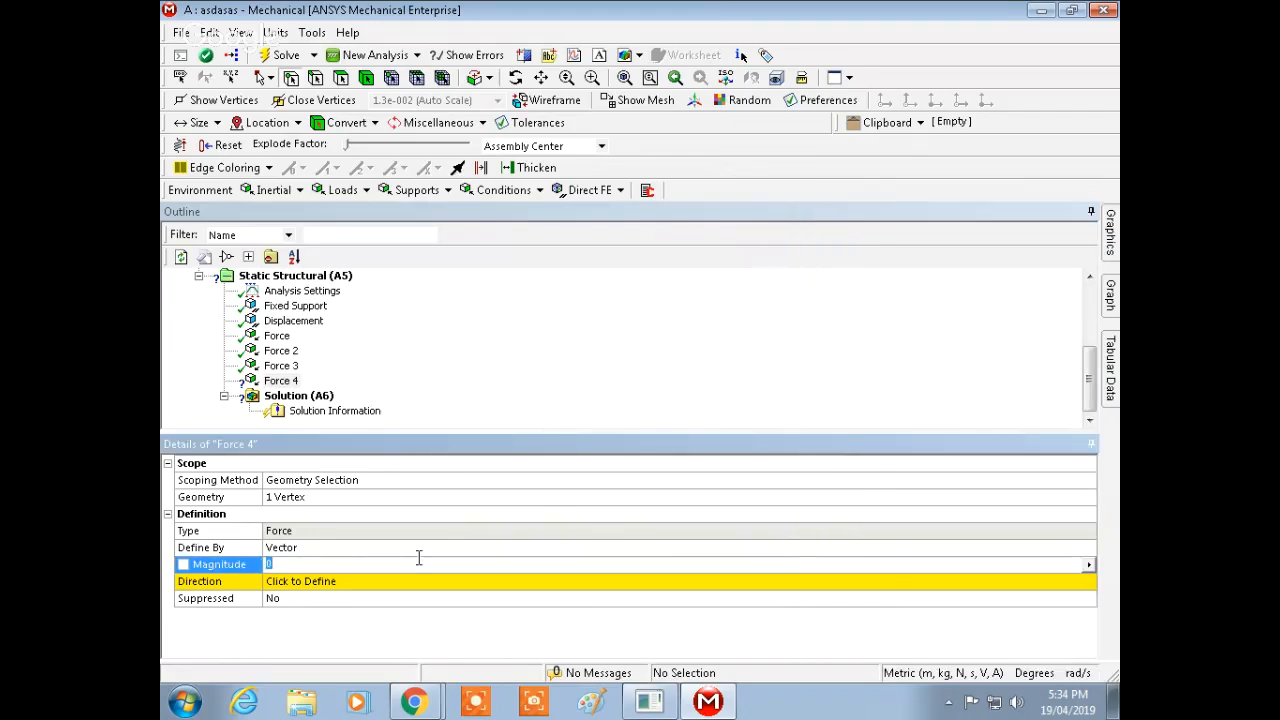
pyautogui.write('8000')
pyautogui.press('Return')
pyautogui.click(1110, 241)
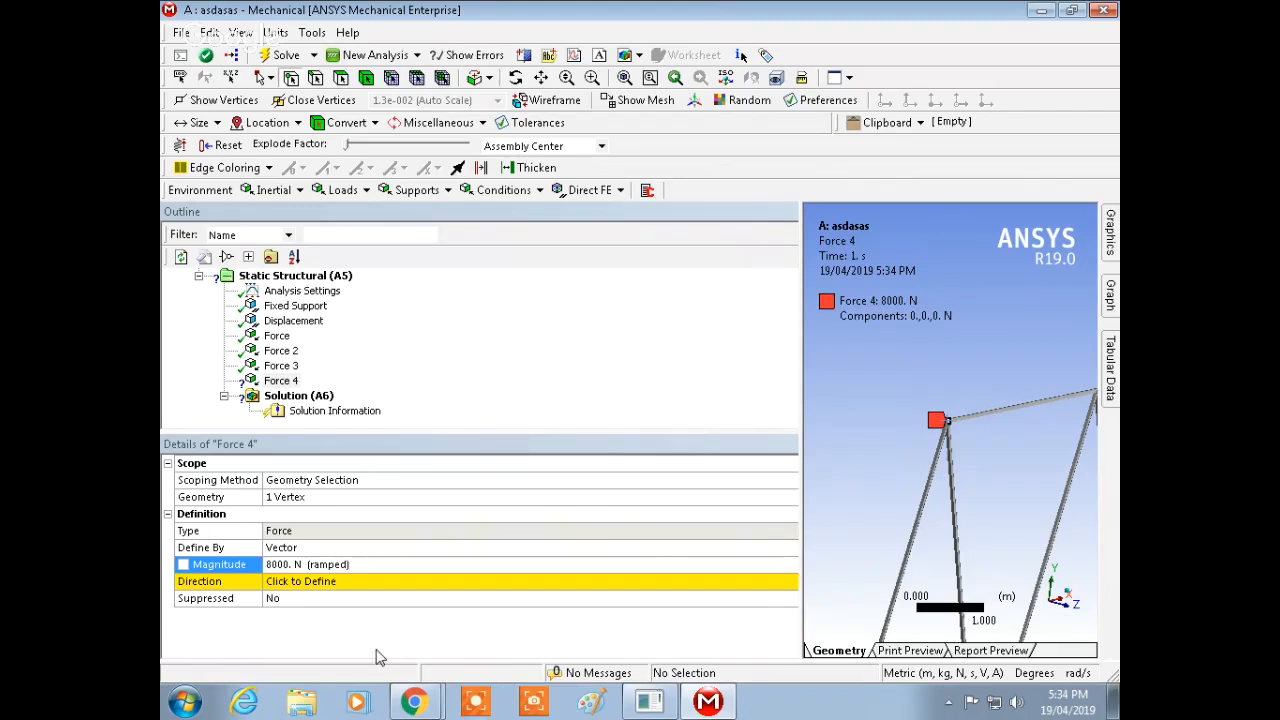
# Step: Set the fourth force's direction along the top chord edge, pointing in the positive X direction
pyautogui.click(402, 582)
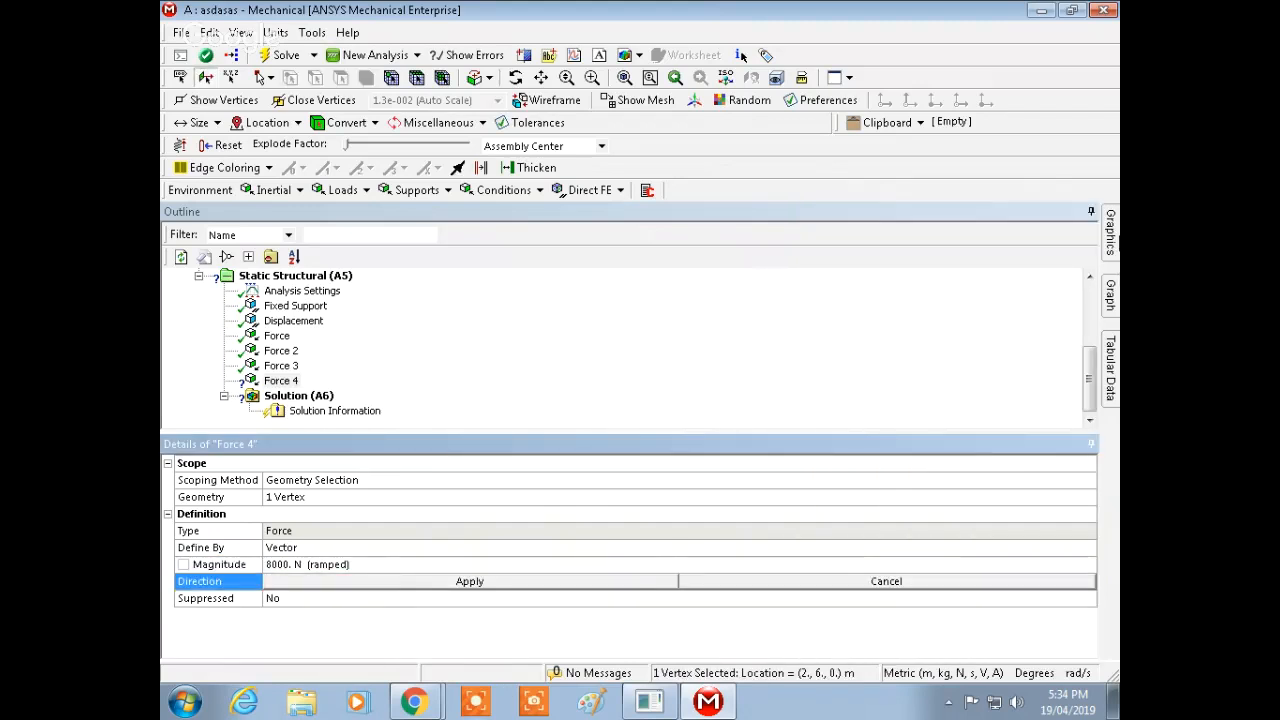
pyautogui.click(965, 414)
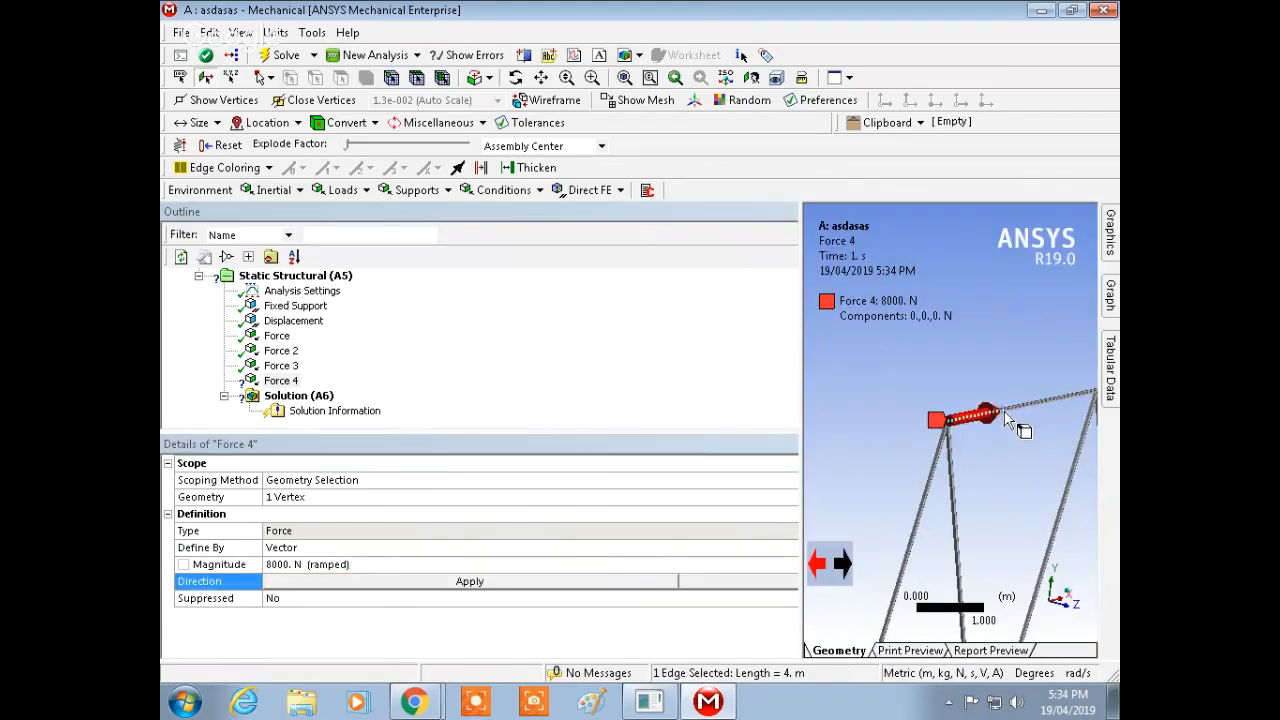
pyautogui.click(556, 584)
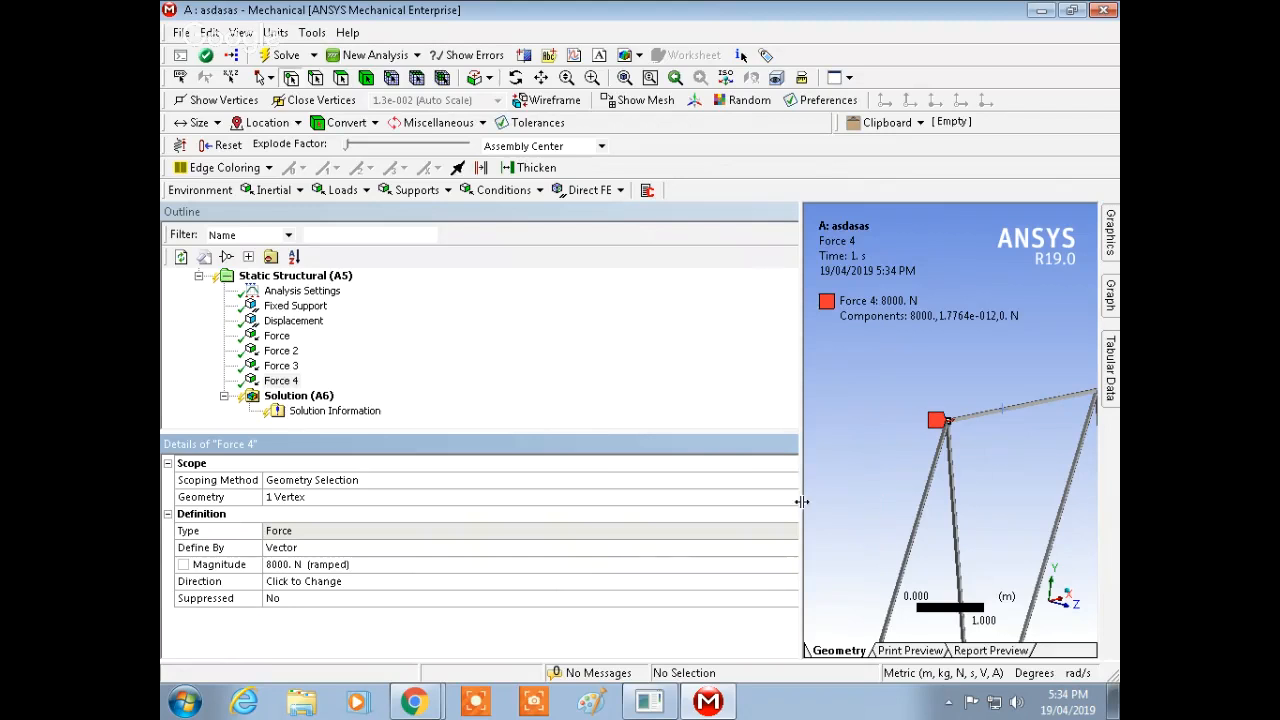
# Step: Inspect the fourth force arrow and the whole truss model with its applied loads
pyautogui.moveTo(1110, 232)
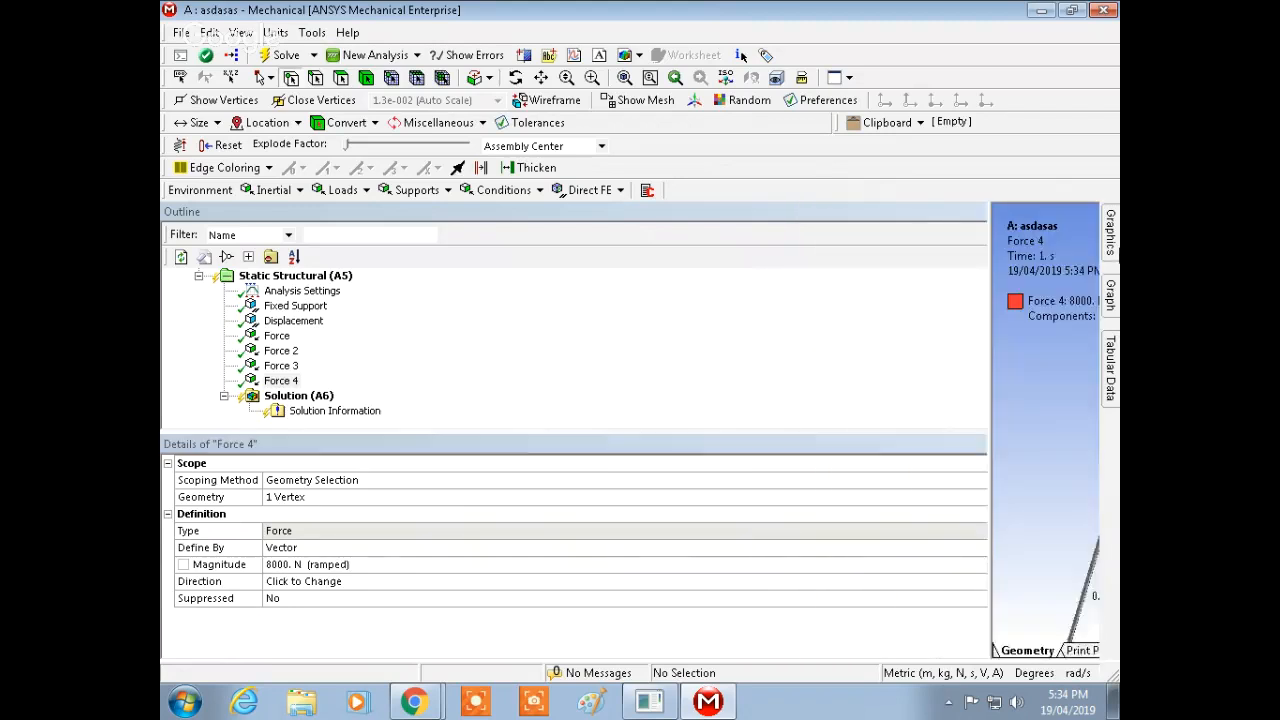
pyautogui.scroll(-3, 931, 497)
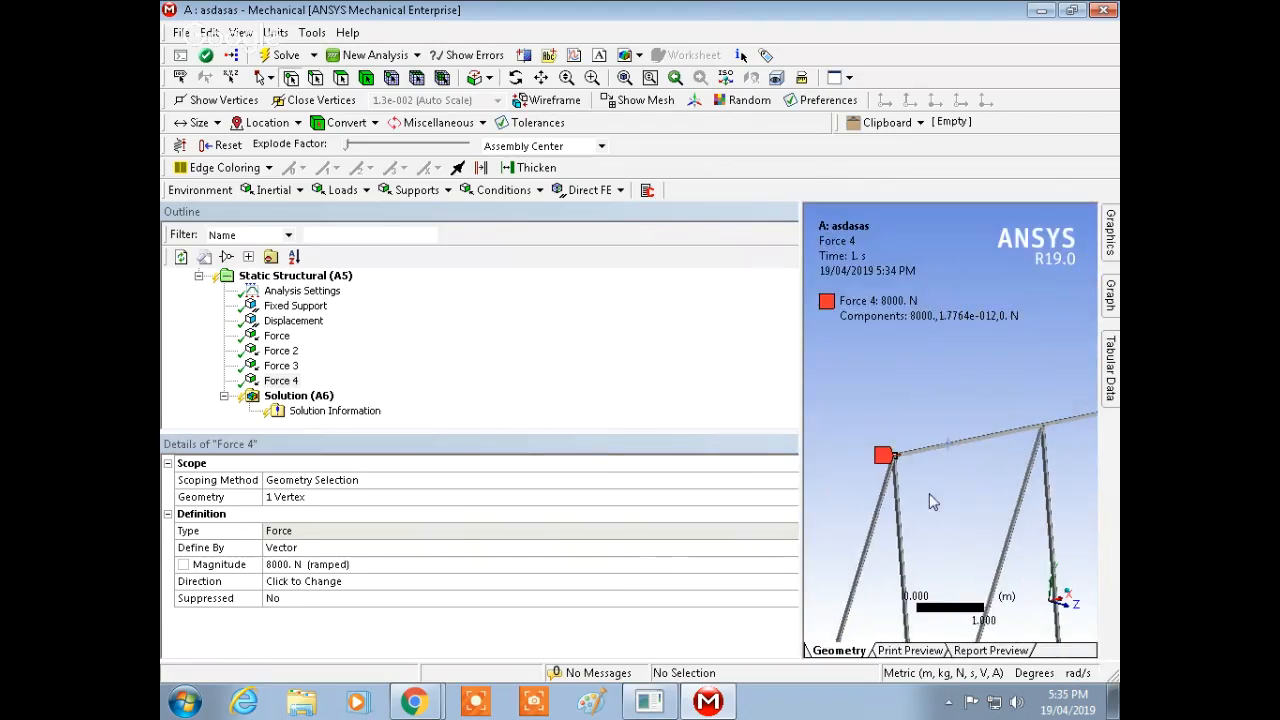
pyautogui.scroll(5, 937, 443)
pyautogui.keyDown('ctrl'); pyautogui.moveTo(937, 443); pyautogui.dragTo(1015, 460, button='middle'); pyautogui.keyUp('ctrl')
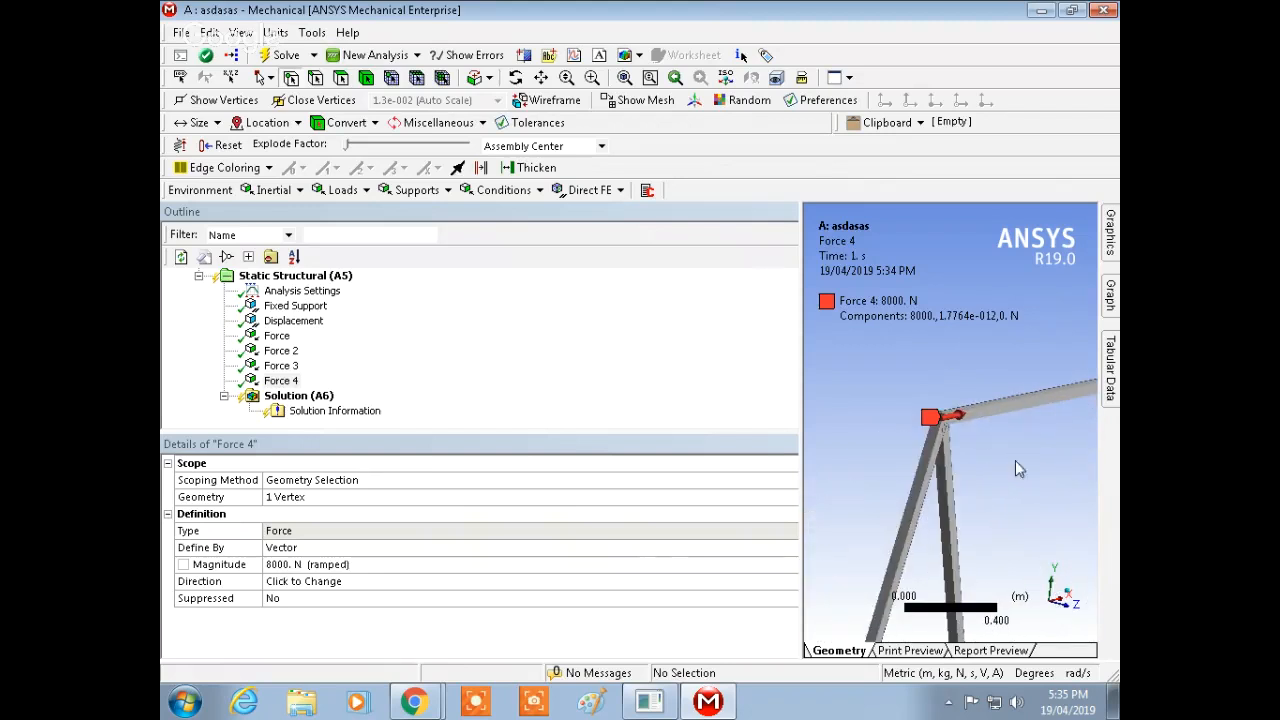
pyautogui.scroll(3, 1029, 367)
pyautogui.moveTo(1022, 386)
pyautogui.mouseDown(button='middle')
pyautogui.moveTo(1014, 420)
pyautogui.moveTo(1030, 386)
pyautogui.moveTo(1033, 399)
pyautogui.mouseUp(button='middle')
pyautogui.scroll(-5, 1040, 394)
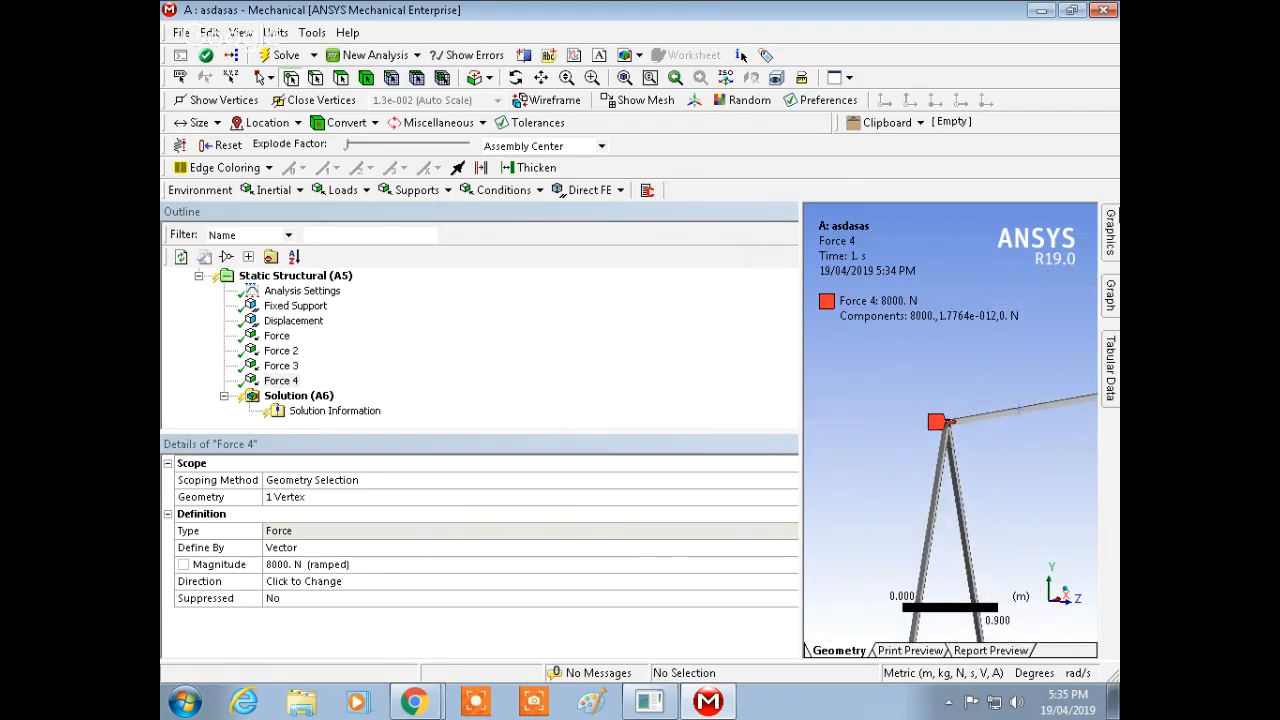
pyautogui.moveTo(801, 409); pyautogui.dragTo(442, 409)
pyautogui.keyDown('ctrl'); pyautogui.moveTo(945, 413); pyautogui.dragTo(766, 305, button='middle'); pyautogui.keyUp('ctrl')
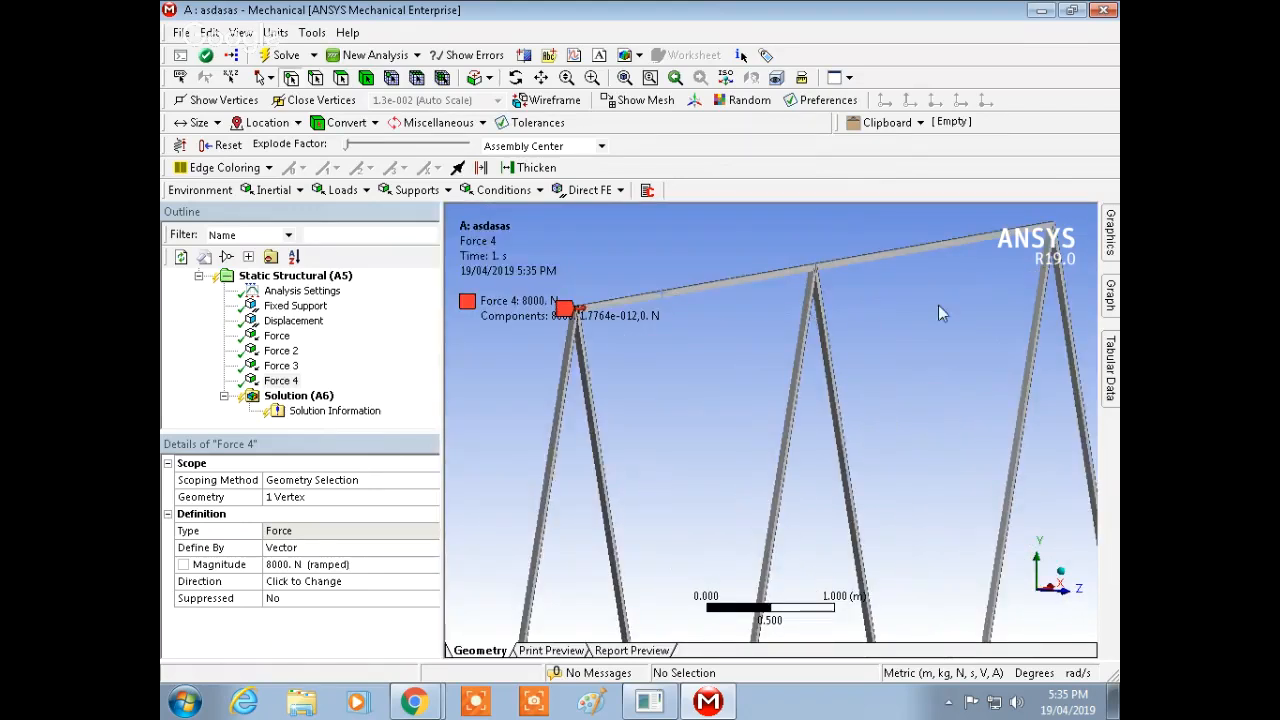
pyautogui.keyDown('shift'); pyautogui.moveTo(938, 305); pyautogui.dragTo(848, 490, button='middle'); pyautogui.keyUp('shift')
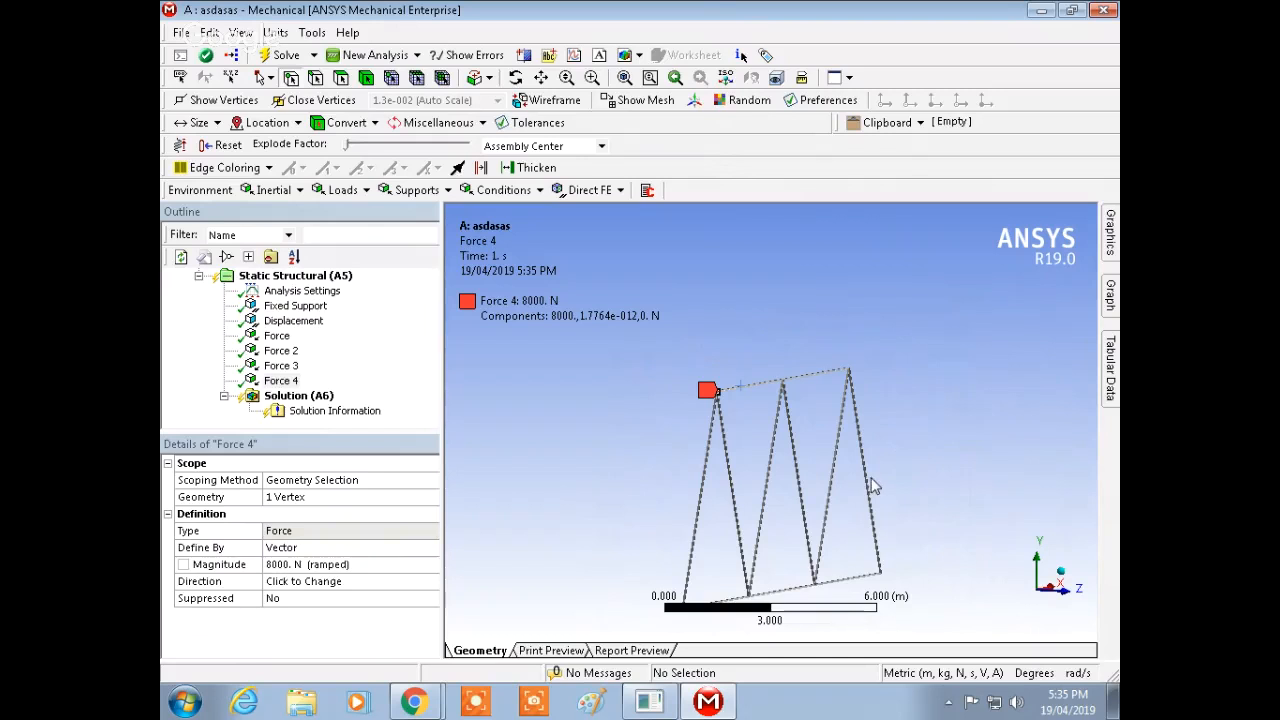
# Step: Insert a Total Deformation result under the solution
pyautogui.rightClick(318, 395)
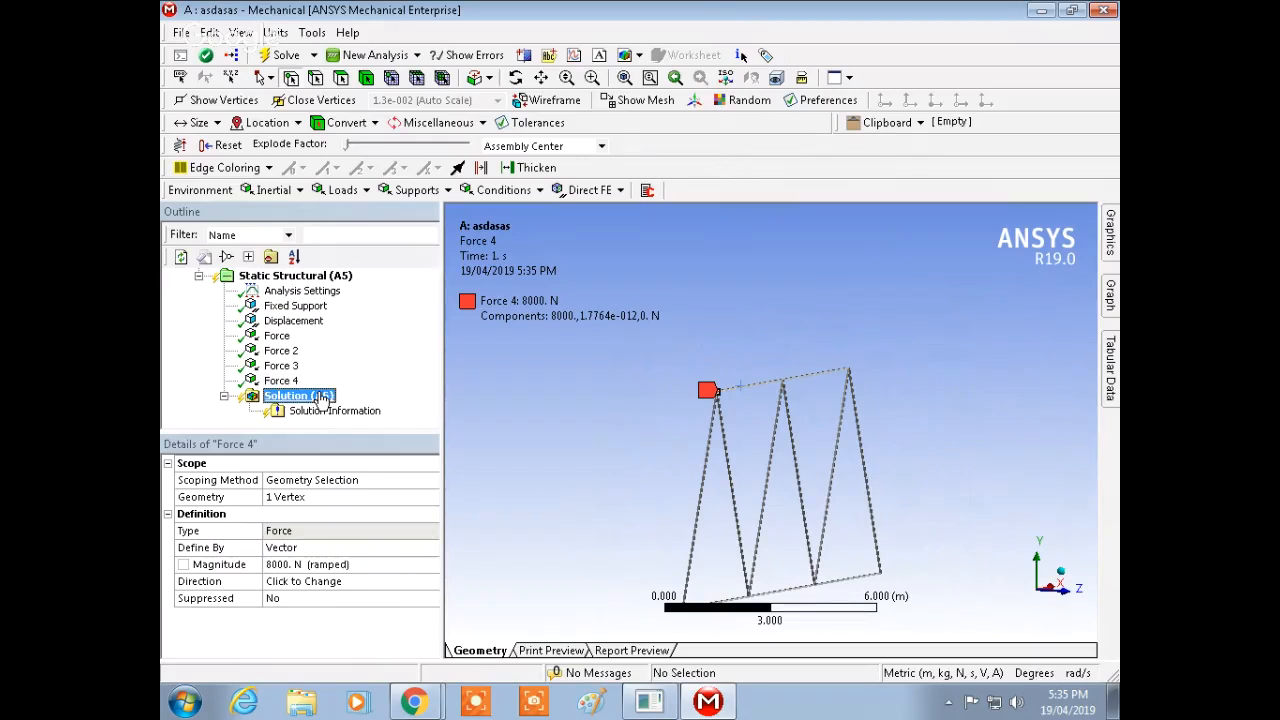
pyautogui.moveTo(430, 402)
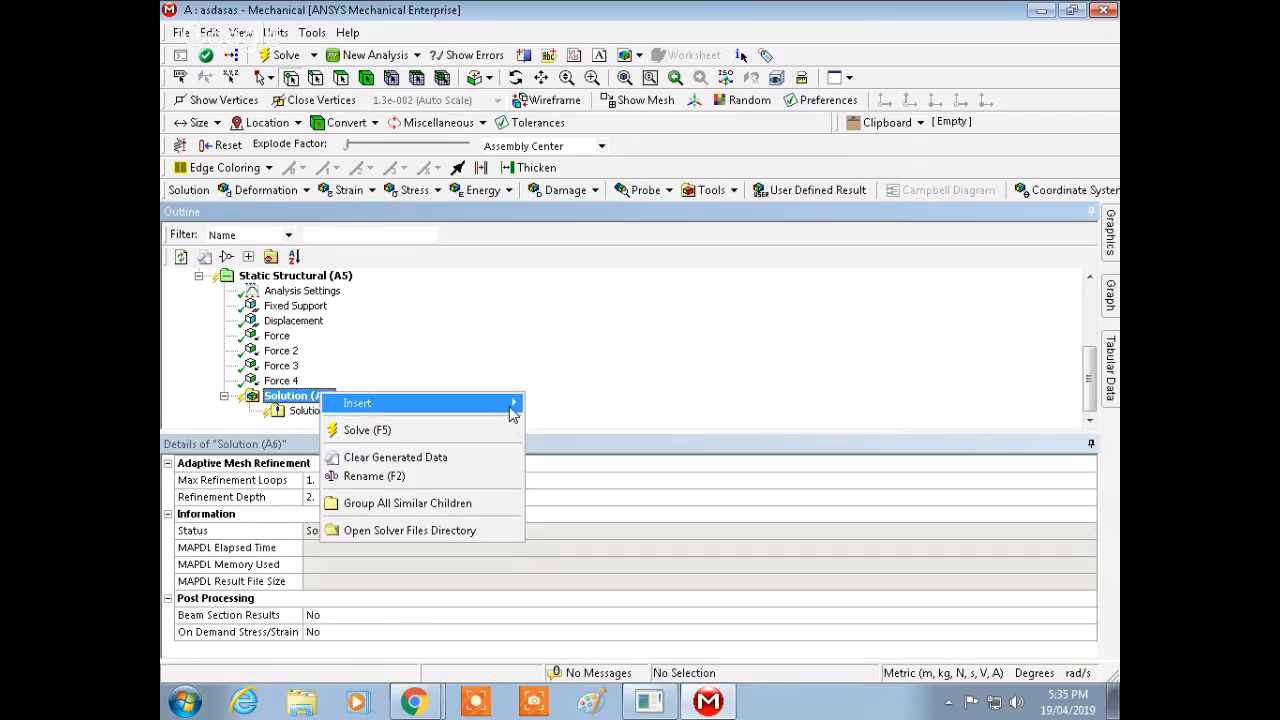
pyautogui.moveTo(636, 405)
pyautogui.click(722, 403)
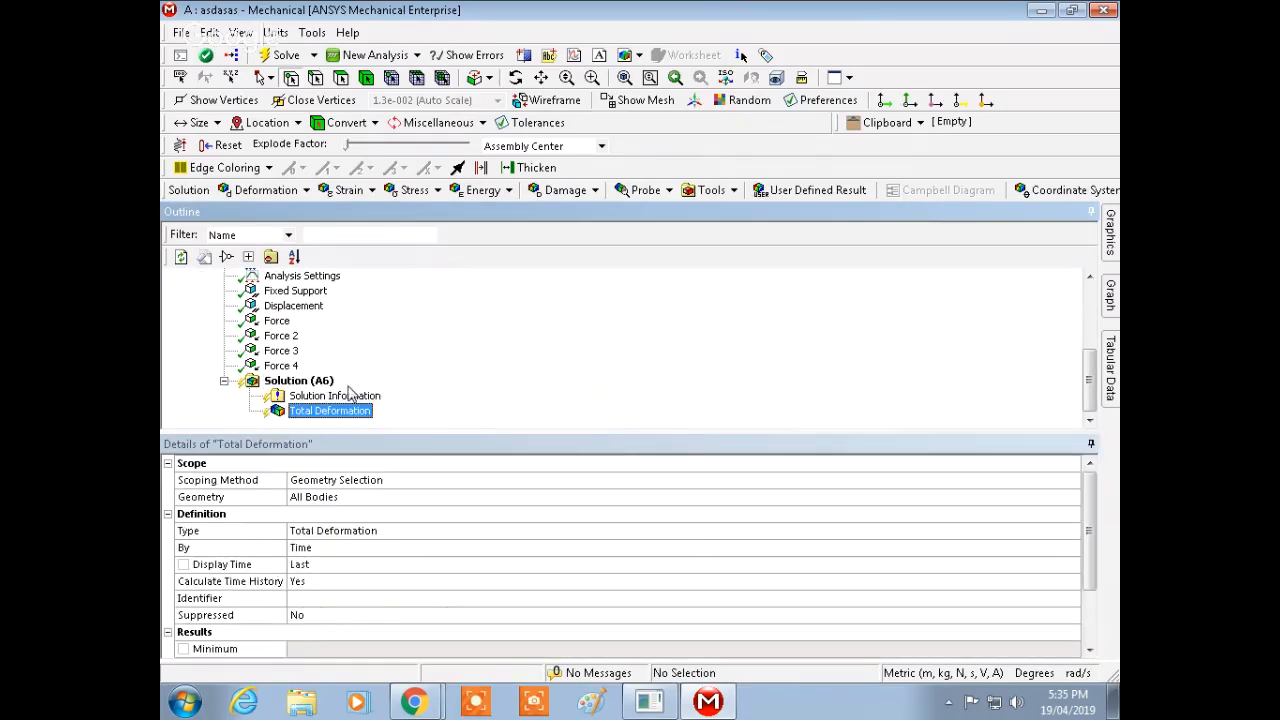
pyautogui.rightClick(318, 381)
pyautogui.moveTo(430, 390)
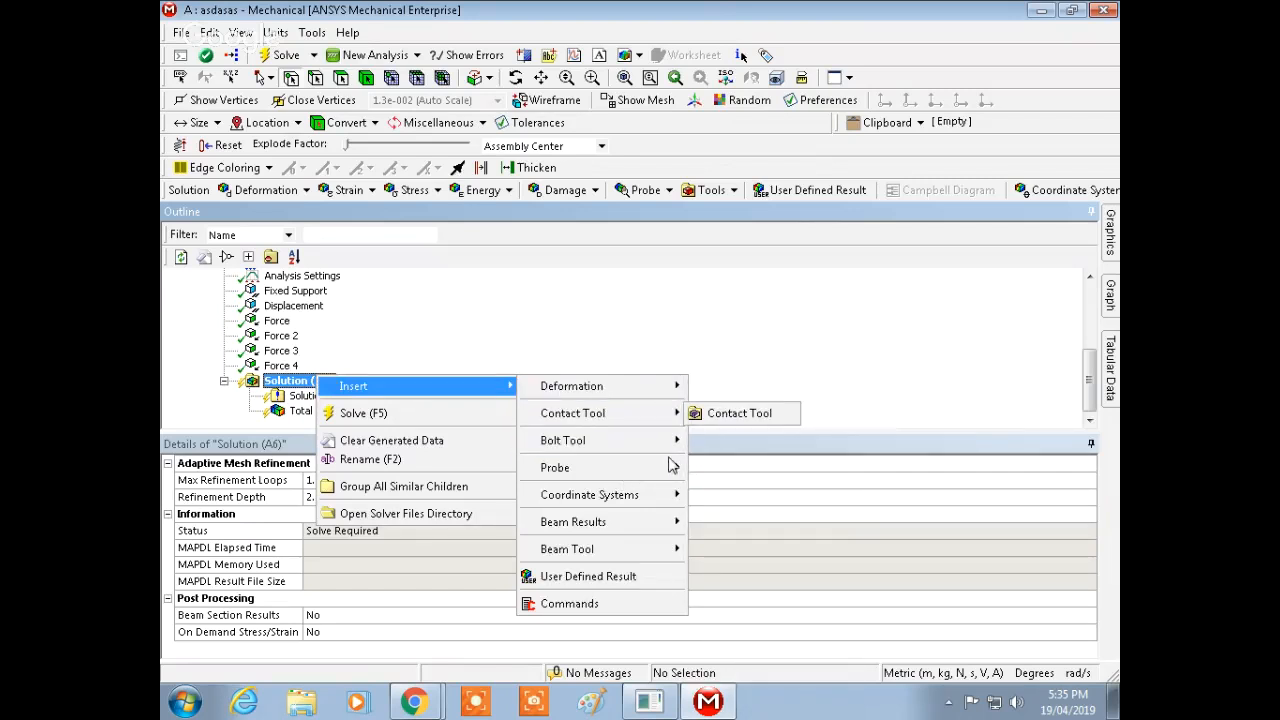
pyautogui.moveTo(650, 551)
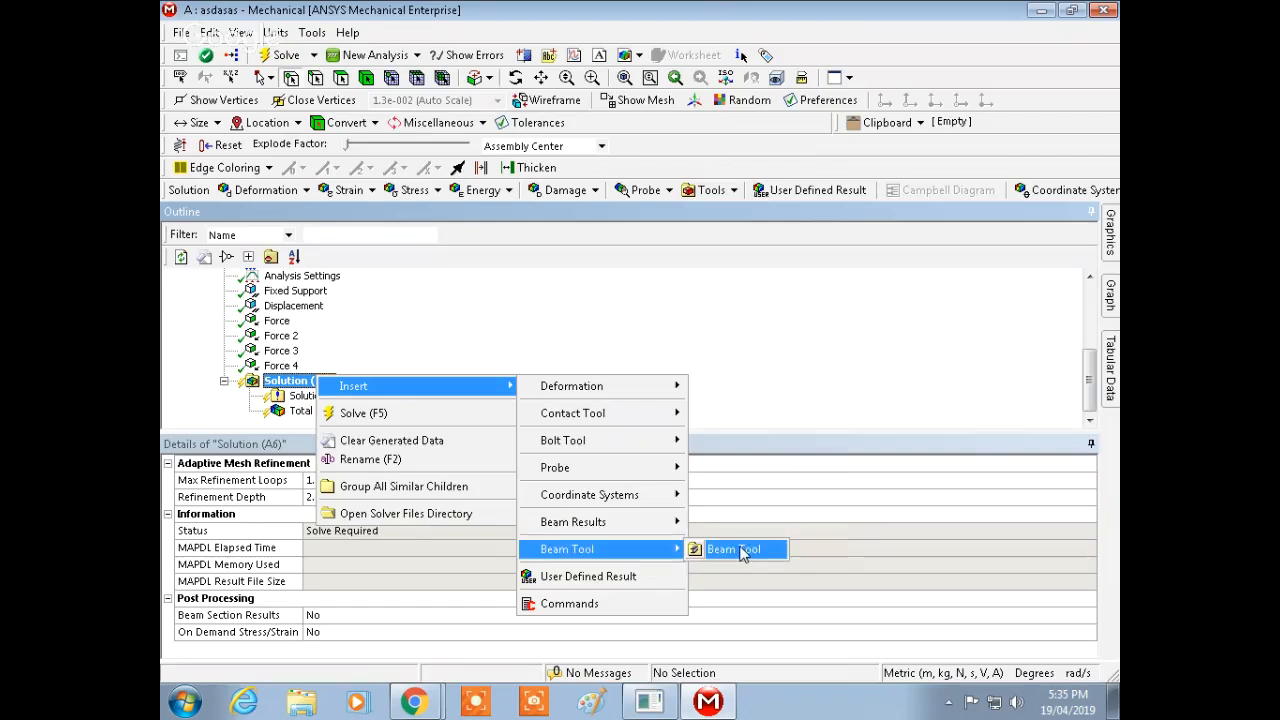
pyautogui.click(815, 343)
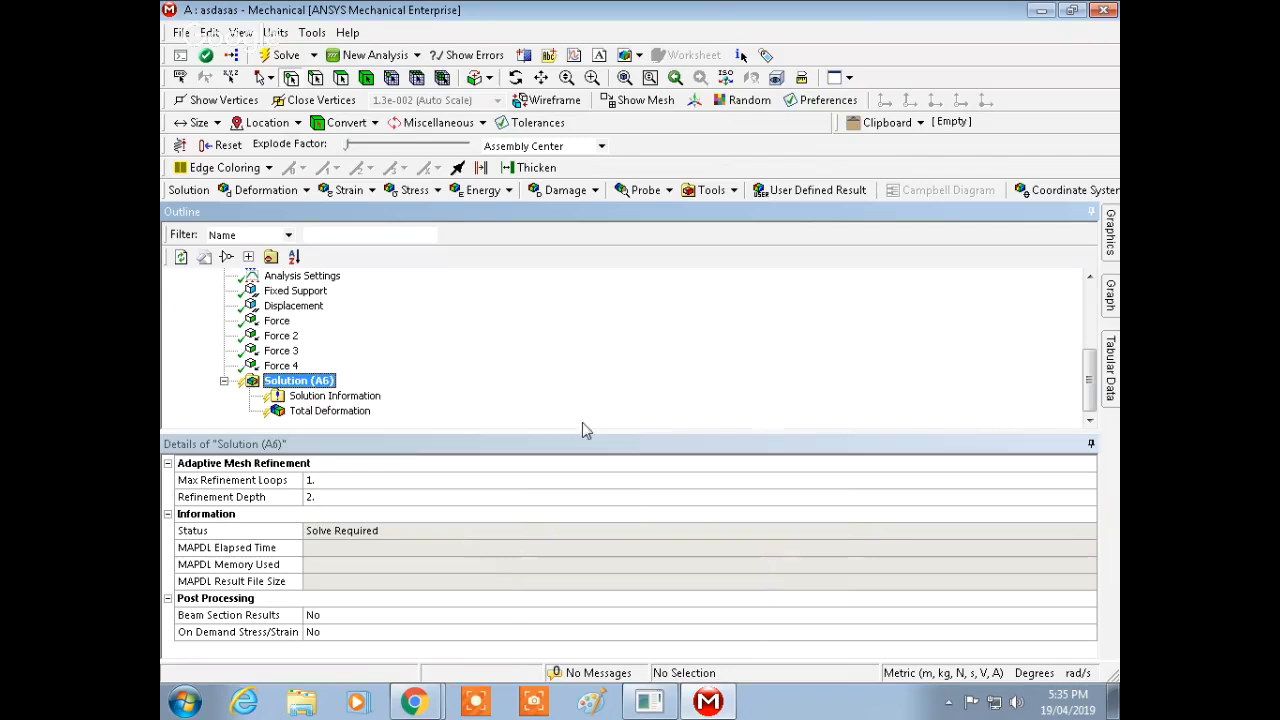
# Step: Insert a Beam Tool result under the solution and expand it to show its stress results
pyautogui.rightClick(303, 388)
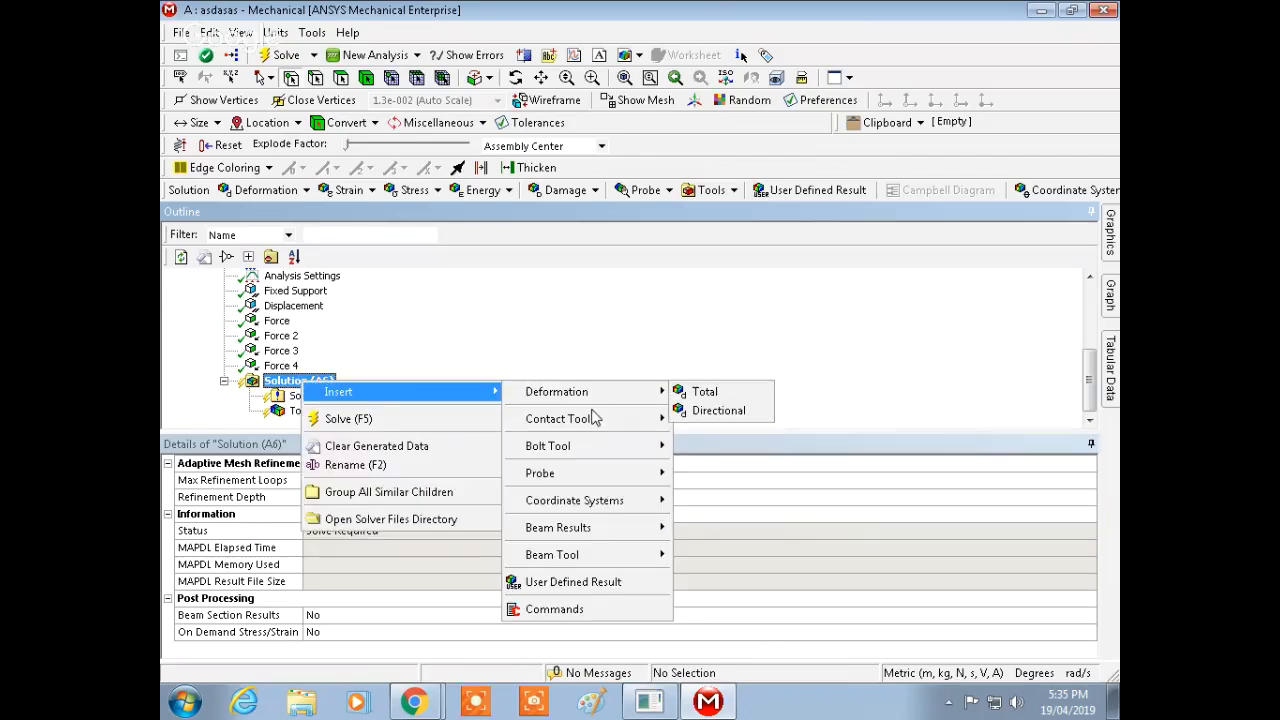
pyautogui.moveTo(623, 555)
pyautogui.click(705, 556)
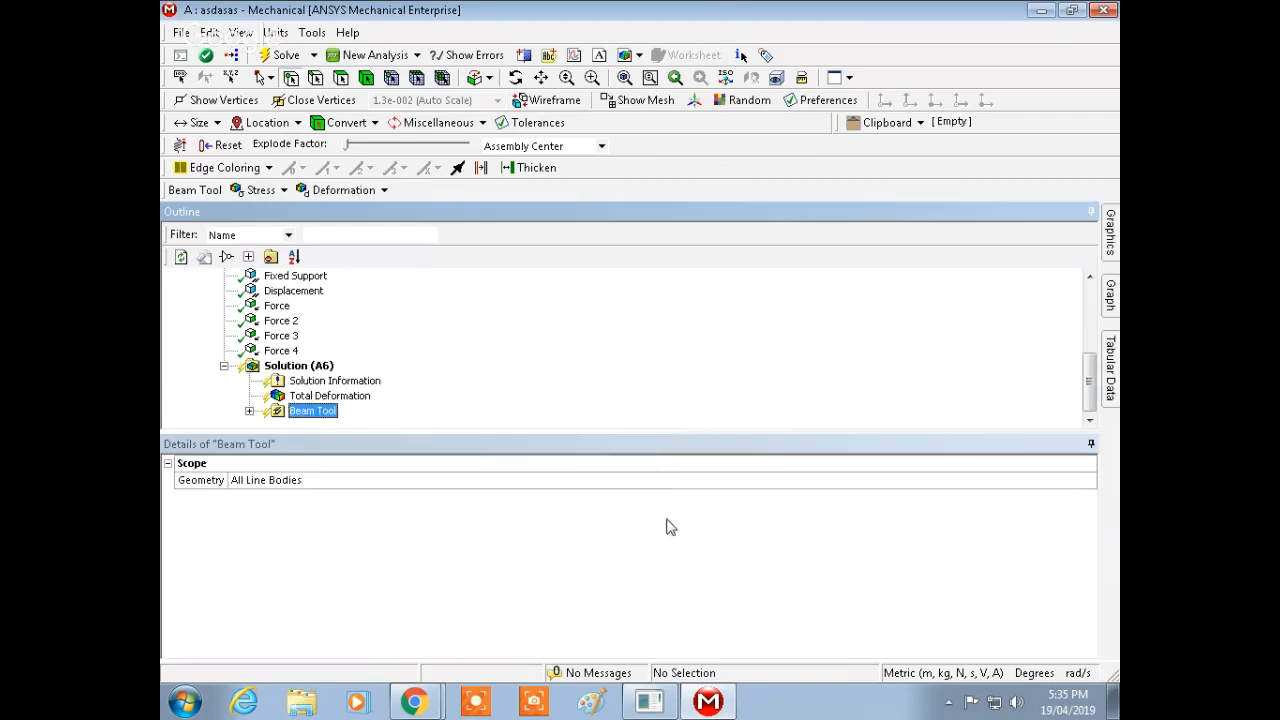
pyautogui.click(250, 411)
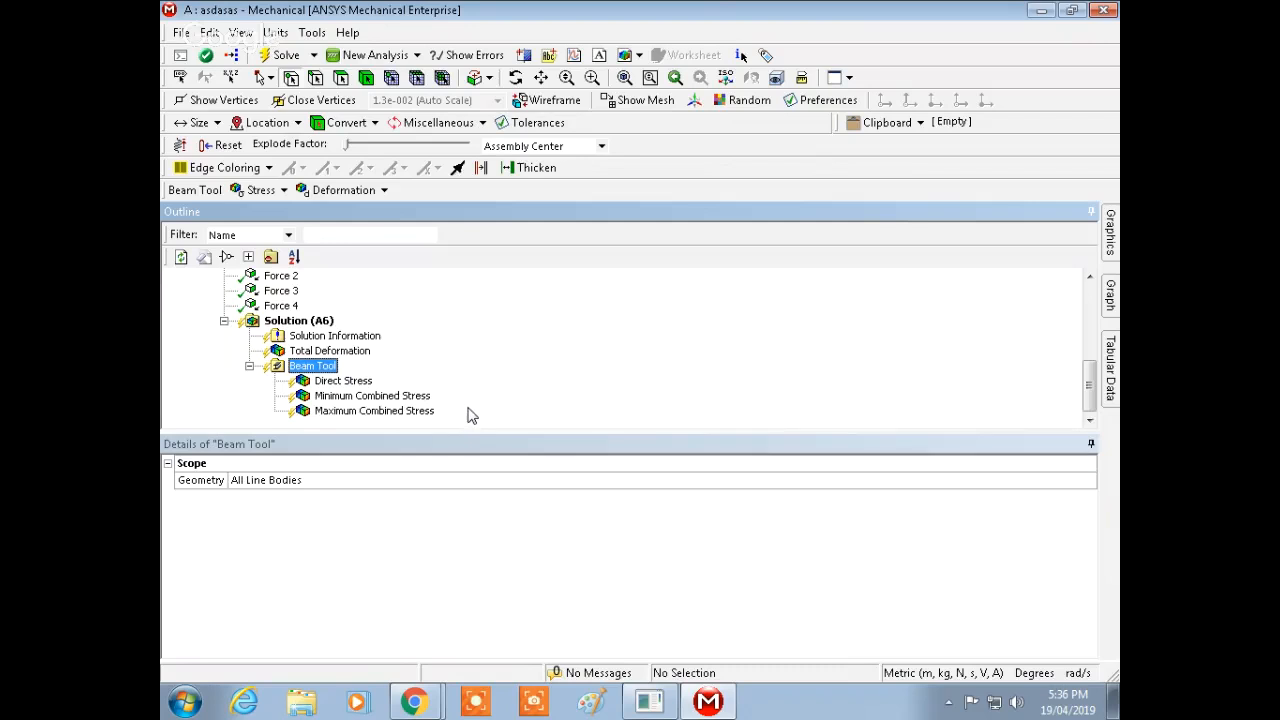
# Step: Solve the static structural analysis
pyautogui.rightClick(300, 321)
pyautogui.press('Escape')
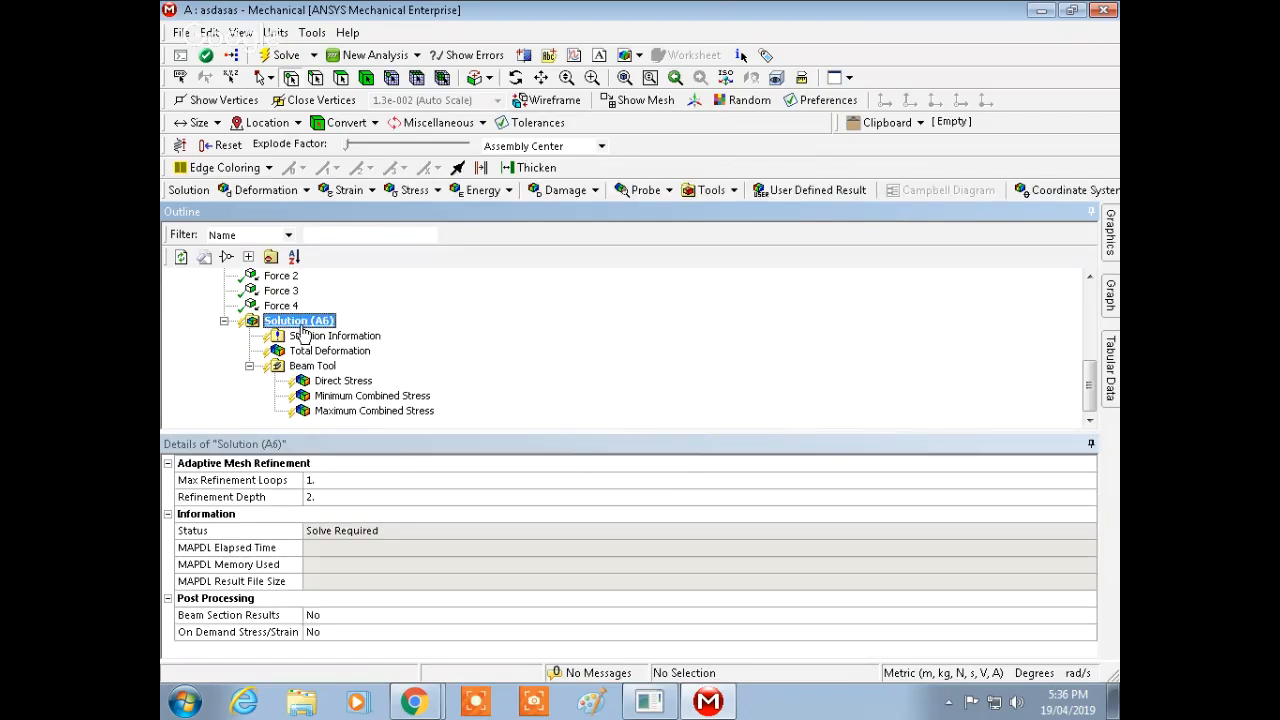
pyautogui.rightClick(300, 333)
pyautogui.click(340, 364)
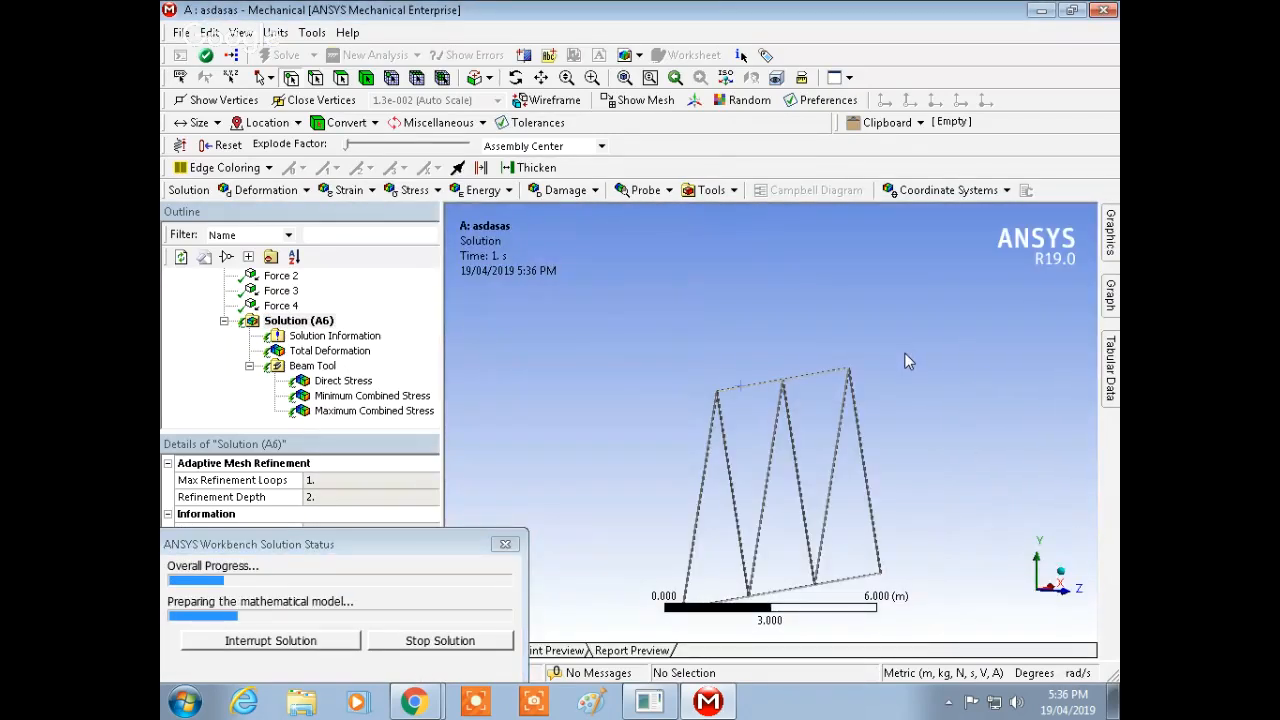
pyautogui.keyDown('shift'); pyautogui.moveTo(917, 439); pyautogui.dragTo(910, 386, button='middle'); pyautogui.keyUp('shift')
pyautogui.keyDown('ctrl'); pyautogui.moveTo(920, 435); pyautogui.dragTo(899, 335, button='middle'); pyautogui.keyUp('ctrl')
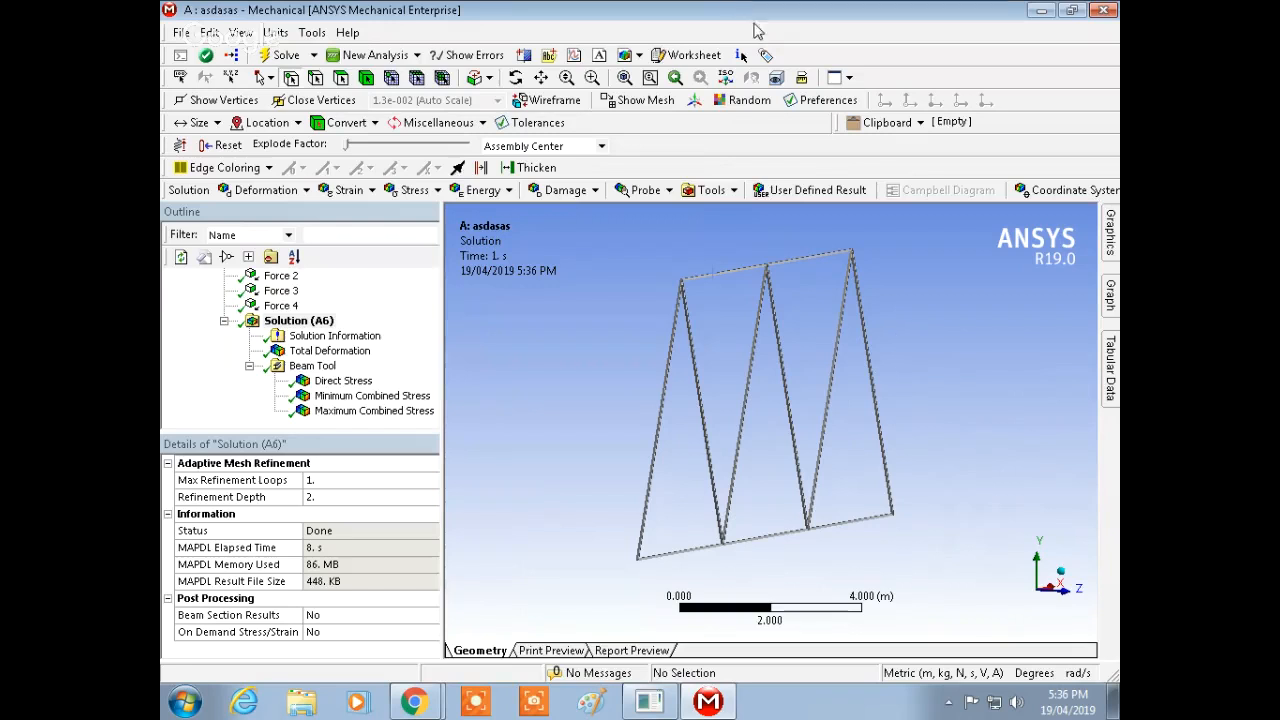
# Step: Display the total deformation result and play its animation
pyautogui.click(330, 351)
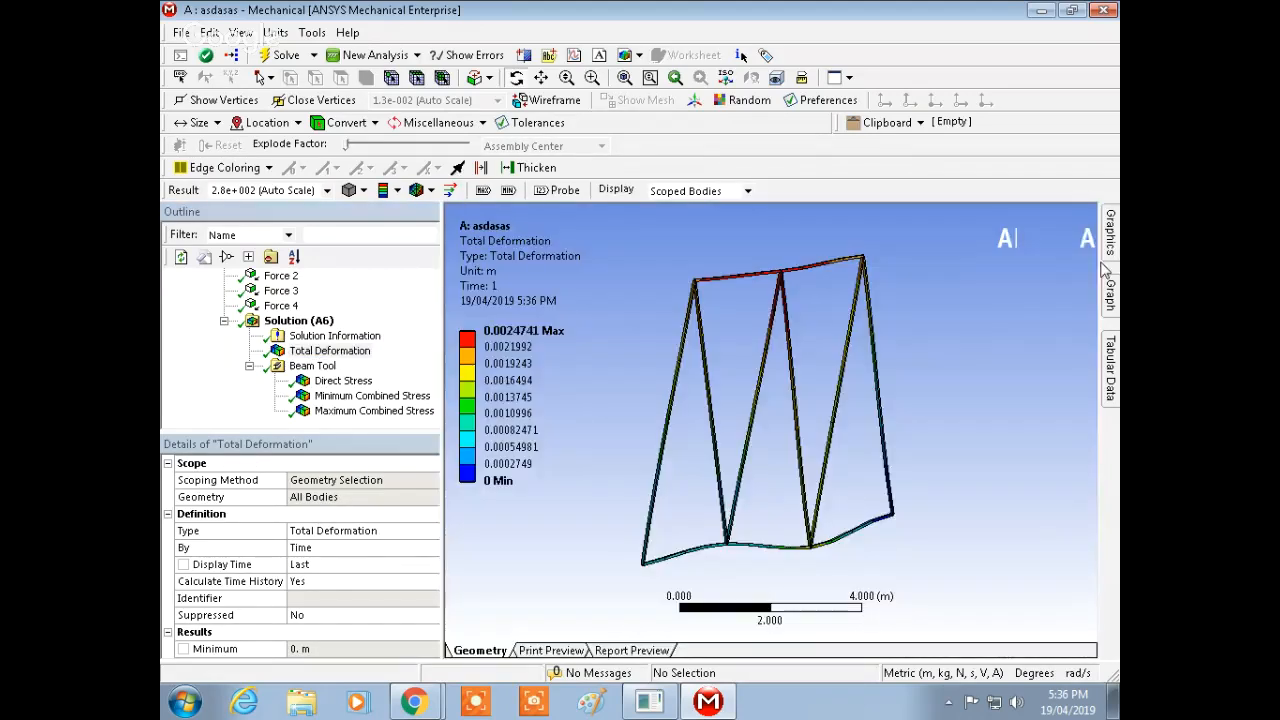
pyautogui.moveTo(905, 340); pyautogui.dragTo(932, 468, button='middle')
pyautogui.click(1115, 281)
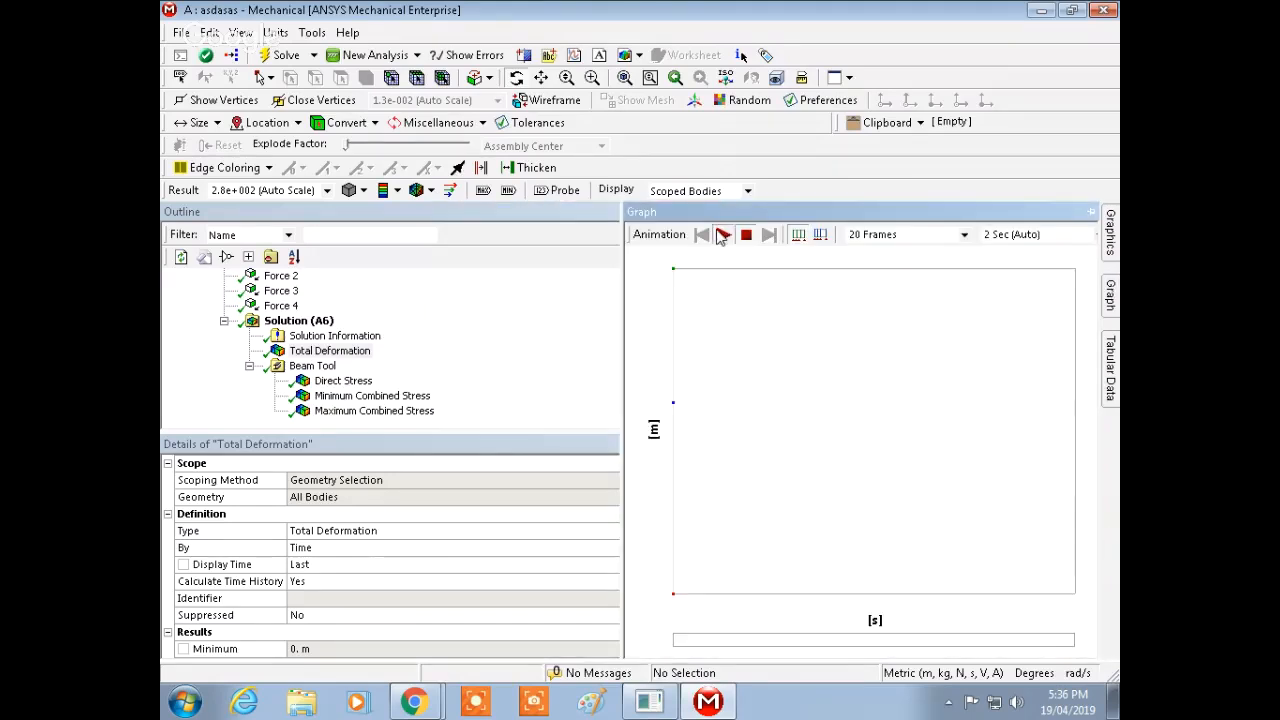
pyautogui.click(722, 234)
pyautogui.moveTo(737, 390); pyautogui.dragTo(980, 429, button='middle')
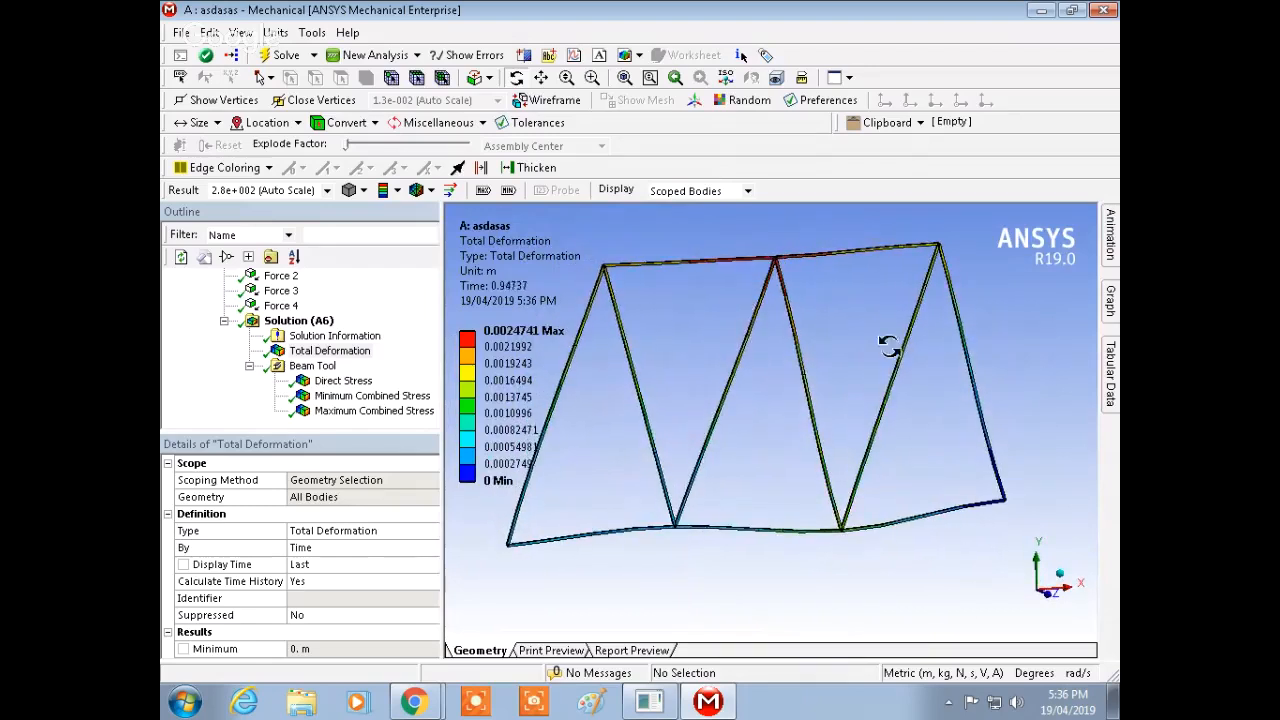
# Step: Stop the total deformation animation
pyautogui.moveTo(1021, 372); pyautogui.dragTo(993, 375, button='middle')
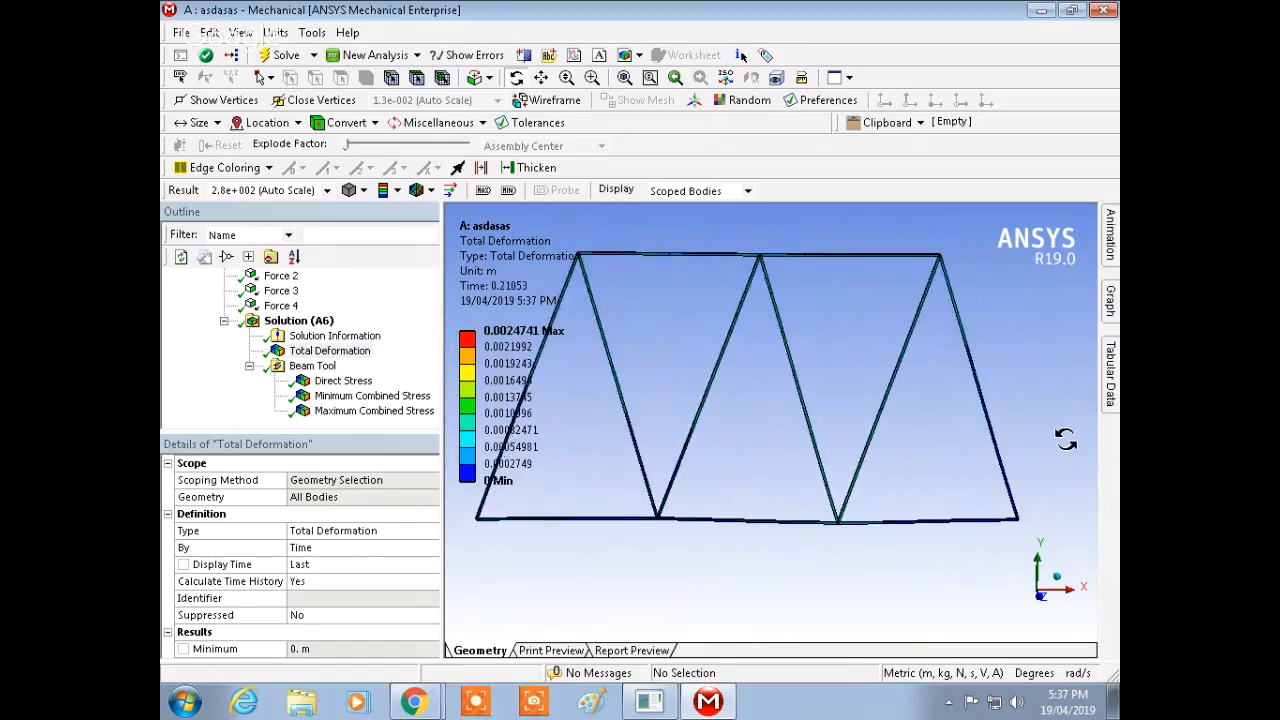
pyautogui.scroll(5, 1000, 430)
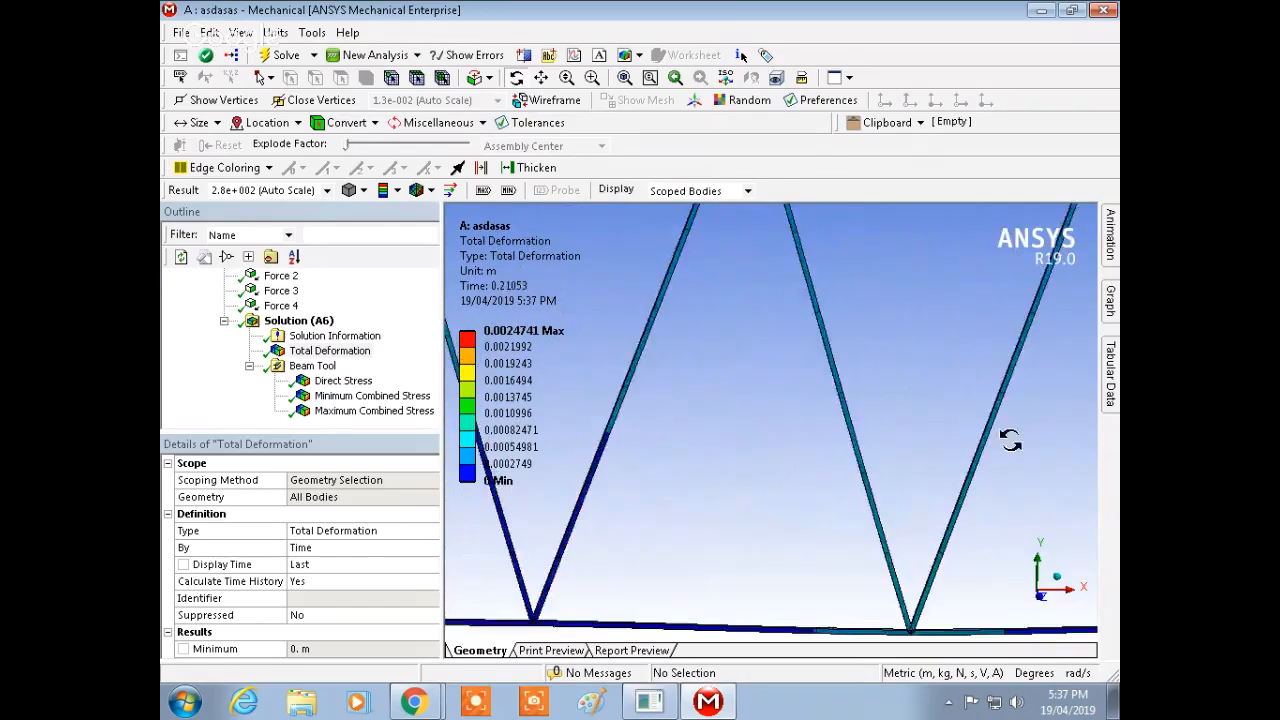
pyautogui.keyDown('ctrl'); pyautogui.moveTo(1006, 434); pyautogui.dragTo(691, 378, button='middle'); pyautogui.keyUp('ctrl')
pyautogui.click(1111, 303)
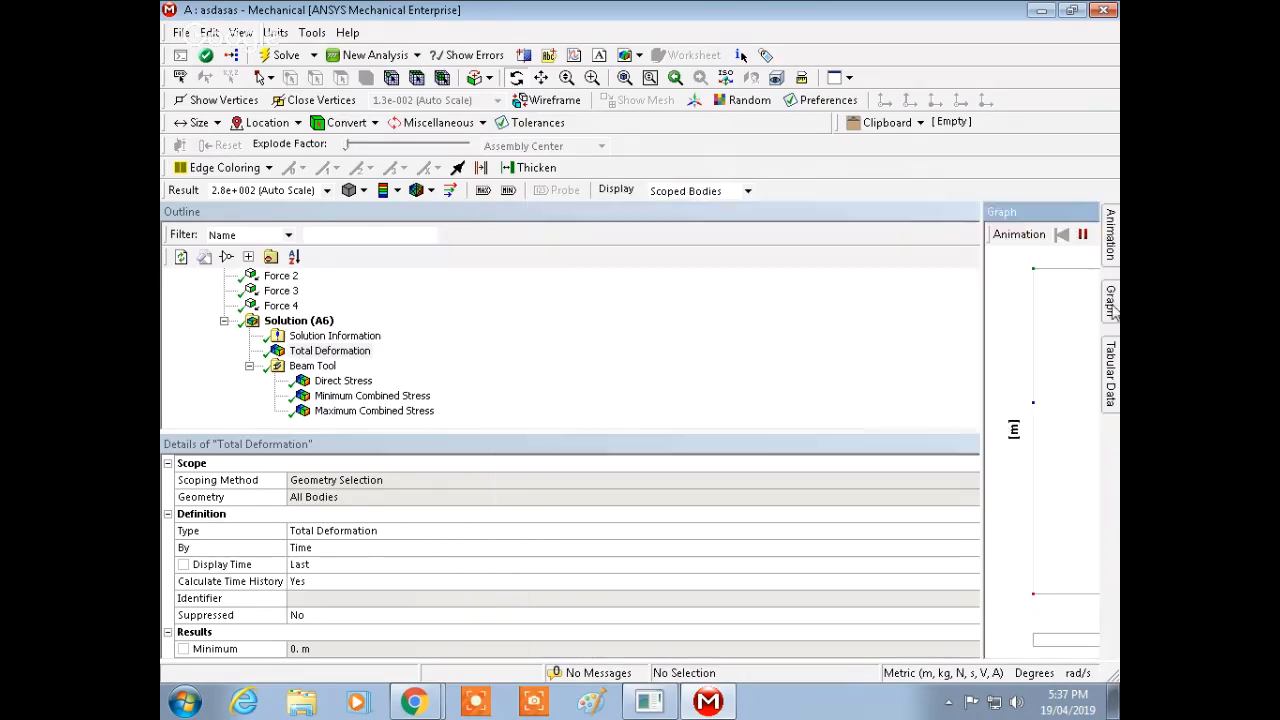
pyautogui.click(745, 234)
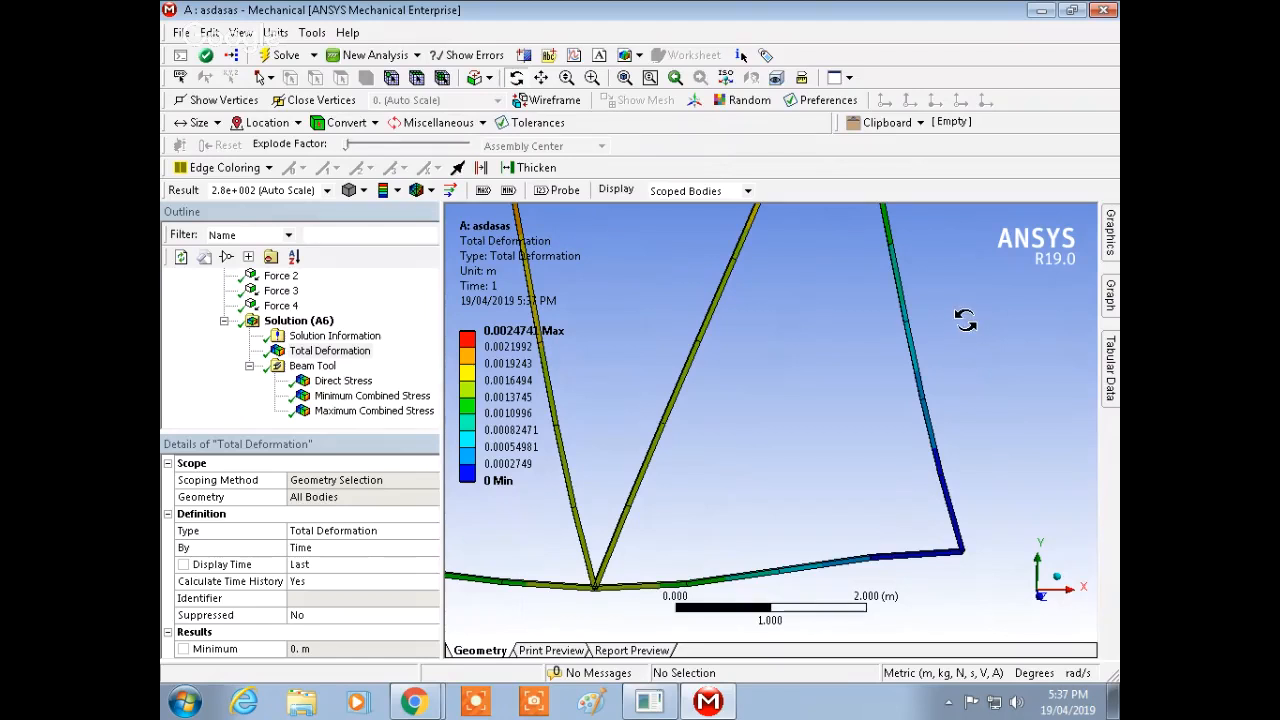
# Step: Rotate and zoom around the truss to inspect the total deformation contour on its members
pyautogui.moveTo(965, 320); pyautogui.dragTo(986, 466)
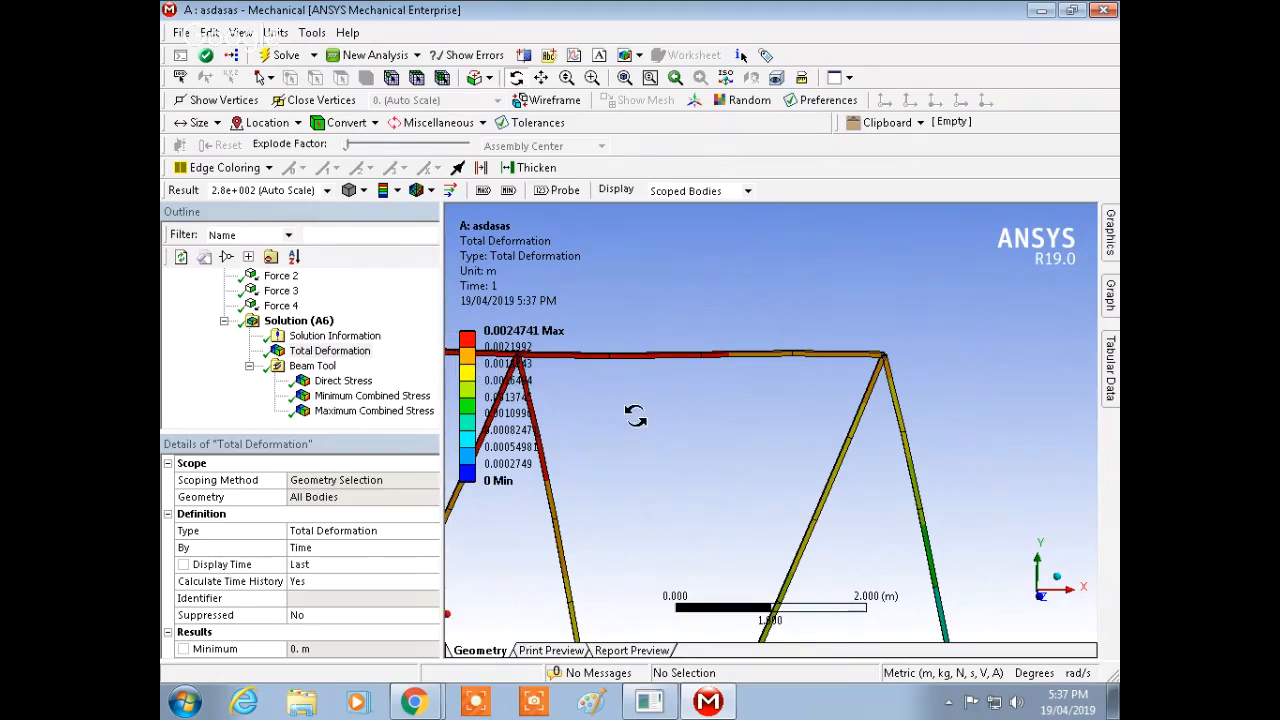
pyautogui.moveTo(636, 416); pyautogui.dragTo(600, 410)
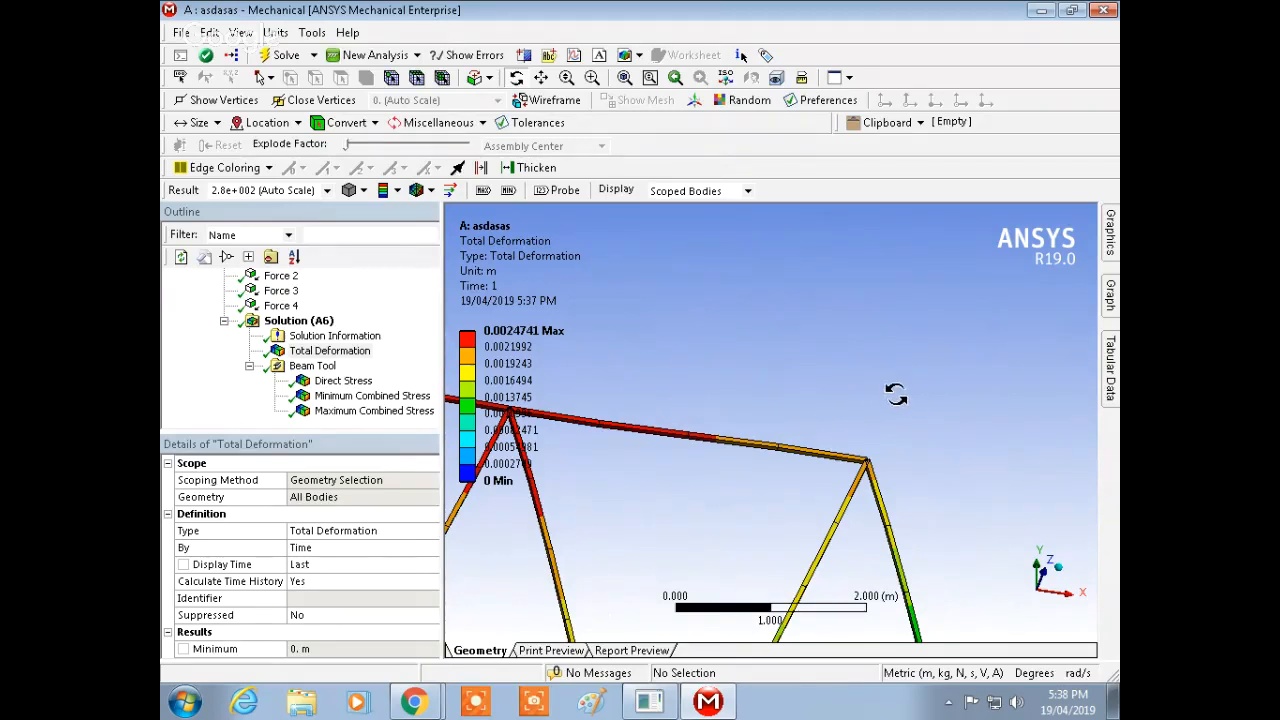
pyautogui.scroll(1, 850, 399)
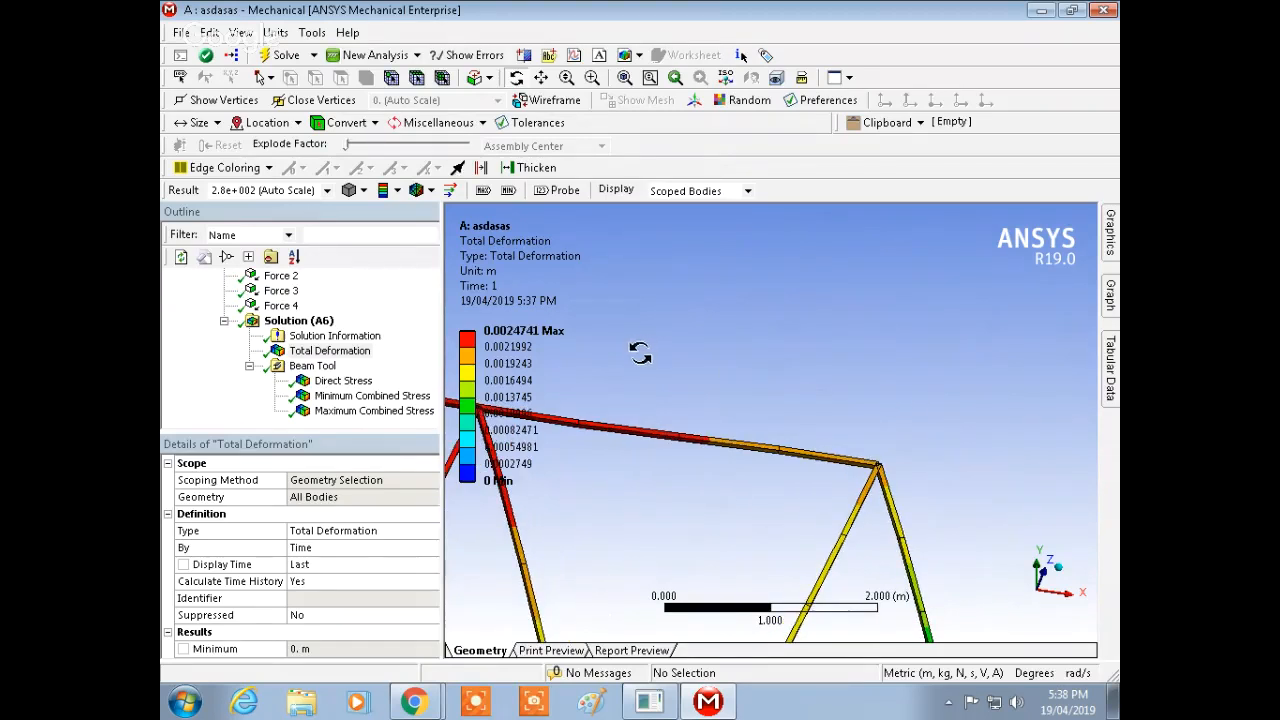
pyautogui.keyDown('ctrl'); pyautogui.moveTo(645, 353); pyautogui.dragTo(935, 358, button='middle'); pyautogui.keyUp('ctrl')
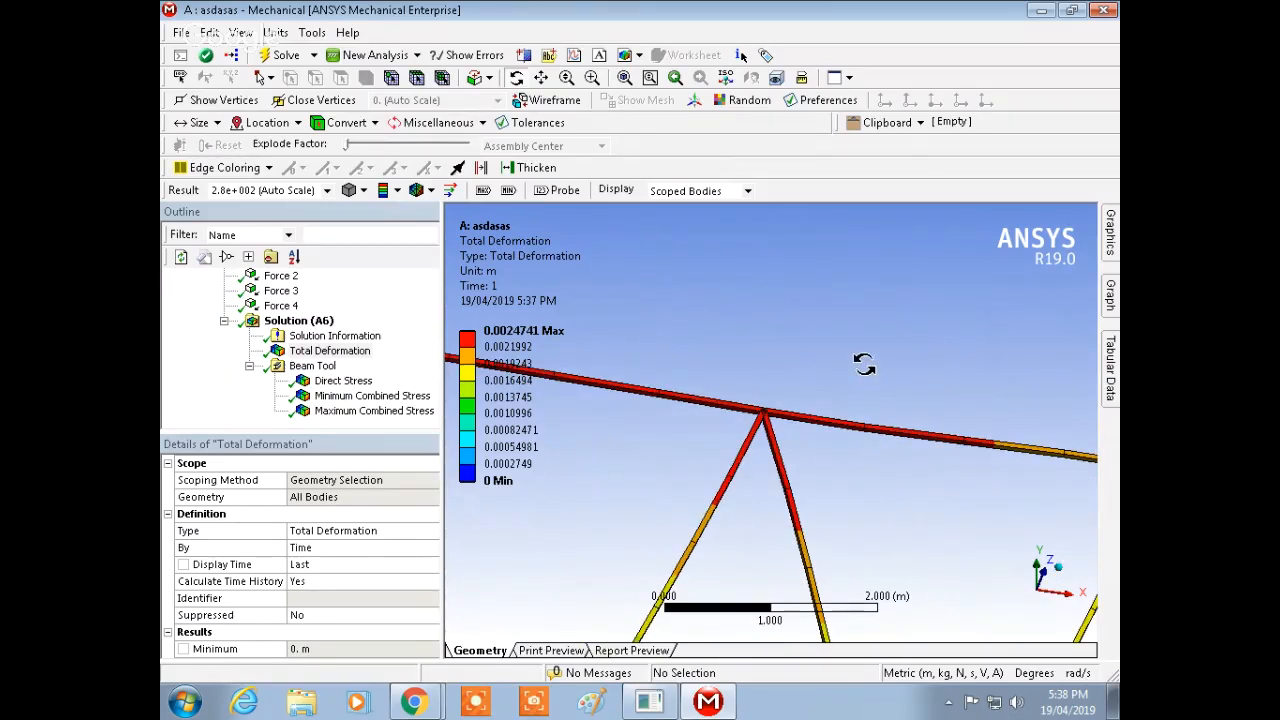
pyautogui.moveTo(851, 326); pyautogui.dragTo(828, 358, button='middle')
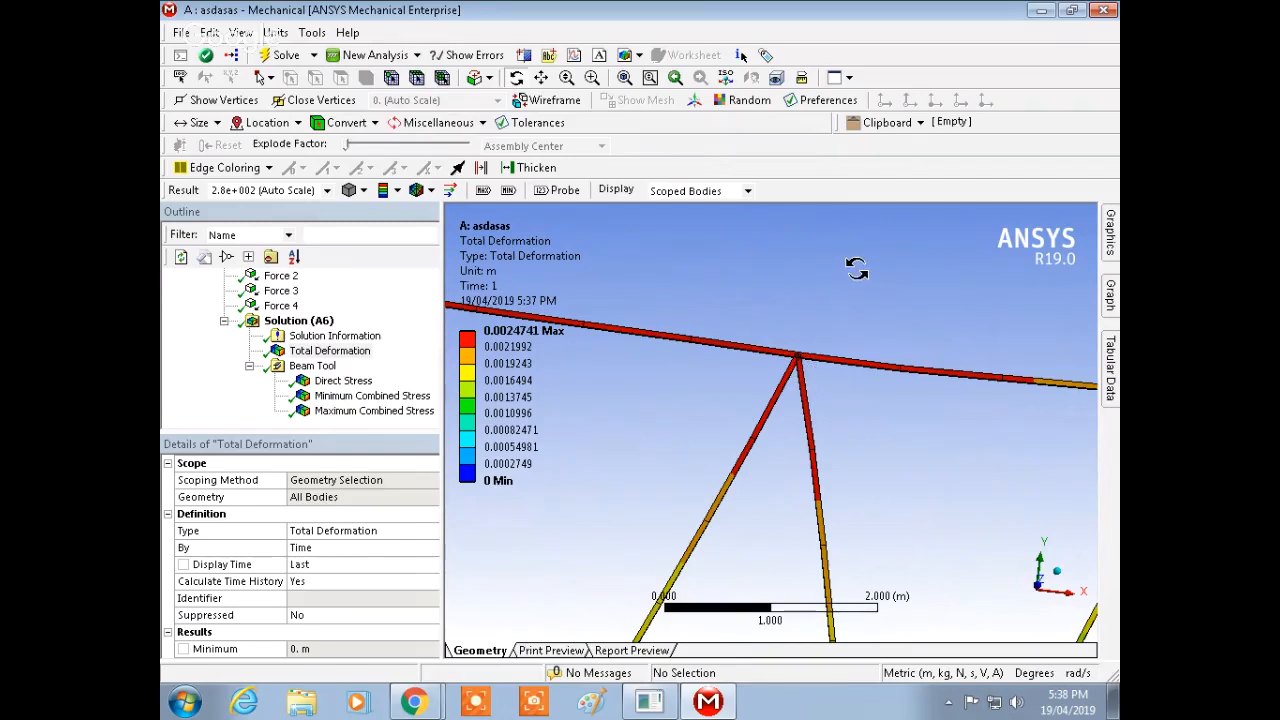
pyautogui.keyDown('ctrl'); pyautogui.moveTo(858, 271); pyautogui.dragTo(860, 286, button='middle'); pyautogui.keyUp('ctrl')
pyautogui.scroll(-5, 843, 397)
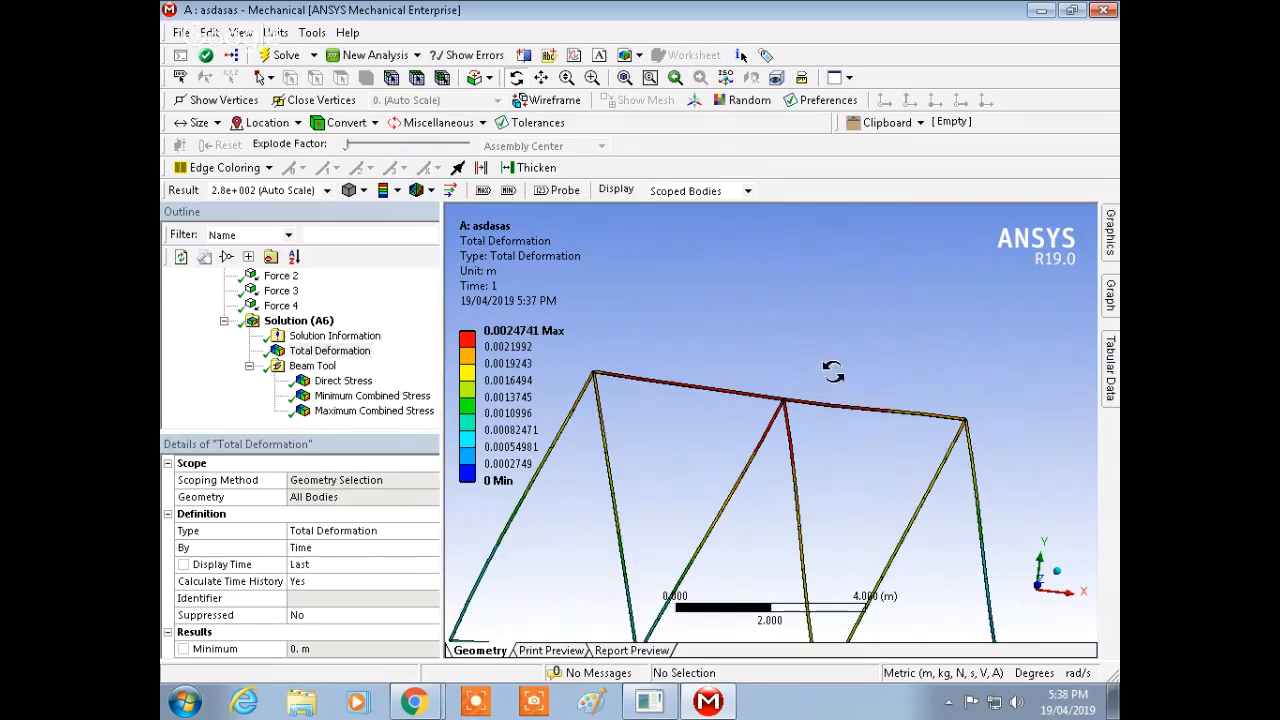
pyautogui.moveTo(832, 371); pyautogui.dragTo(766, 420, button='middle')
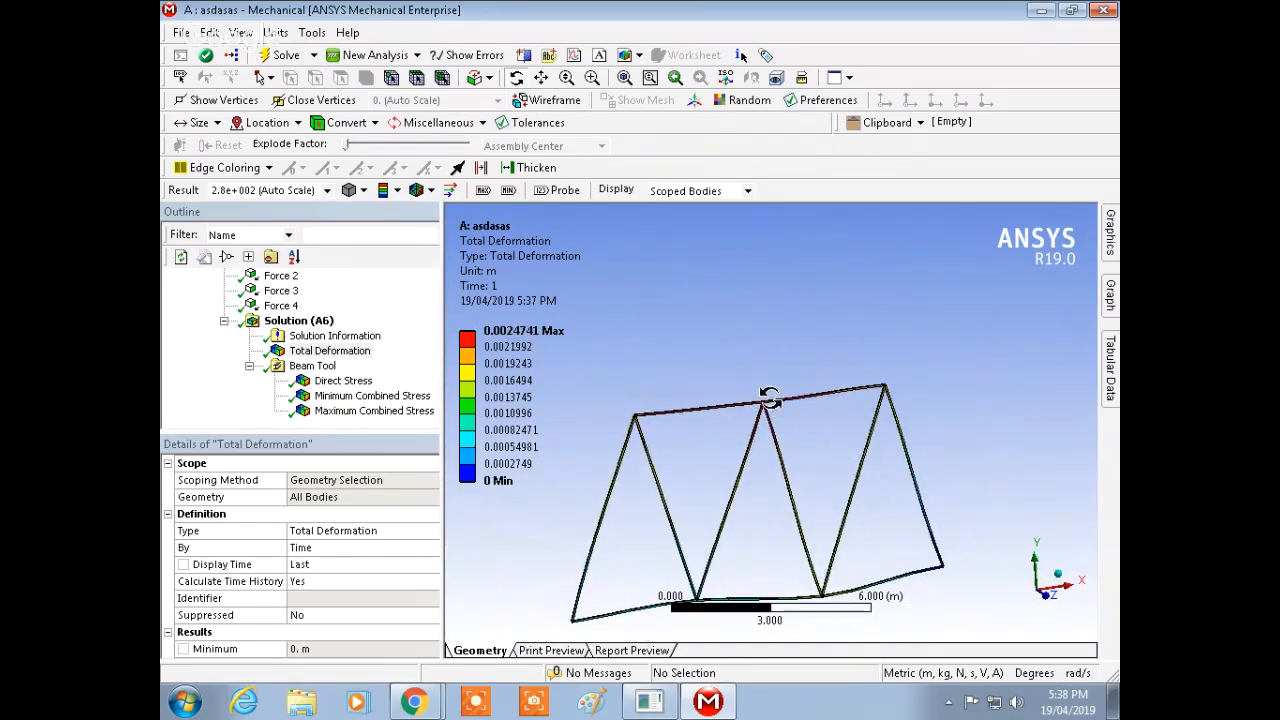
# Step: Display the Direct Stress beam result and inspect it on the truss members
pyautogui.click(355, 383)
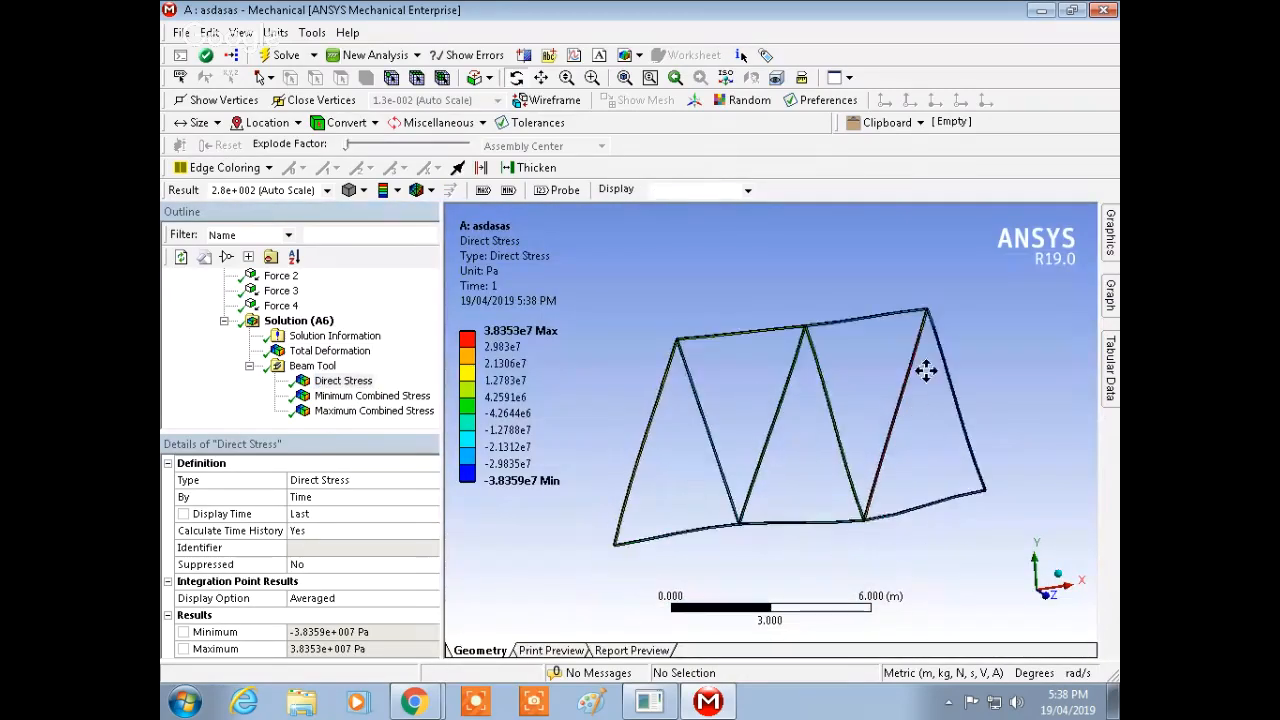
pyautogui.moveTo(926, 371); pyautogui.dragTo(873, 437, button='middle')
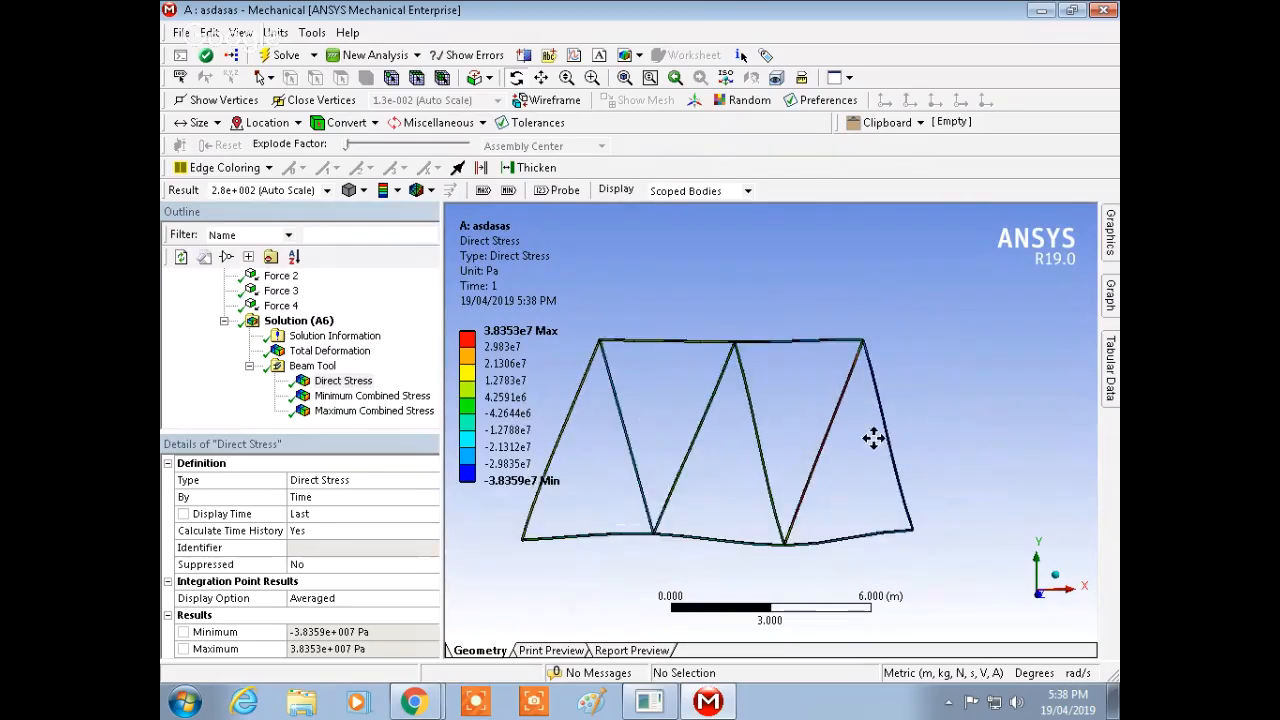
pyautogui.scroll(5, 873, 437)
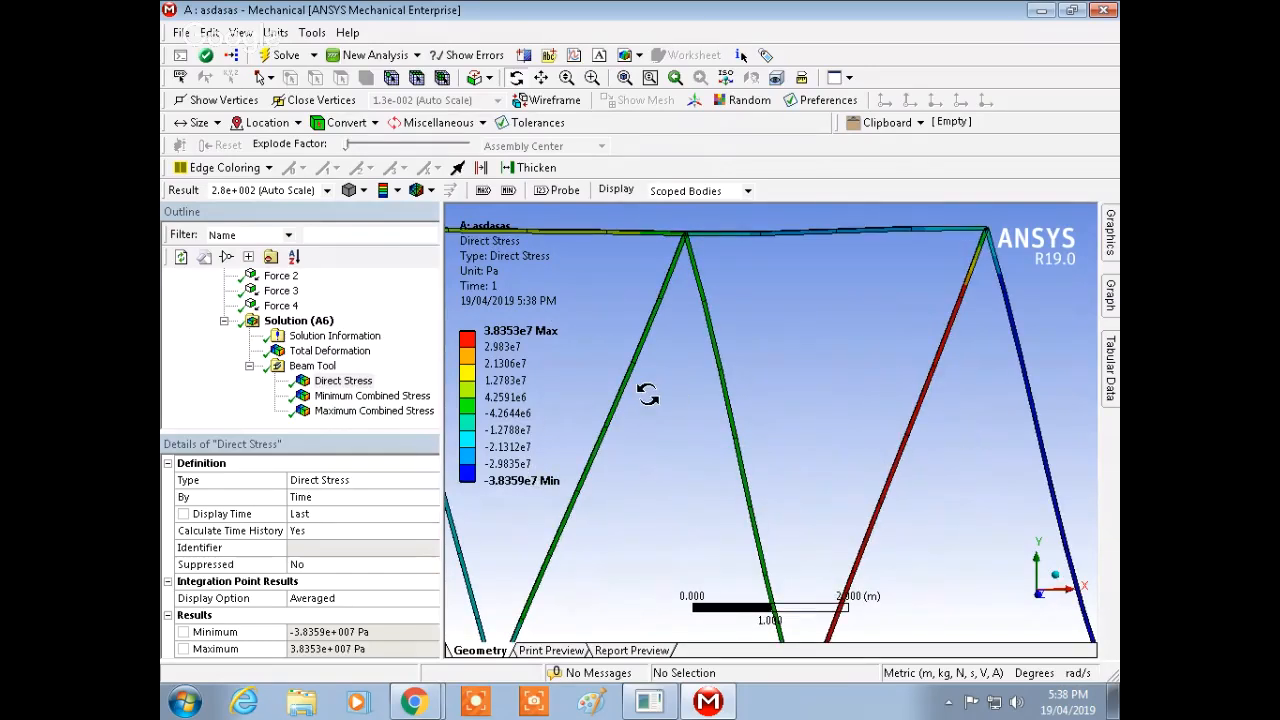
pyautogui.moveTo(648, 395); pyautogui.dragTo(847, 315, button='middle')
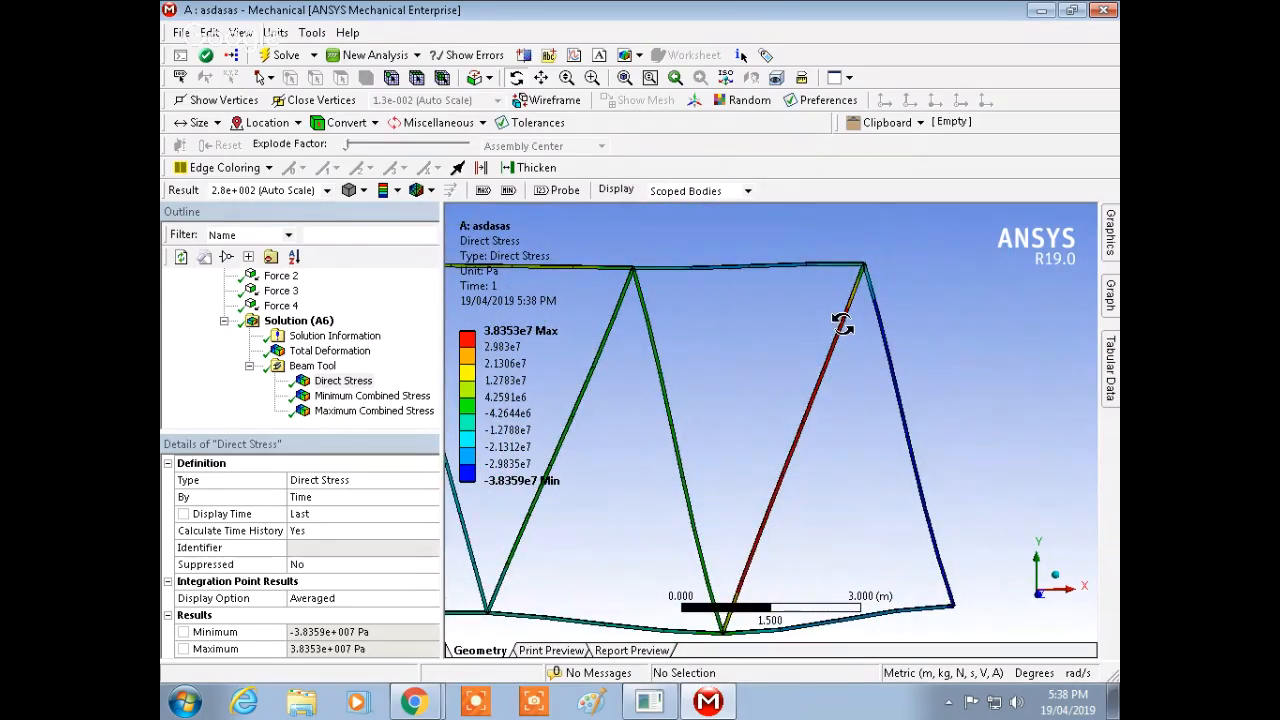
pyautogui.click(515, 331)
# Step: Display the Minimum Combined Stress beam result and inspect it on the truss
pyautogui.click(335, 396)
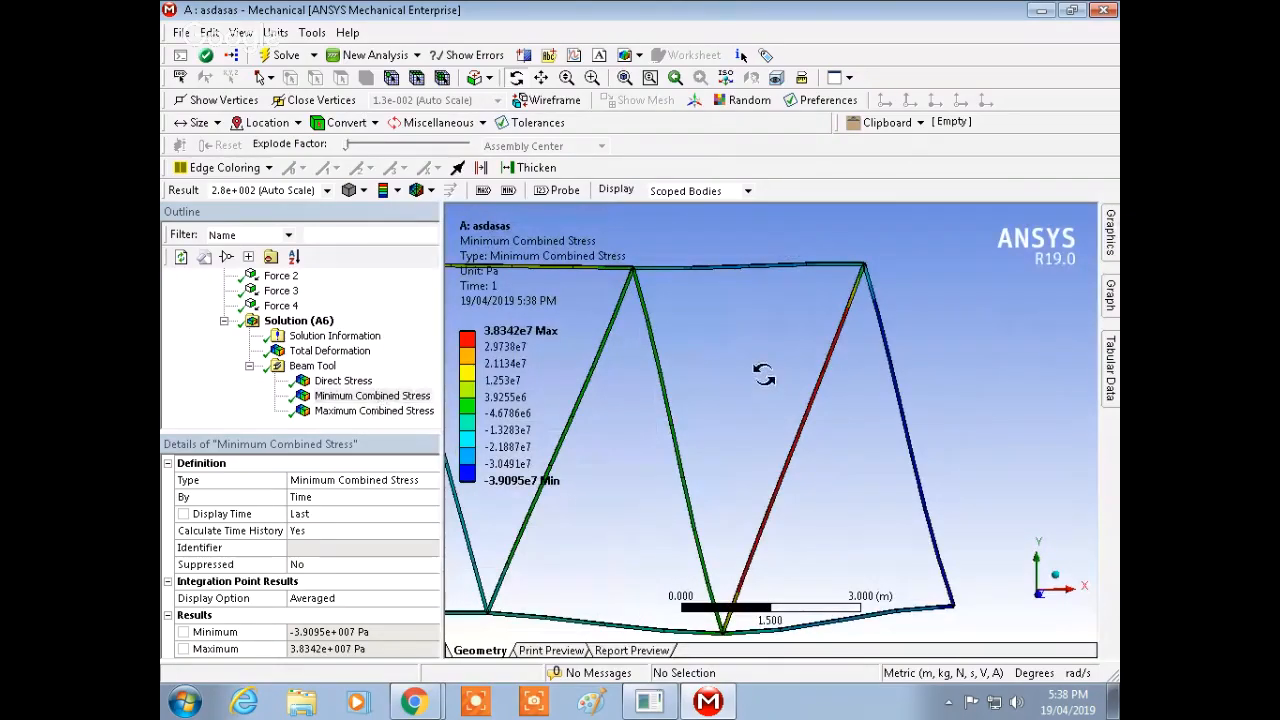
pyautogui.click(376, 399)
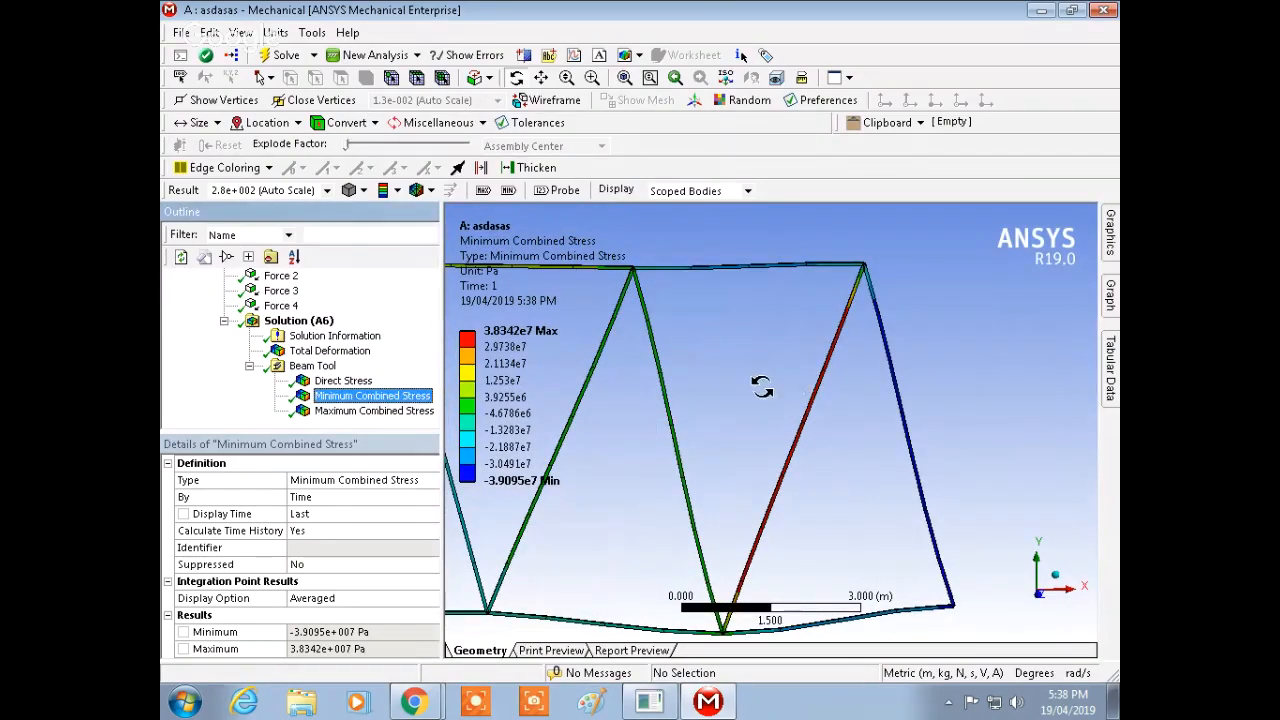
pyautogui.keyDown('ctrl'); pyautogui.moveTo(797, 382); pyautogui.dragTo(960, 385, button='middle'); pyautogui.keyUp('ctrl')
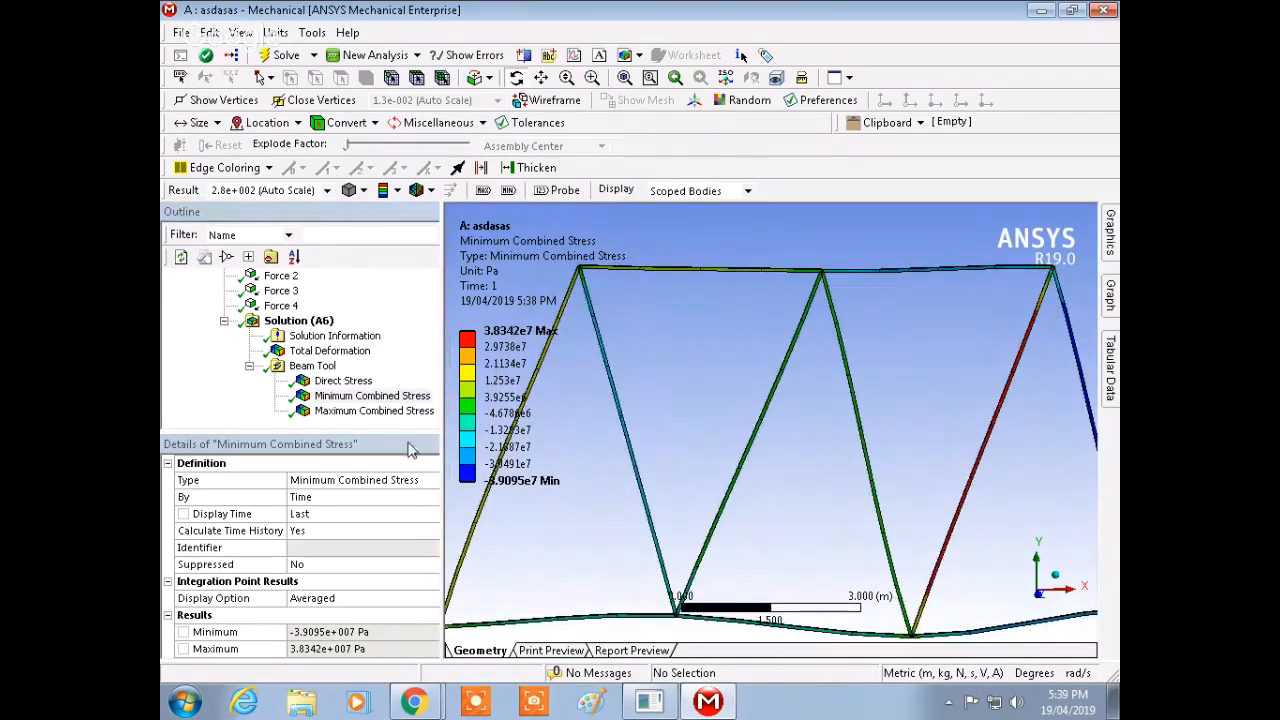
# Step: Display the Maximum Combined Stress beam result and inspect it on the truss
pyautogui.click(372, 412)
pyautogui.click(1109, 249)
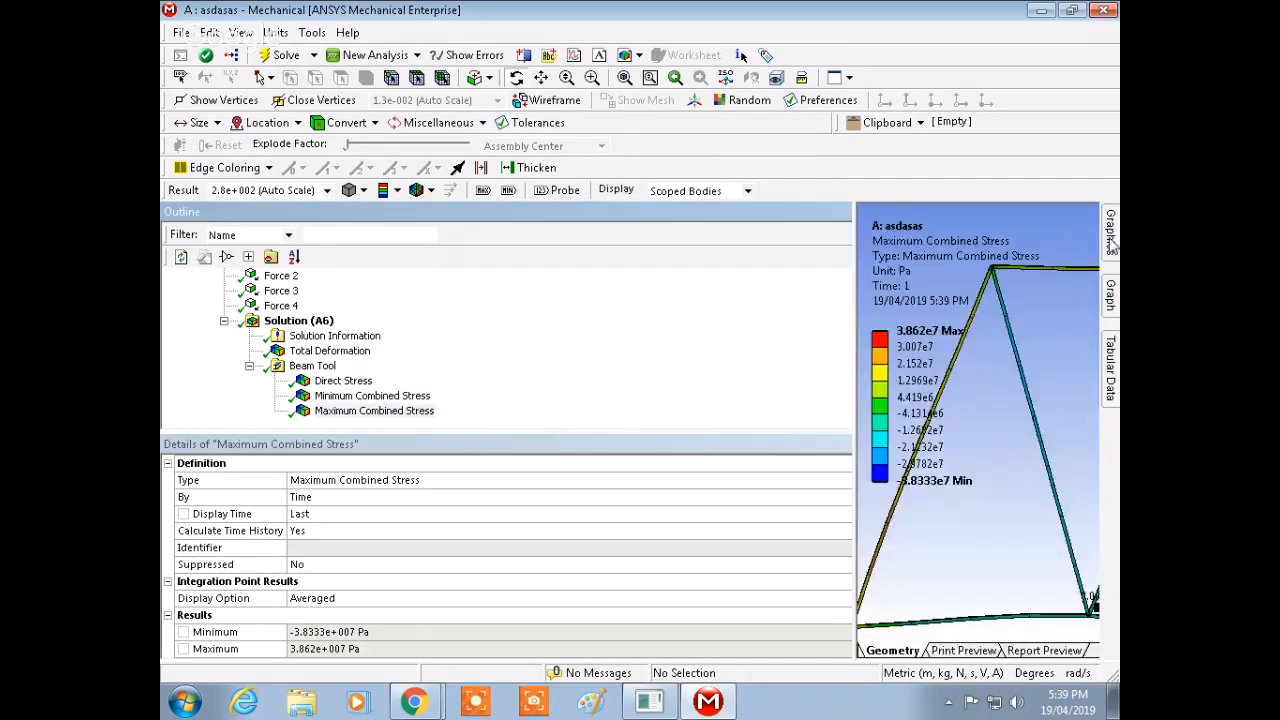
pyautogui.keyDown('ctrl'); pyautogui.moveTo(908, 414); pyautogui.dragTo(917, 404, button='middle'); pyautogui.keyUp('ctrl')
pyautogui.moveTo(741, 393); pyautogui.dragTo(849, 423, button='middle')
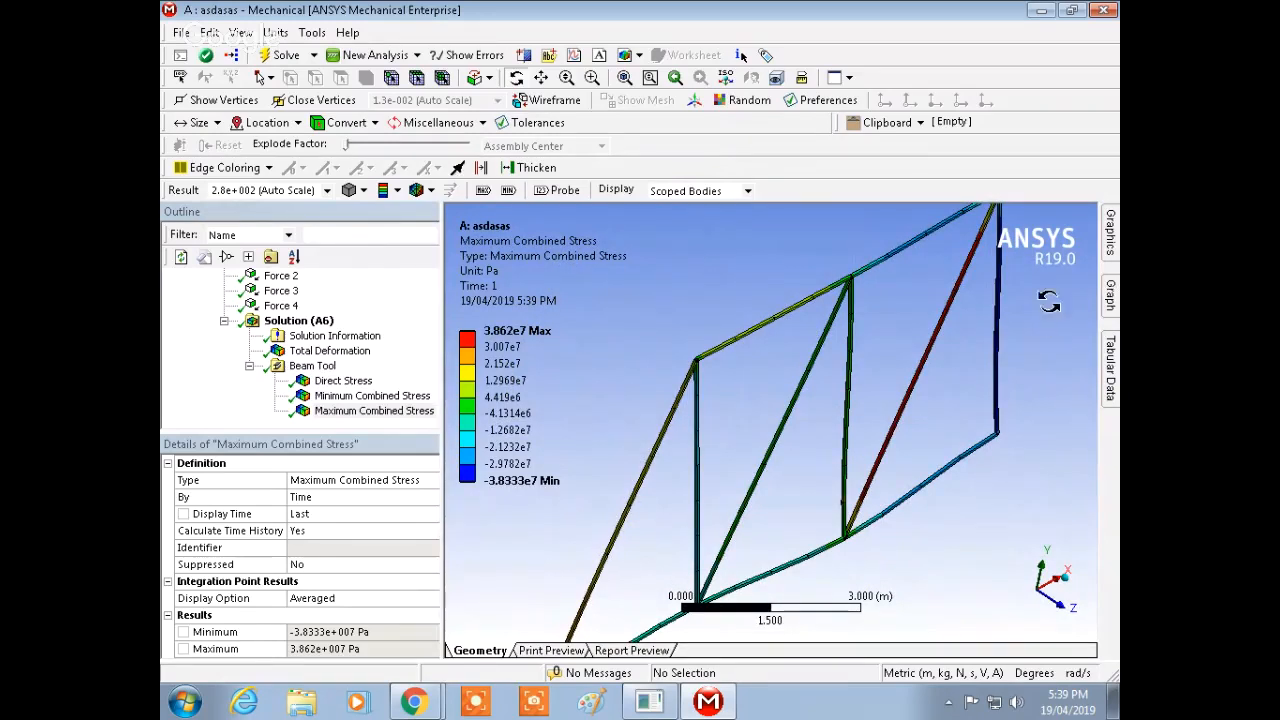
# Step: Close Mechanical and return to the Workbench project schematic
pyautogui.click(1105, 11)
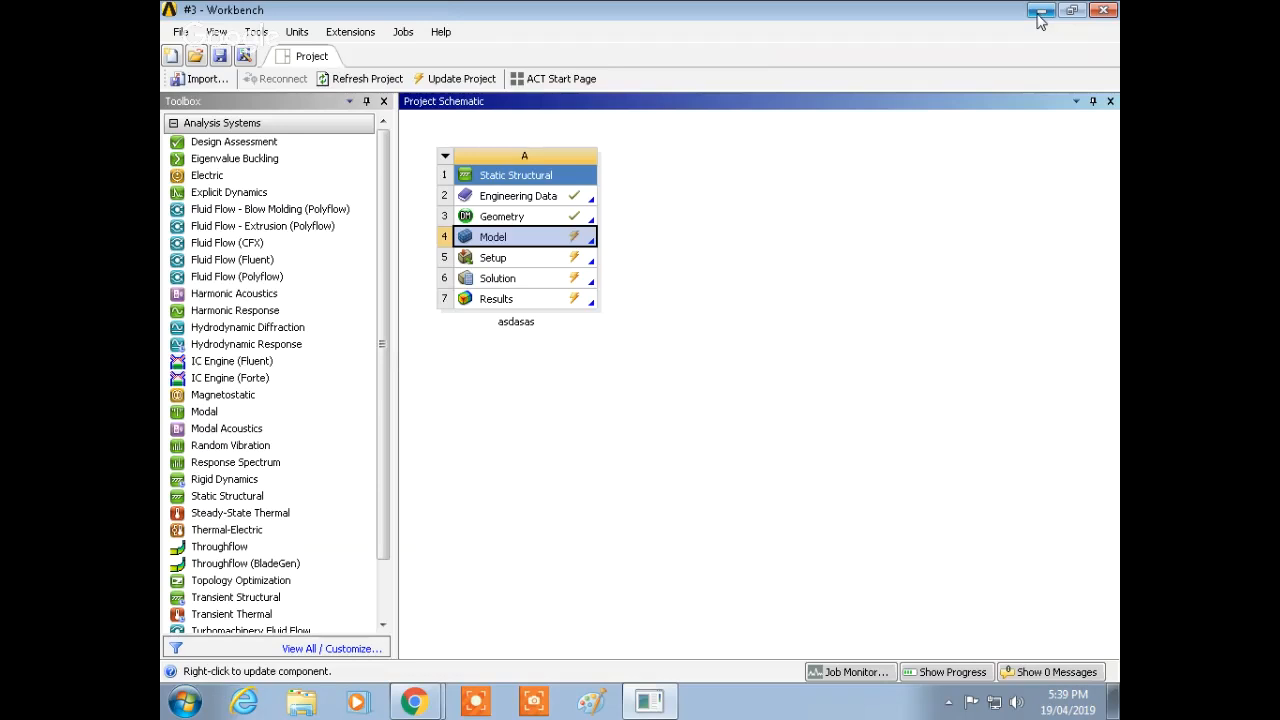
pyautogui.click(649, 701)
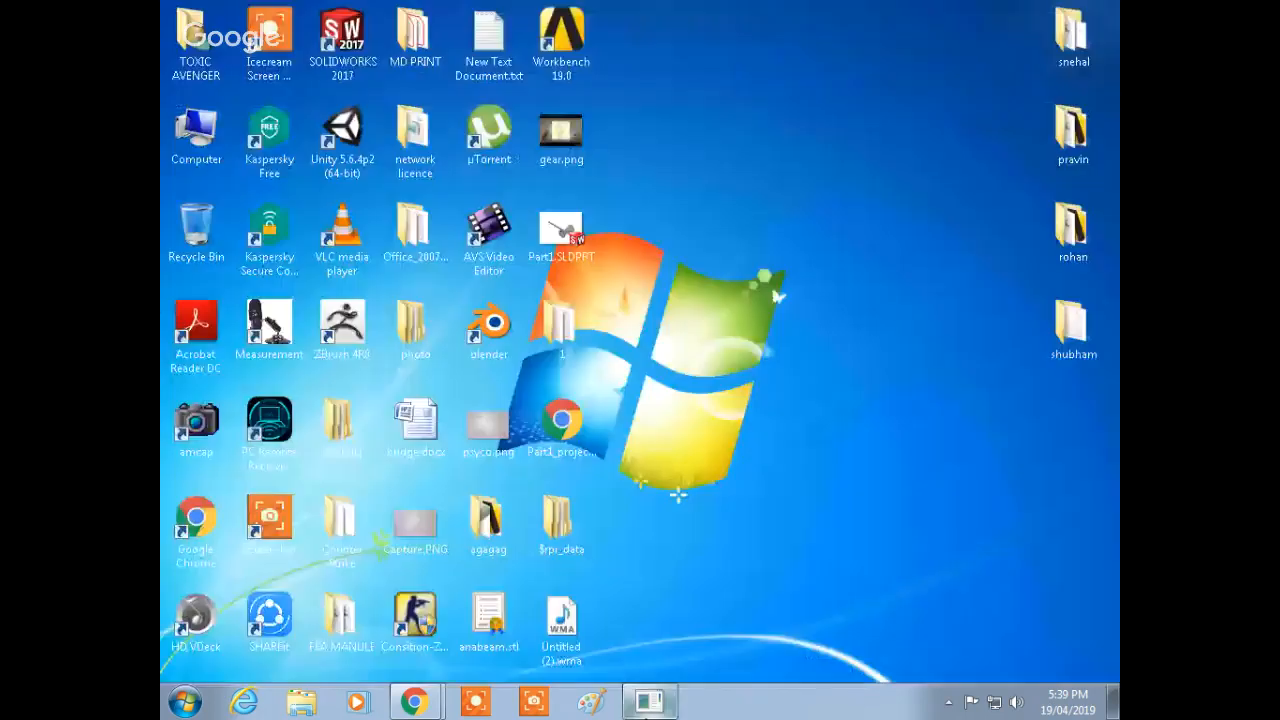
pyautogui.click(649, 701)
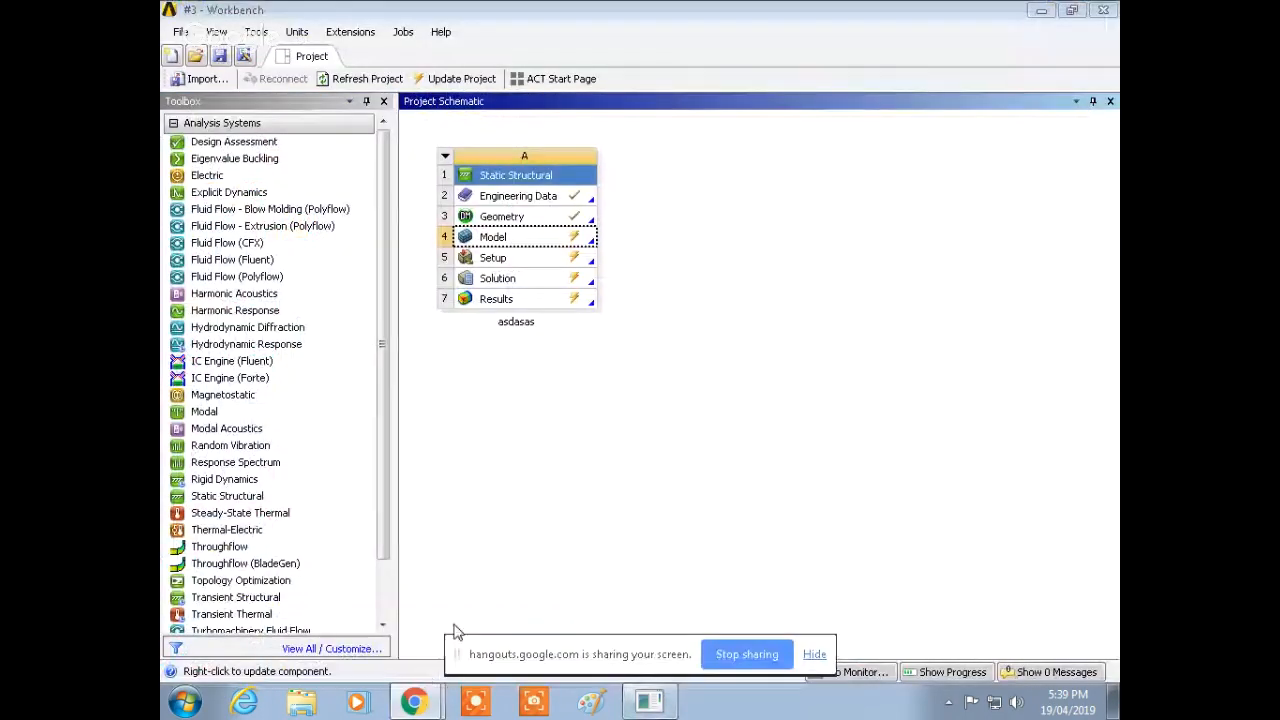
pyautogui.moveTo(413, 701)
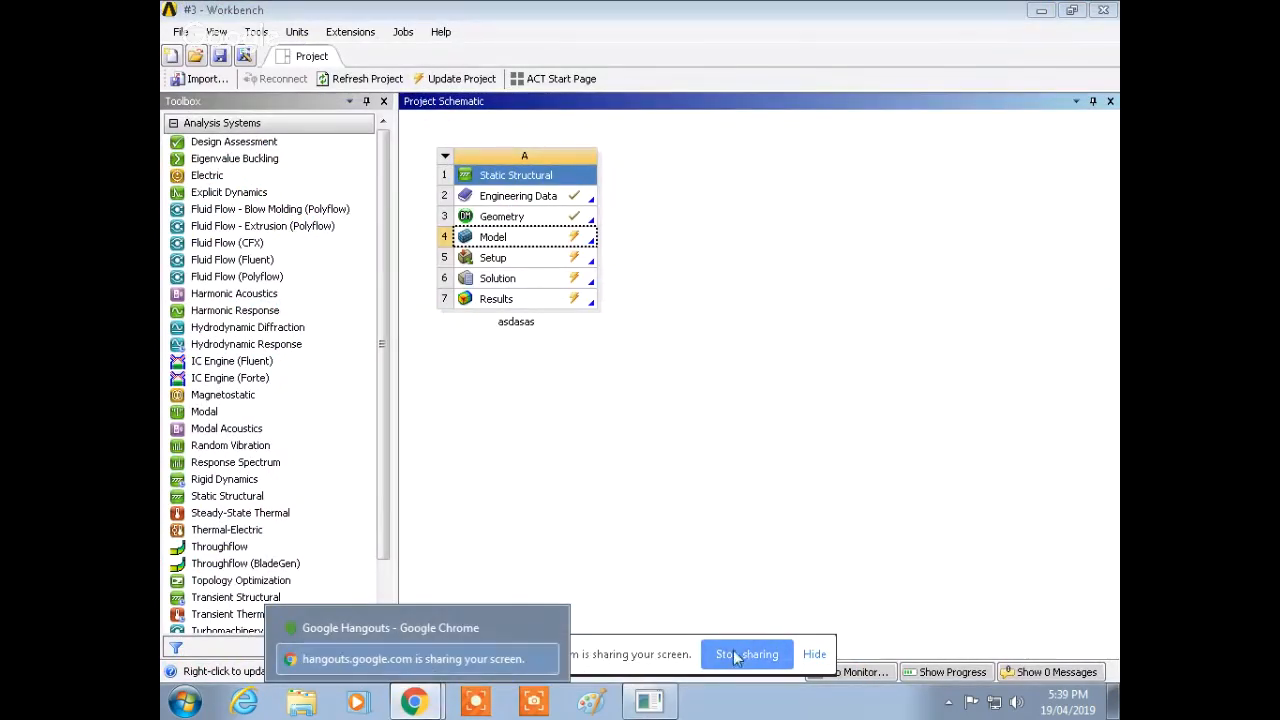
pyautogui.click(470, 660)
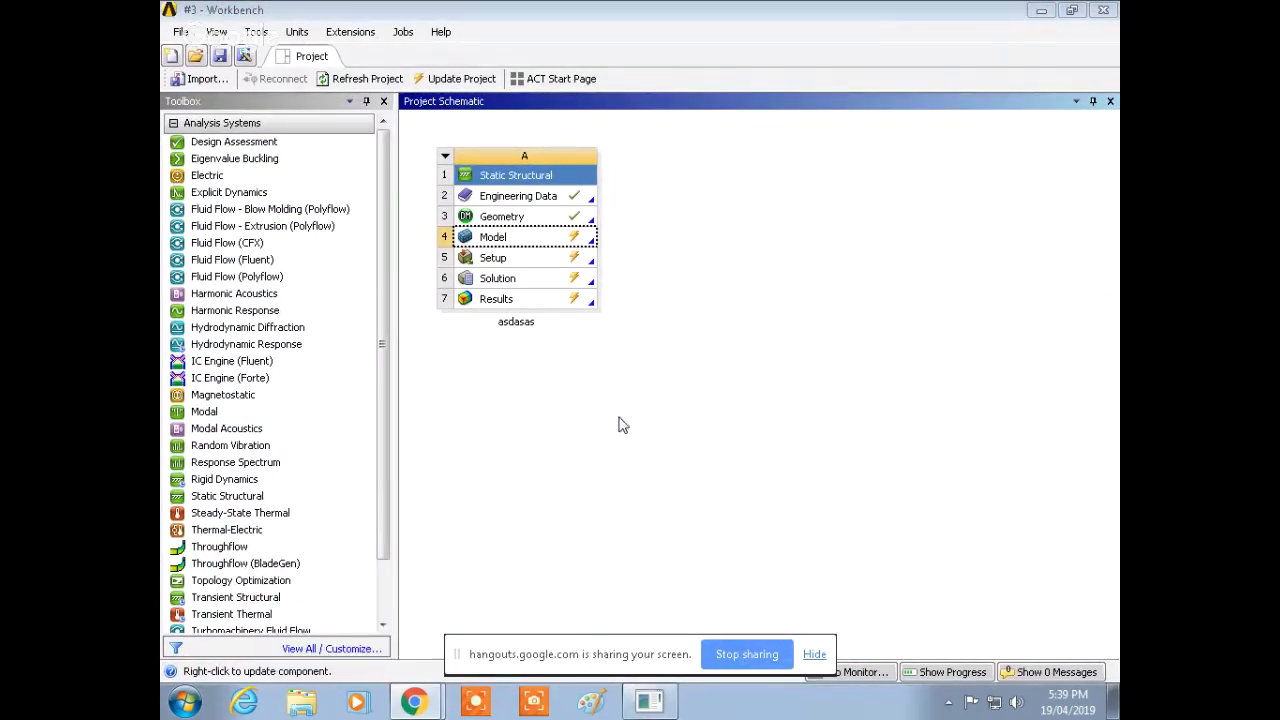